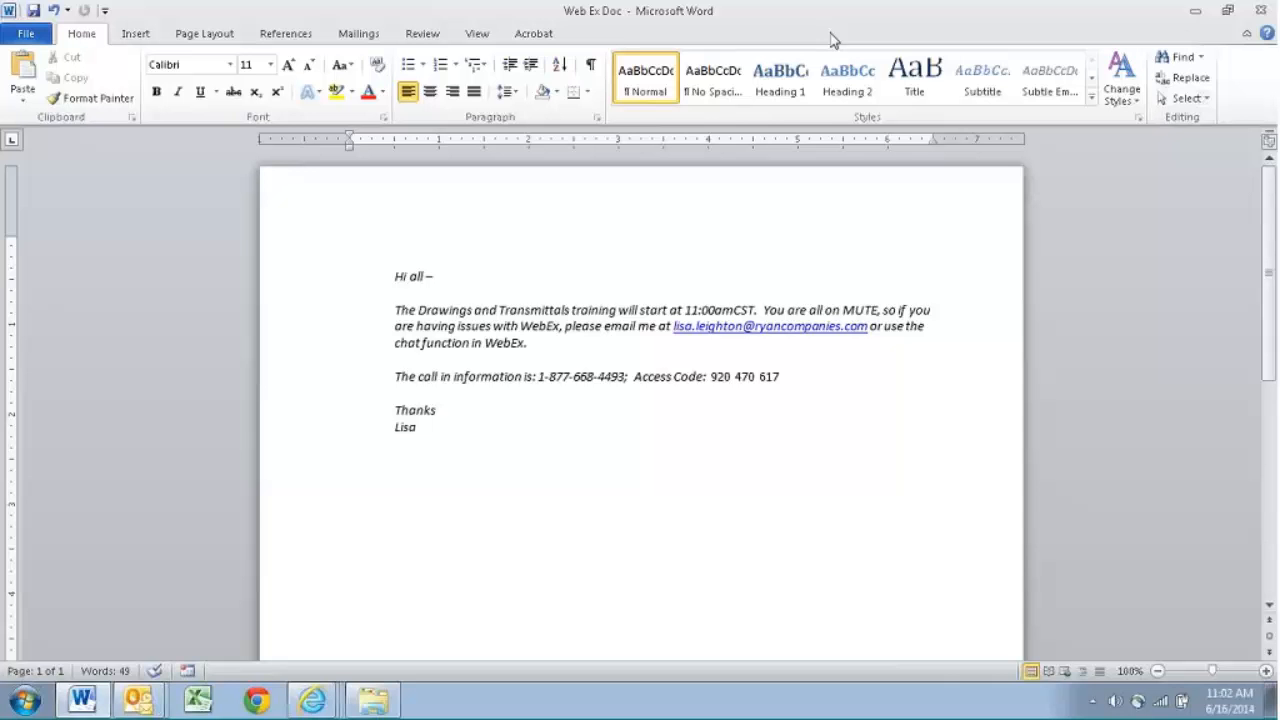
- Close the Word document and bring up the Drawing Register of the Proliance TEST v5.6 project in Internet Explorer
click(1258, 10)
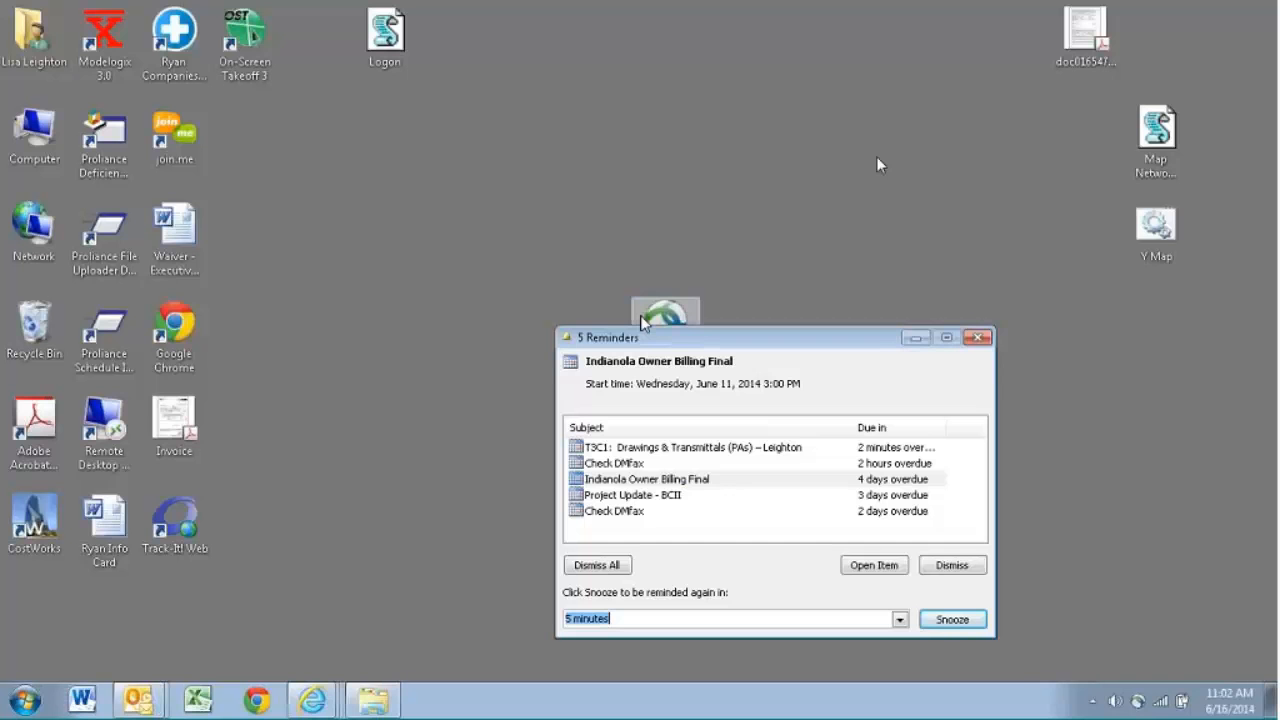
click(305, 700)
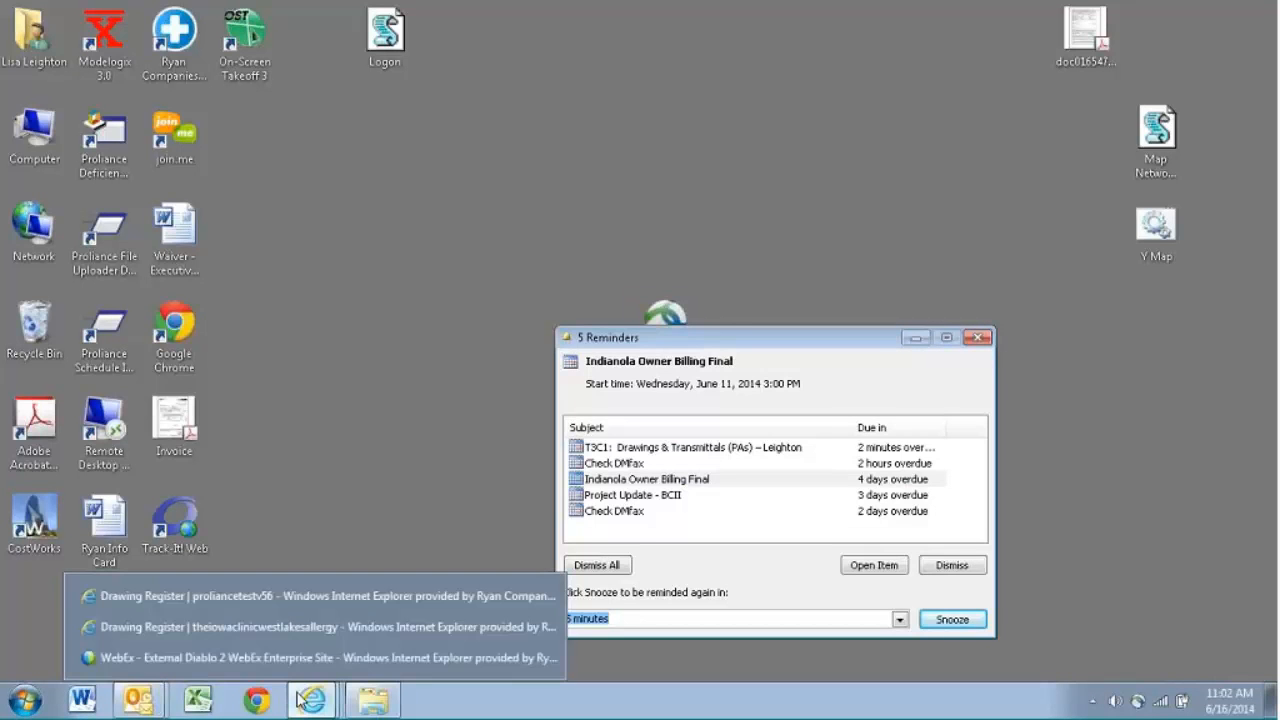
click(313, 626)
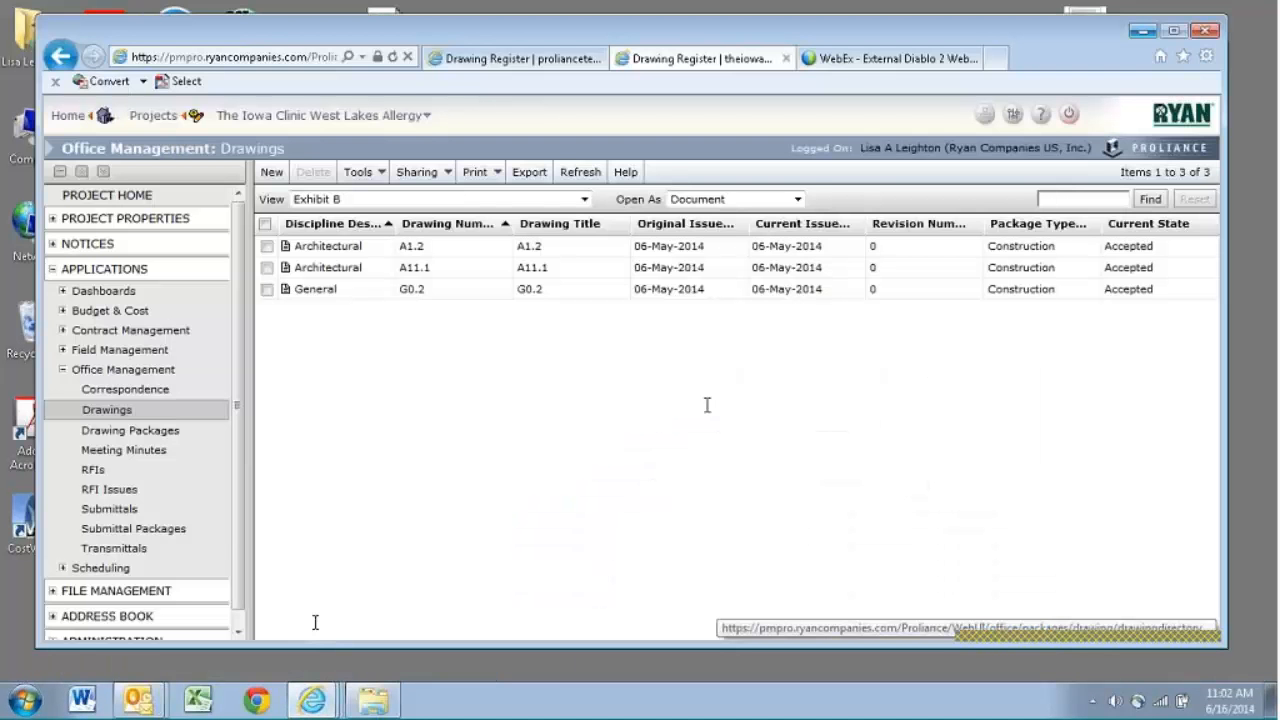
click(520, 60)
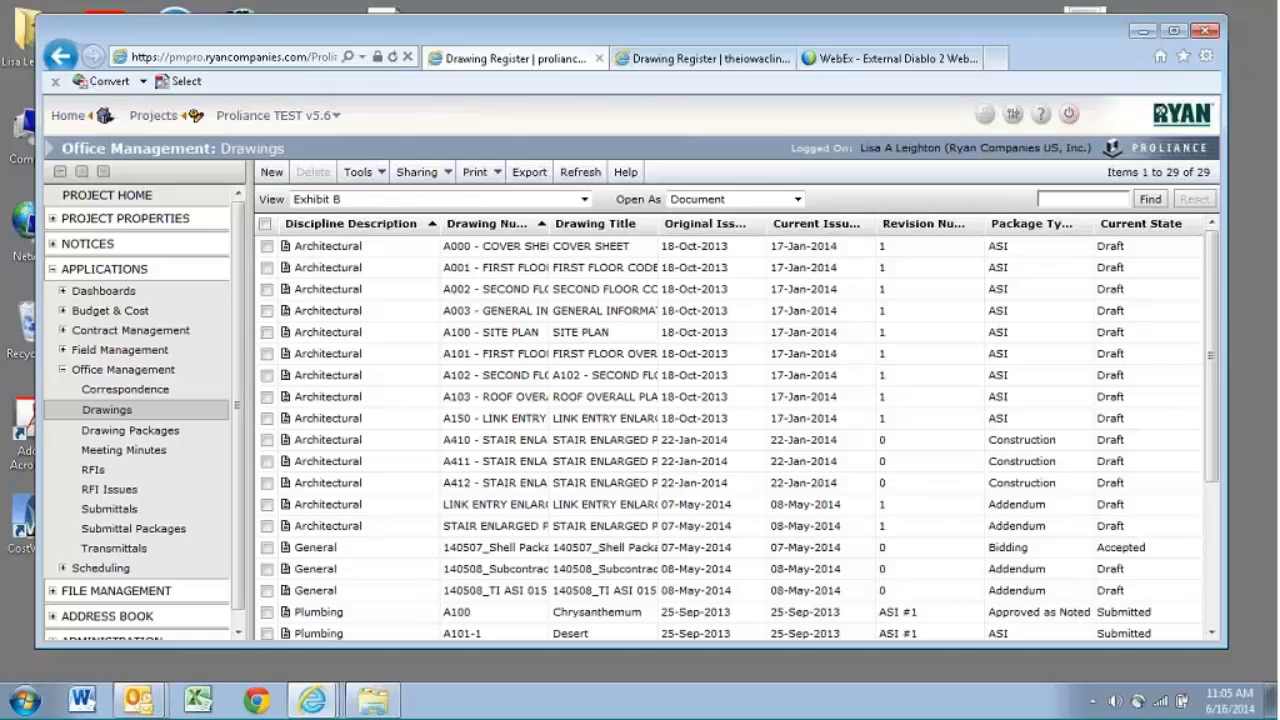
click(139, 414)
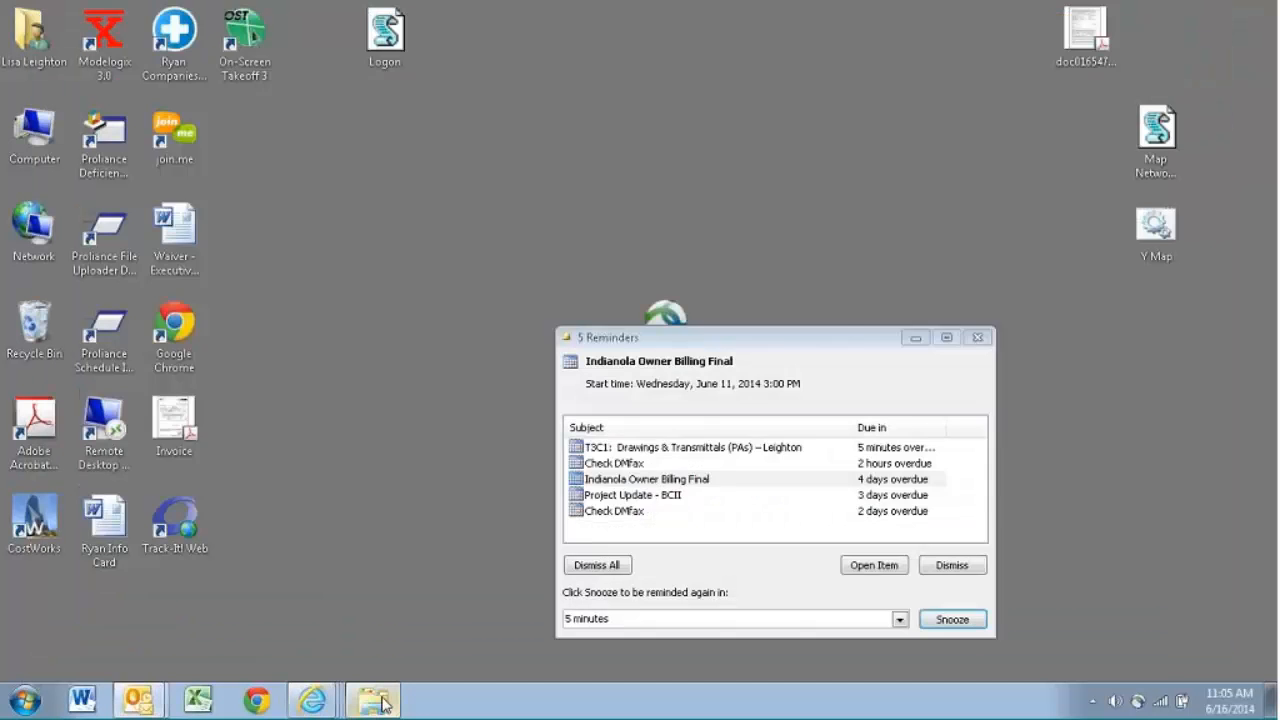
- Switch to Windows Explorer and open the Test Drawings folder inside Training
click(380, 702)
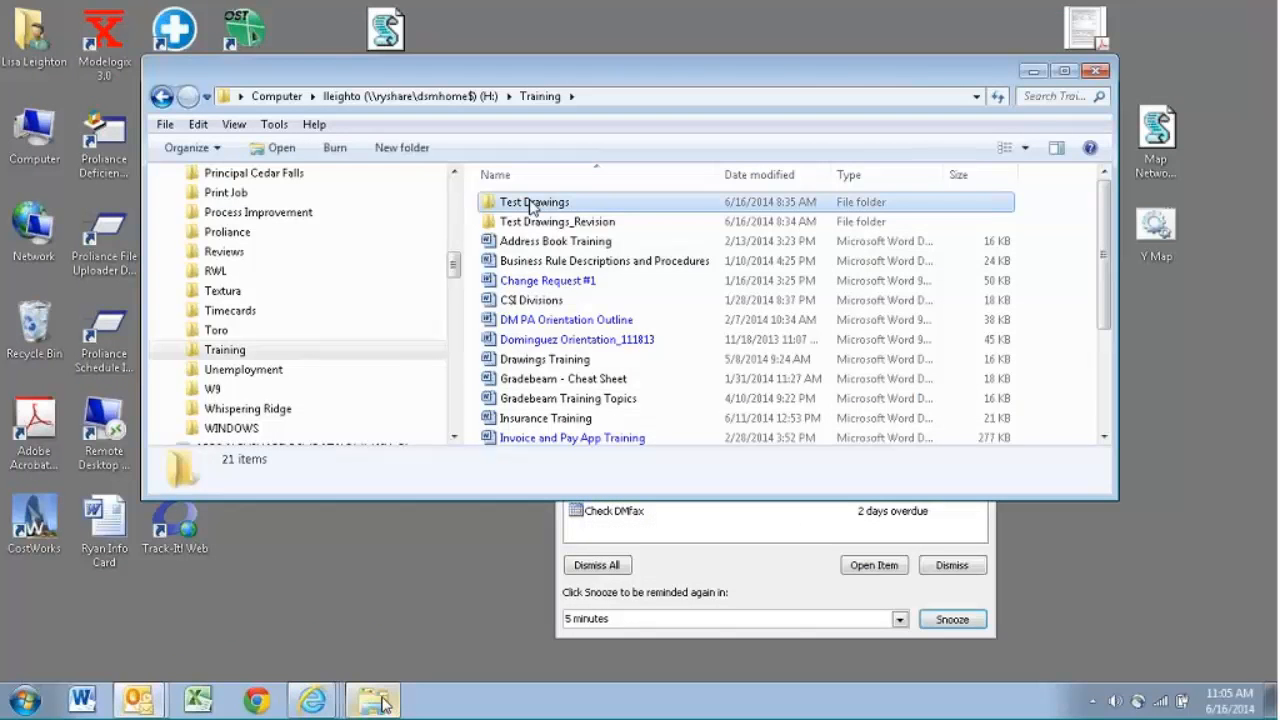
double_click(532, 203)
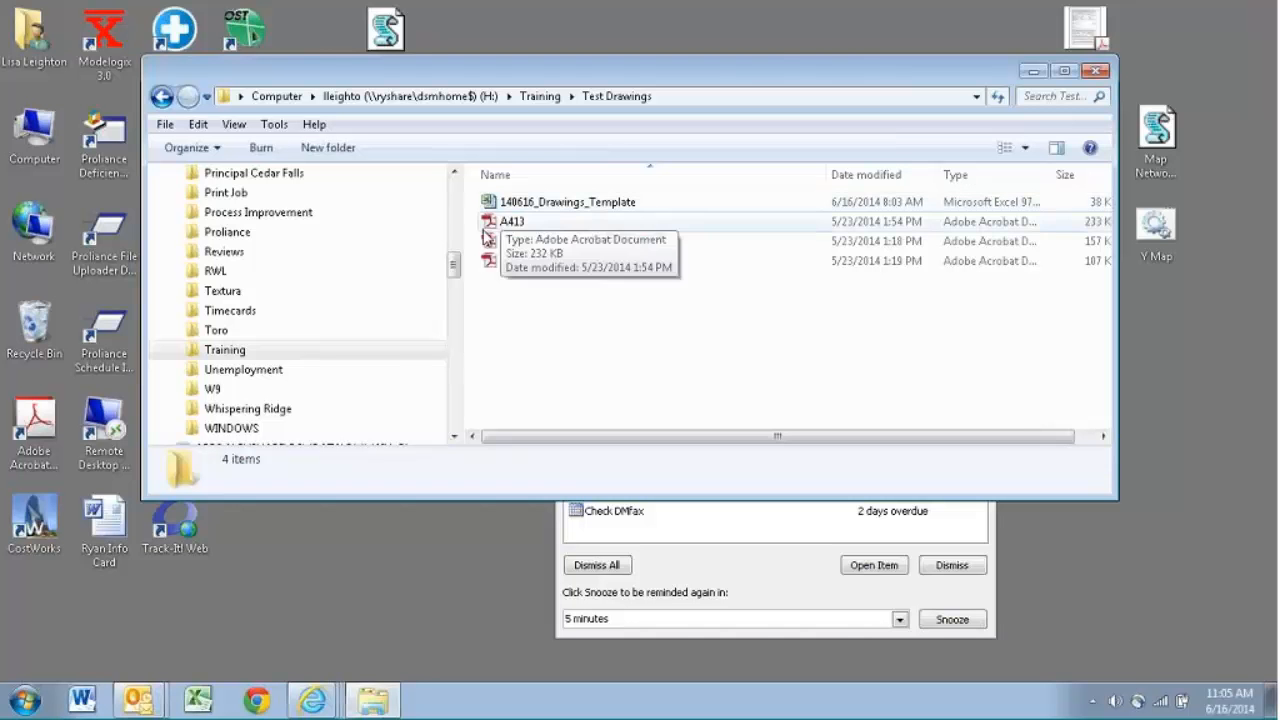
- Browse to the 12_Drawings folder of project 3295-000 Beaver Creek II Office and Lab under 3200 and review its dated package folders
drag(455, 264, 455, 362)
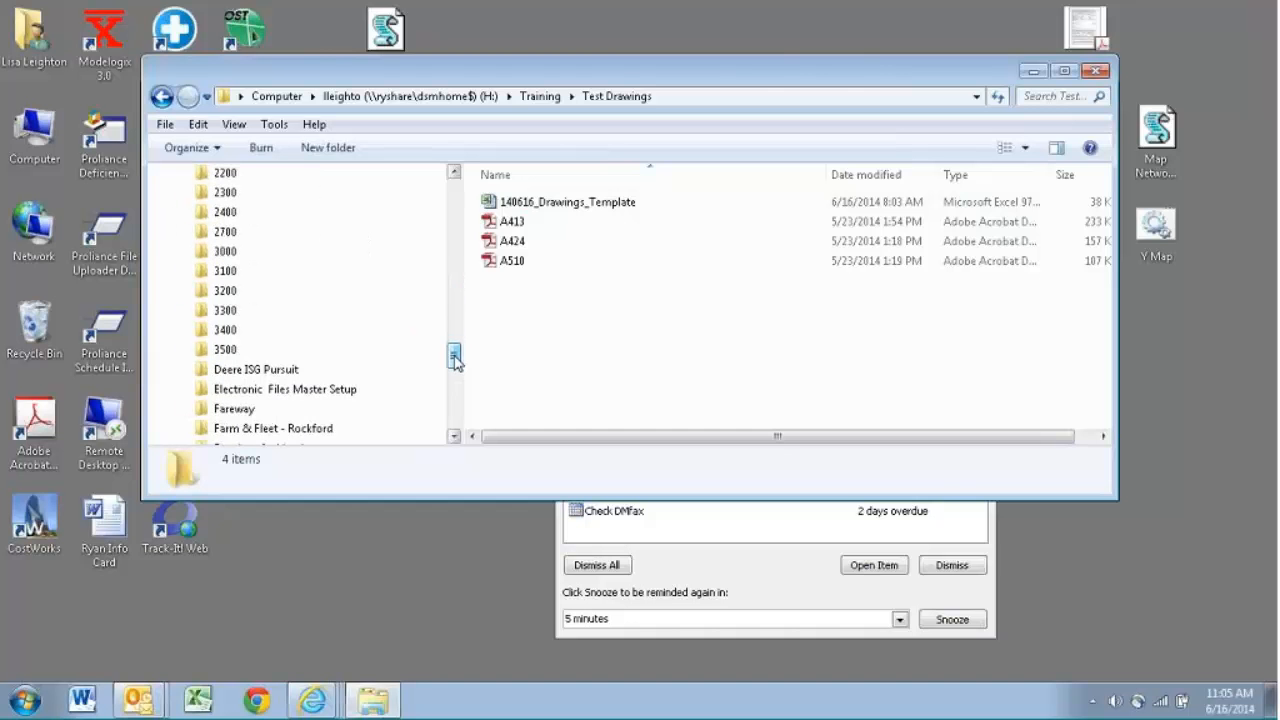
click(330, 290)
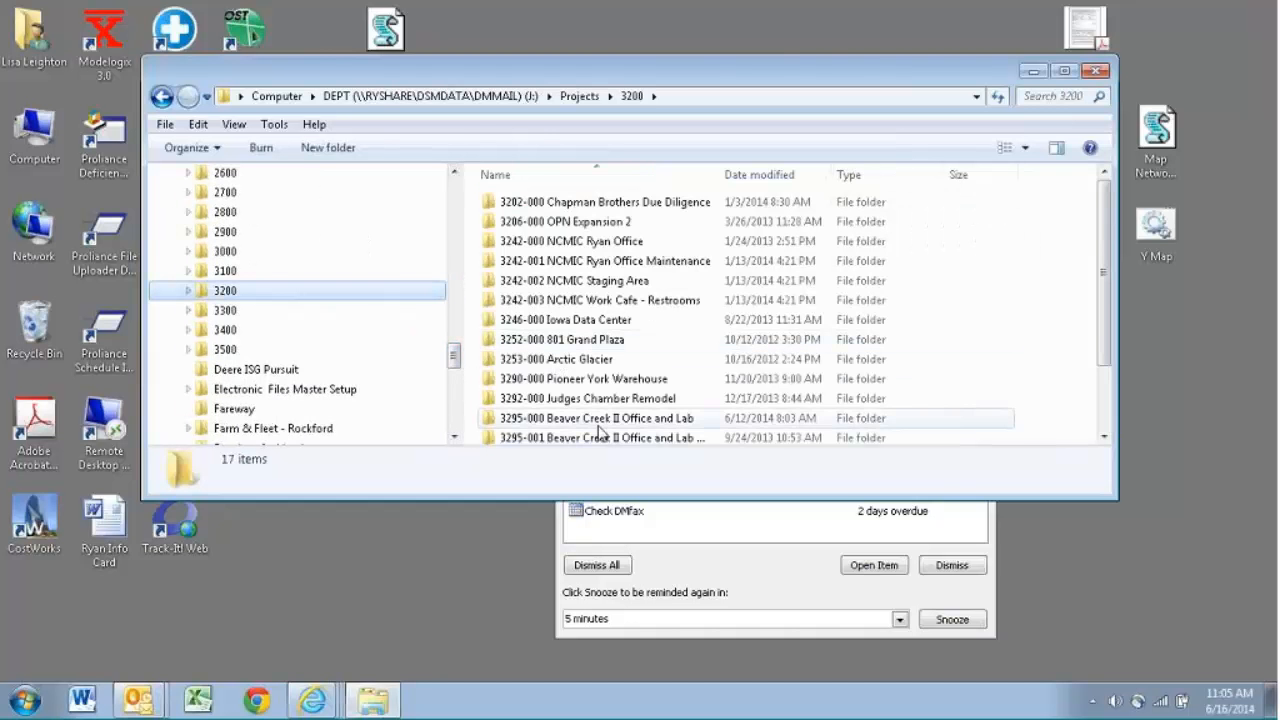
double_click(605, 421)
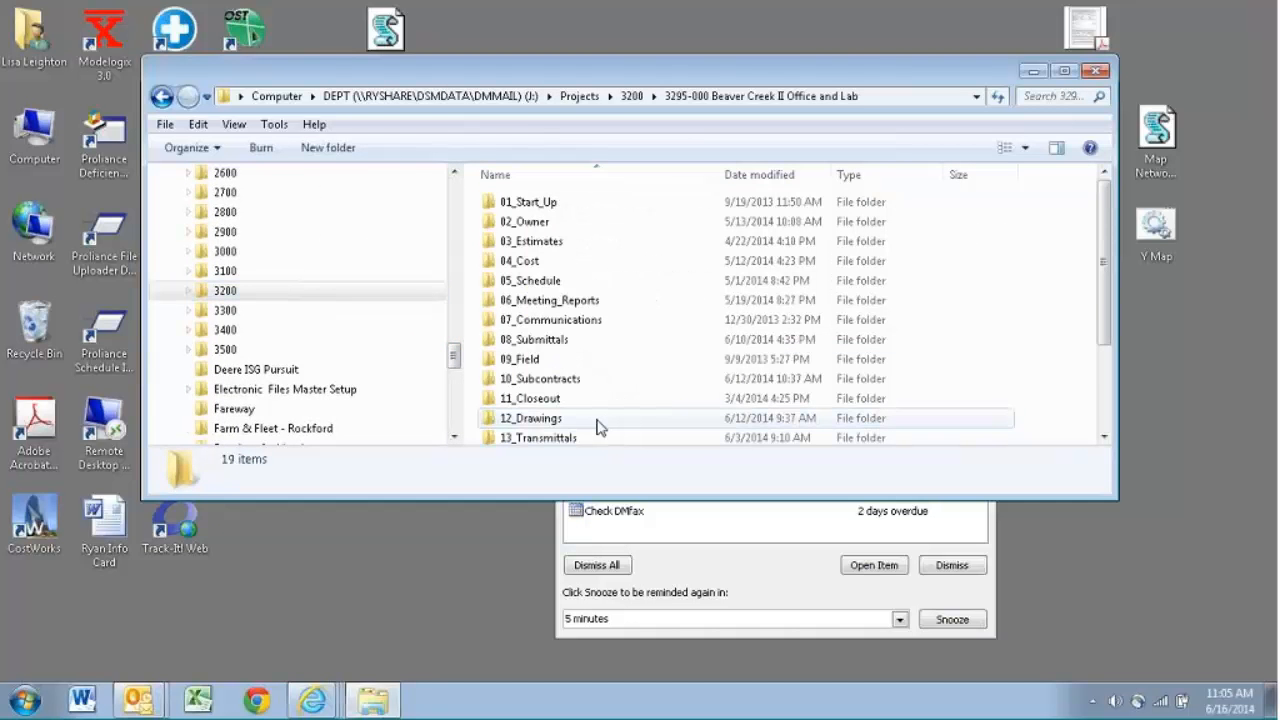
double_click(598, 421)
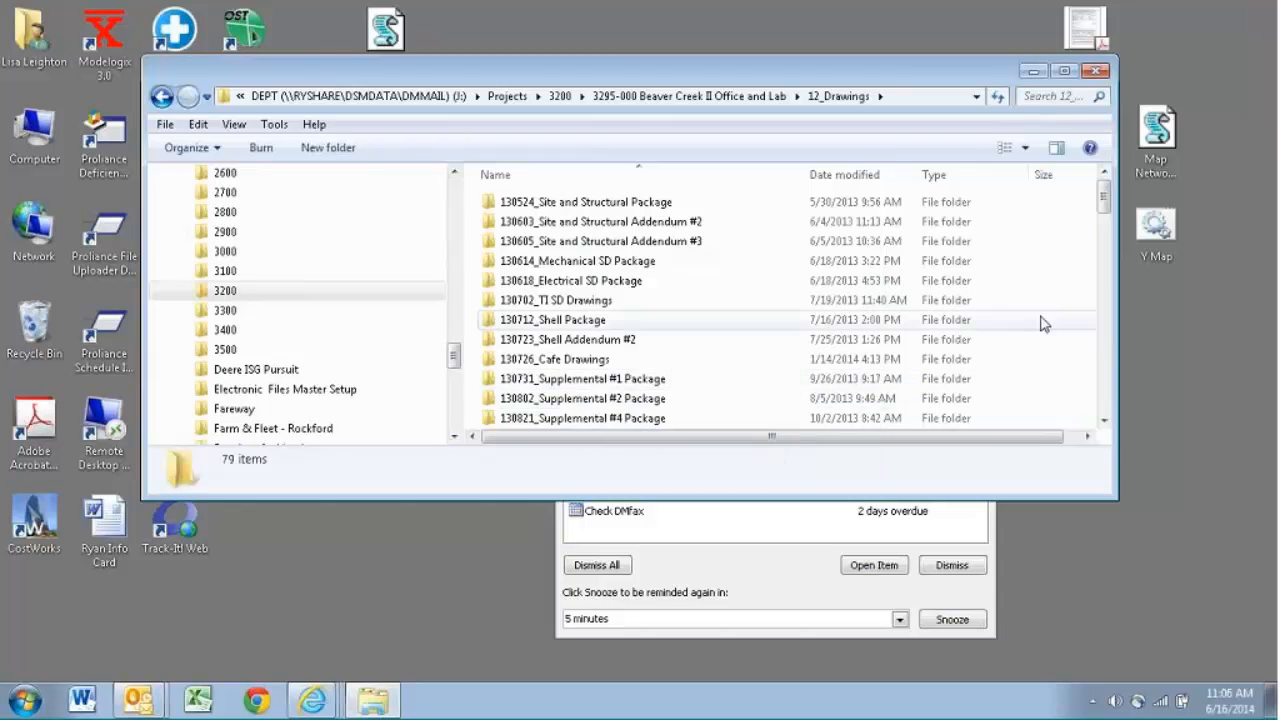
drag(1104, 218, 1103, 316)
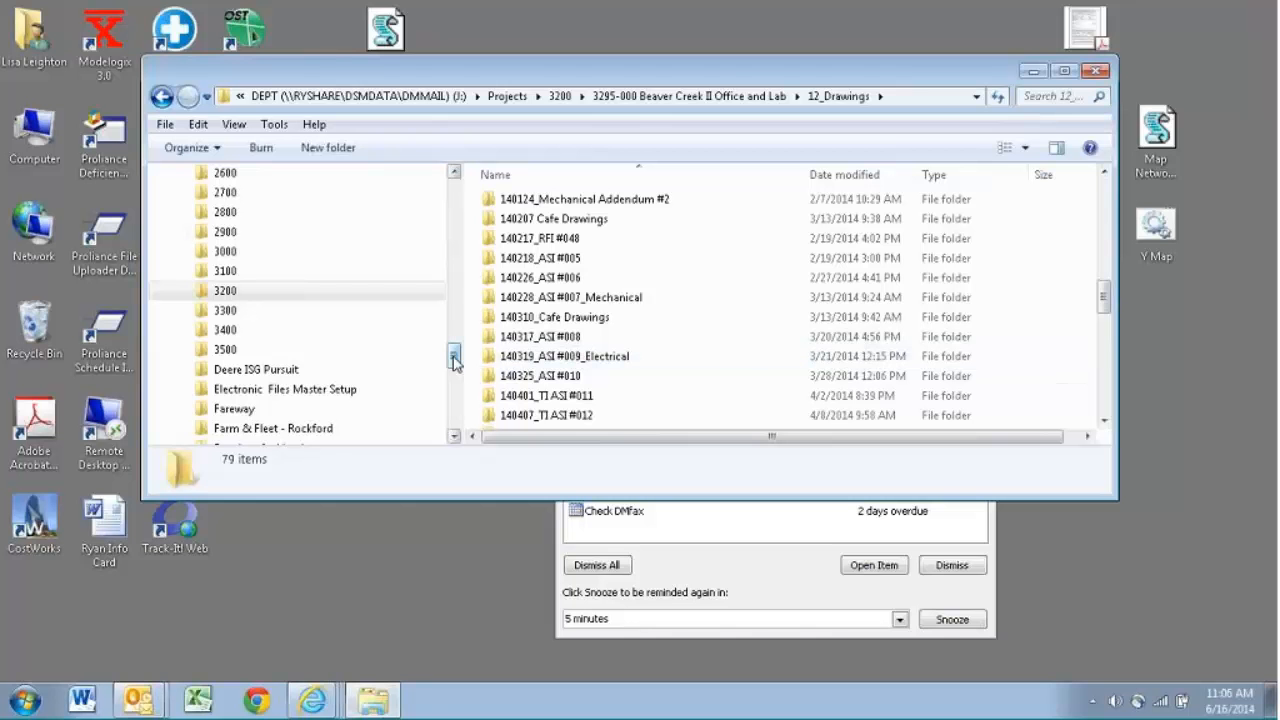
- Return to the Training folder on the H: drive and reopen Test Drawings
drag(453, 358, 455, 282)
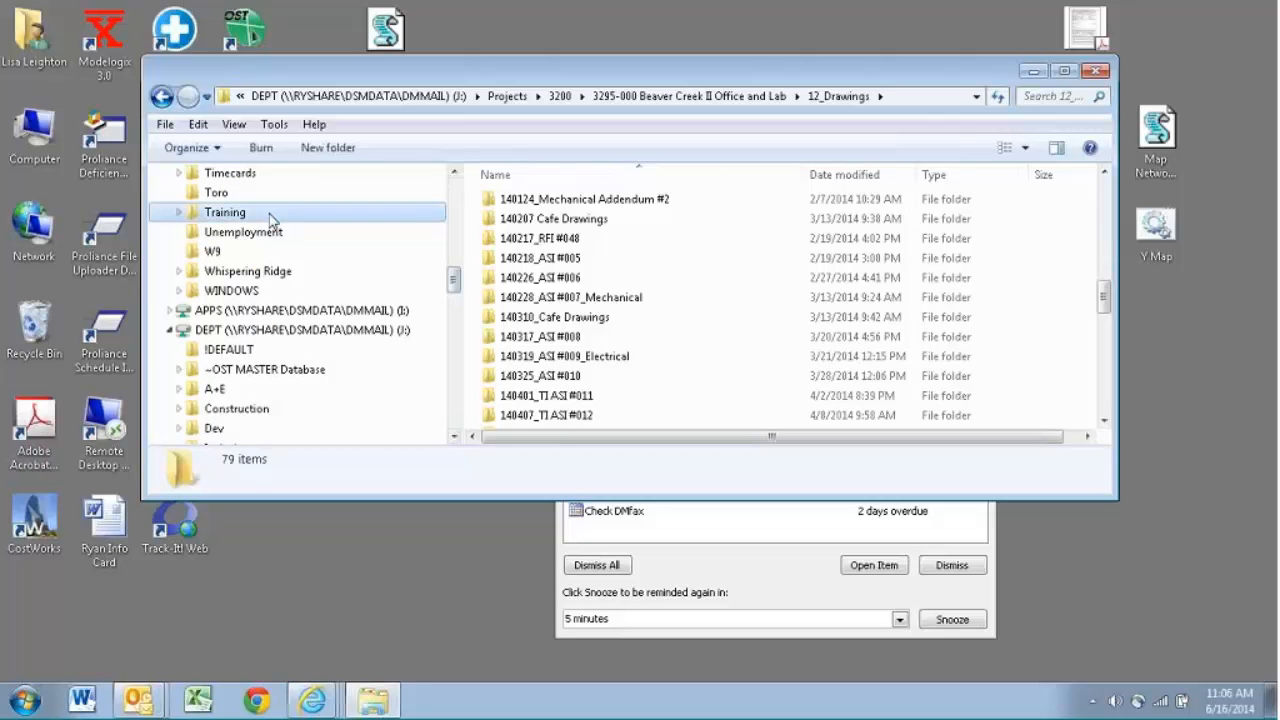
click(225, 212)
click(507, 204)
double_click(507, 204)
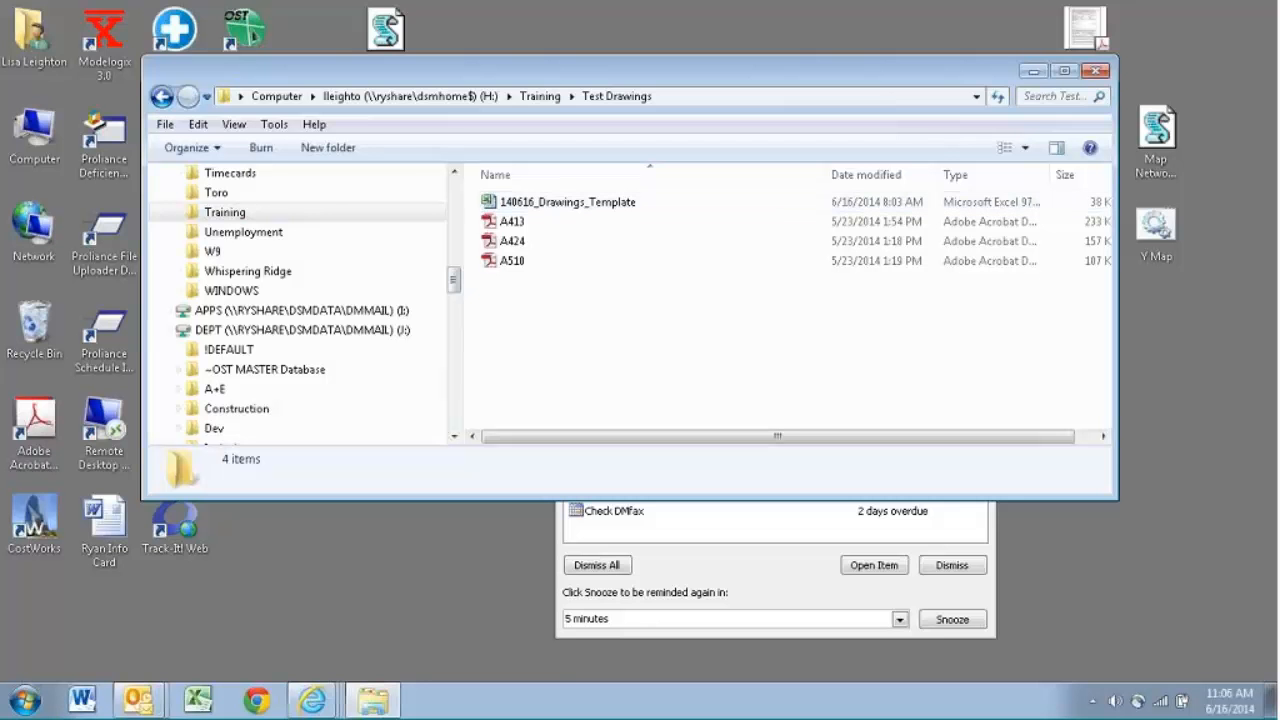
- Switch to Internet Explorer and load the On The Green intranet home page in a new tab
mouse_move(305, 700)
click(301, 625)
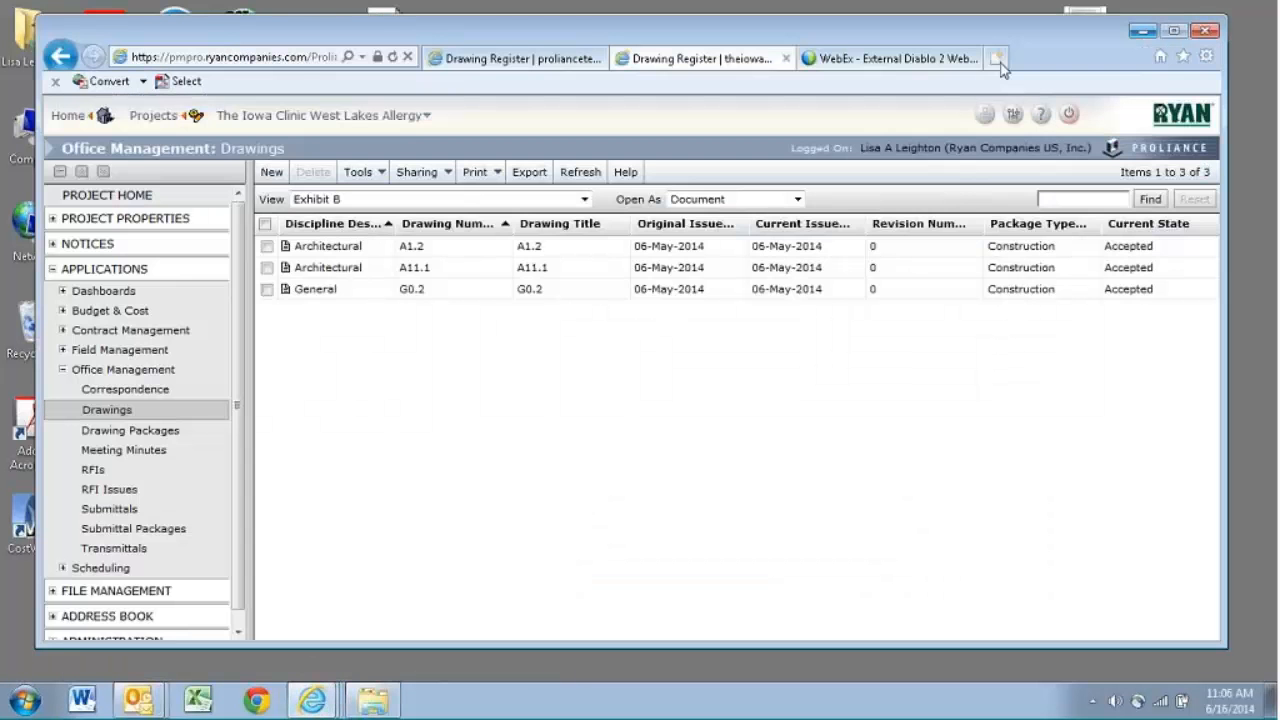
click(1000, 60)
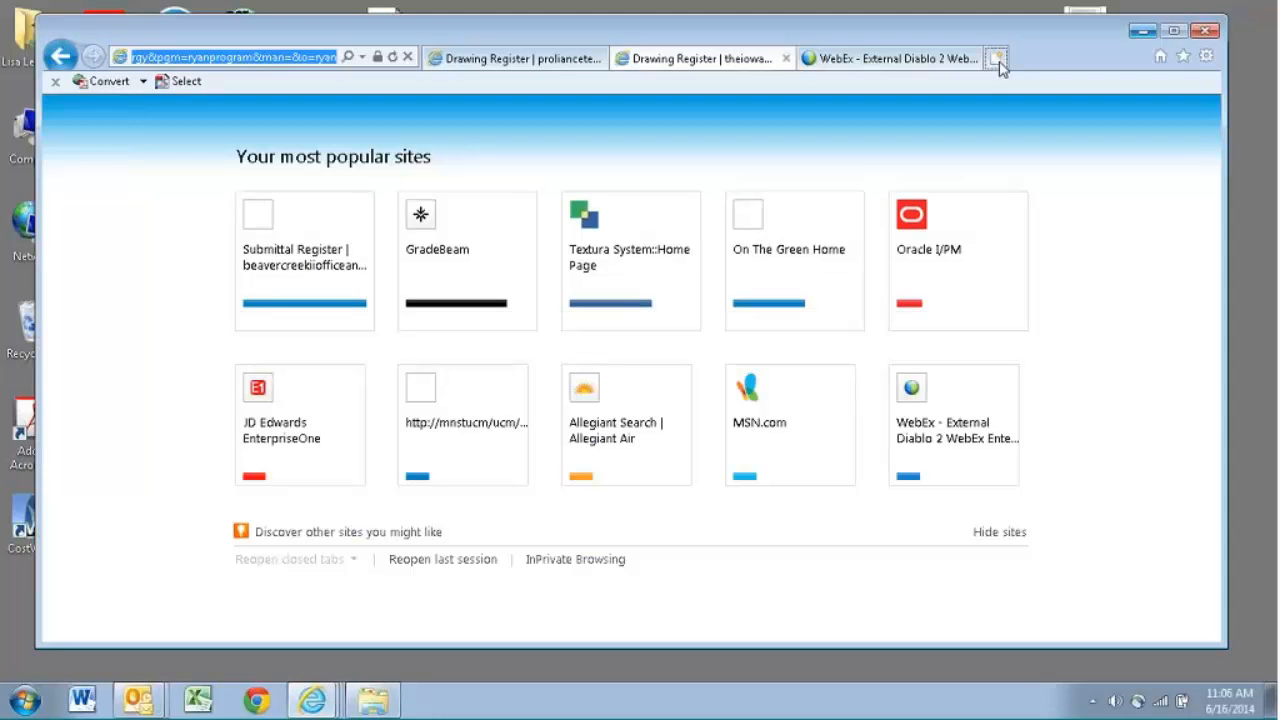
click(1158, 58)
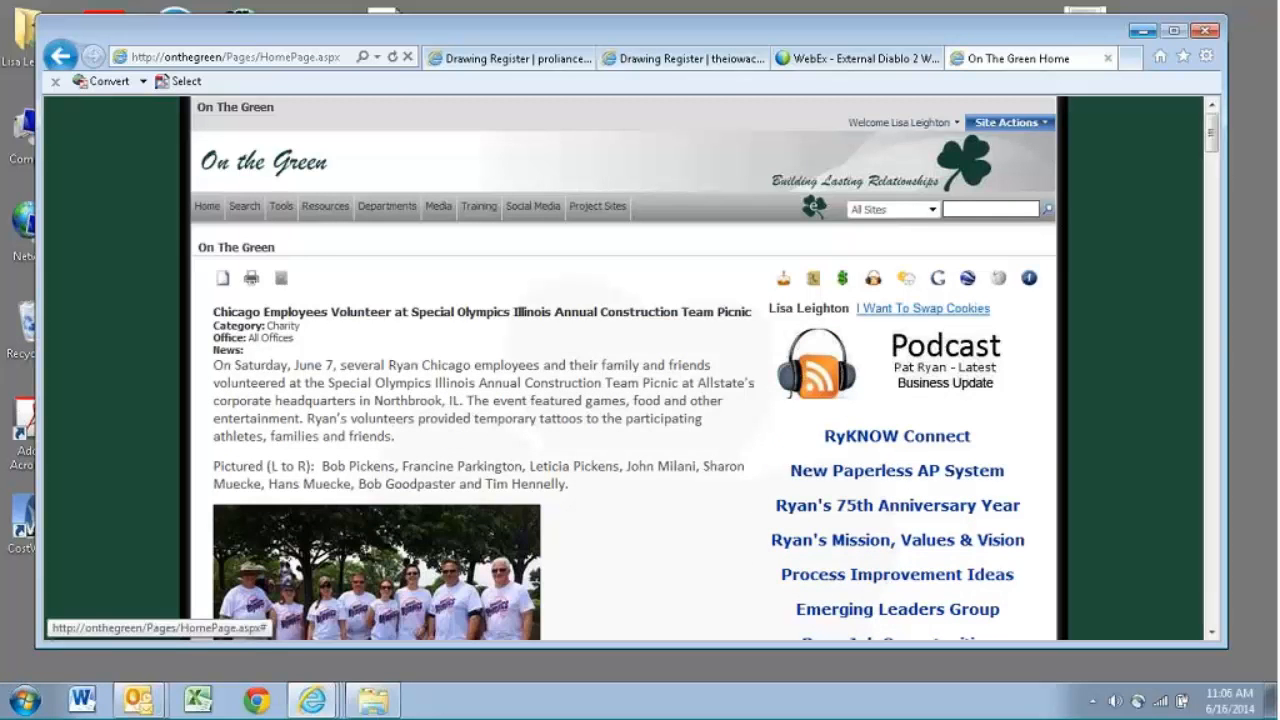
- Search the Ryan wiki for "drawing", open the Drawings page and look over its training videos and drawing documents
click(326, 212)
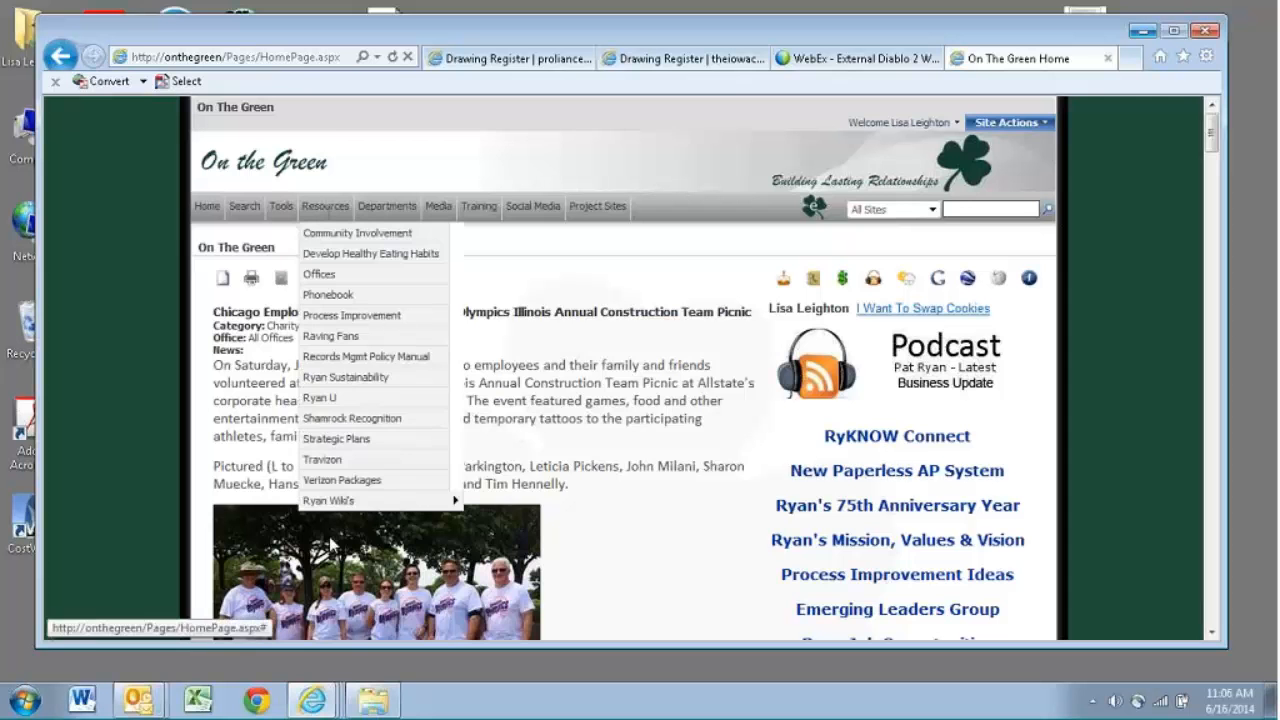
mouse_move(369, 496)
click(484, 493)
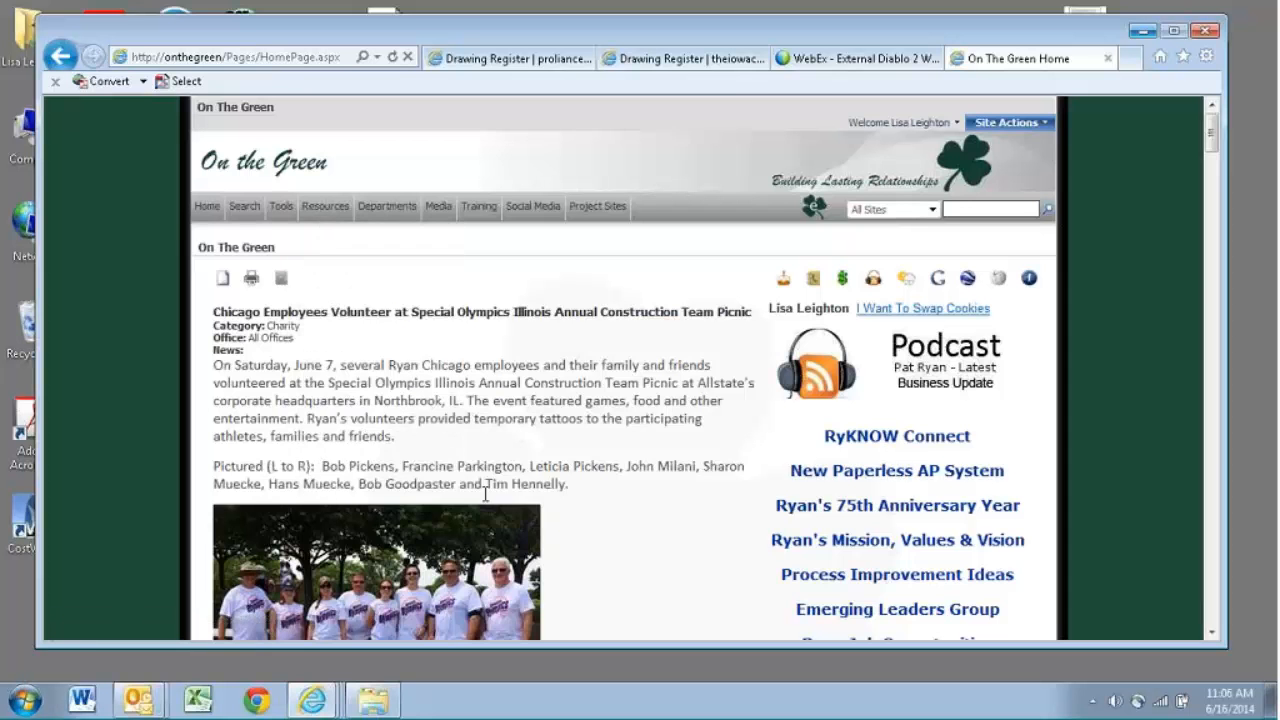
text(drawing)
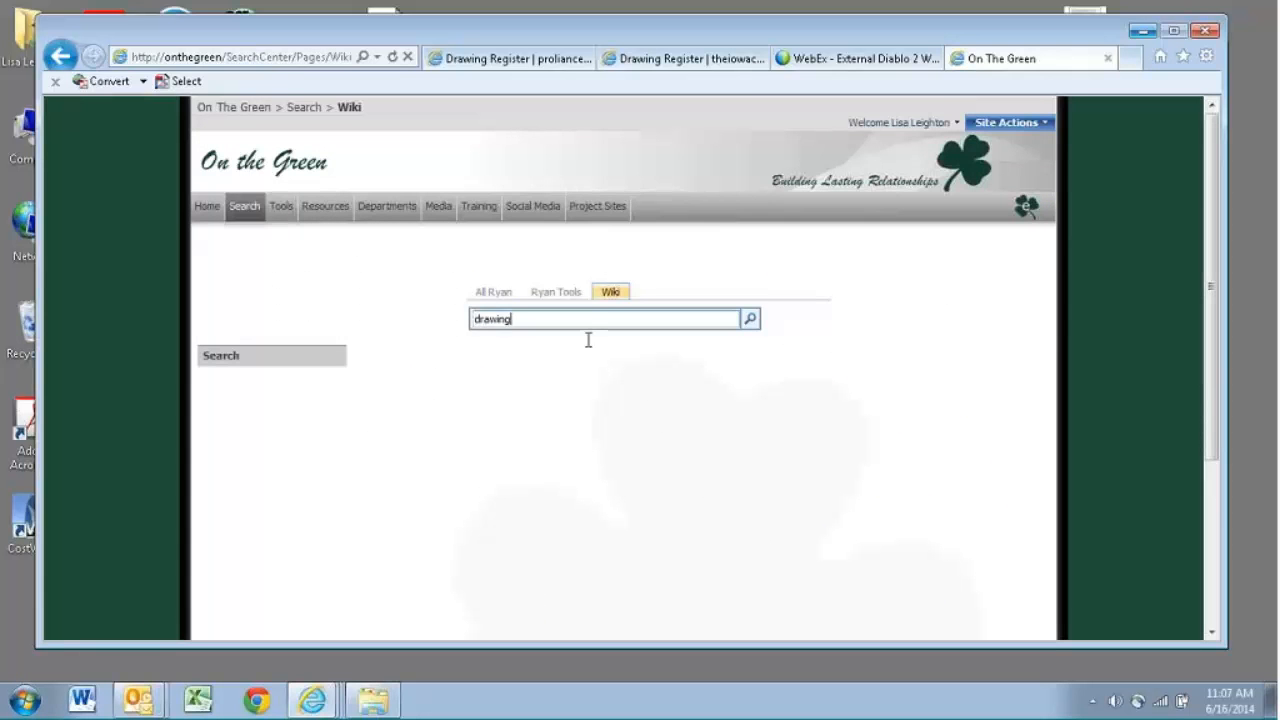
key(Return)
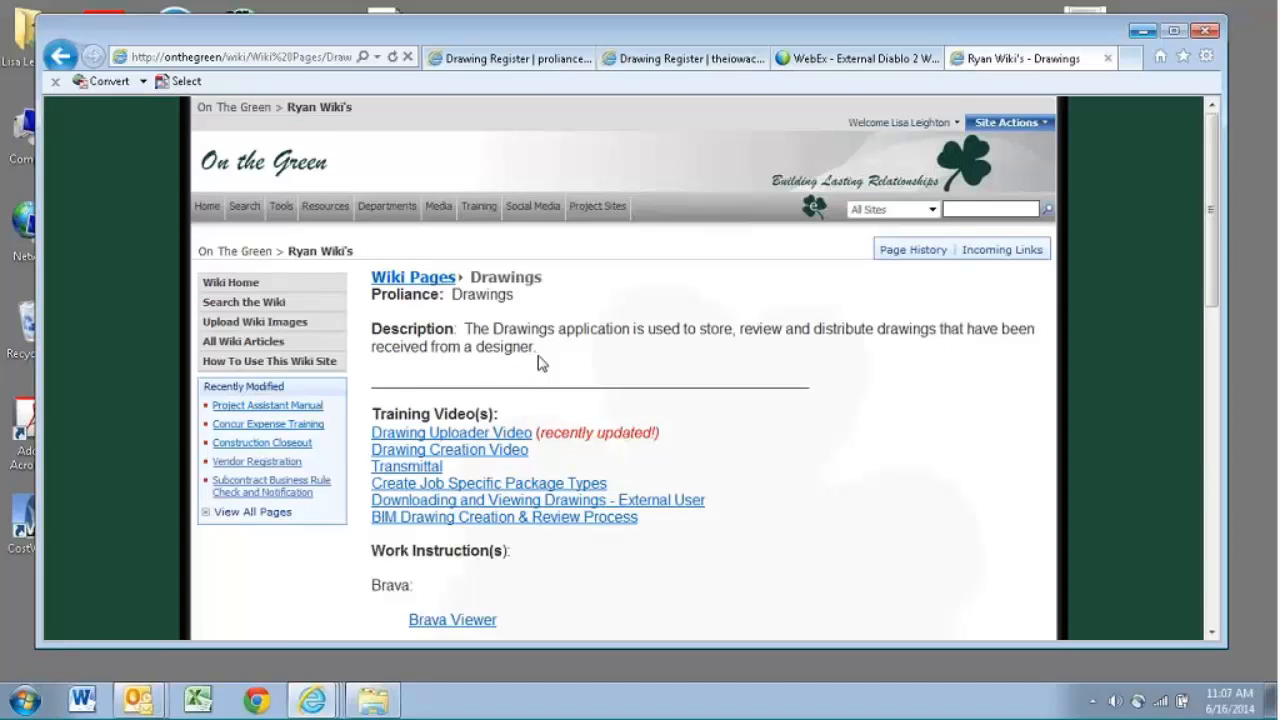
drag(1214, 231, 1209, 314)
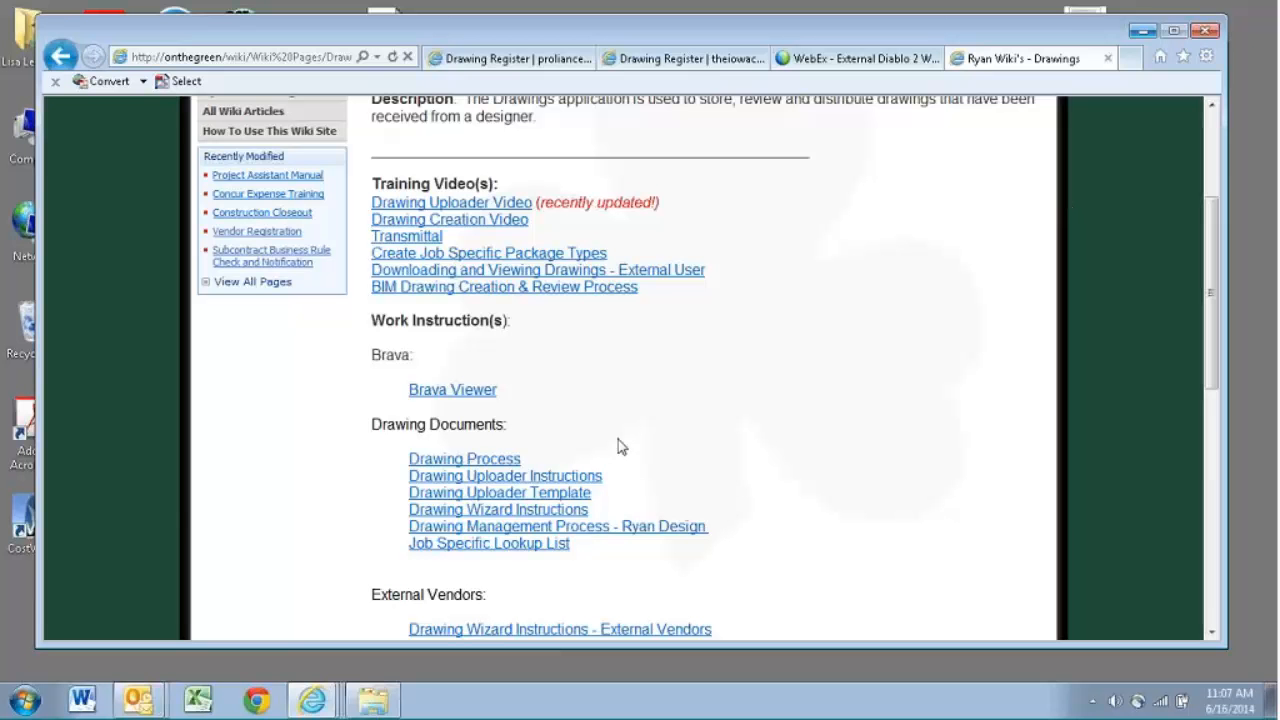
- Open the 140616_Drawings_Template workbook from the Test Drawings folder and maximize its window
click(378, 701)
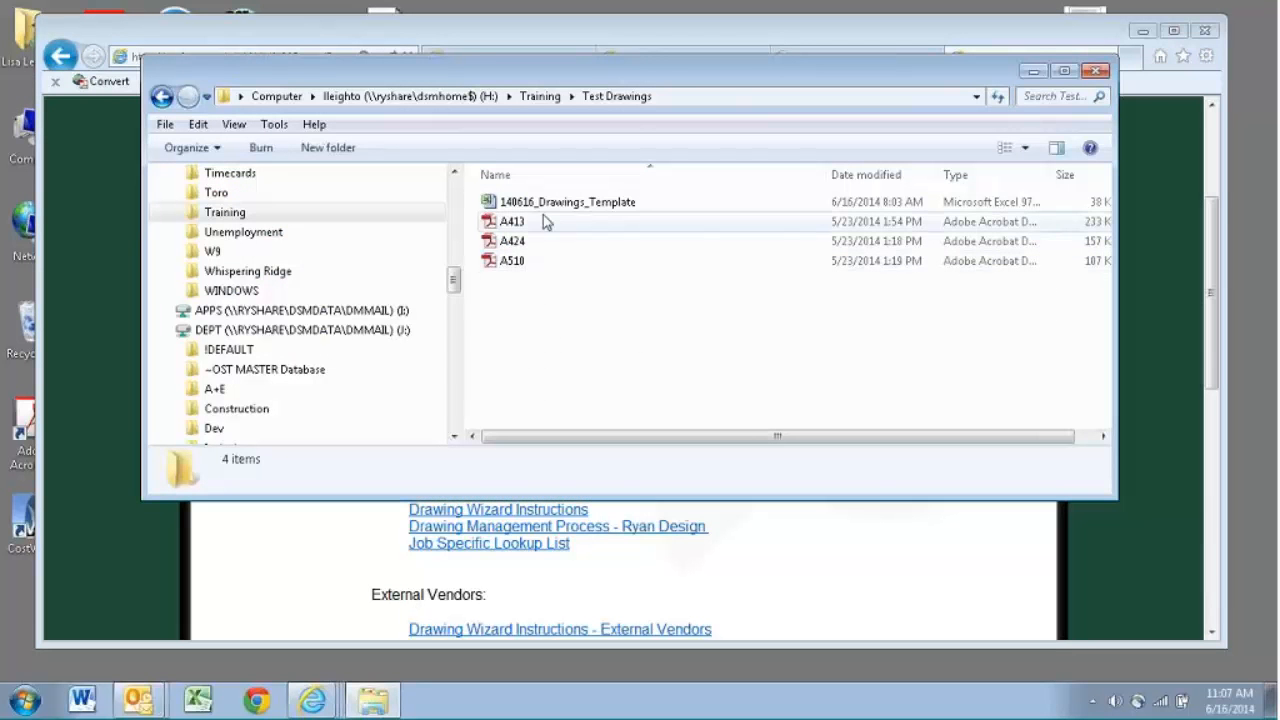
click(545, 204)
double_click(545, 204)
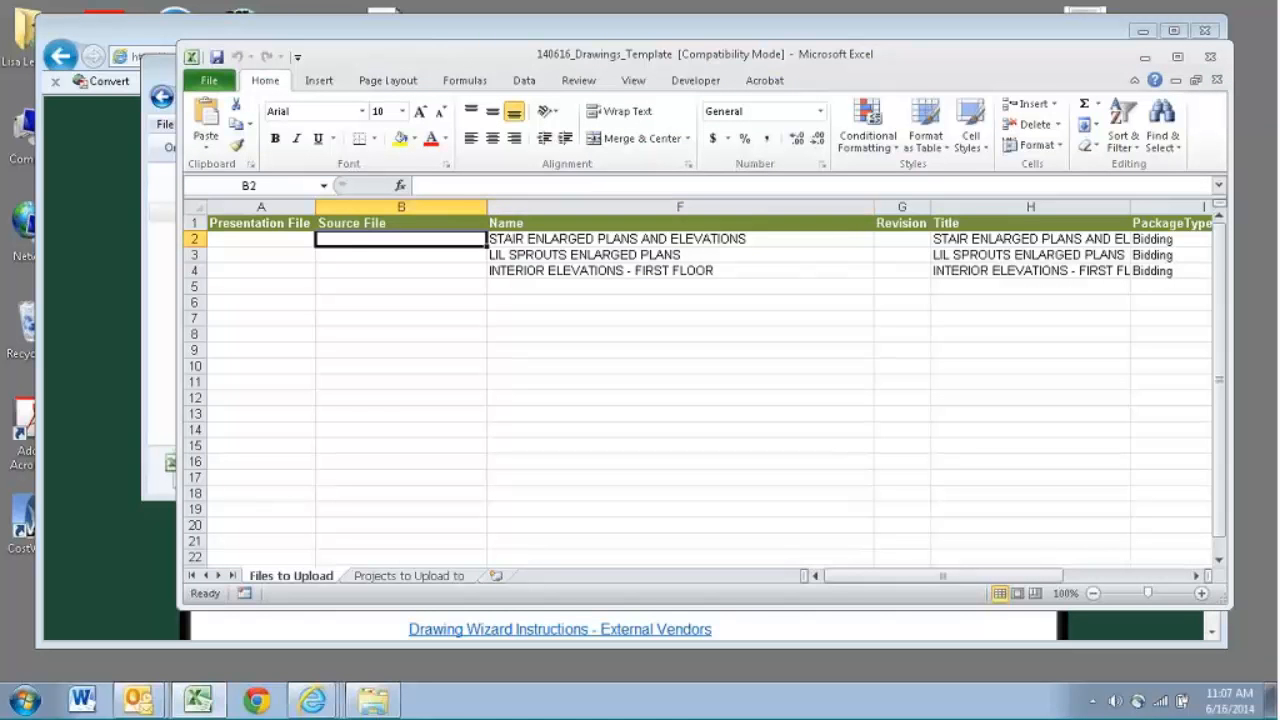
drag(700, 70, 597, 74)
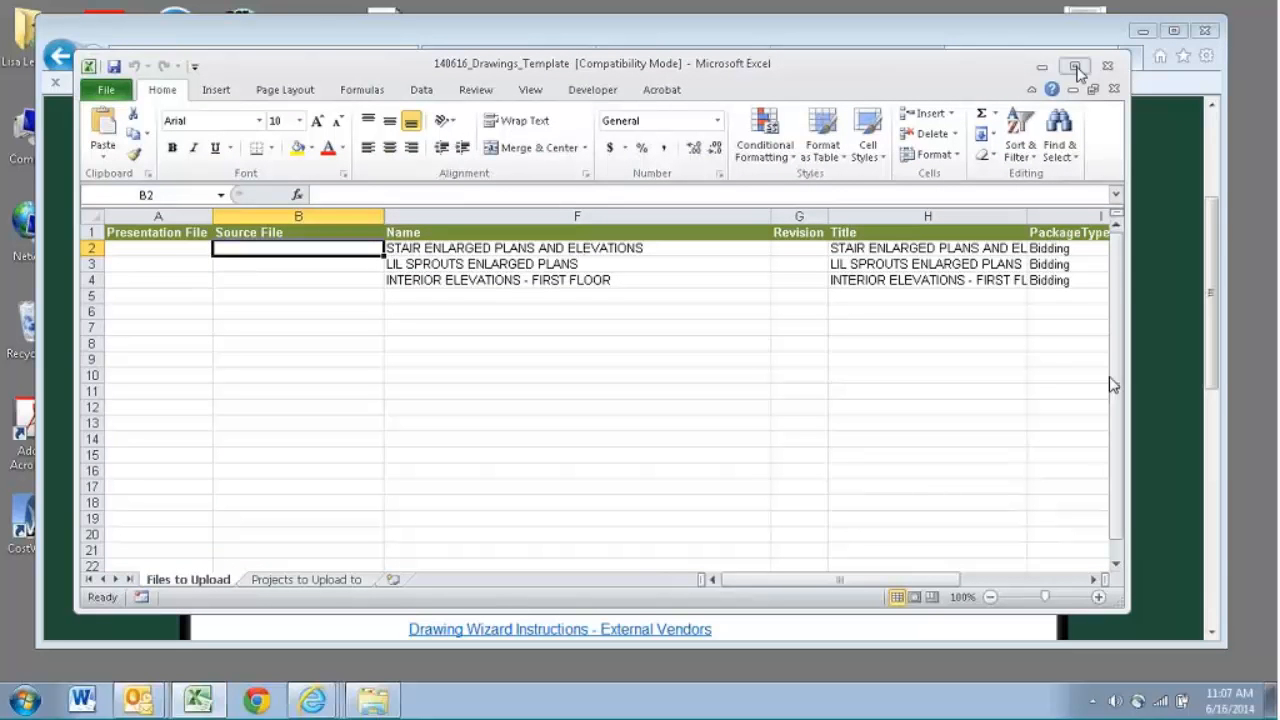
click(1077, 67)
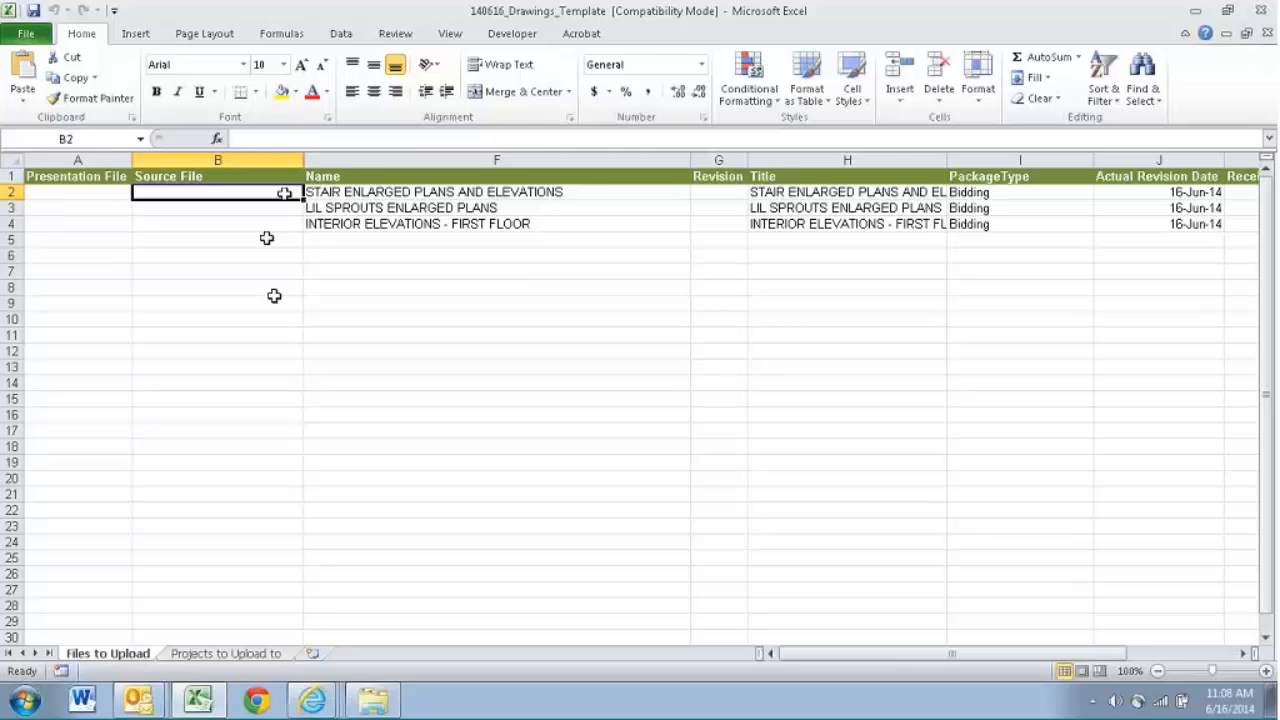
- Check the drawing PDFs in Test Drawings, and run the ListFiles macro for the .pdf extension to fill the Source File column from B2
click(378, 706)
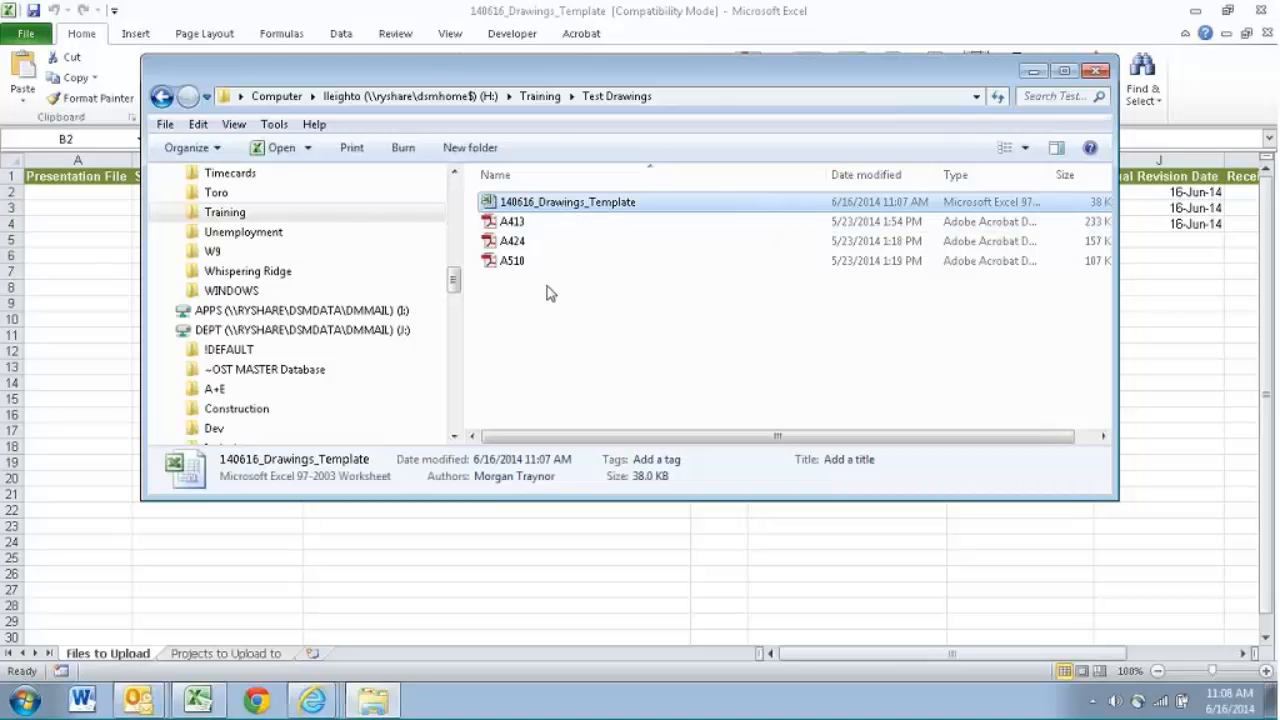
key(alt+Tab)
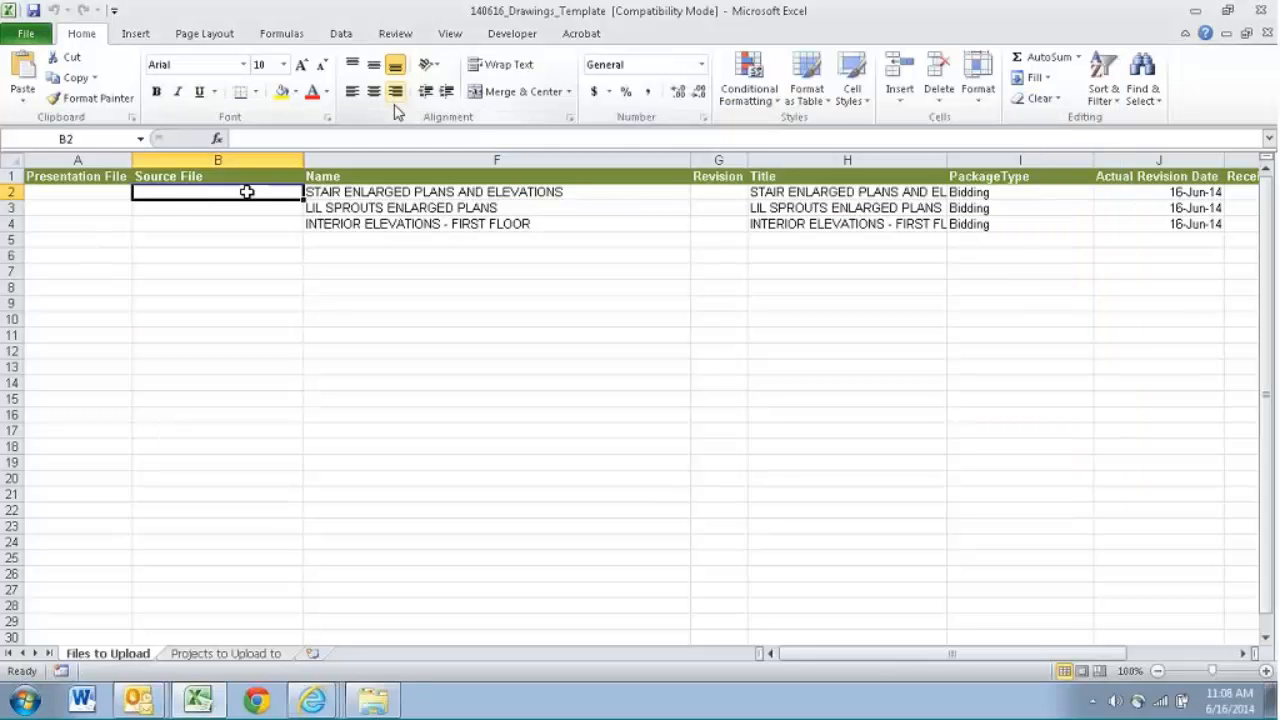
click(511, 36)
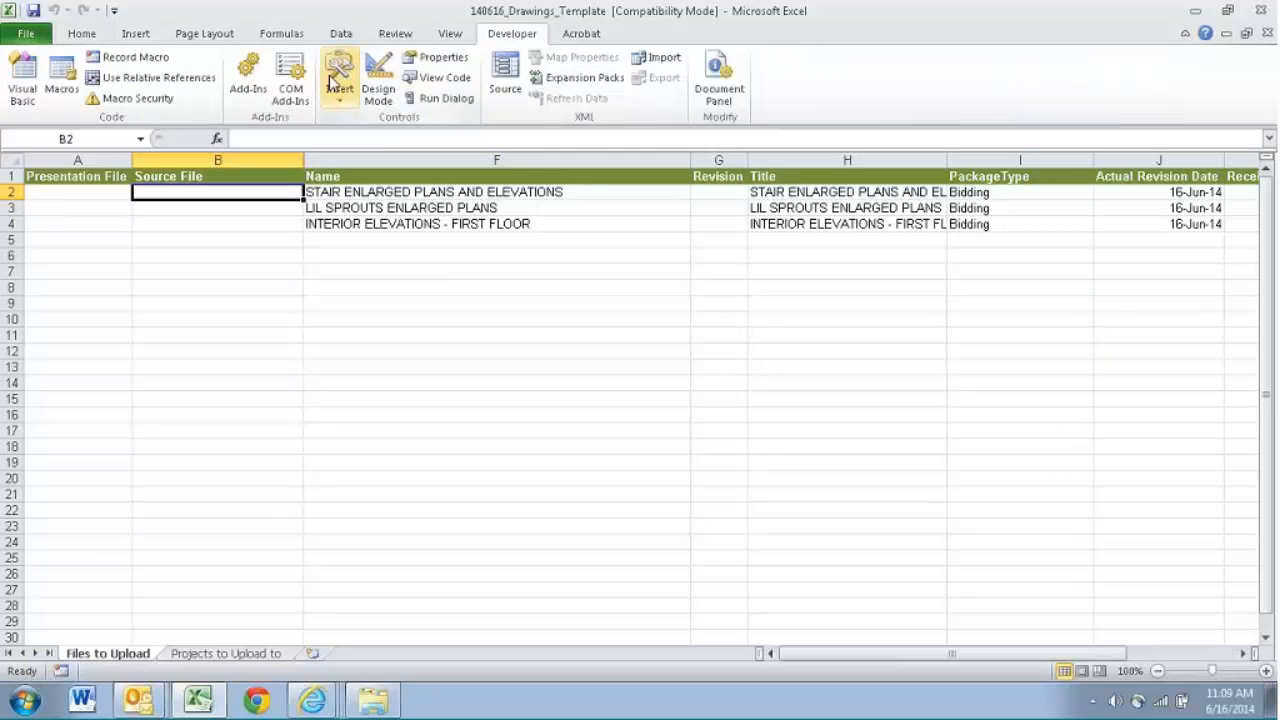
click(62, 80)
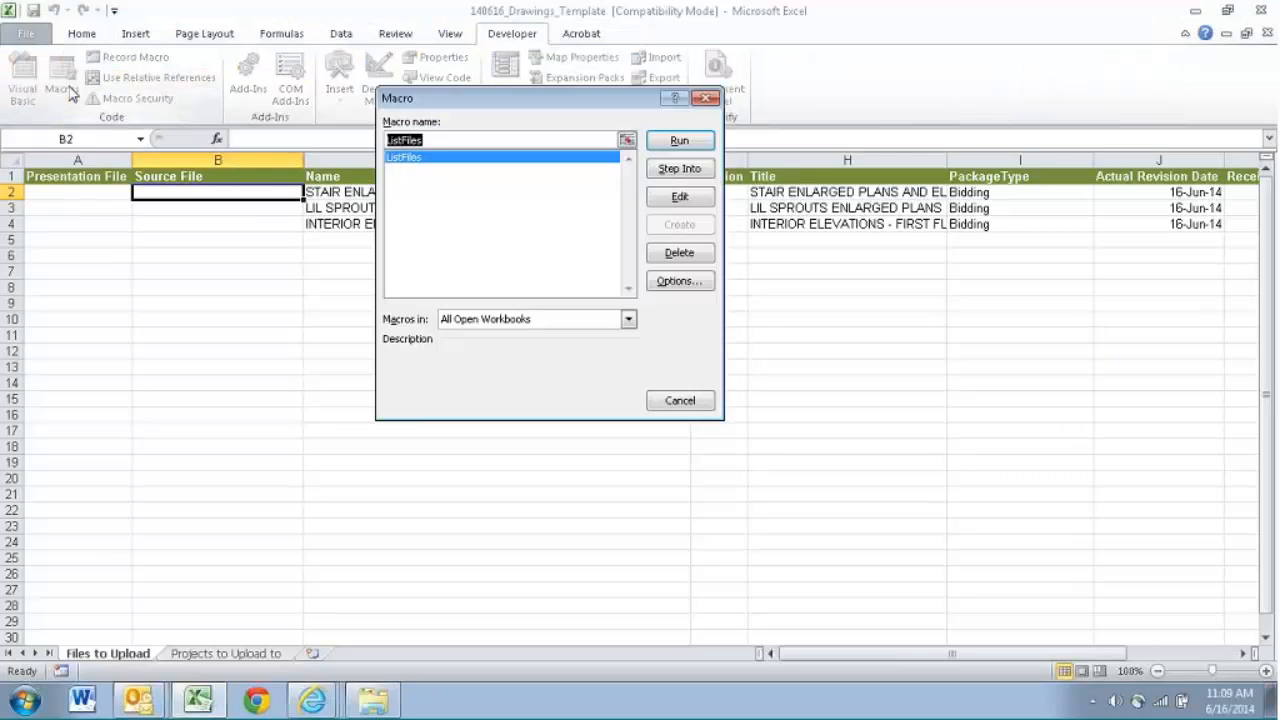
click(684, 144)
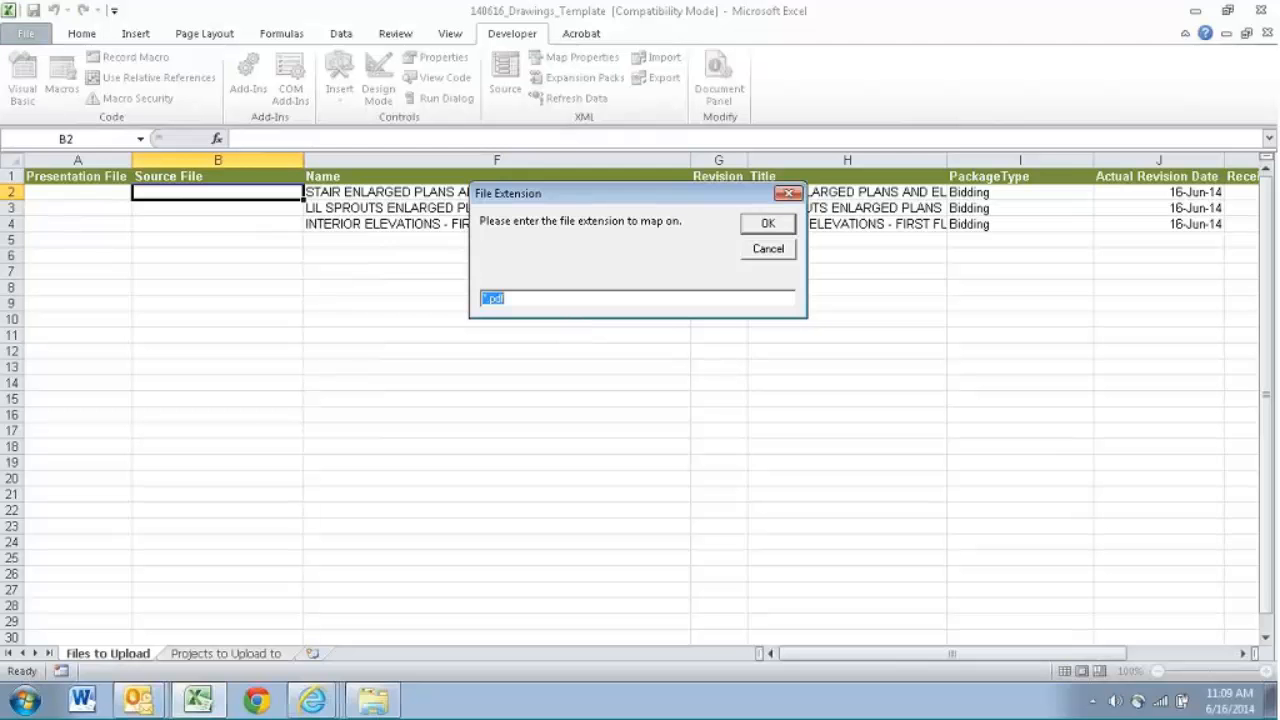
click(783, 224)
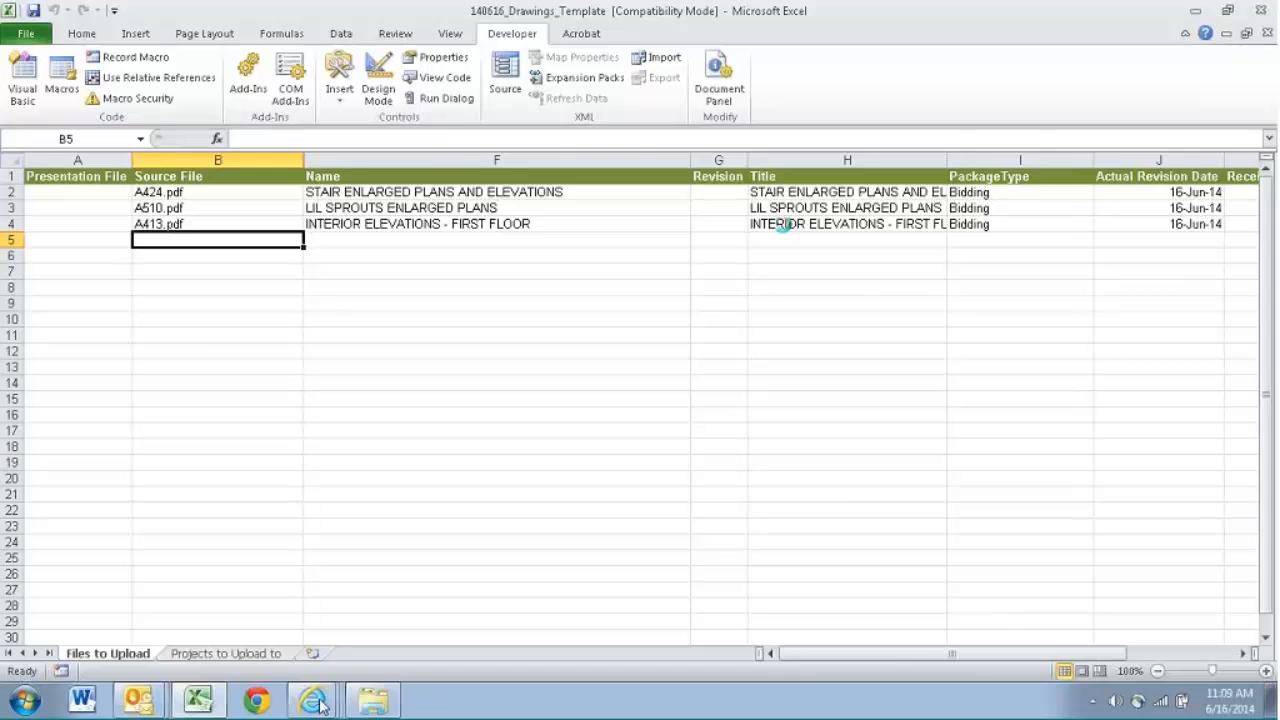
- Compare the Source File entries in the template with the PDF files in the Test Drawings folder, moving the folder window aside
click(372, 703)
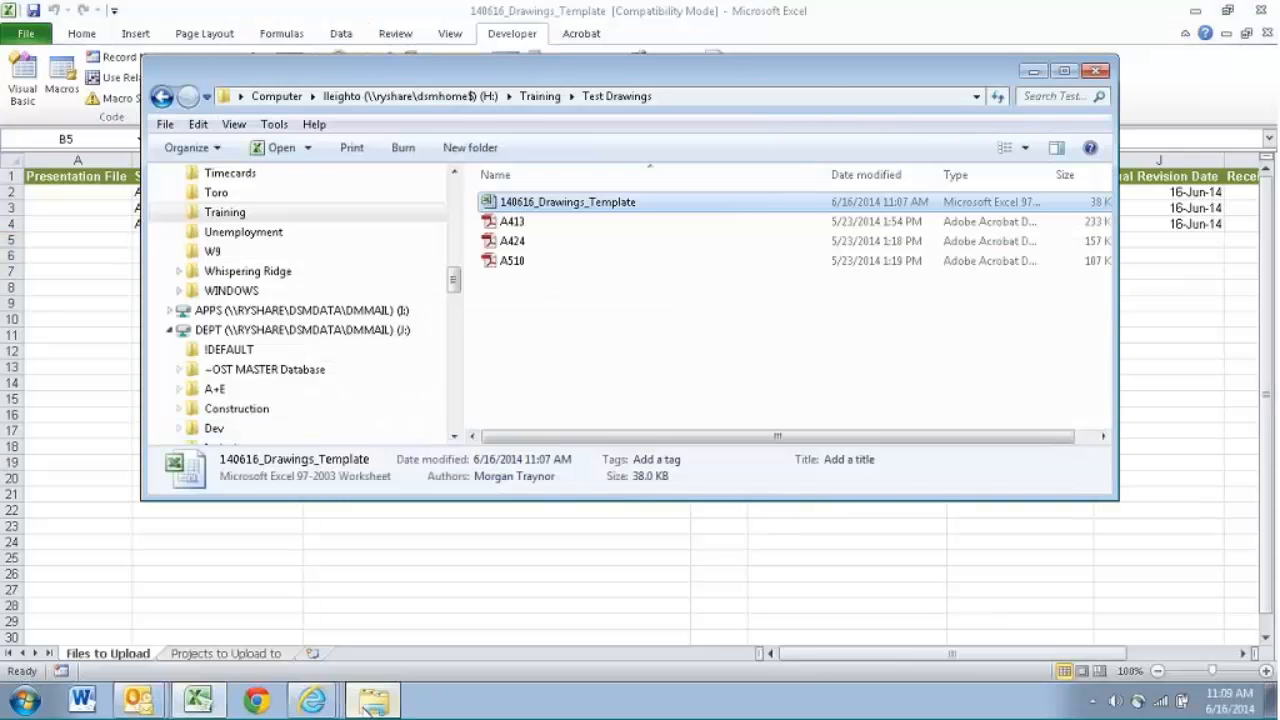
drag(474, 77, 661, 53)
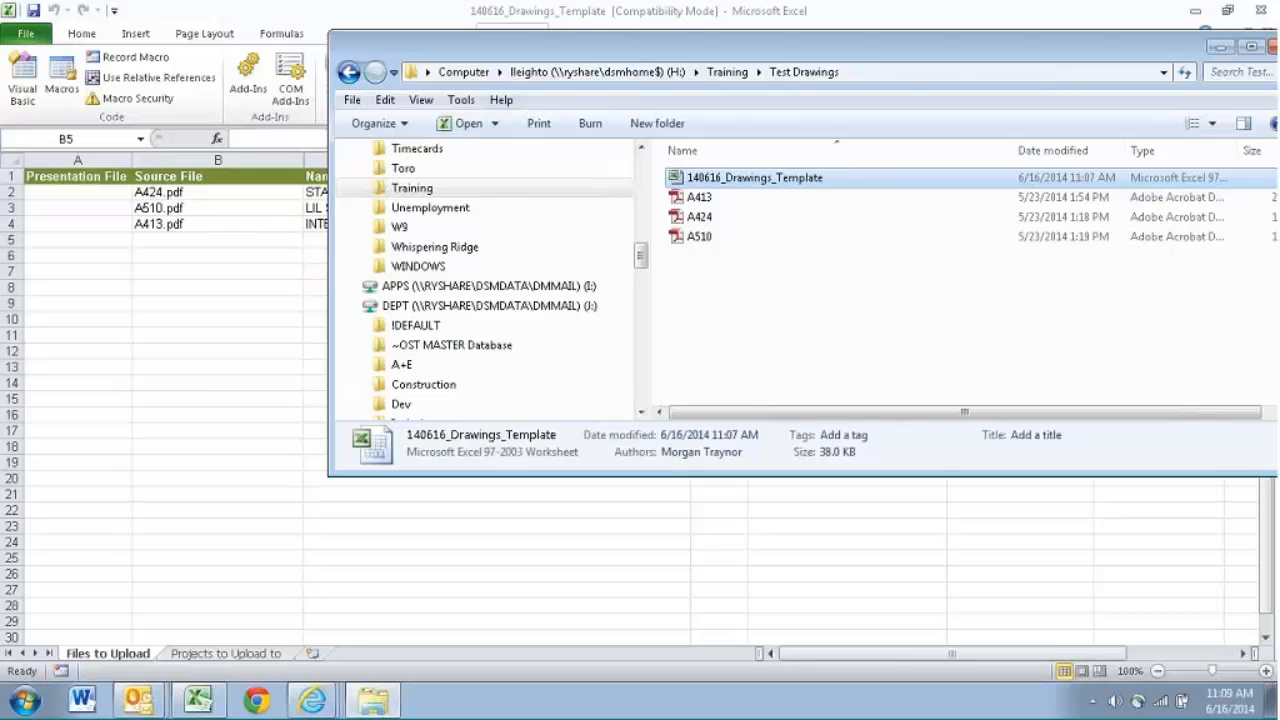
key(alt+Tab)
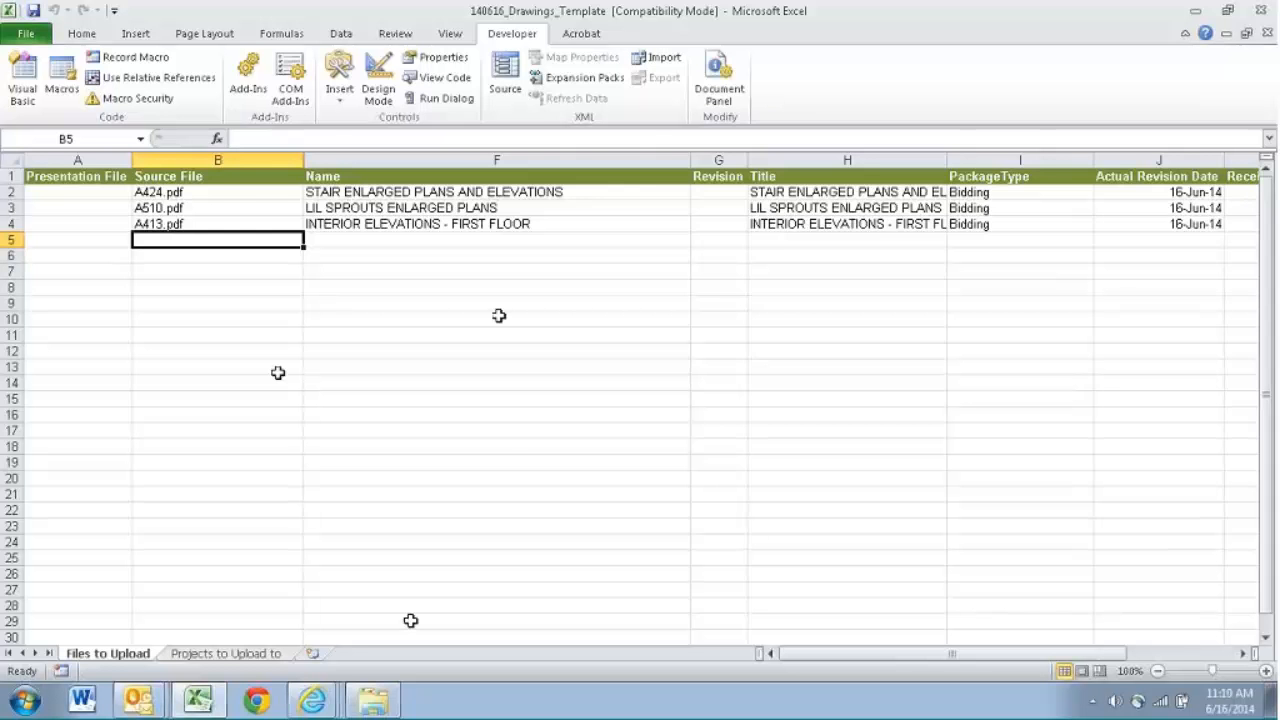
click(388, 699)
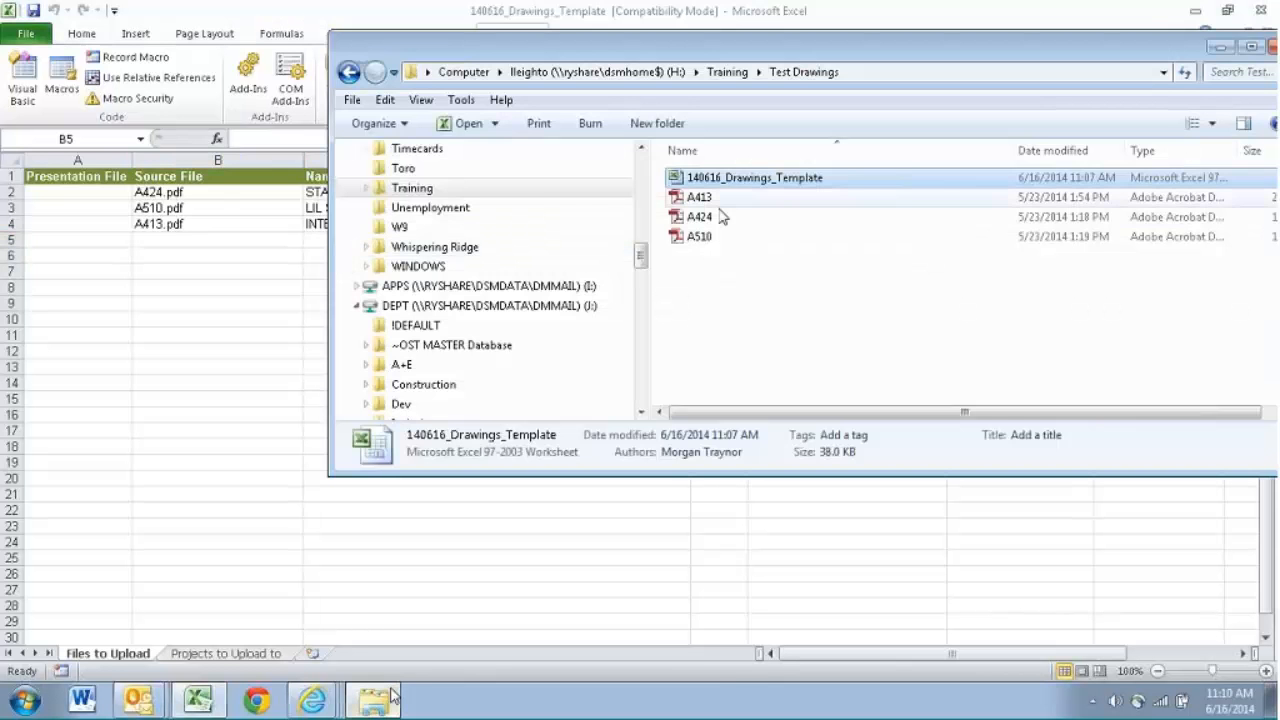
- Open the A424 drawing PDF, examine its title block for the revision dates, drawing title and sheet number, and close it
click(712, 220)
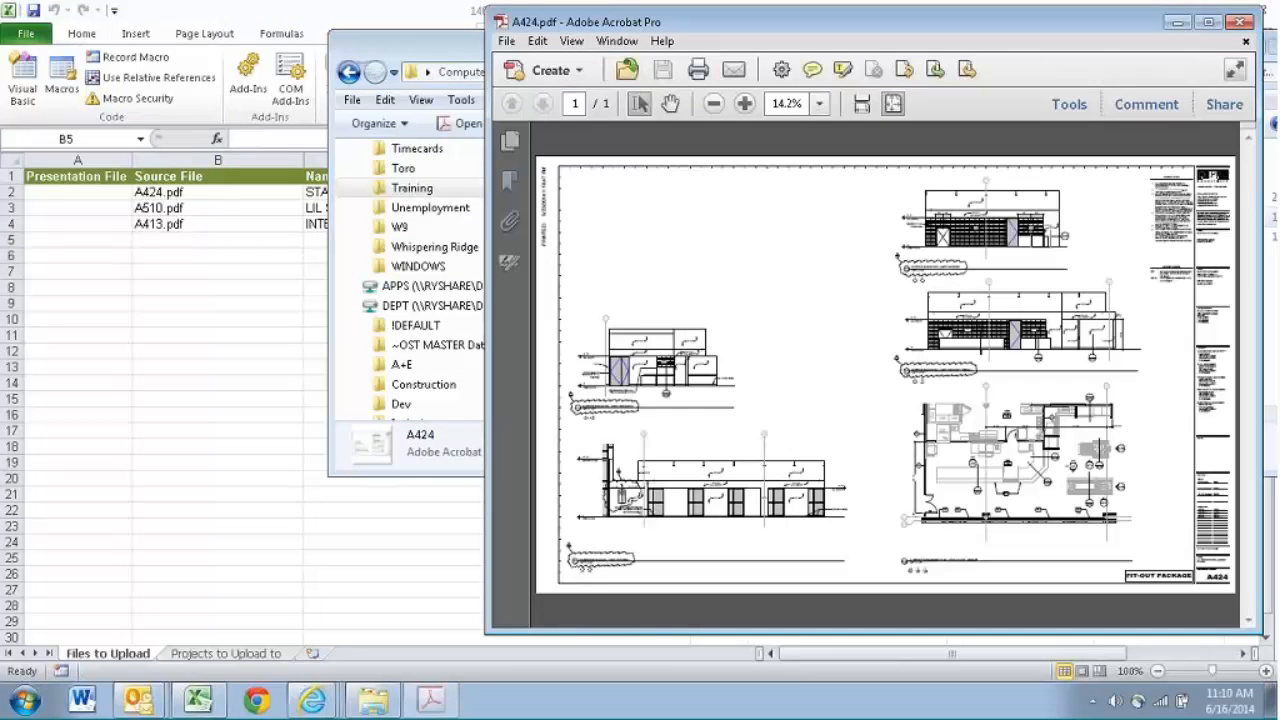
click(744, 104)
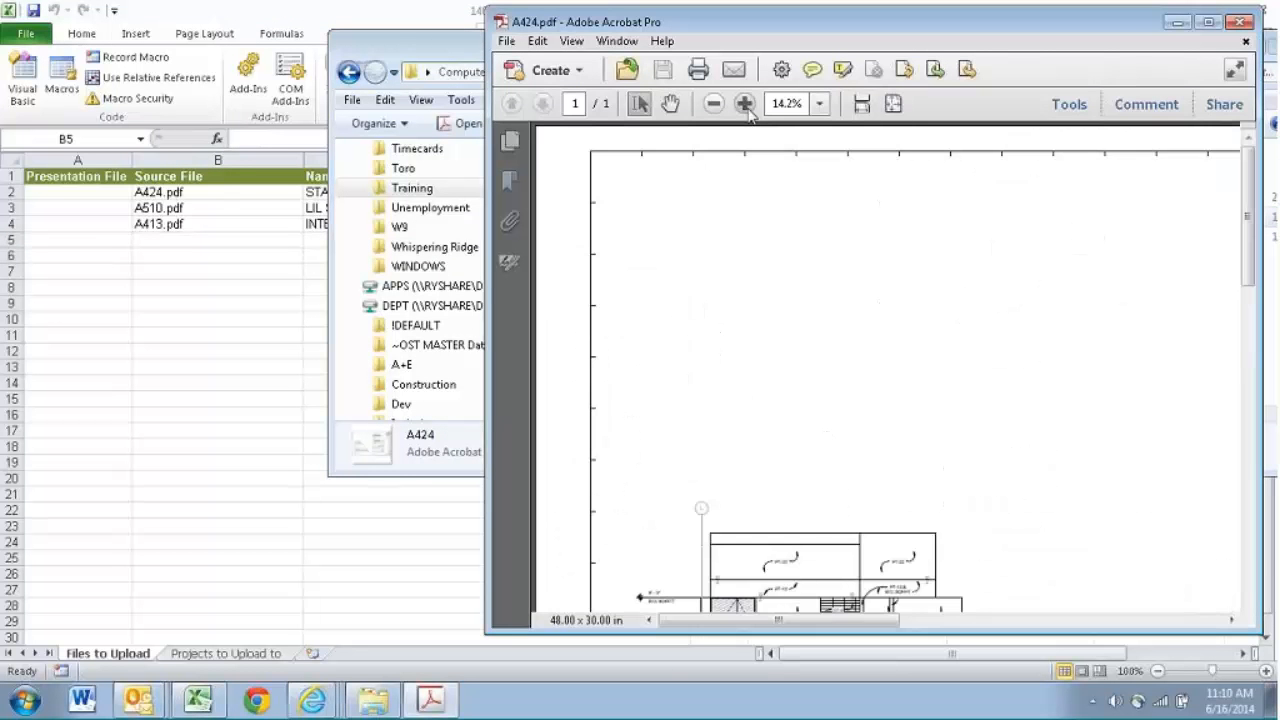
drag(718, 620, 1217, 651)
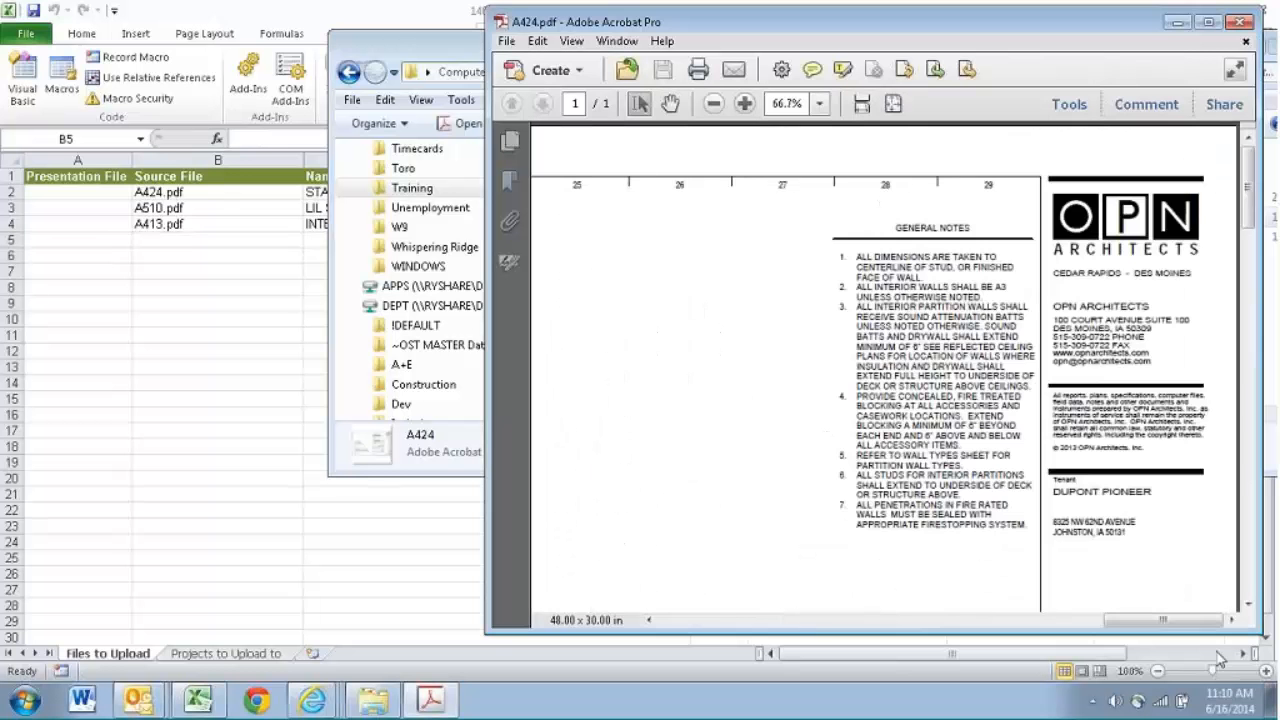
drag(1248, 226, 1258, 522)
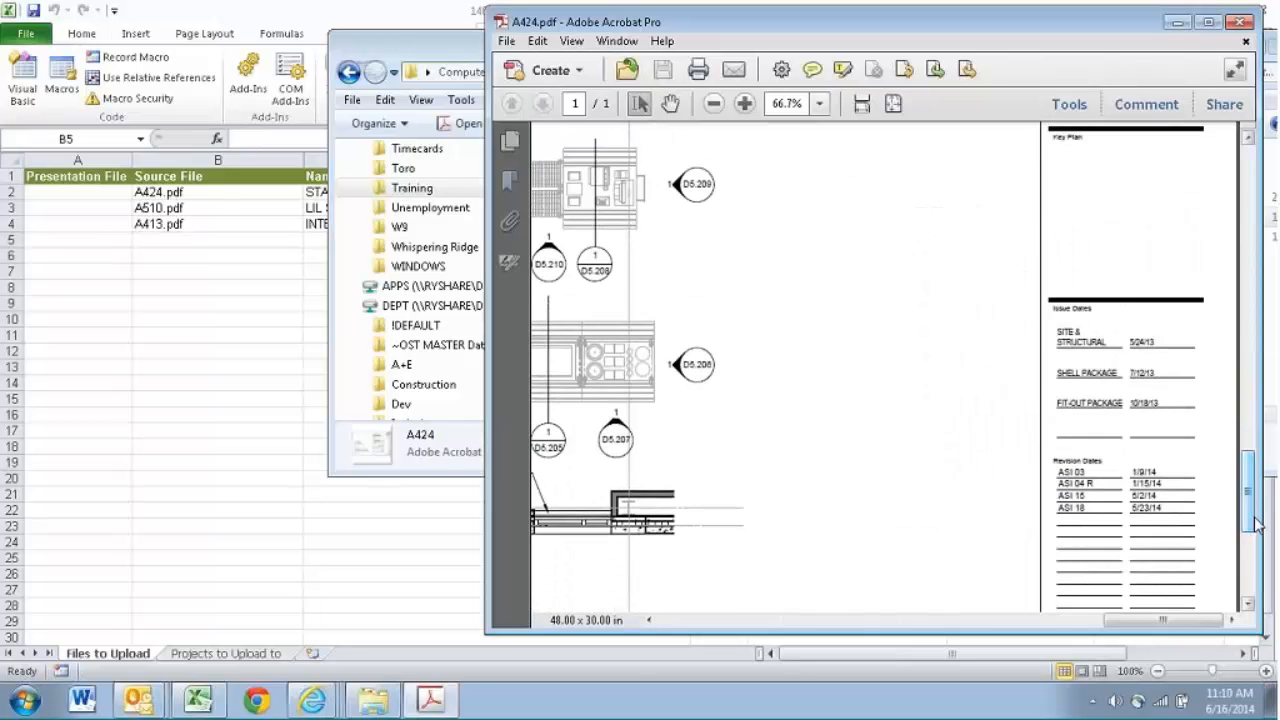
drag(1076, 34, 873, 57)
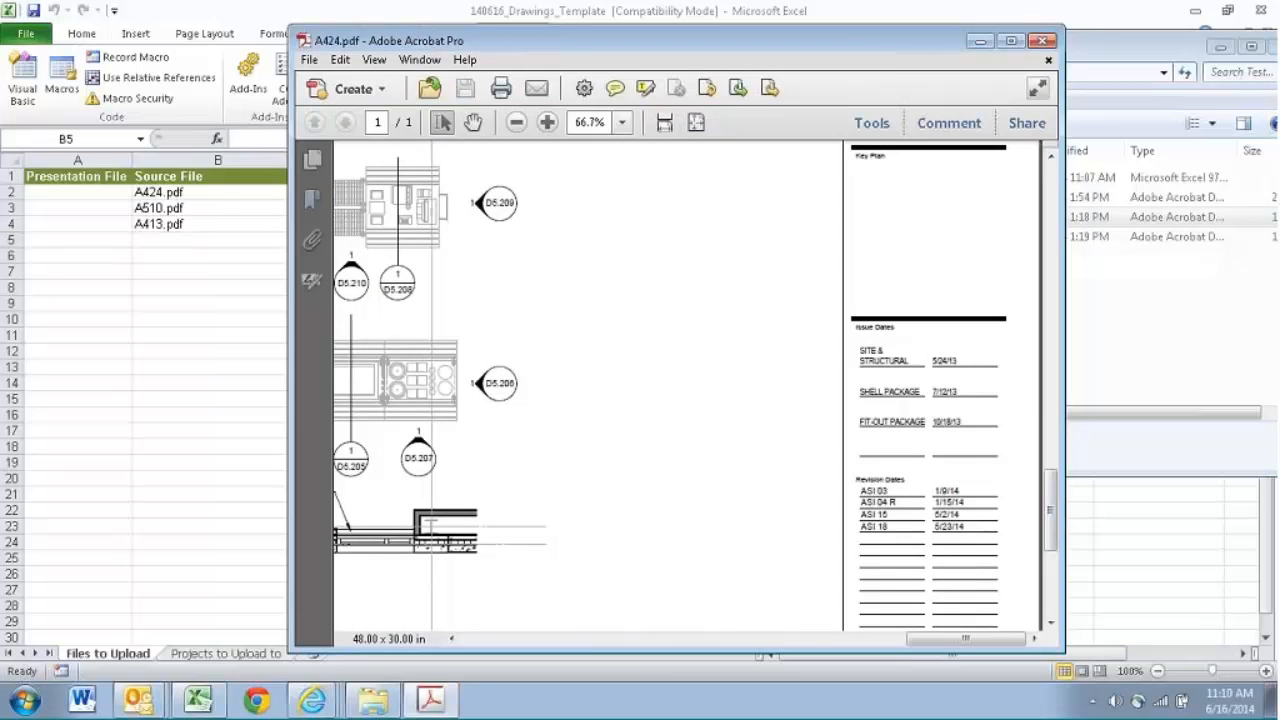
click(1010, 40)
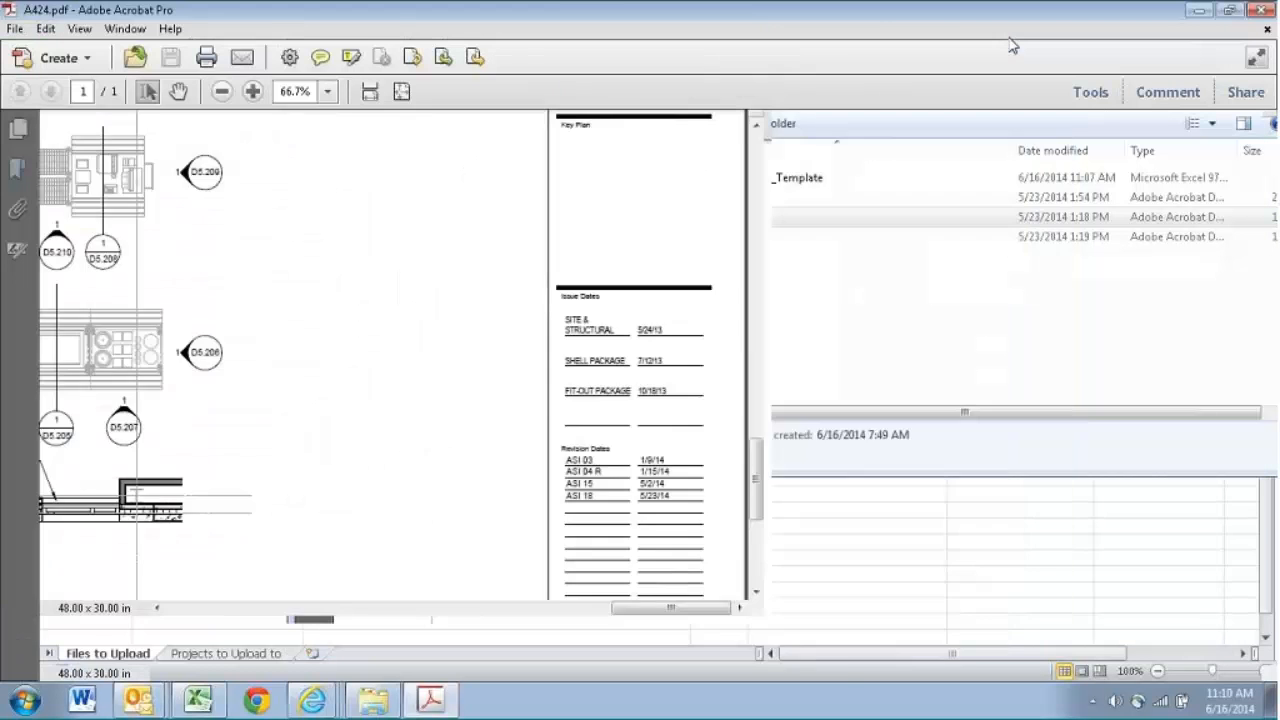
drag(1270, 512, 1270, 567)
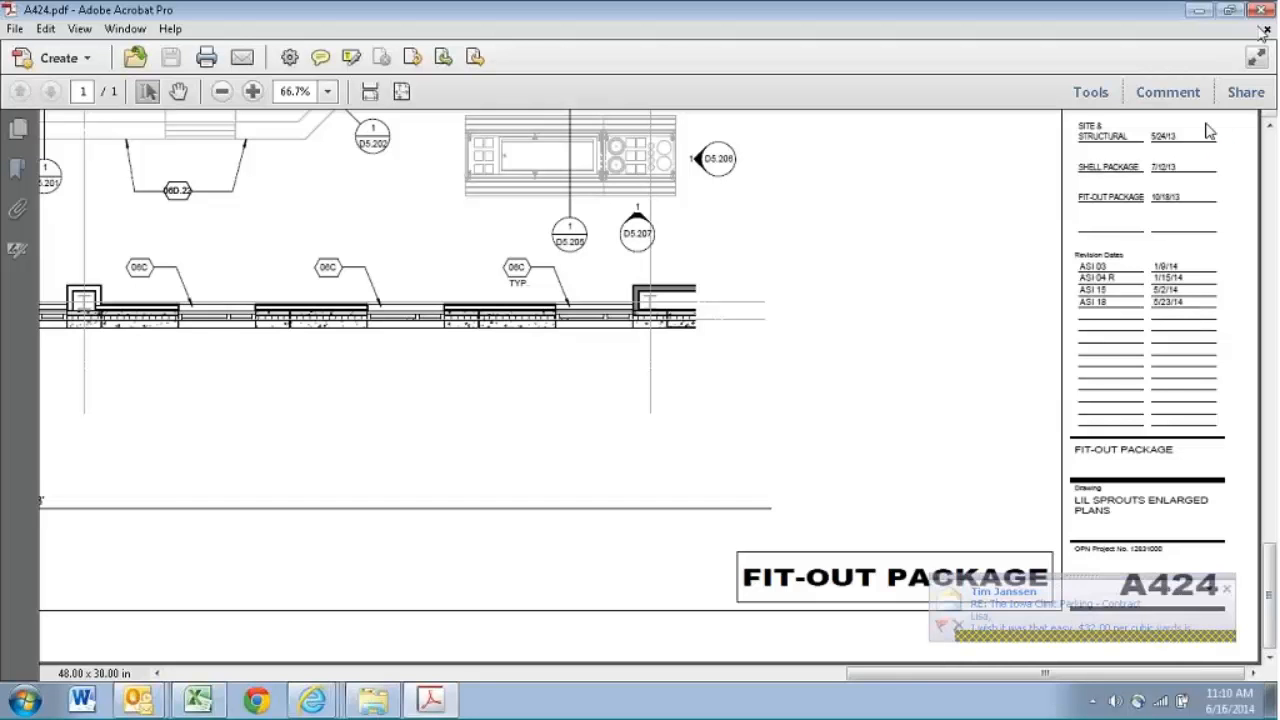
click(1261, 12)
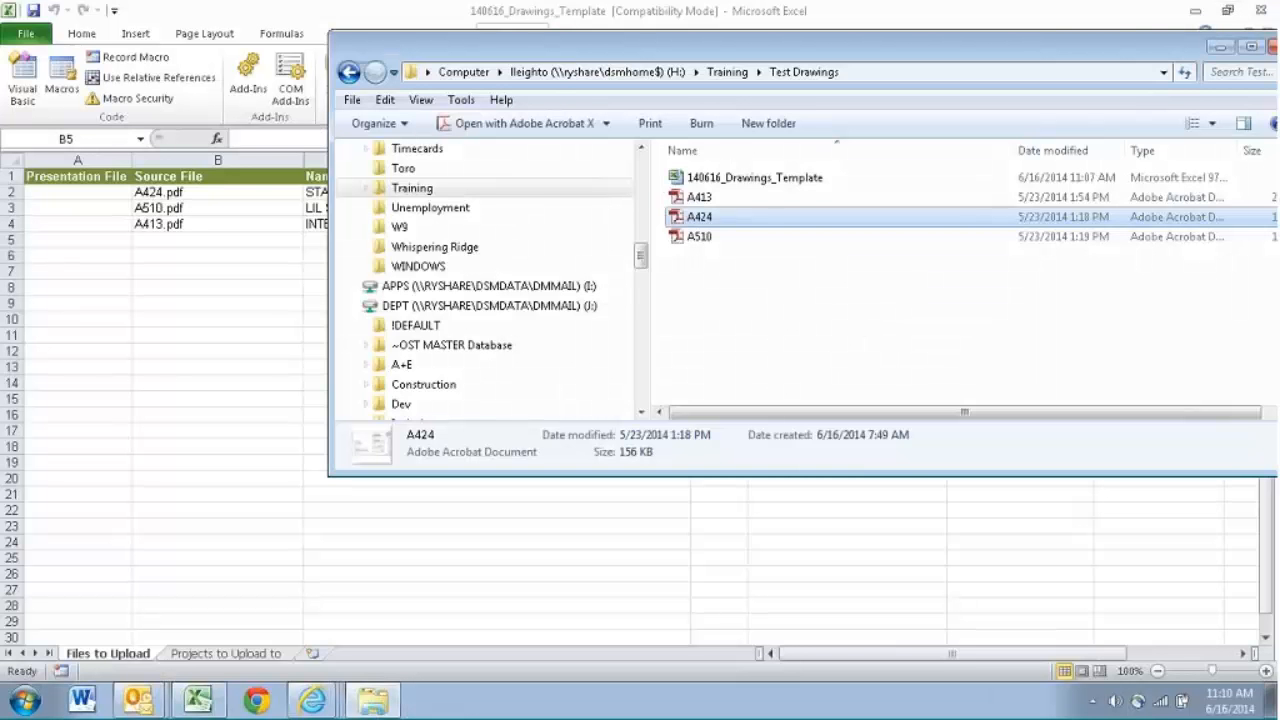
- Review the first drawing's entries in row 2 of the template, from Name, Revision and Title through to Discipline
click(322, 196)
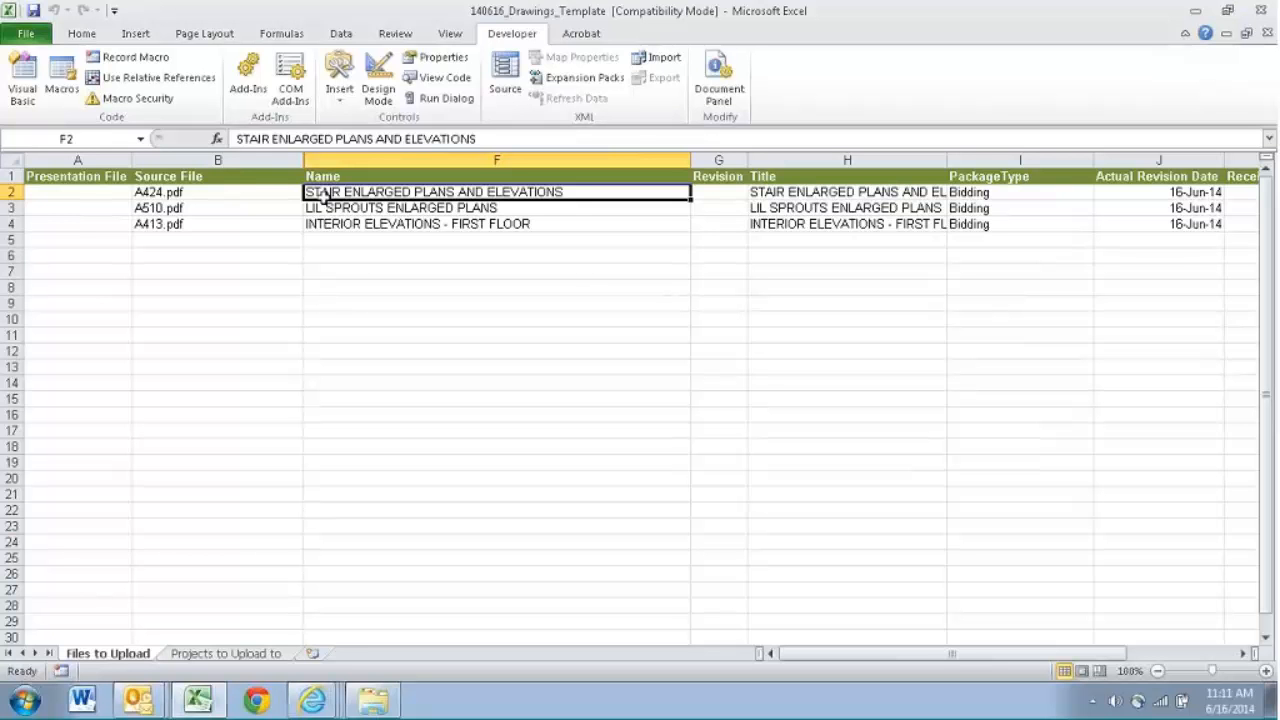
key(Right)
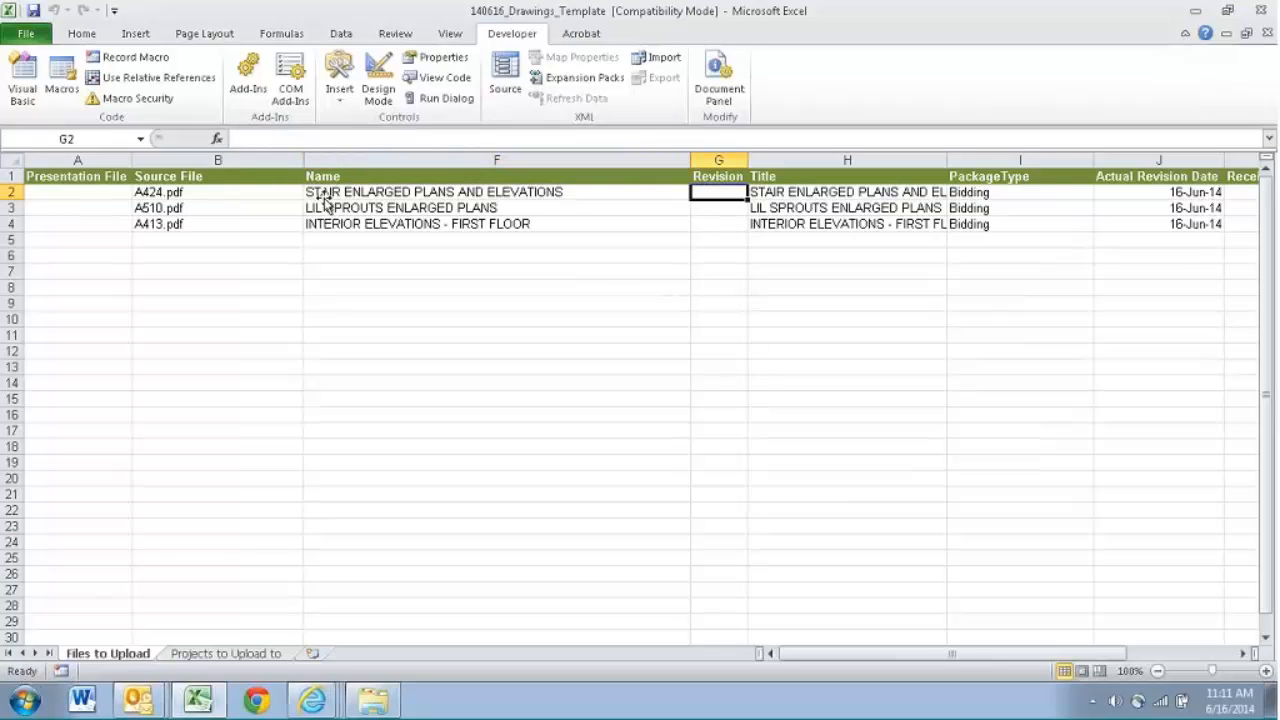
key(Right)
key(Left)
key(Right)
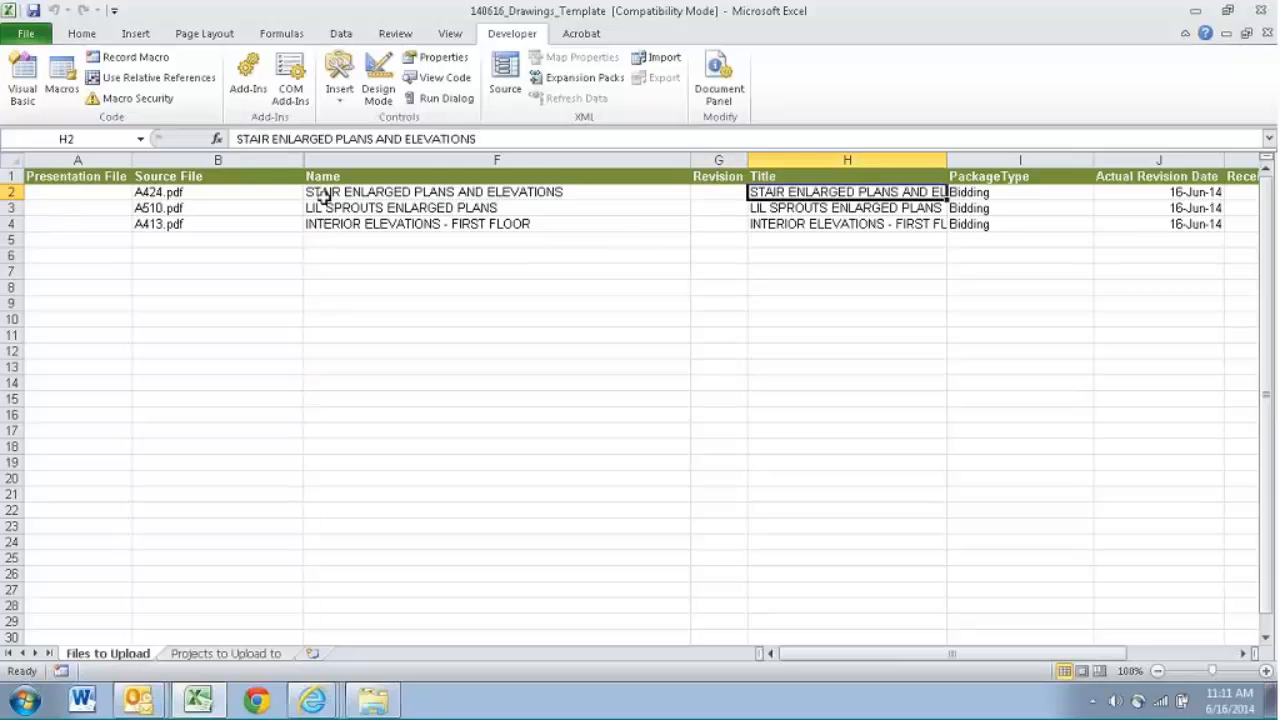
key(Left)
key(Left)
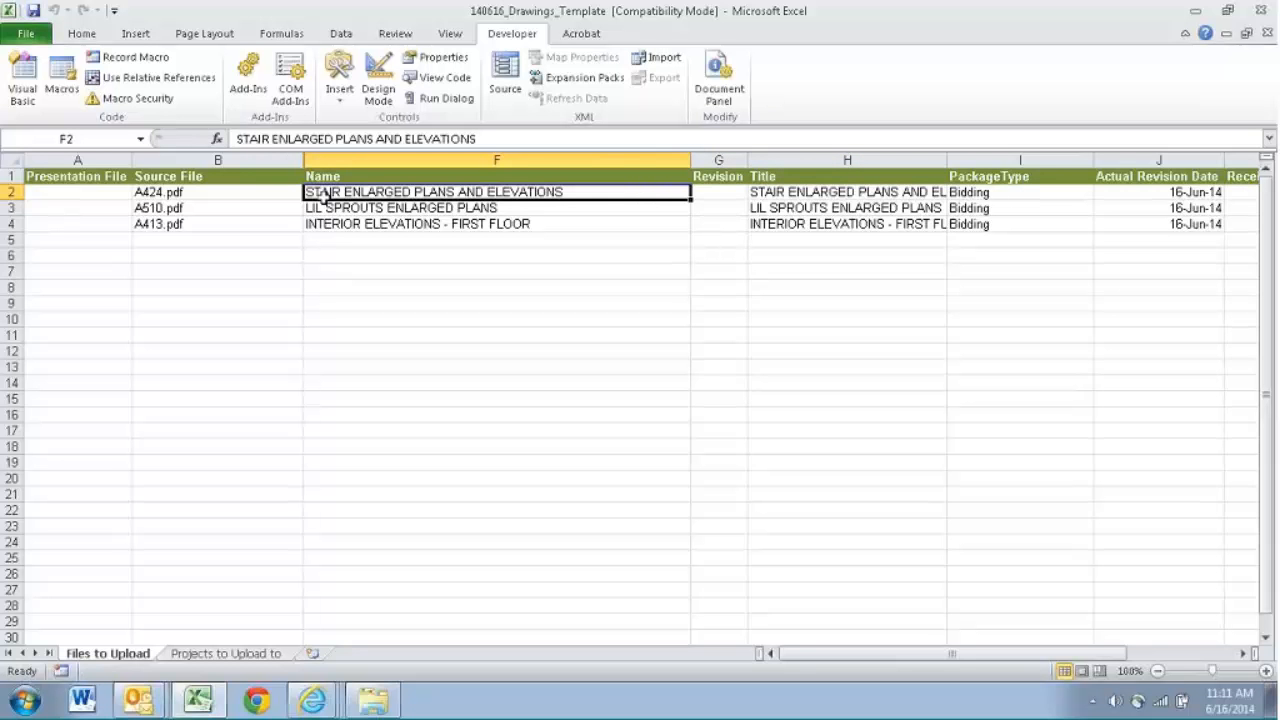
key(Right)
key(Right)
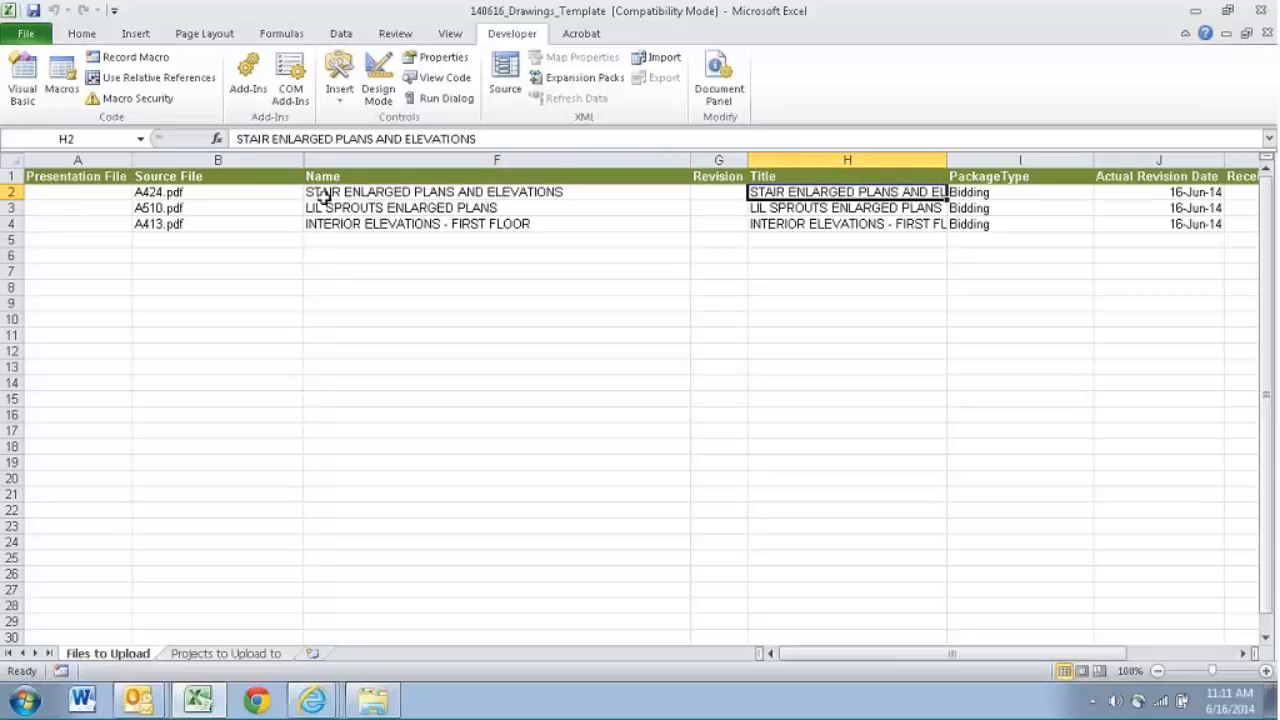
key(Right)
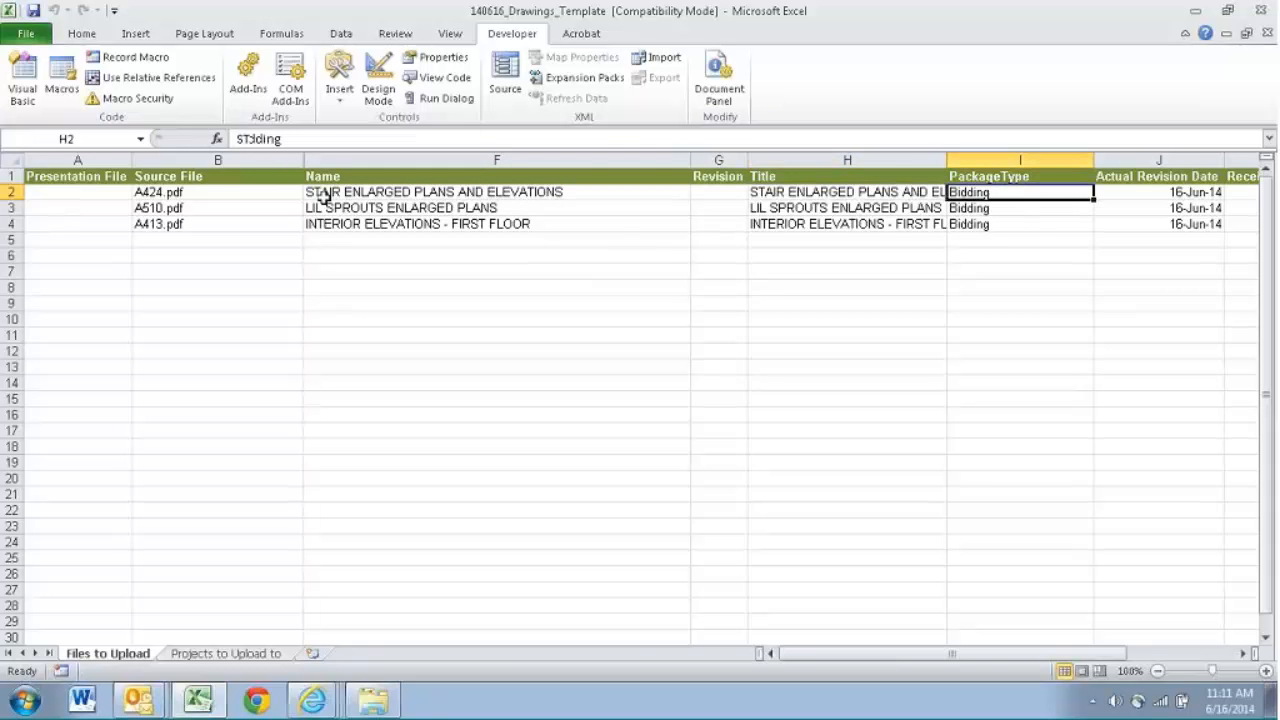
key(Right)
key(Right)
key(Right)
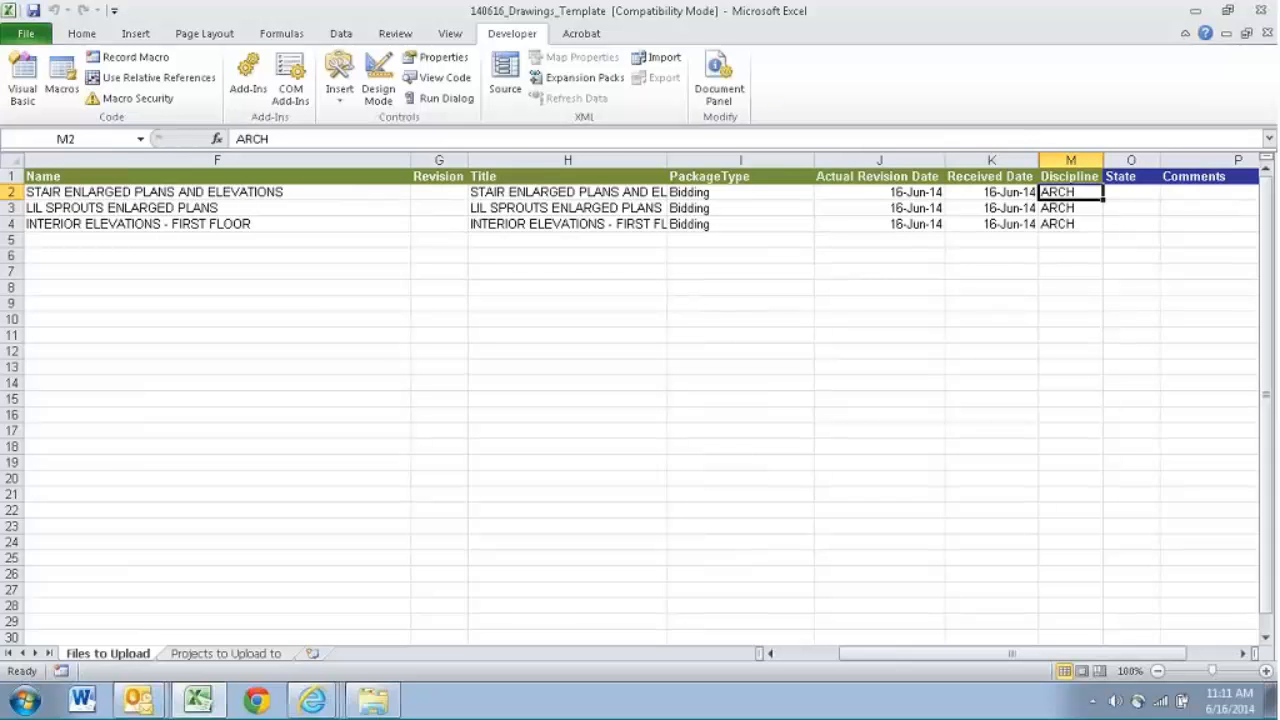
- Start a new drawing in the proliancetestv56 Drawing Register in Internet Explorer, examine its Package Type picklist, and return to the Excel template
click(312, 700)
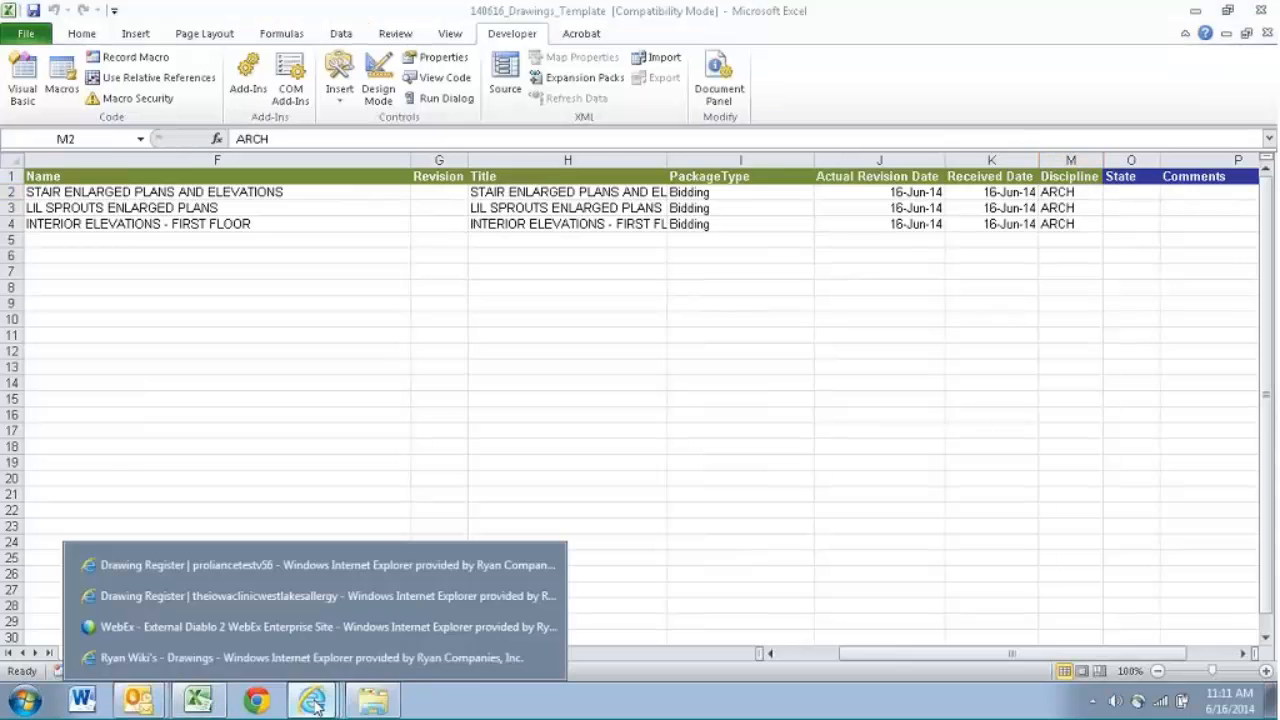
click(335, 592)
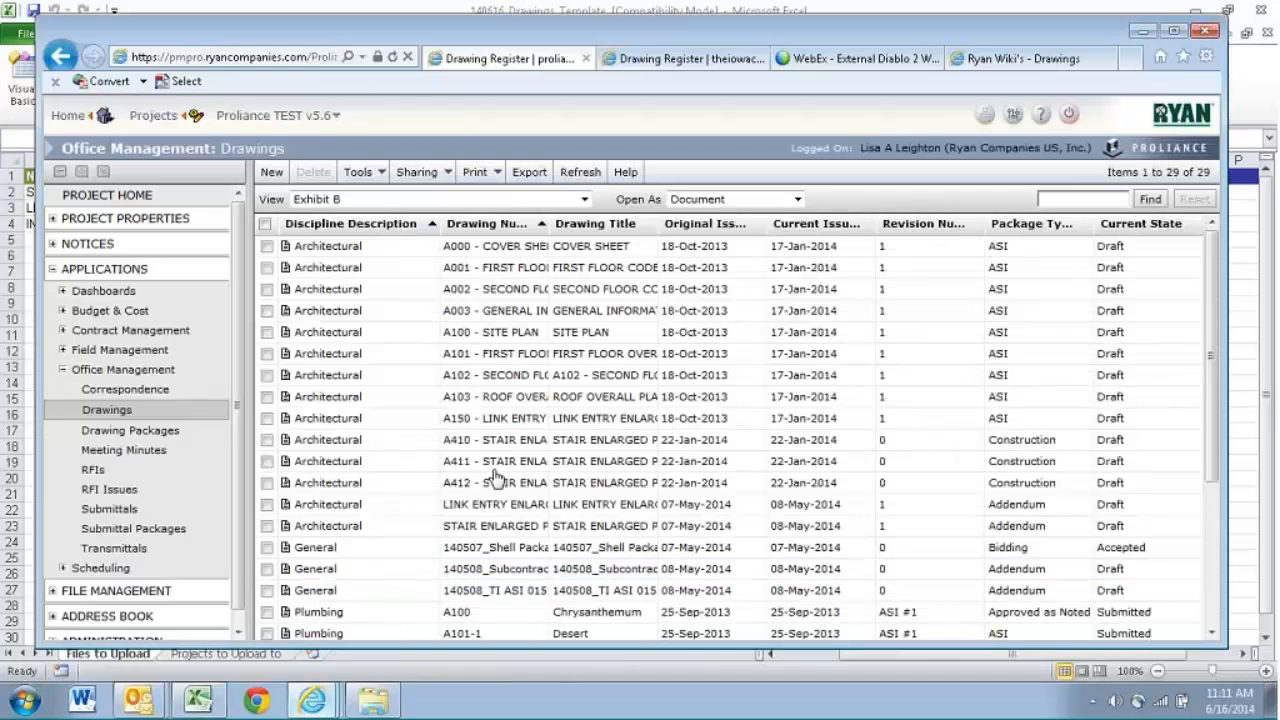
click(276, 174)
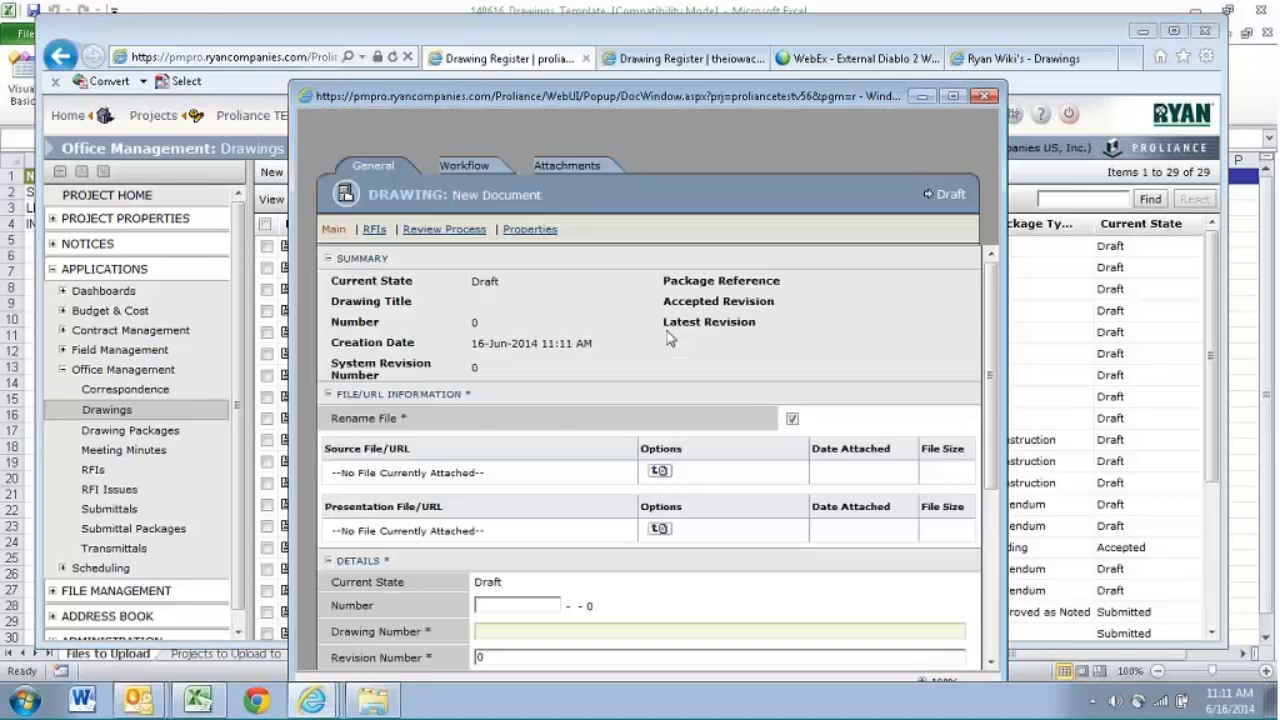
scroll(992, 366, down, 5)
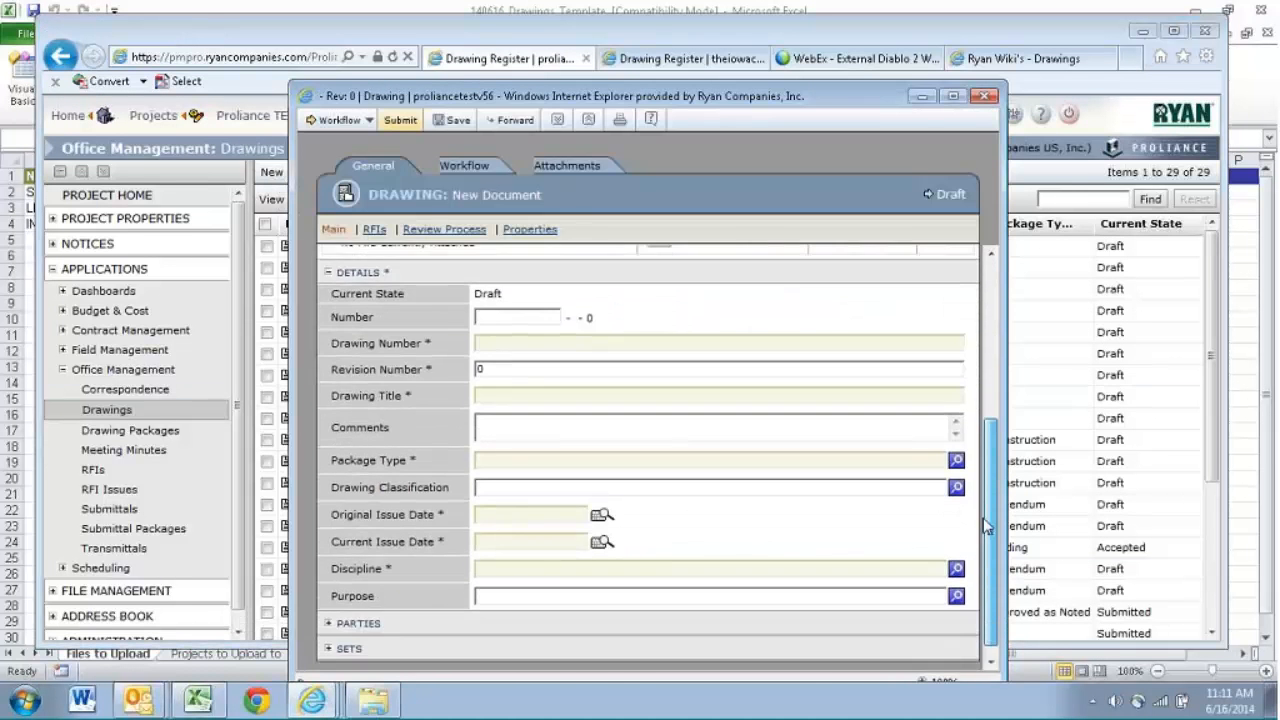
click(956, 445)
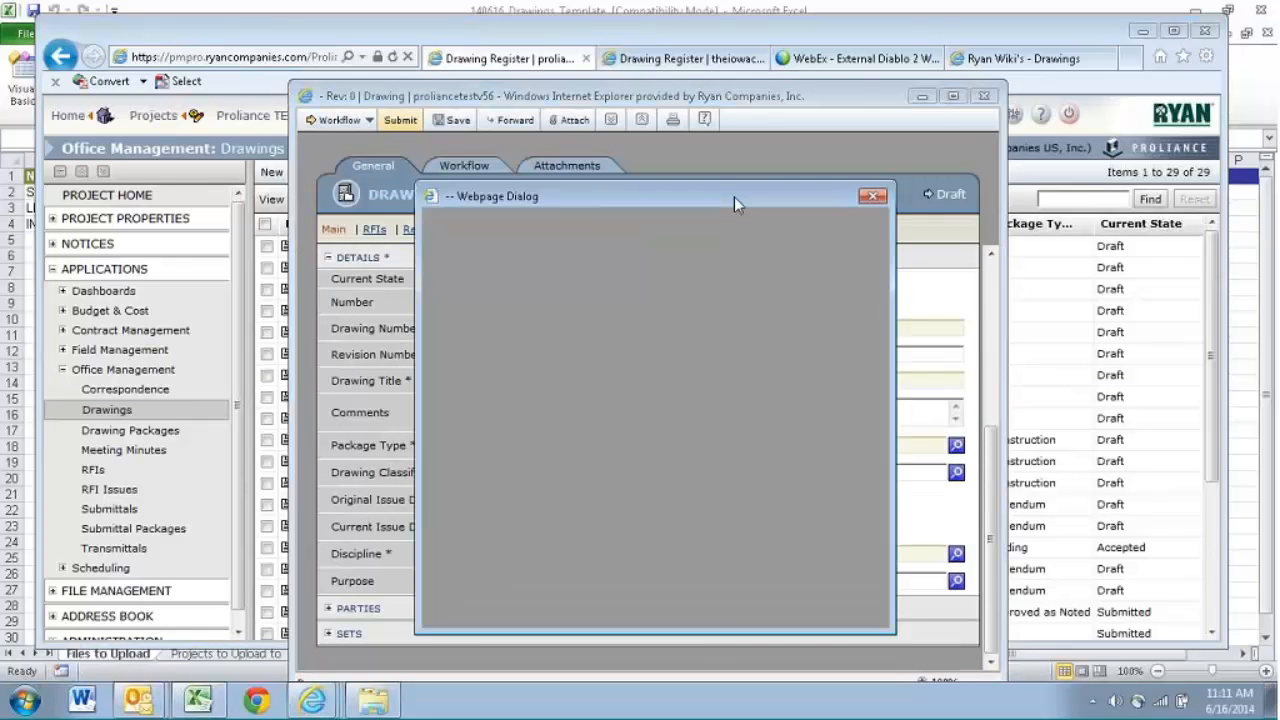
drag(734, 196, 546, 85)
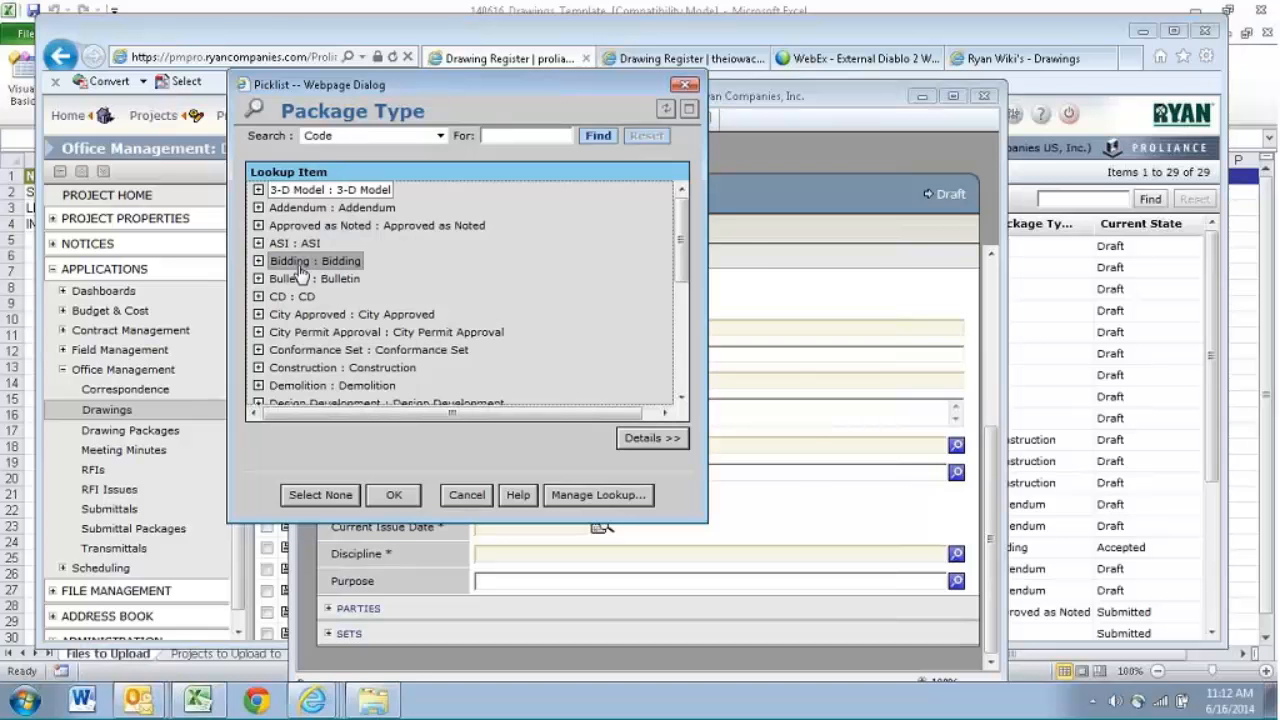
click(1234, 420)
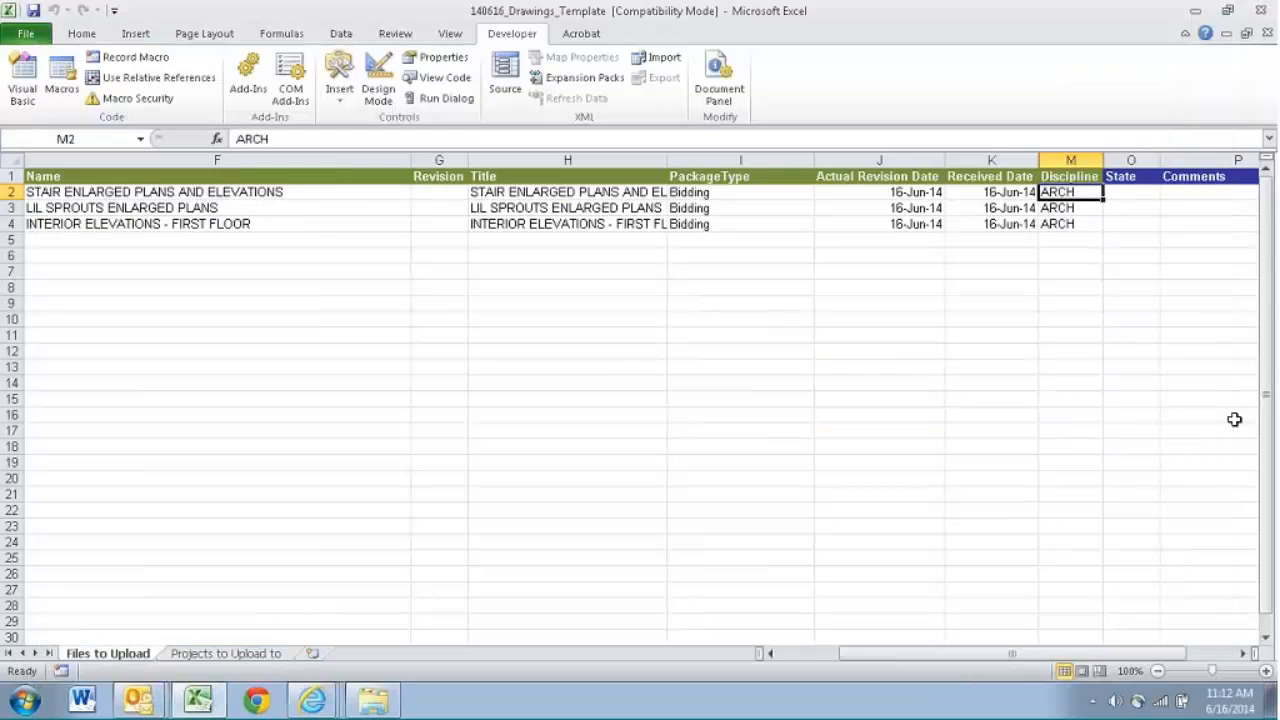
- Review the PackageType, Actual Revision Date, Received Date and Discipline entries of the first drawing in row 2
click(717, 191)
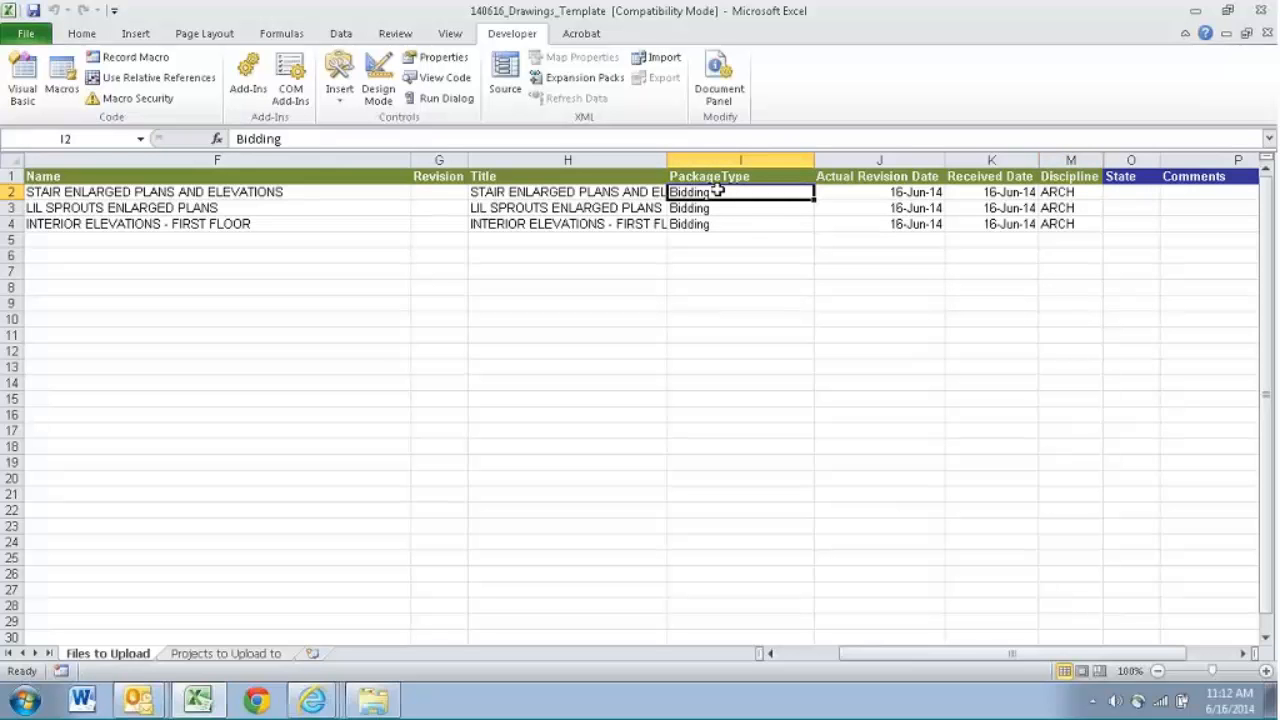
key(Right)
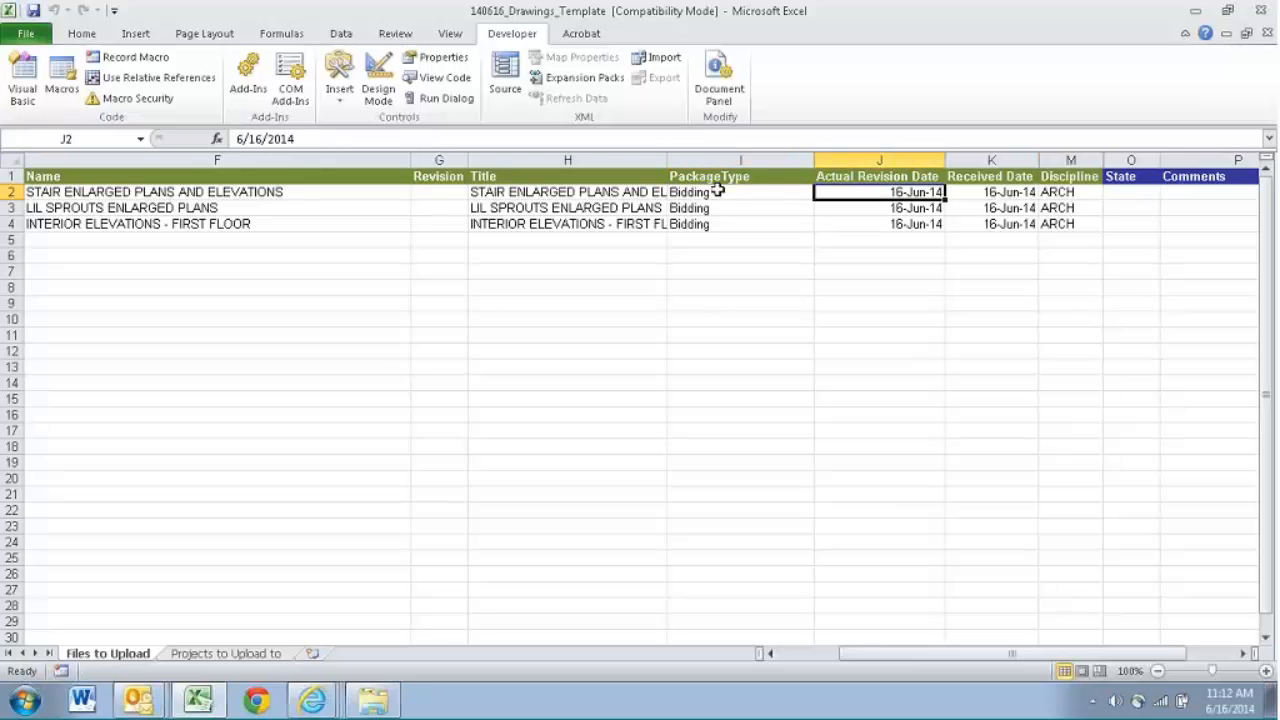
key(Right)
key(Left)
key(Right)
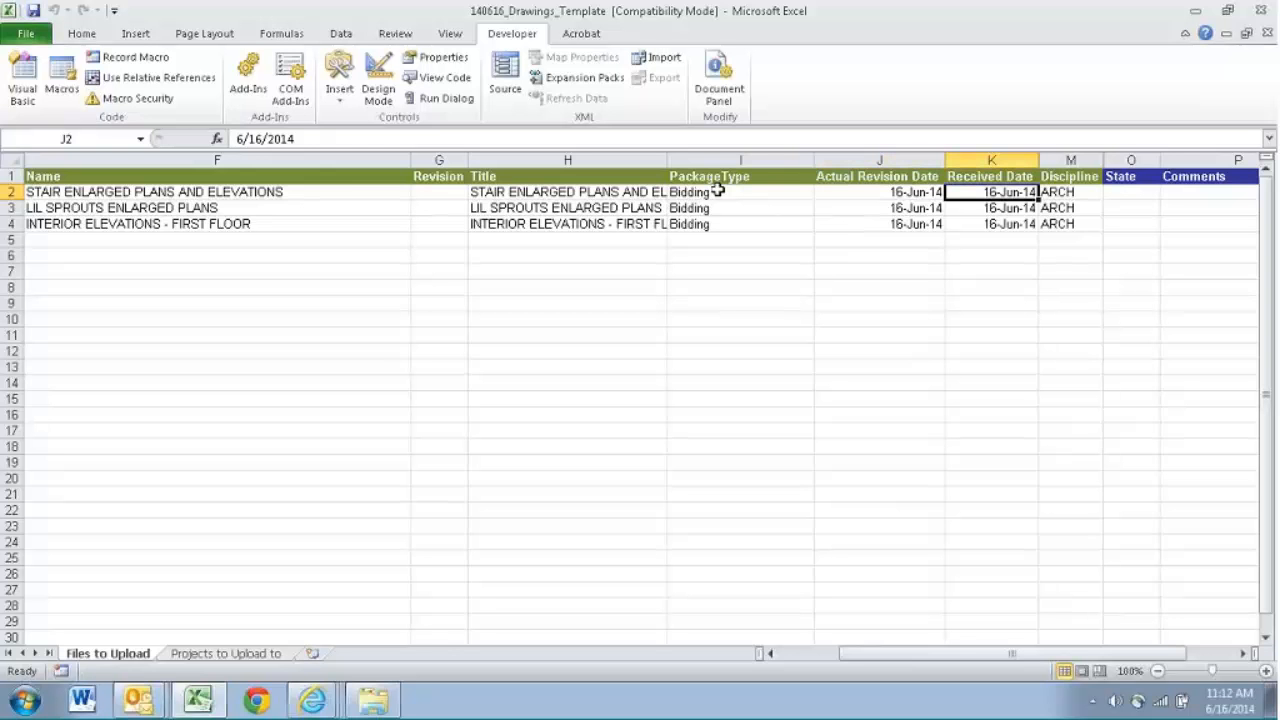
key(Right)
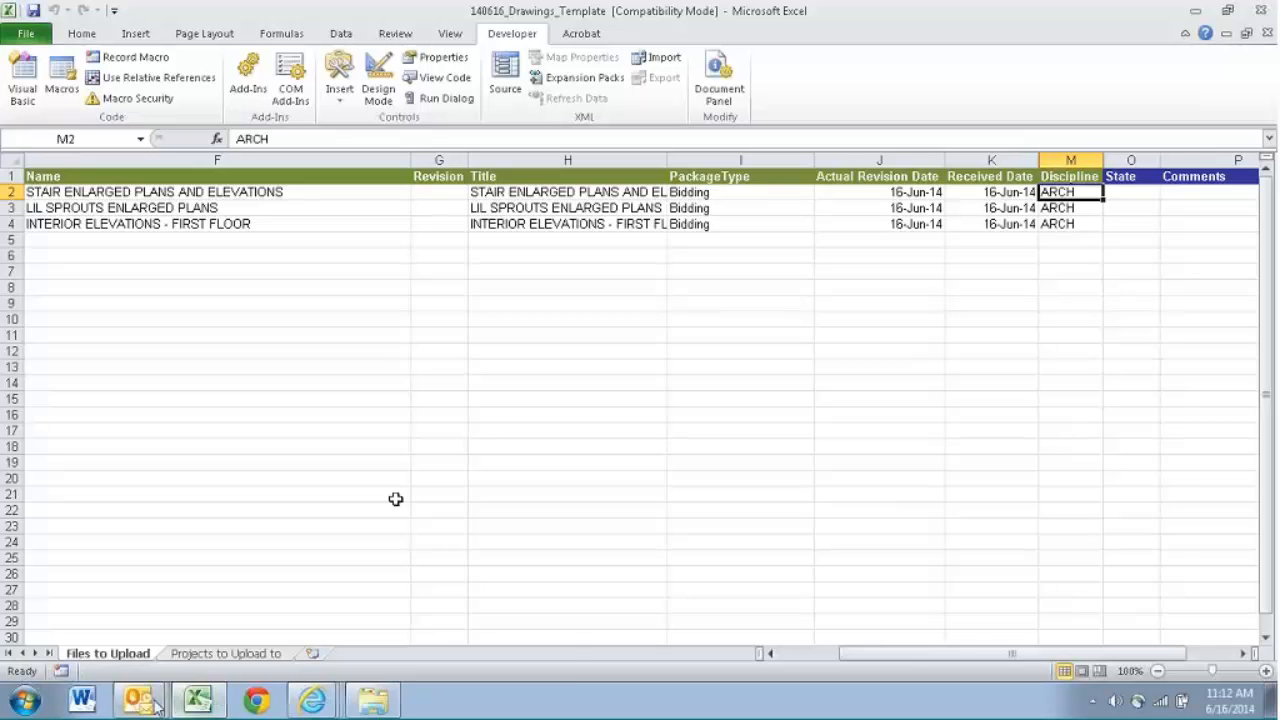
- Switch back to Proliance, cancel the Package Type picklist, examine the Discipline codes, and close the new drawing form without saving
click(312, 699)
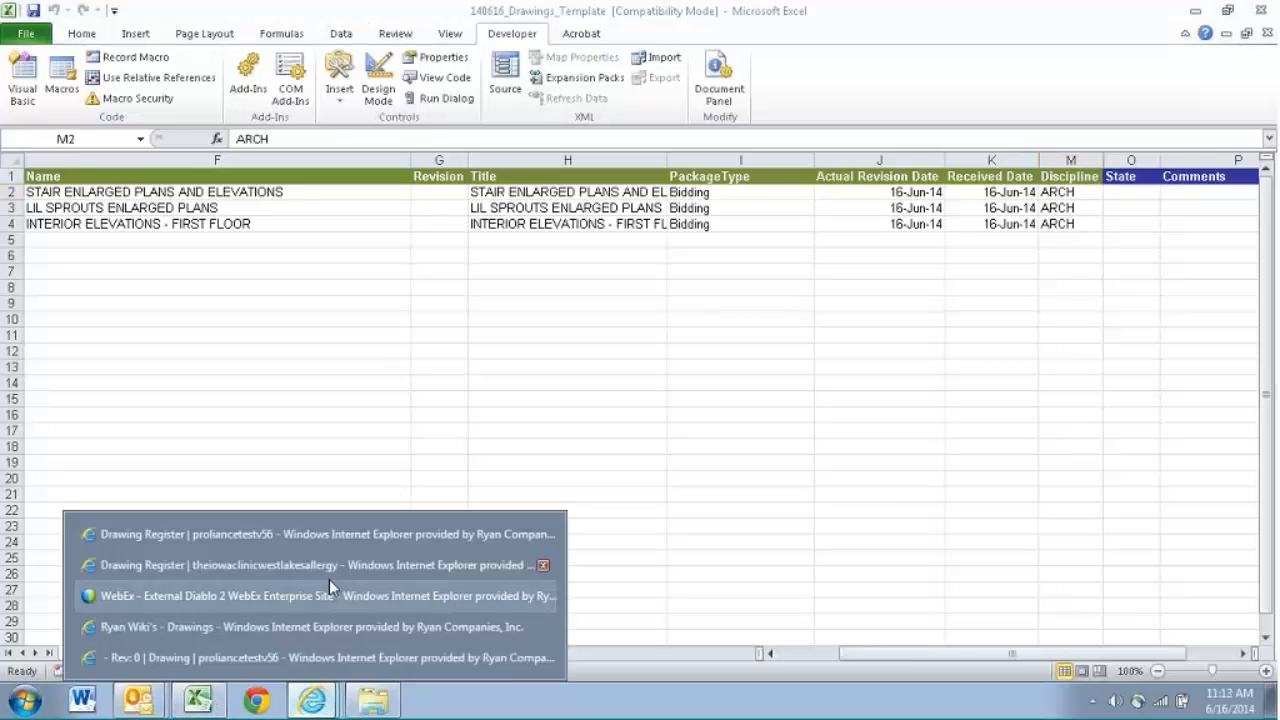
click(308, 539)
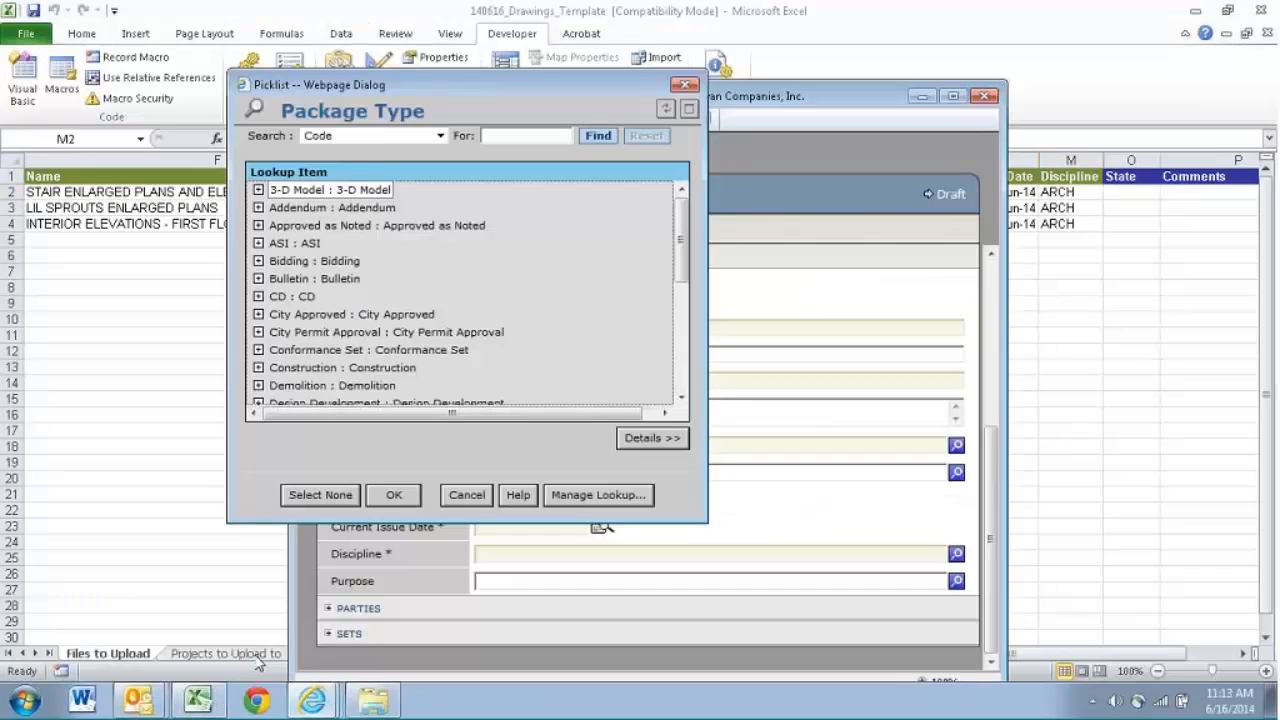
click(467, 495)
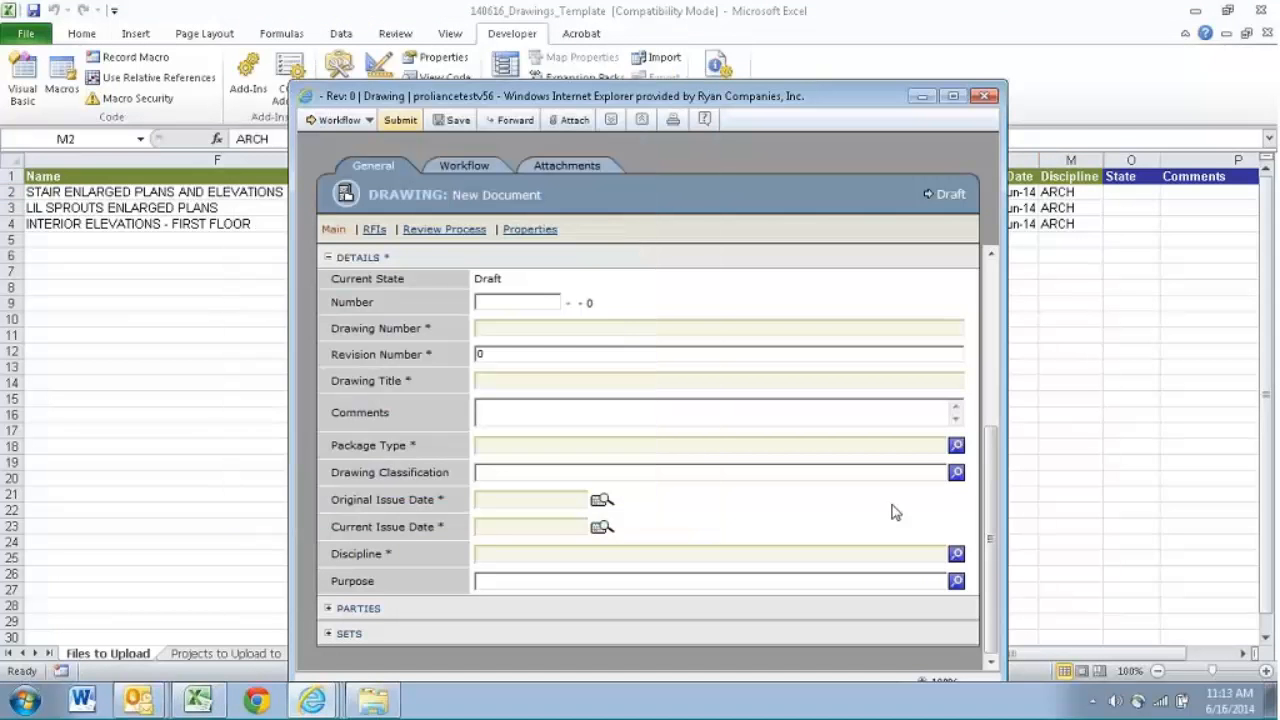
click(956, 554)
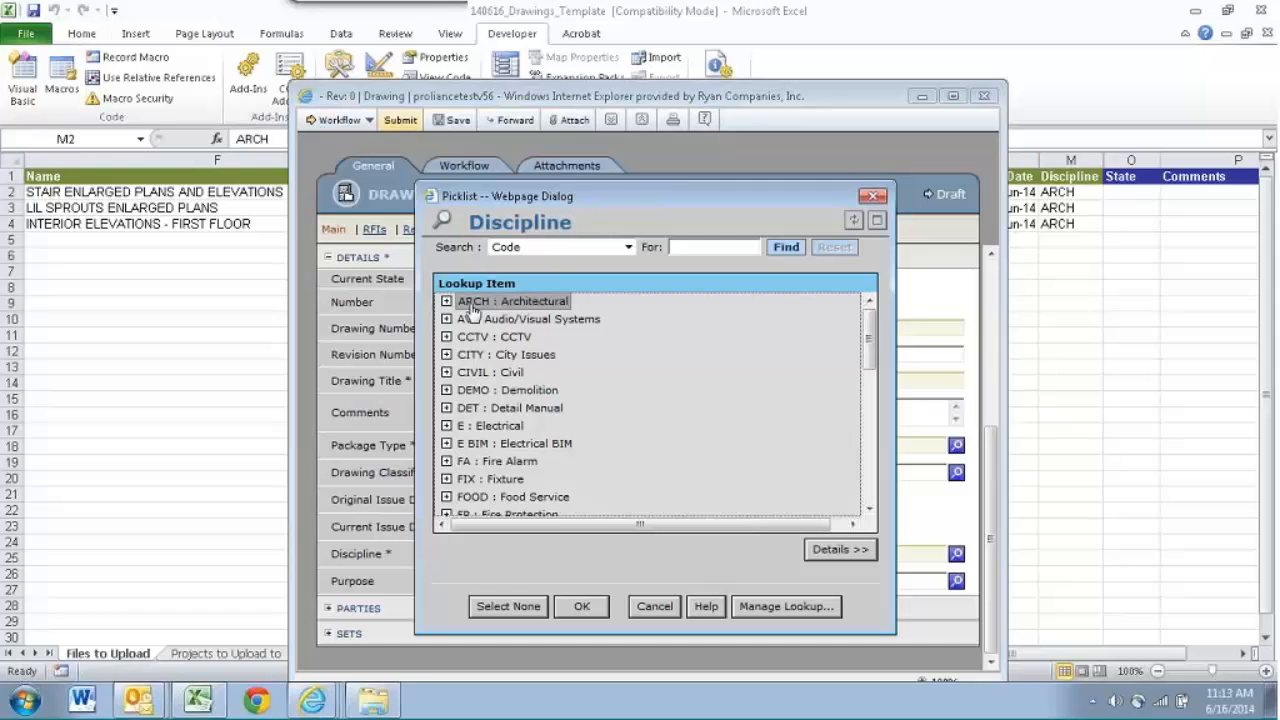
scroll(867, 345, down, 1)
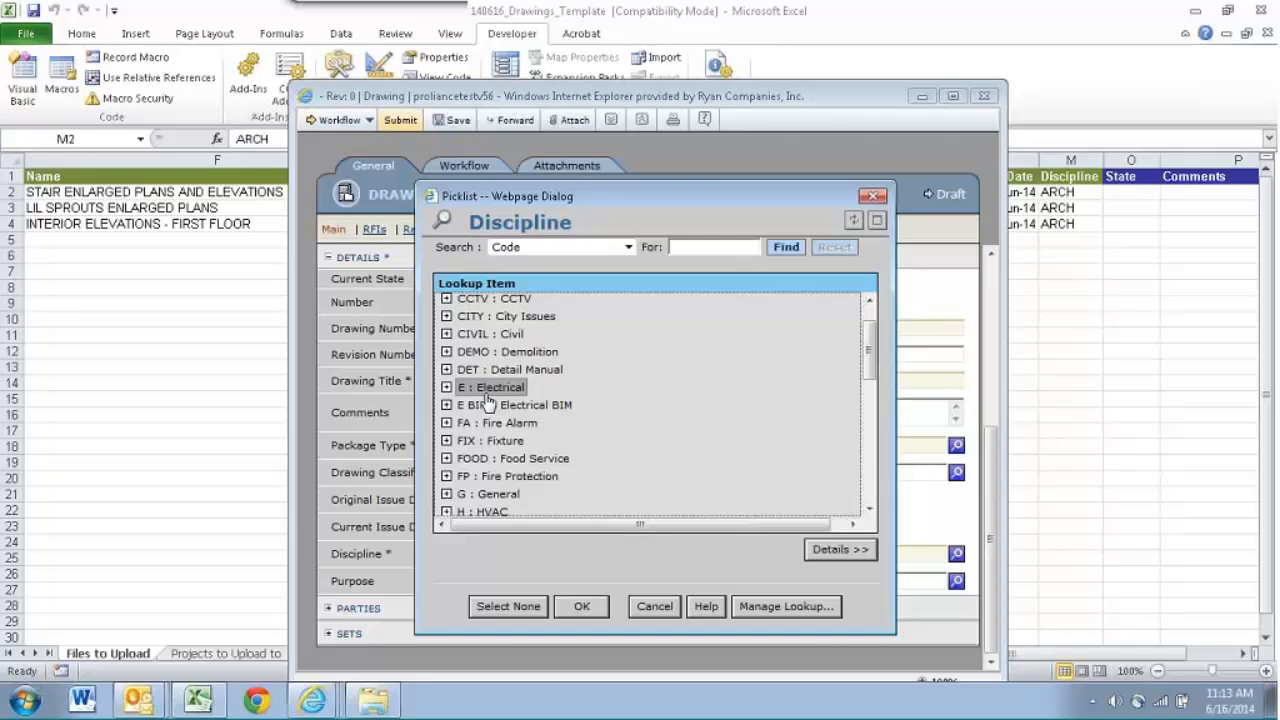
click(871, 196)
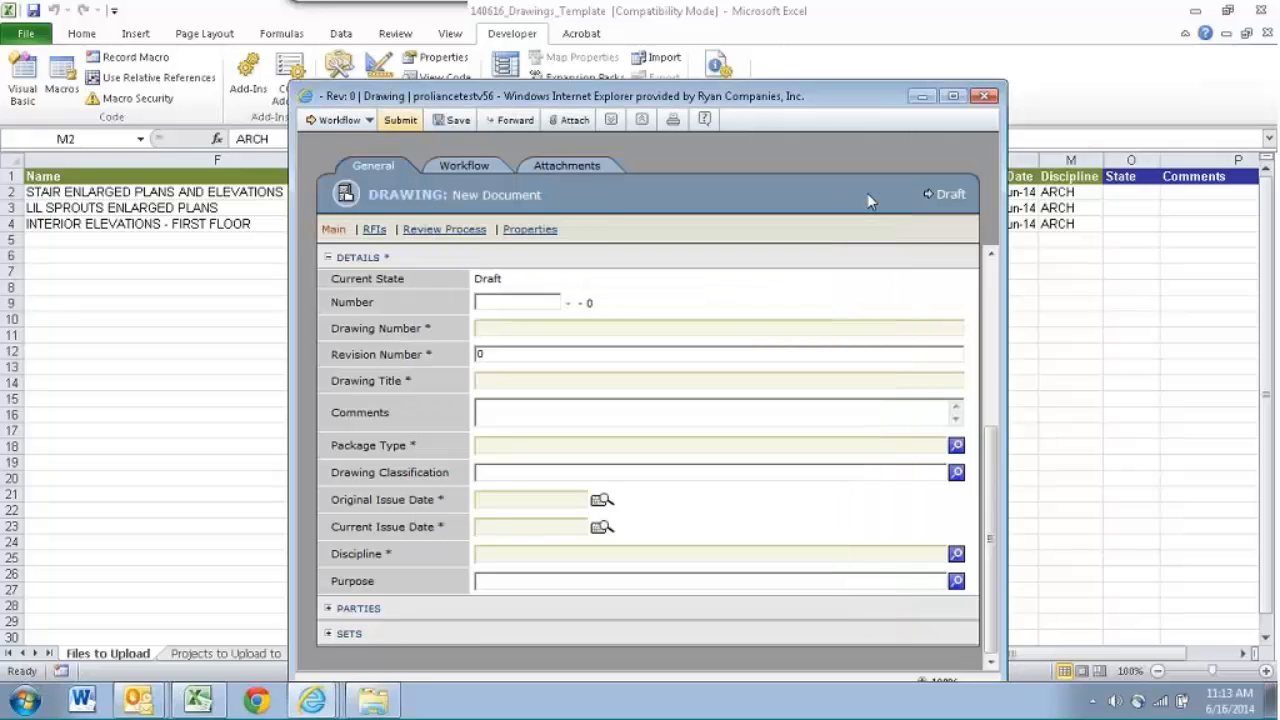
click(986, 97)
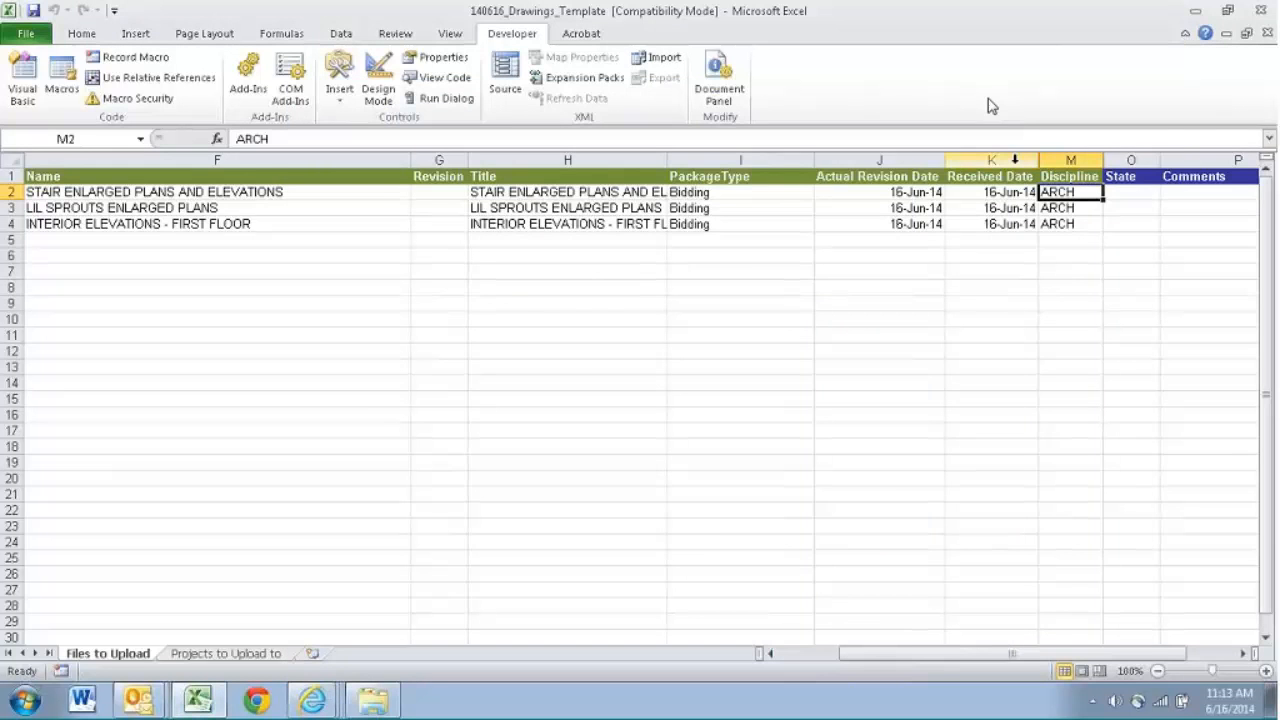
- Go back through the row 2 cells of the template from Discipline to check the Title, Revision and Name entries
key(Left)
key(Left)
key(Left)
key(Left)
key(Left)
key(Left)
key(Left)
key(Left)
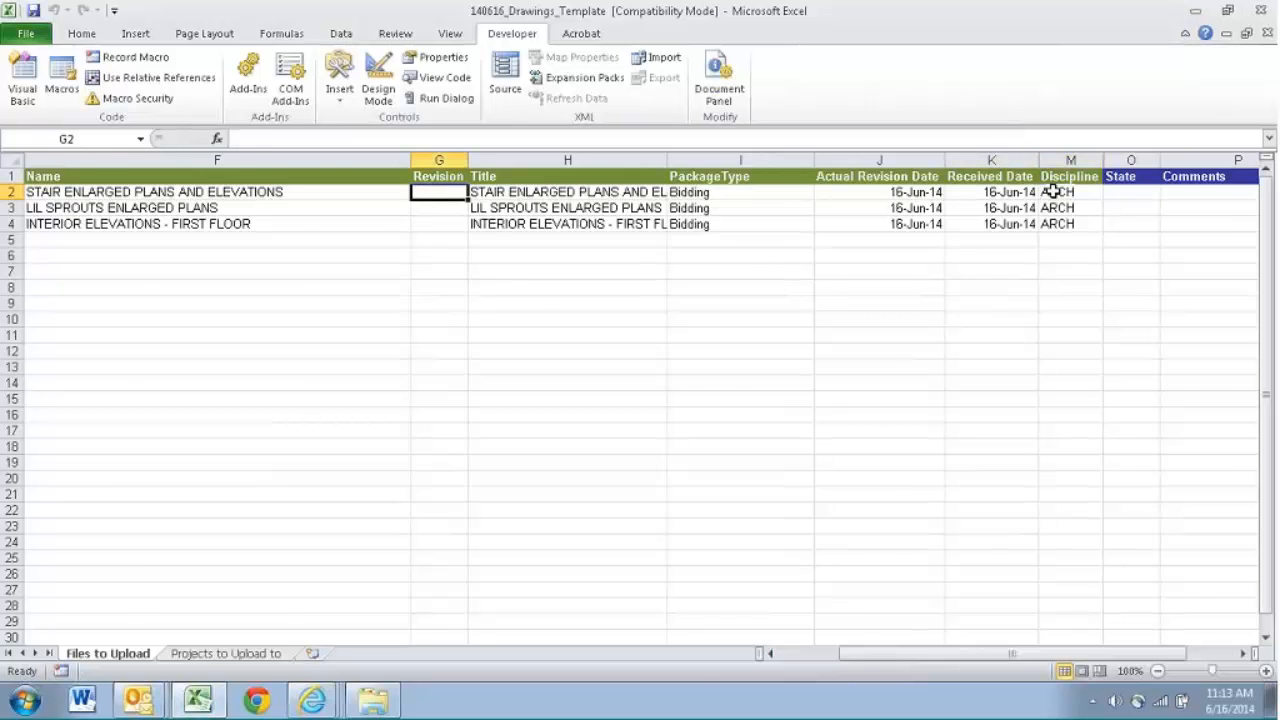
key(Right)
key(Right)
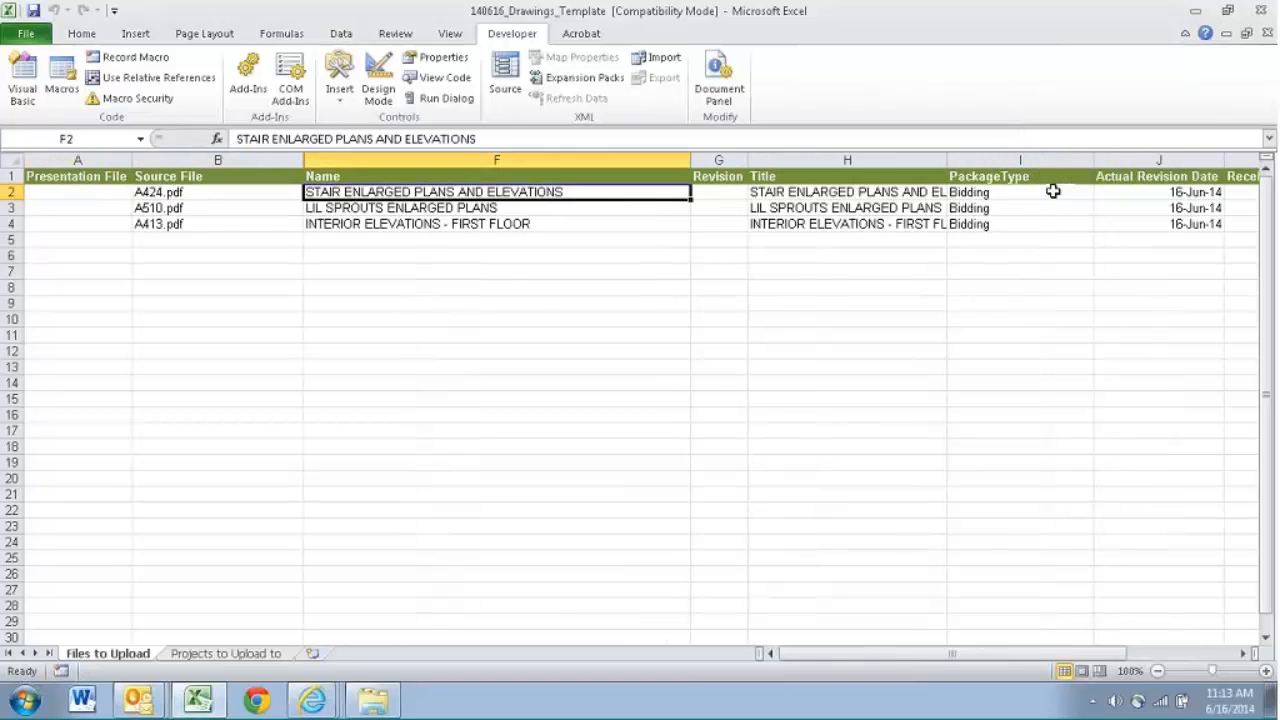
- Save 140616_Drawings_Template in its current file format, continuing past the compatibility check, and close the workbook
key(ctrl+s)
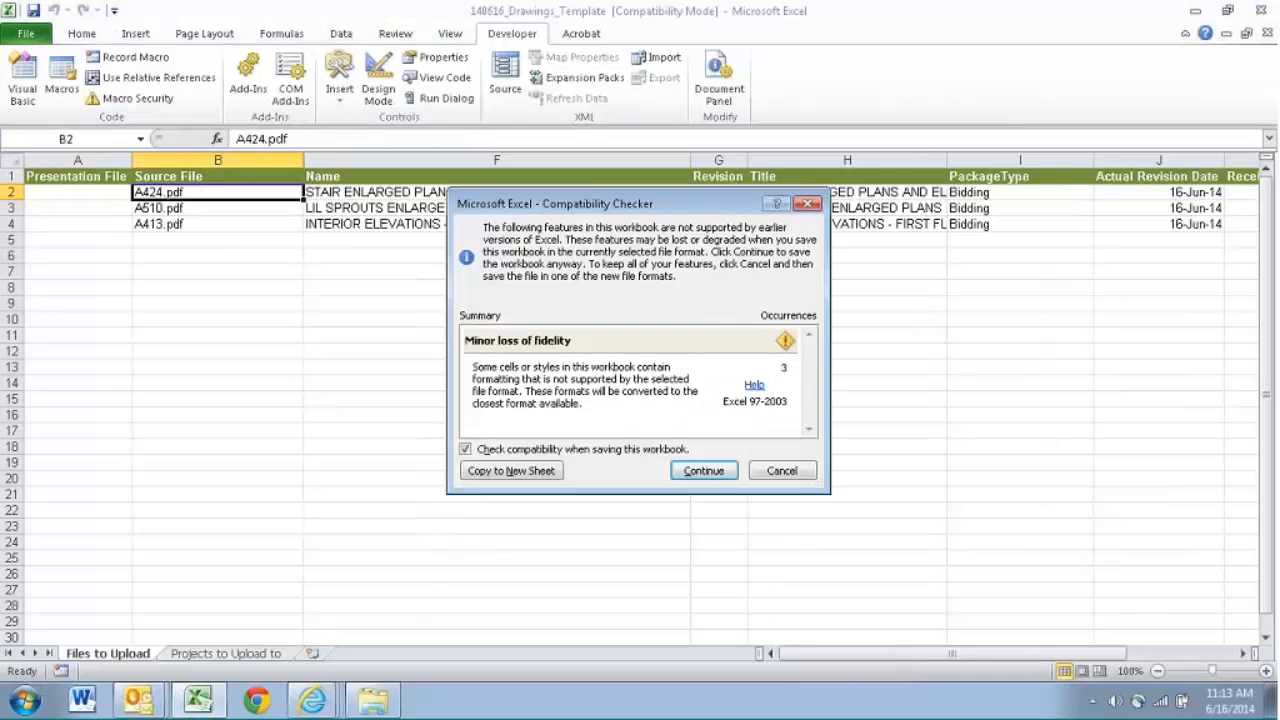
click(699, 471)
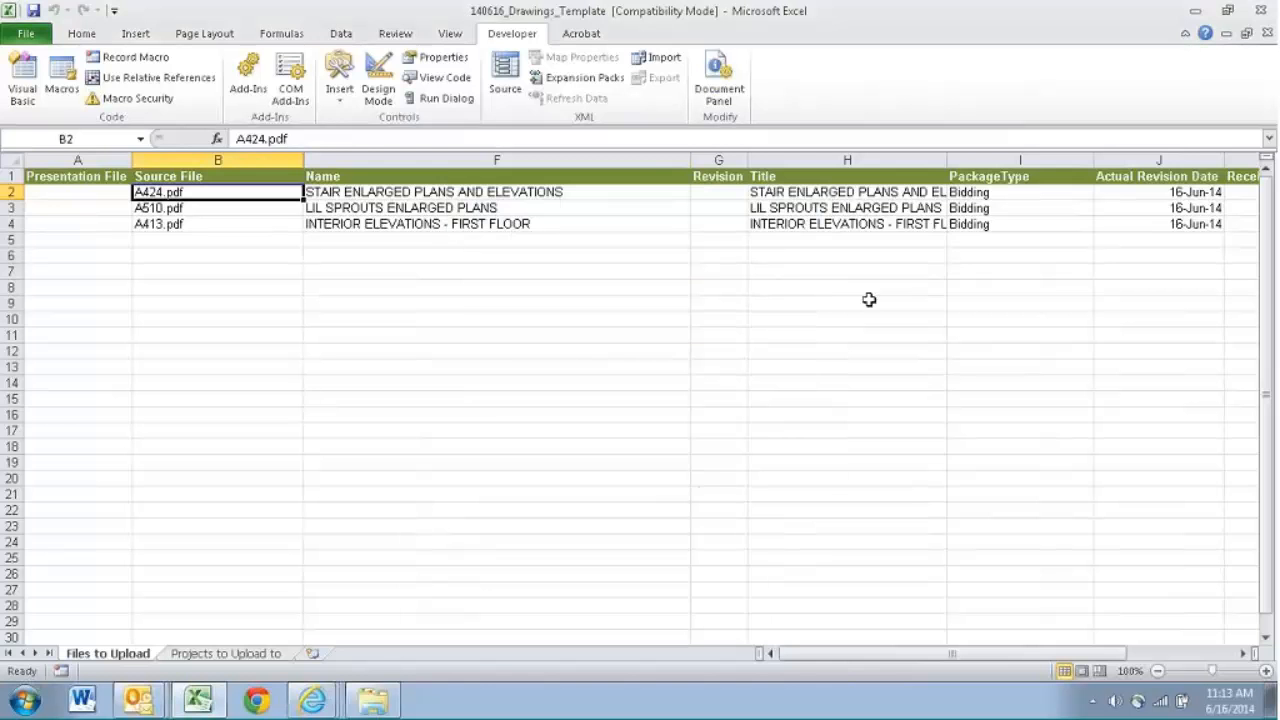
click(1262, 10)
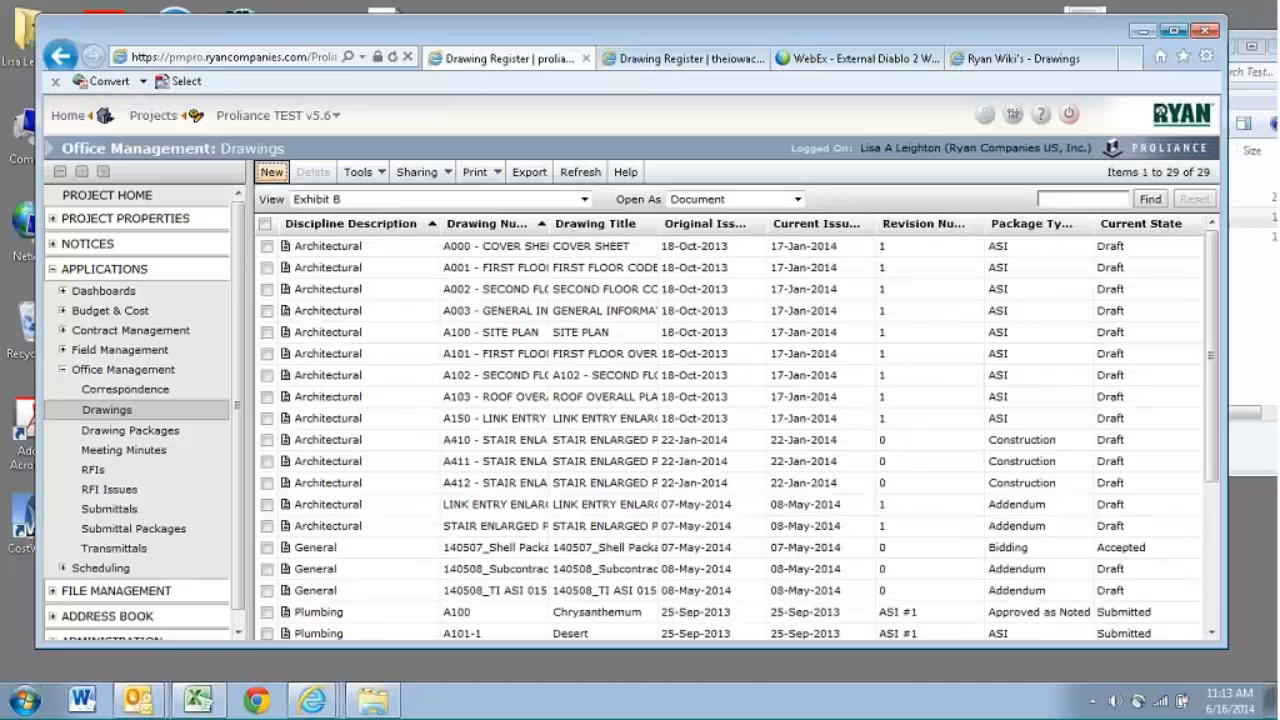
- Launch the Proliance File Uploader from the desktop and proceed with the stored Proliance login details
click(1145, 32)
click(1216, 48)
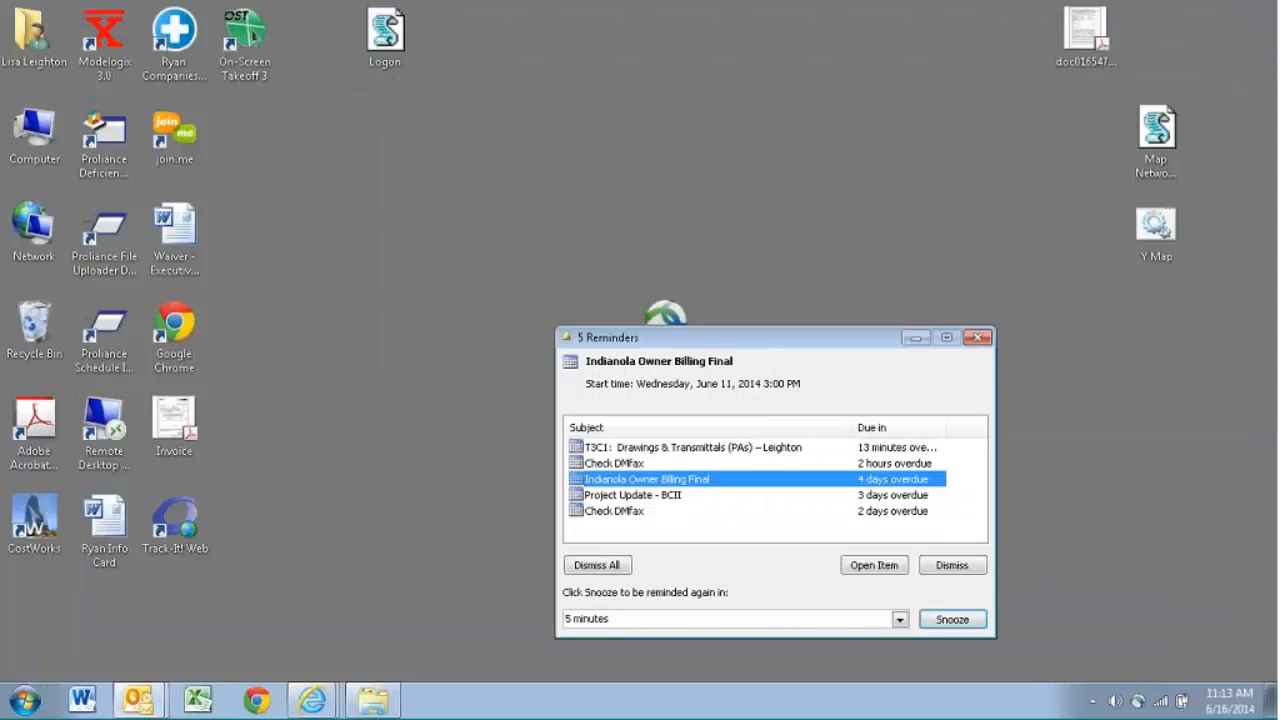
click(110, 230)
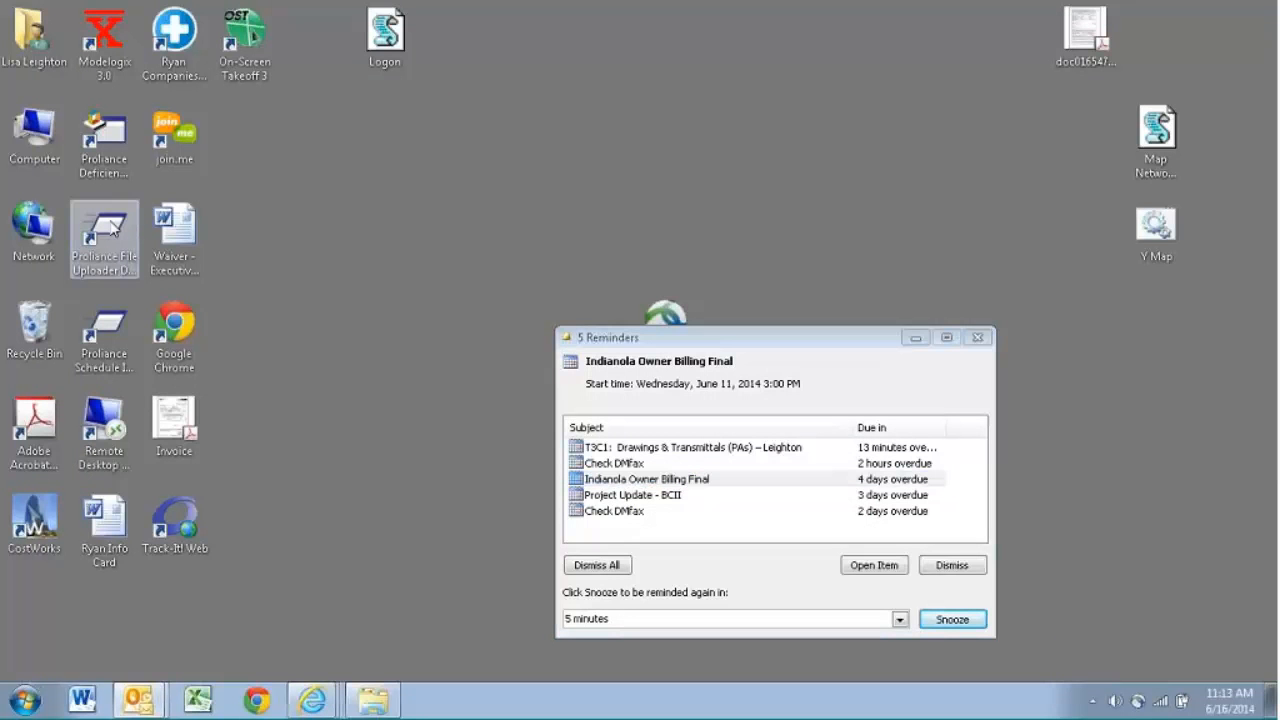
double_click(93, 231)
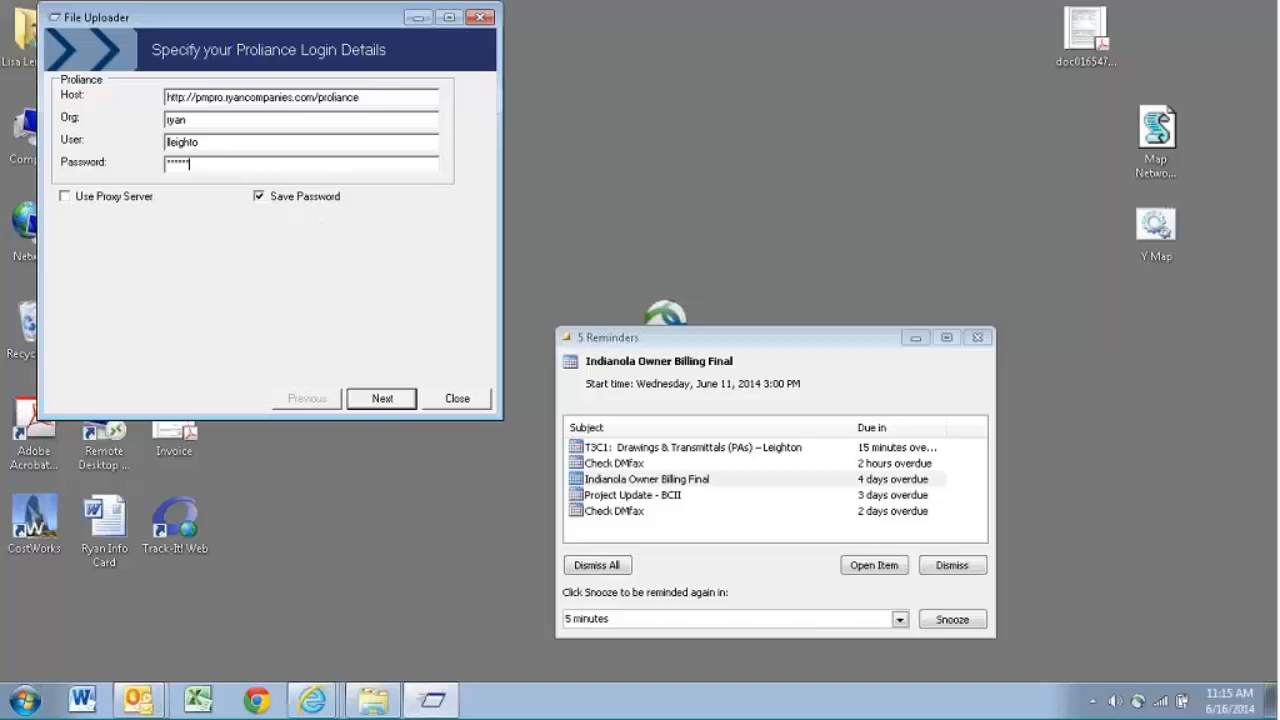
click(394, 406)
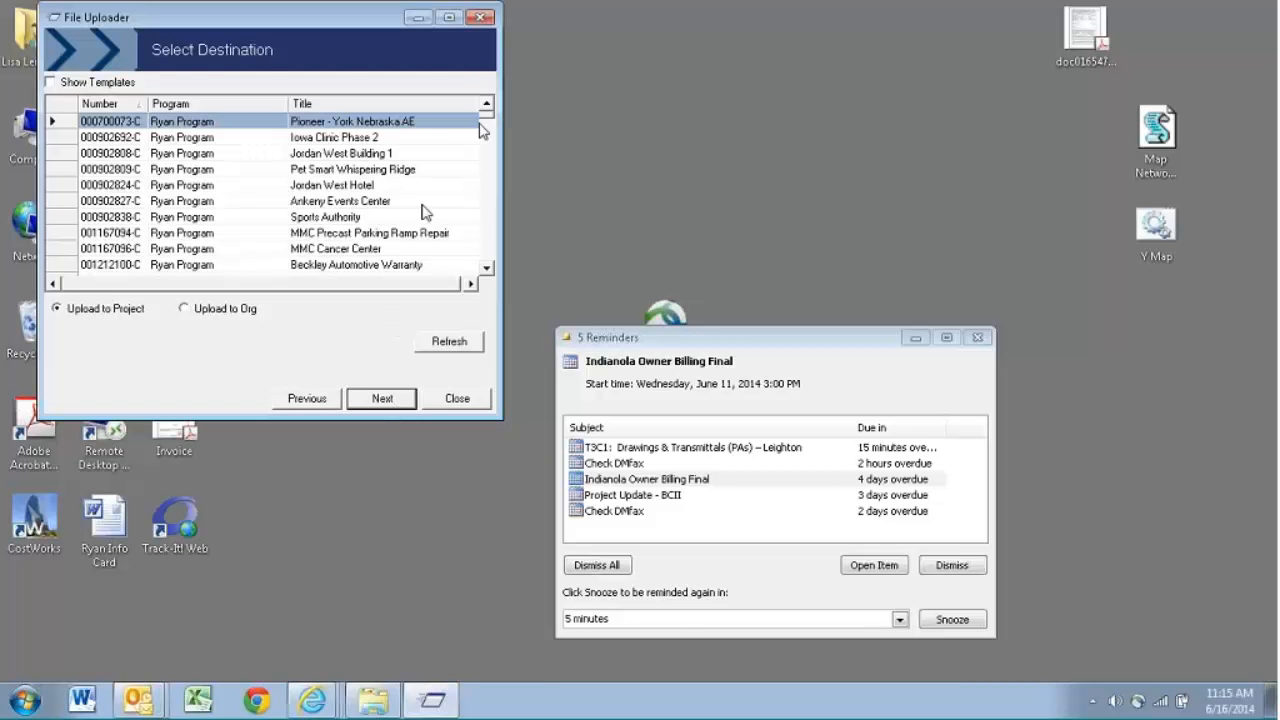
- Choose the Proliance TEST v5.6 project as the upload destination
drag(489, 121, 487, 268)
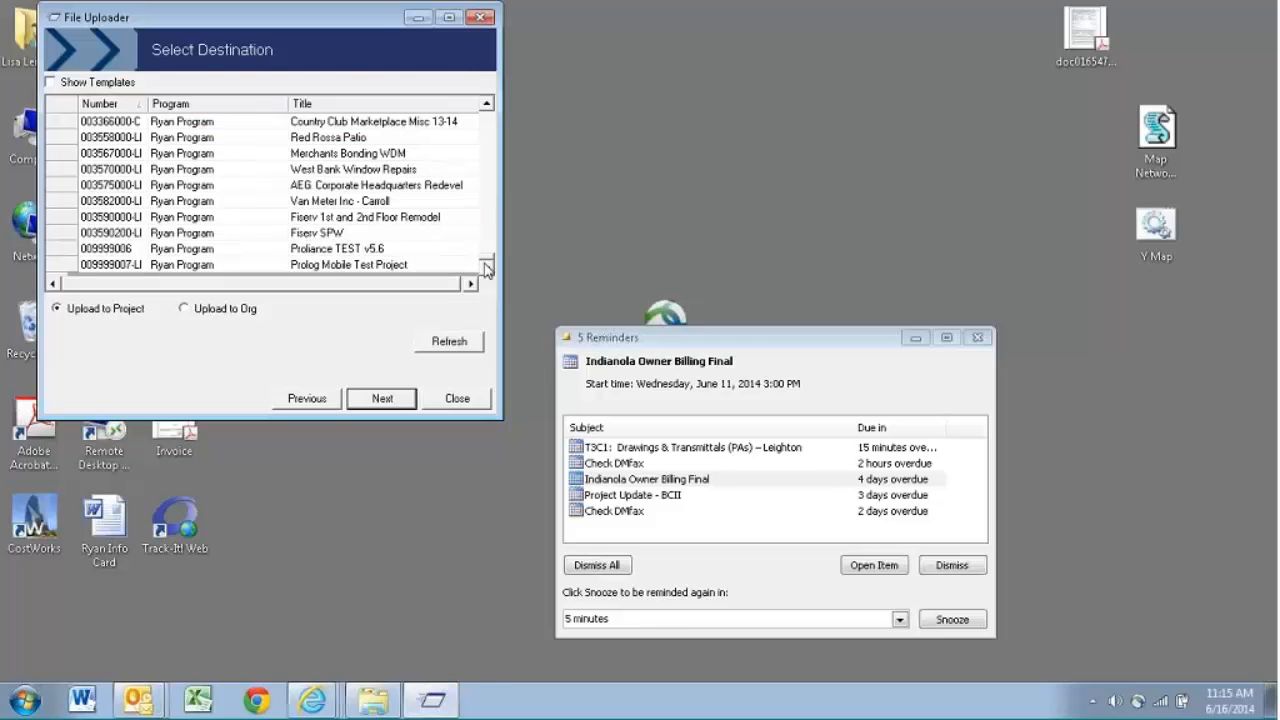
click(376, 250)
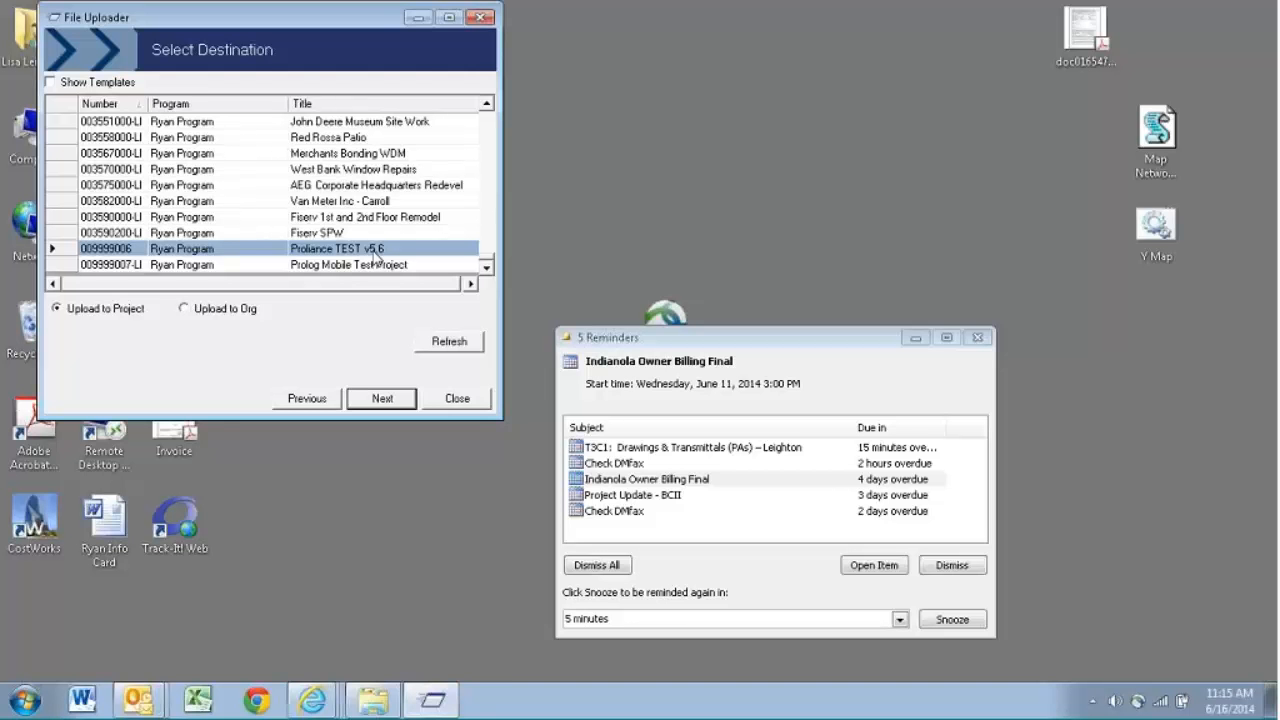
click(383, 400)
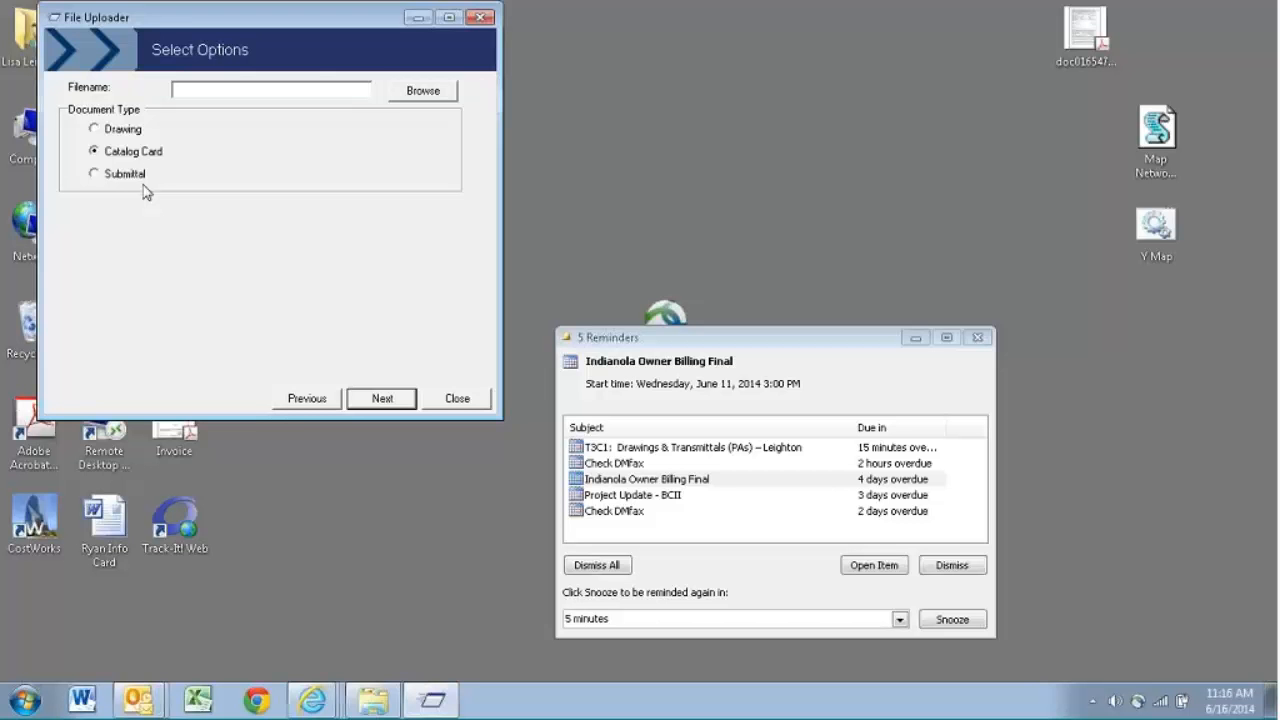
- Set the document type to Drawing and import the files listed in H:\Training\Test Drawings\140616_Drawings_Template.xls
click(106, 131)
click(423, 91)
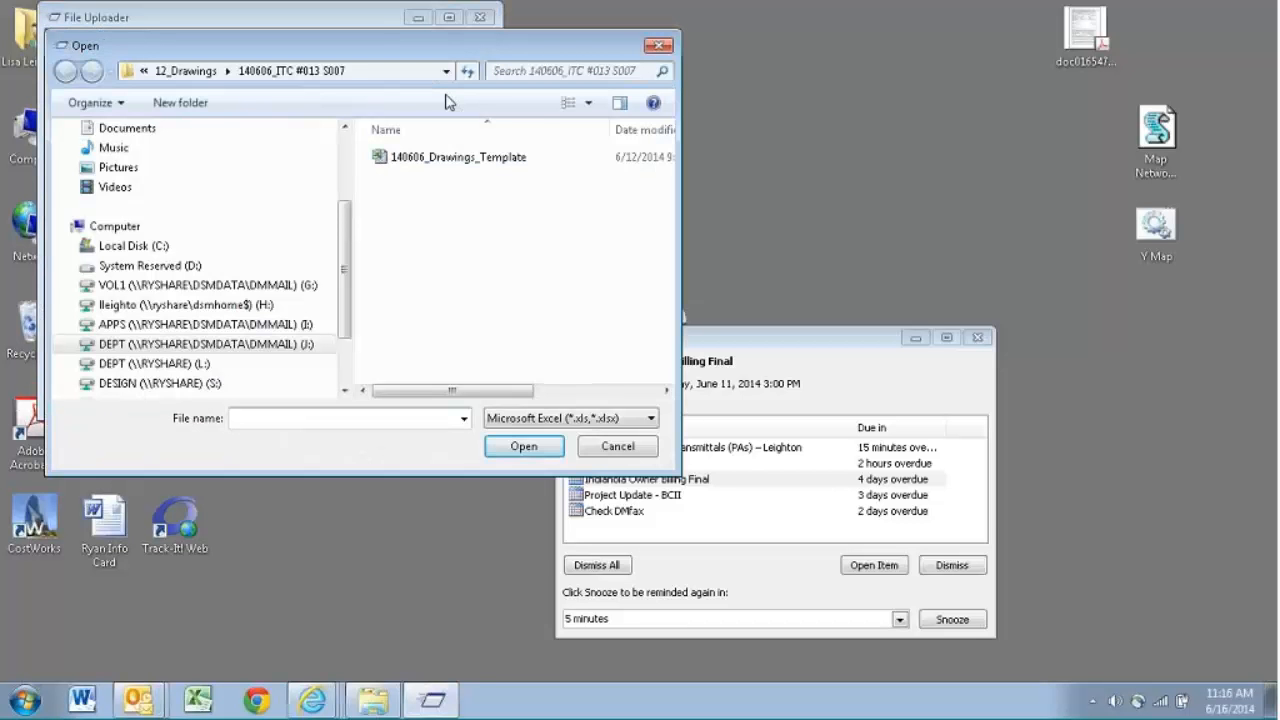
click(186, 71)
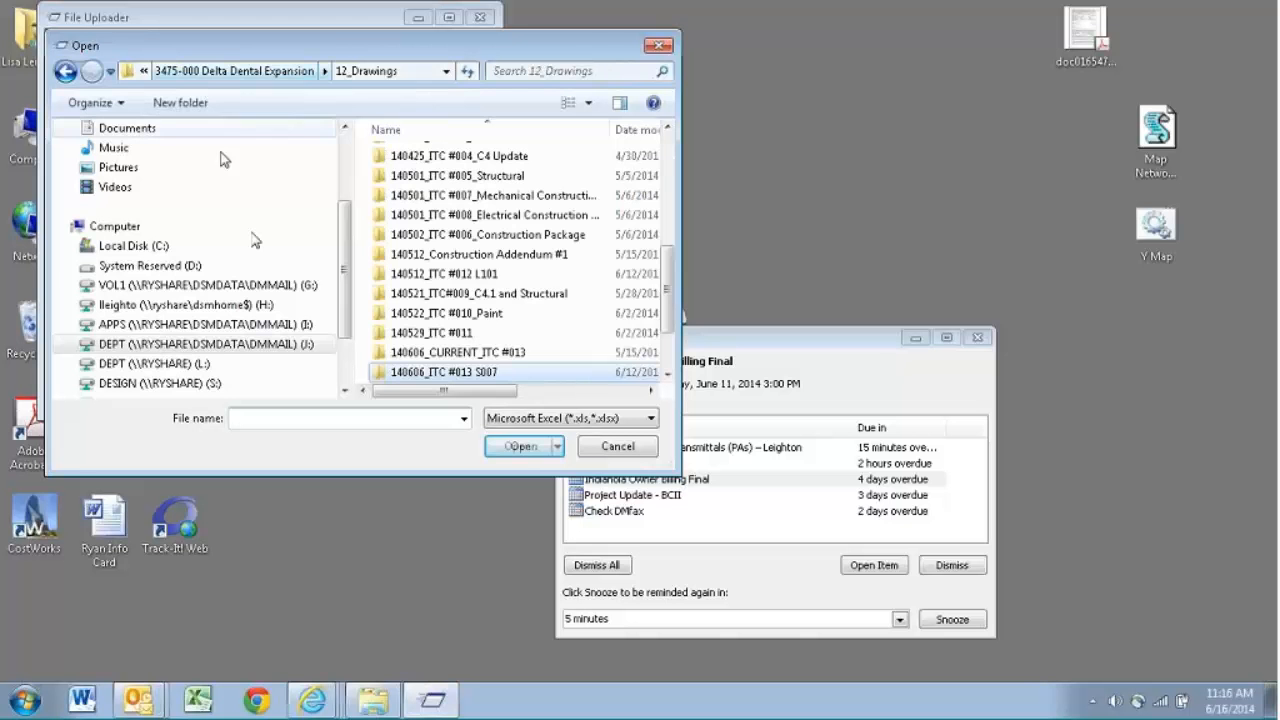
click(186, 304)
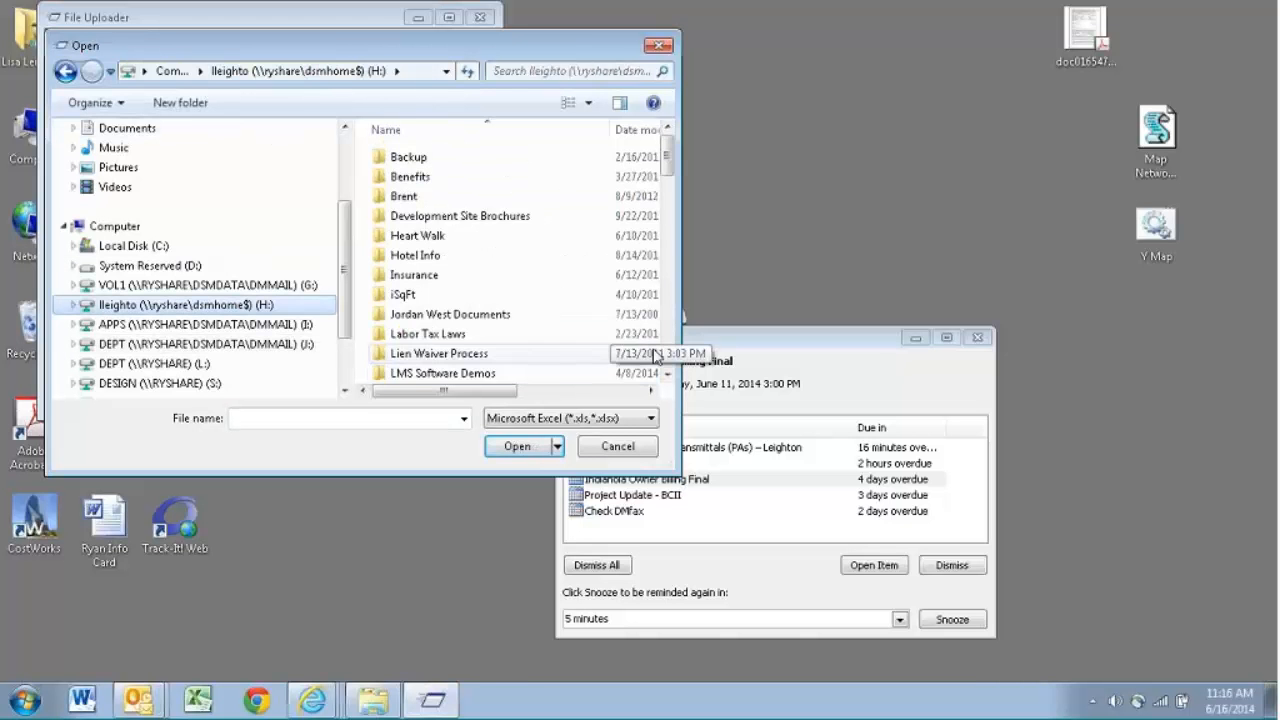
scroll(670, 357, down, 10)
click(424, 210)
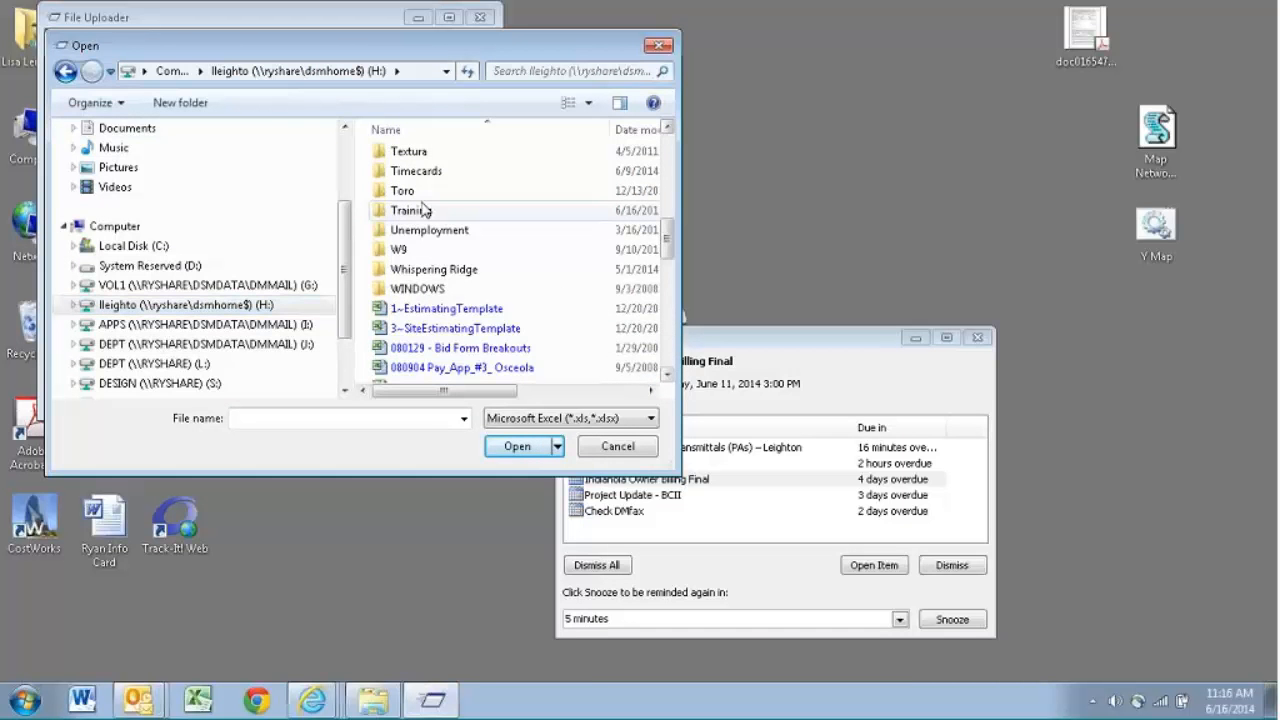
double_click(424, 210)
double_click(424, 157)
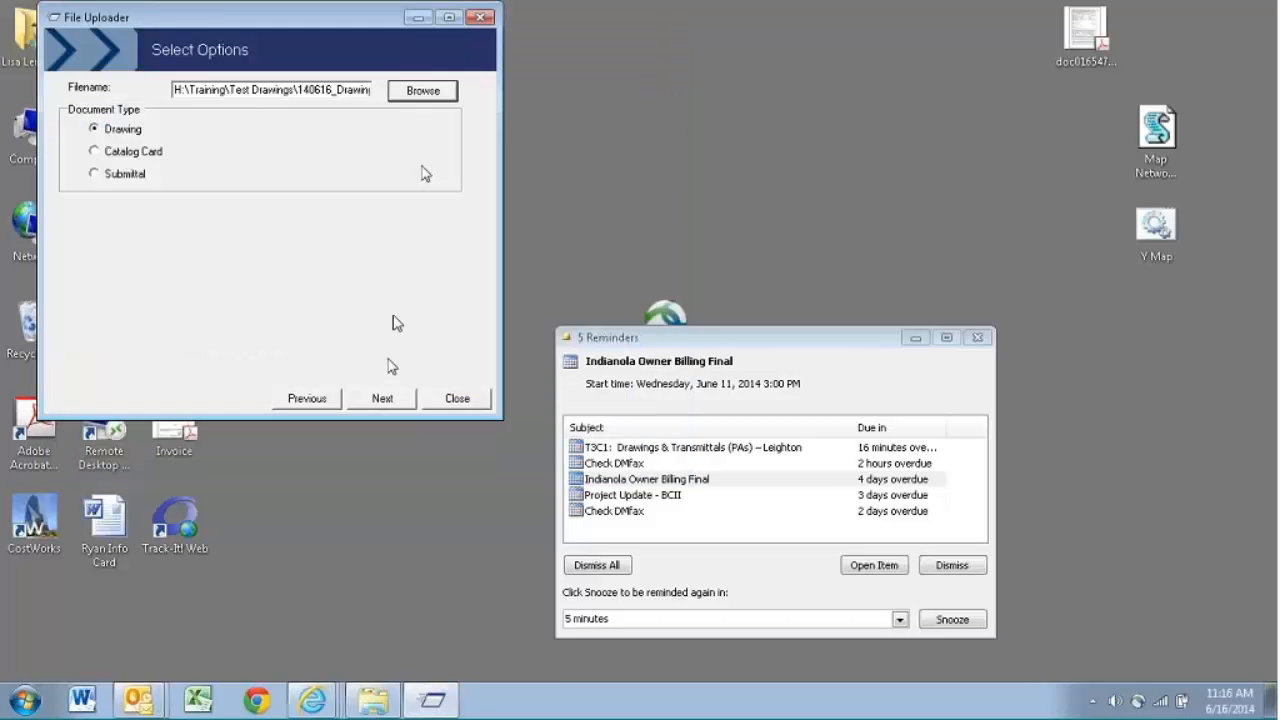
click(381, 399)
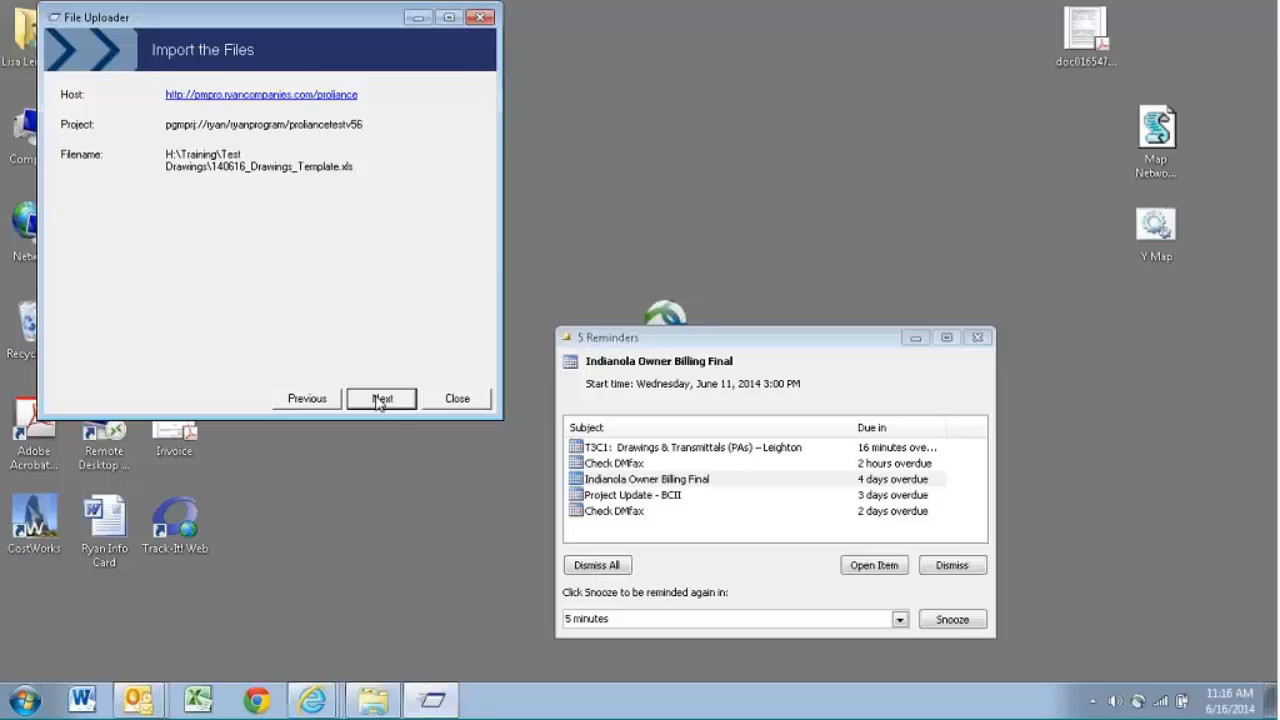
click(381, 399)
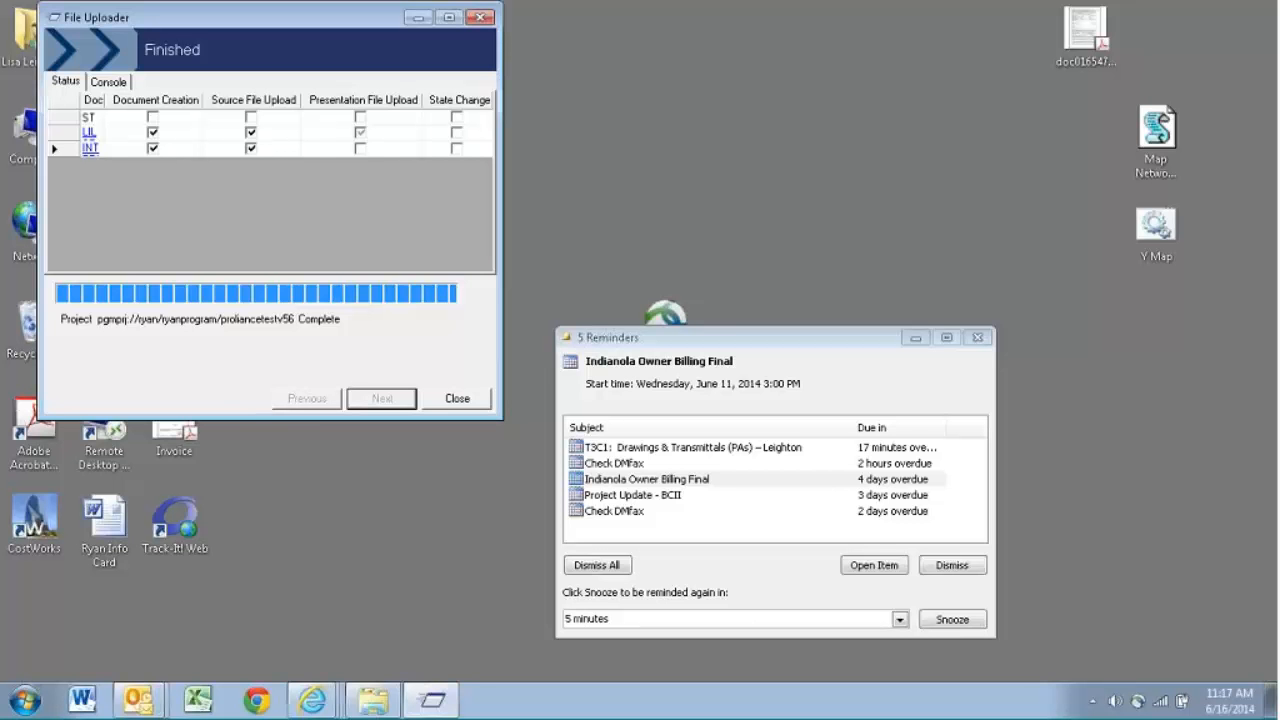
- Examine the upload's console log from its beginning and return to the status of each drawing
click(108, 82)
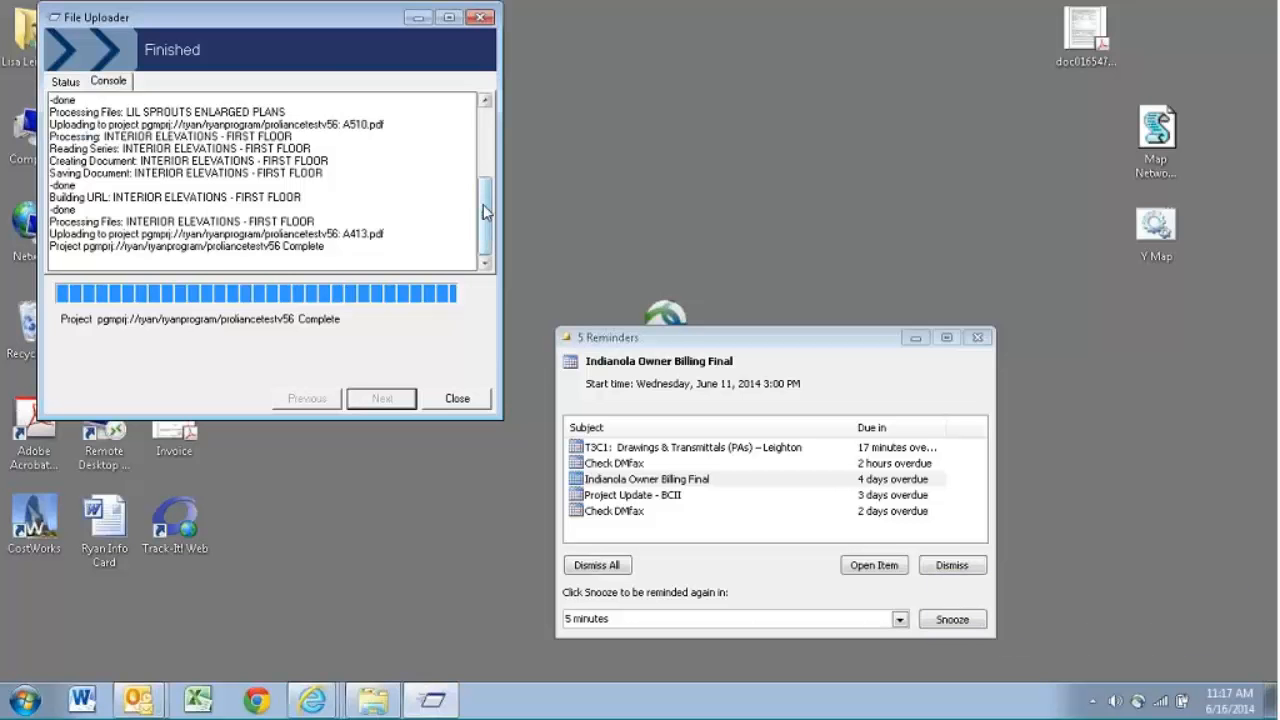
drag(485, 212, 493, 143)
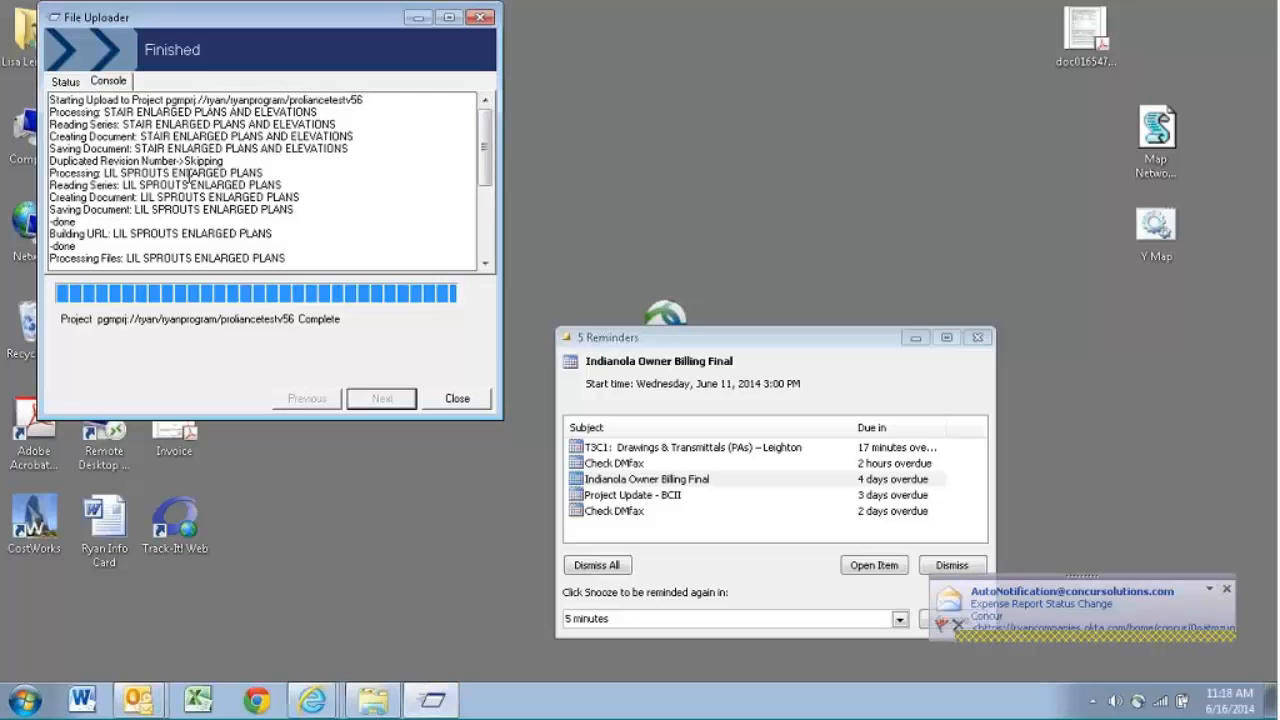
click(66, 81)
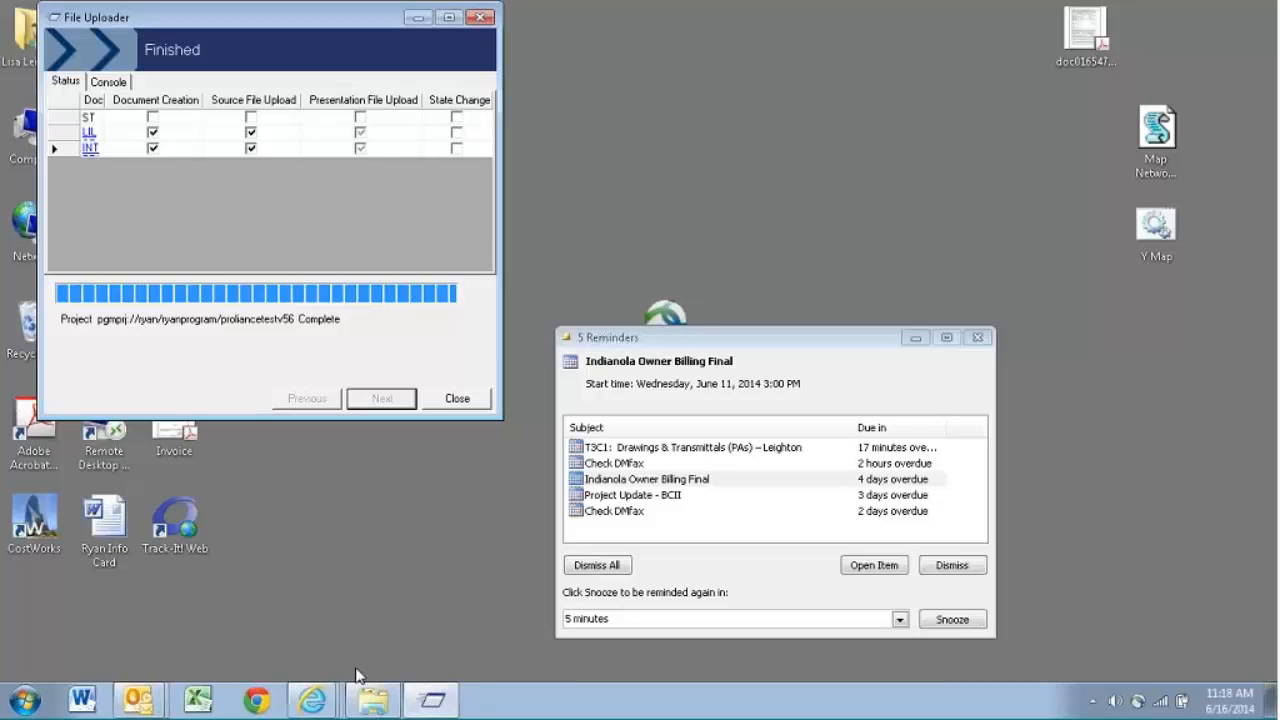
- Reopen 140616_Drawings_Template from the Test Drawings folder to check the drawing entries against the upload log, leaving it minimised
click(370, 697)
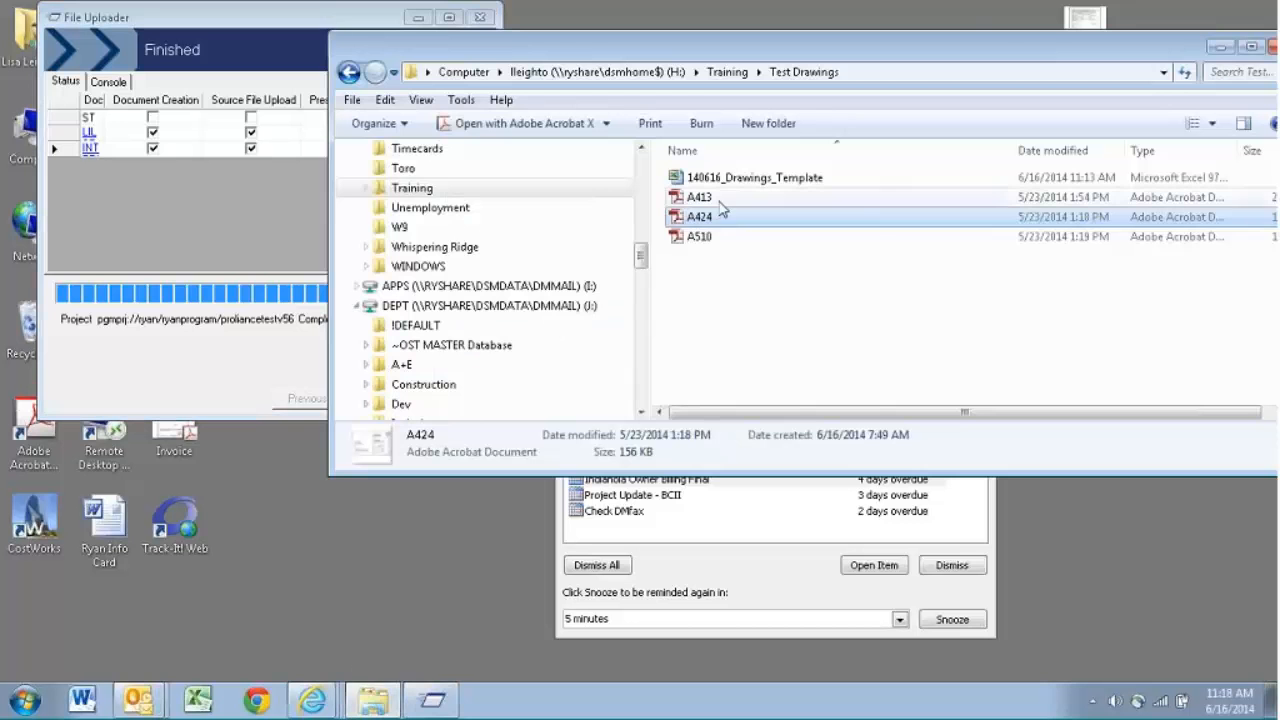
click(112, 82)
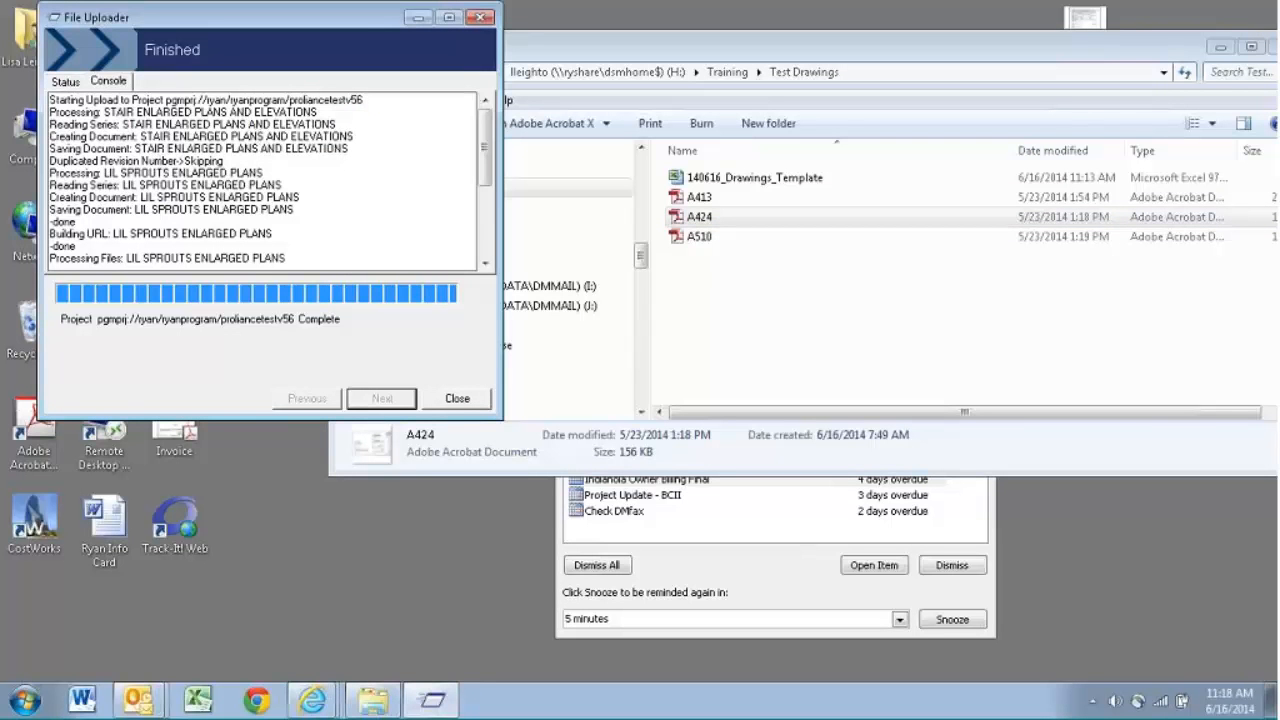
click(793, 186)
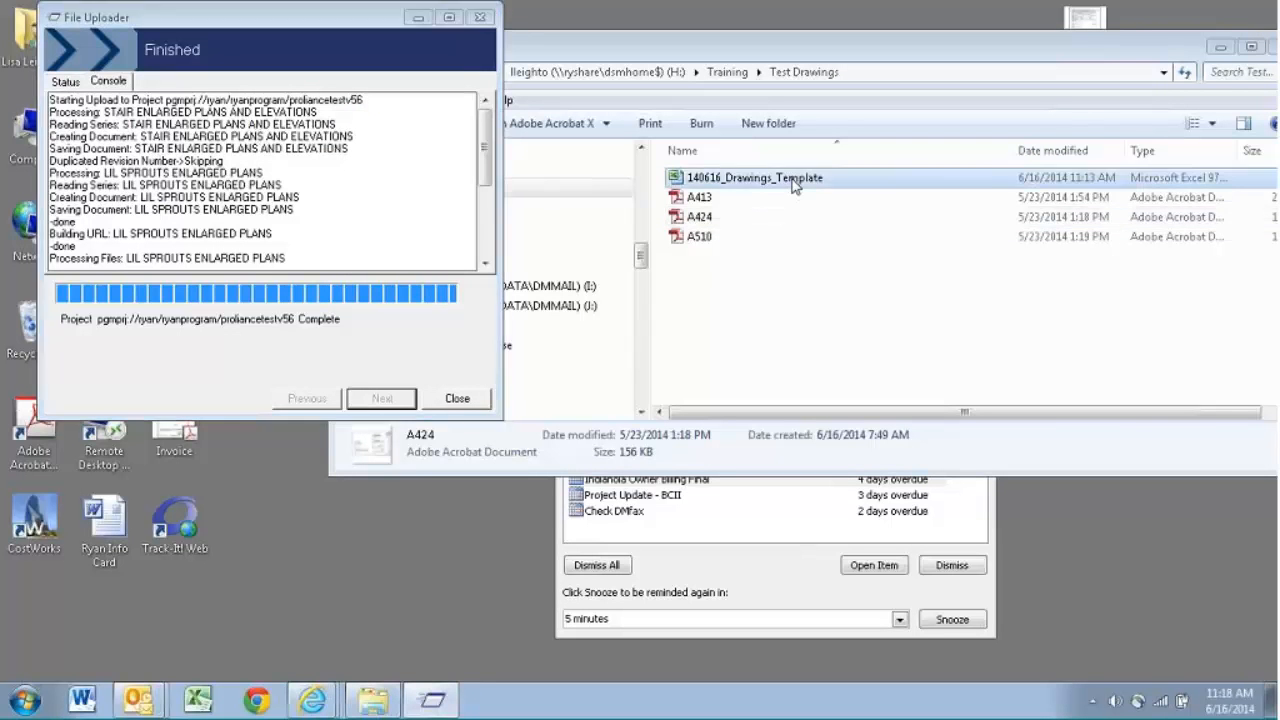
double_click(793, 186)
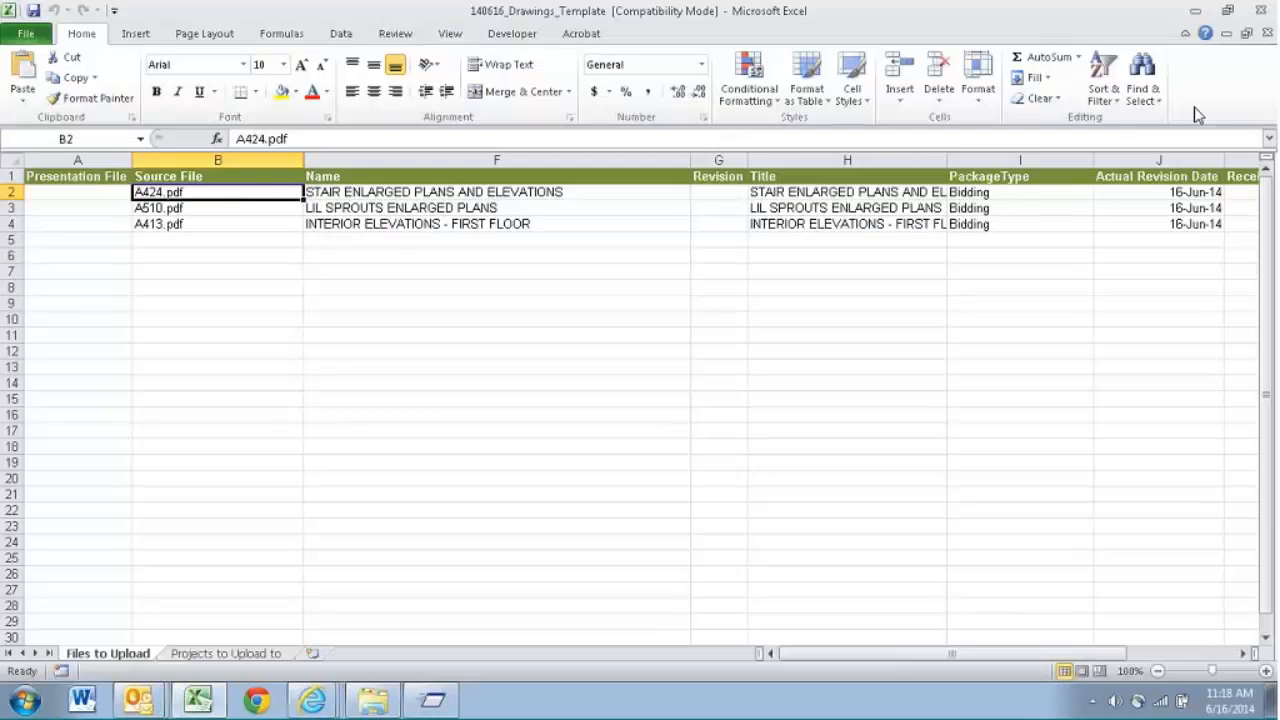
click(1196, 12)
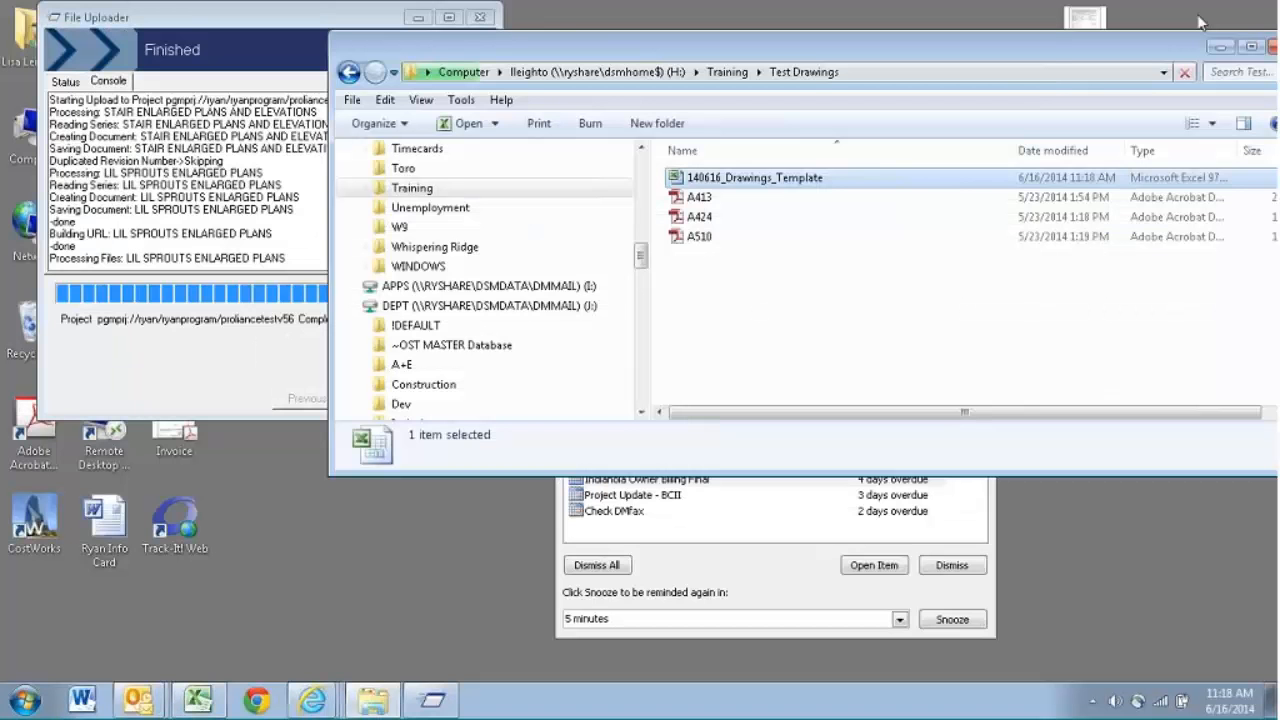
- Search the proliancetestv56 Drawing Register in Internet Explorer for a424 and then stair, and widen the Drawing Number column
click(313, 700)
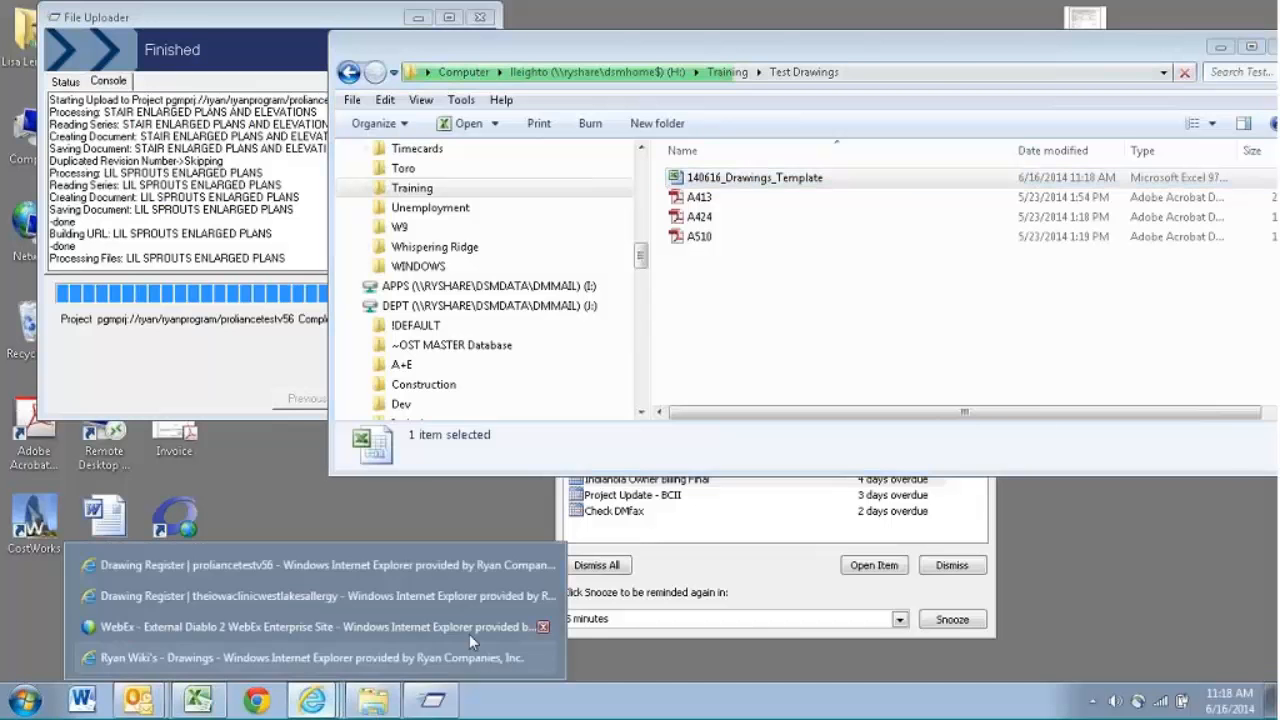
click(300, 565)
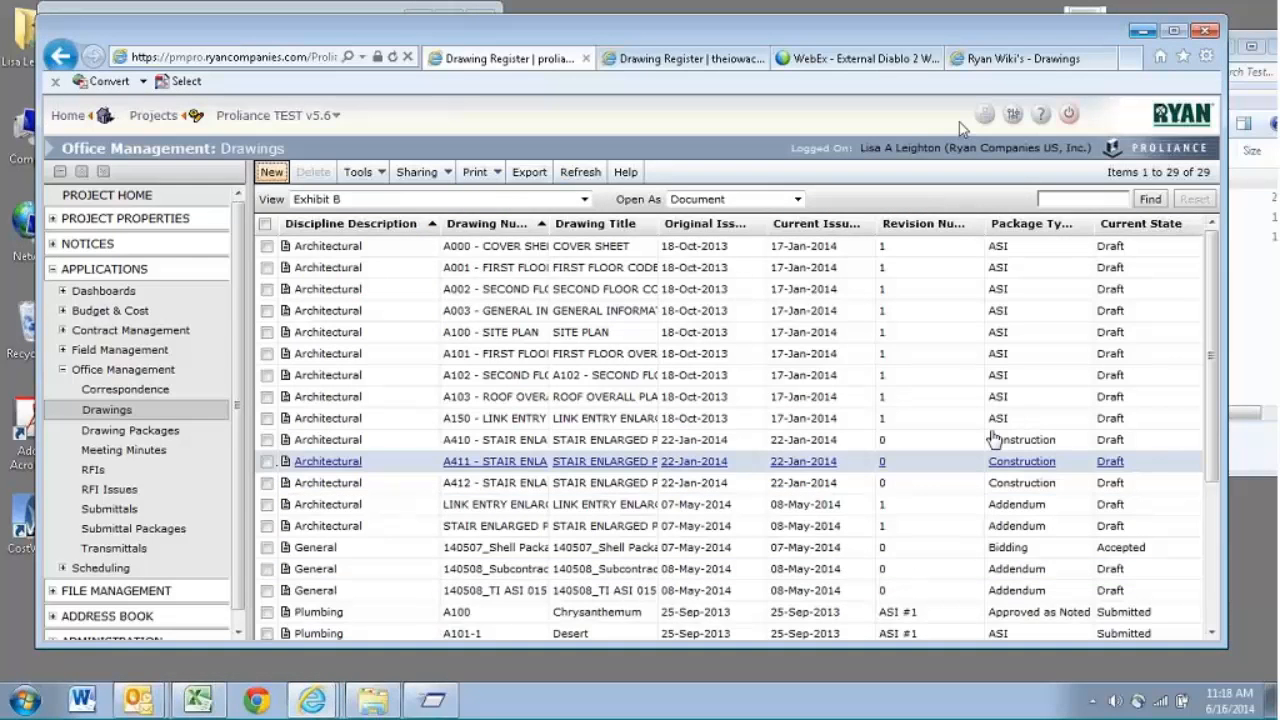
click(1080, 197)
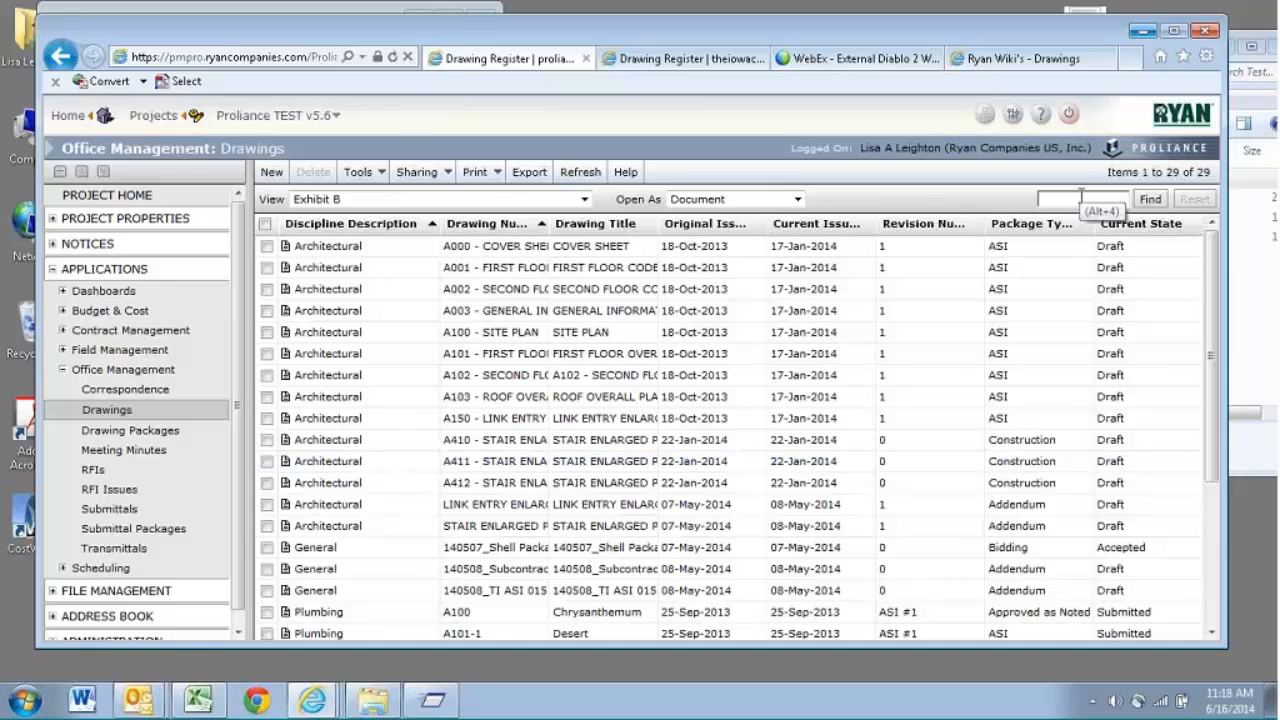
text(a424)
key(Return)
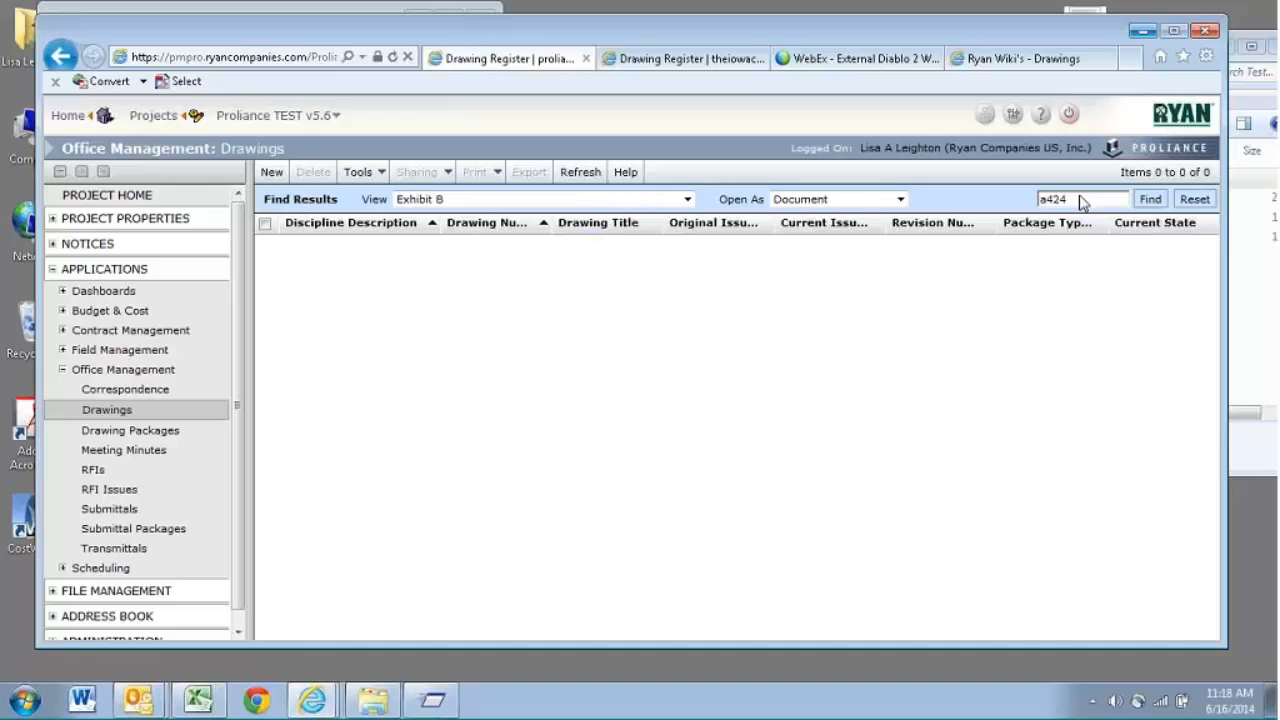
click(1080, 198)
text(stair)
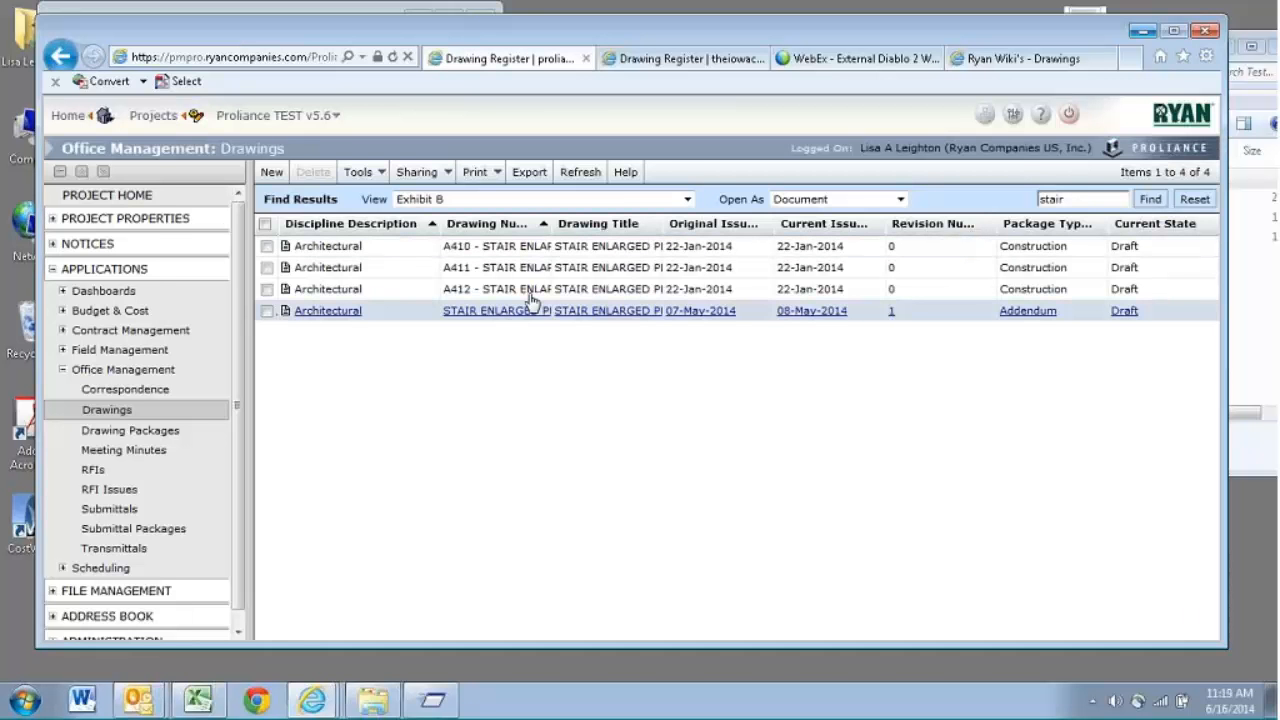
drag(552, 229, 667, 232)
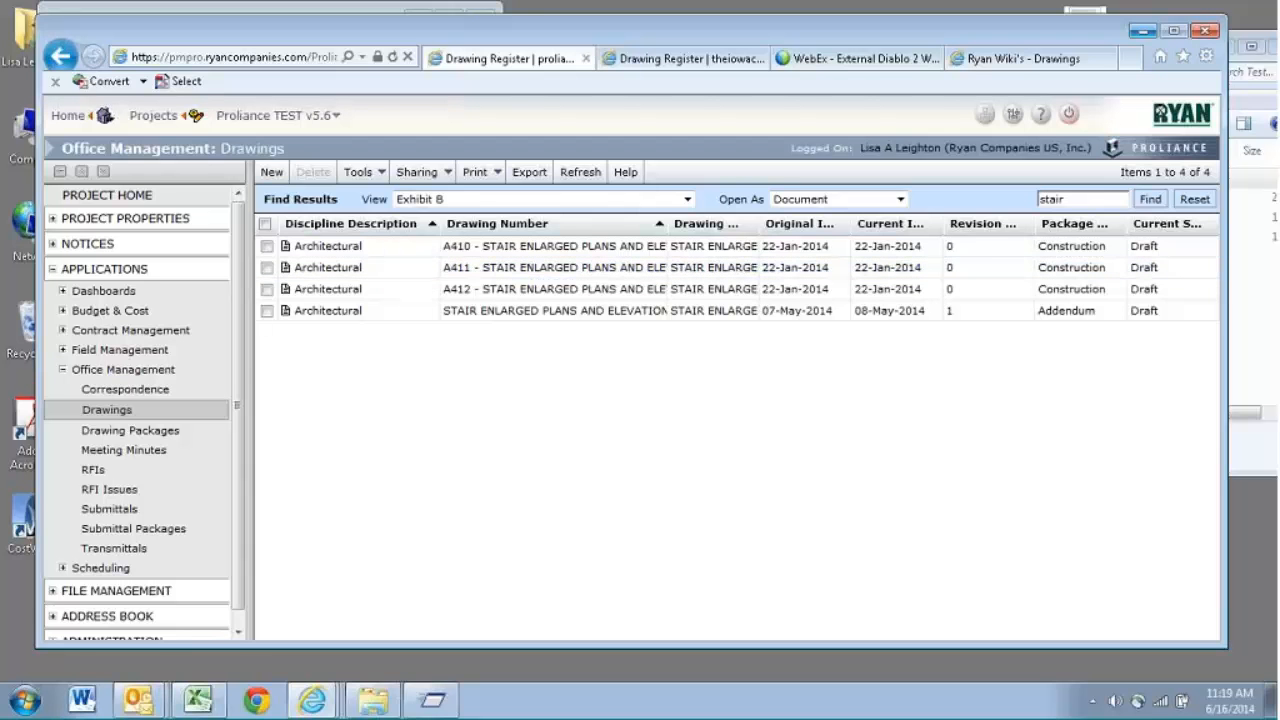
- Clear the register search, check the source file names in the Excel template, and search the Drawing Register for a510
drag(1095, 203, 909, 228)
key(BackSpace)
click(198, 699)
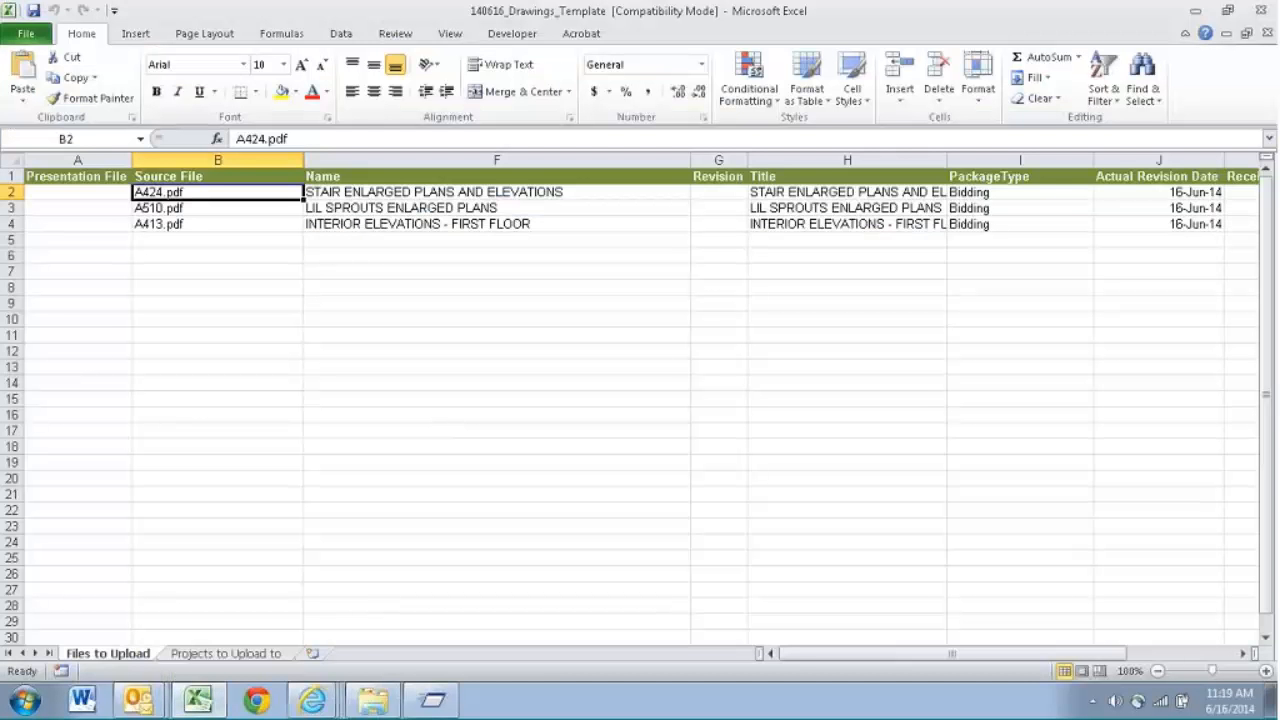
mouse_move(312, 699)
click(349, 563)
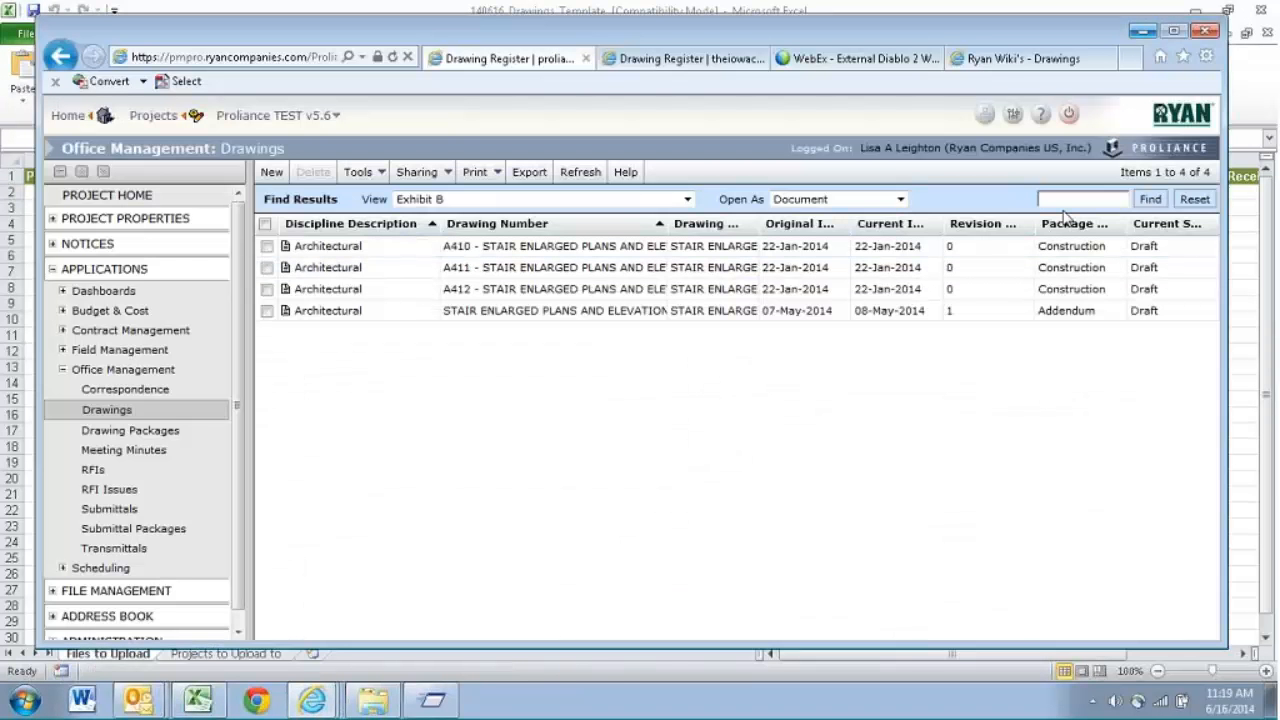
text(a510)
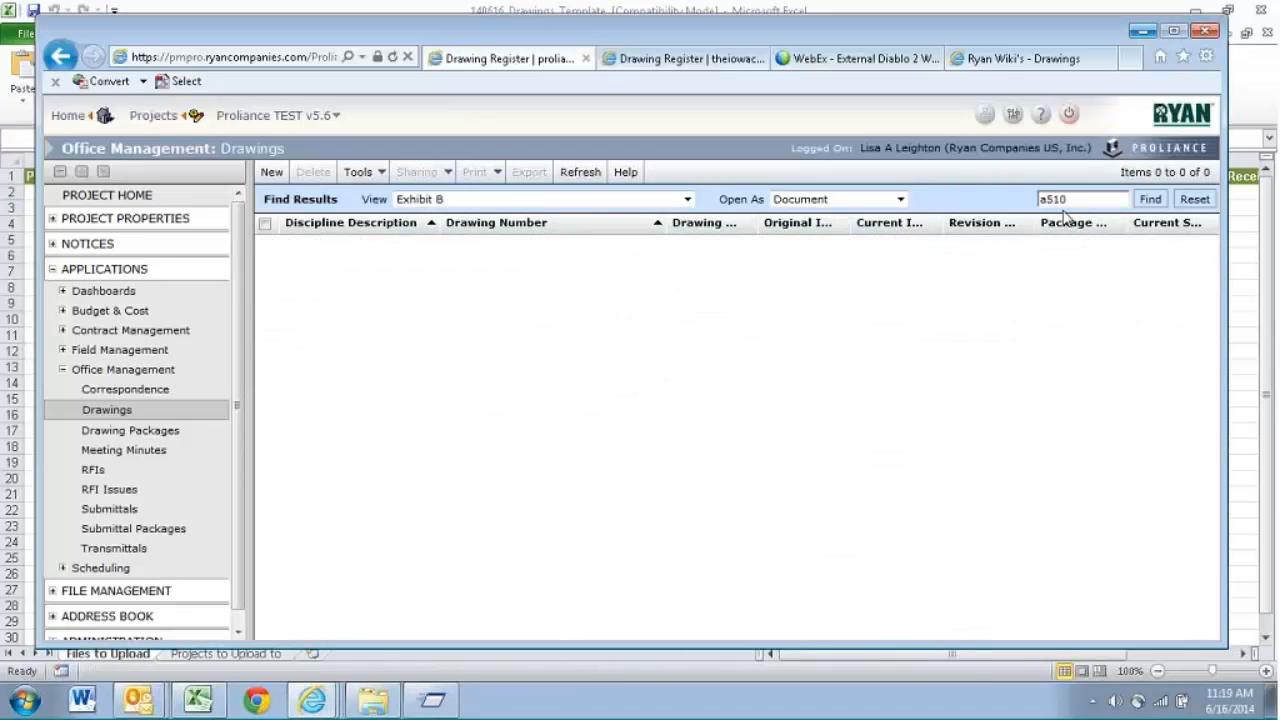
click(574, 180)
click(1084, 200)
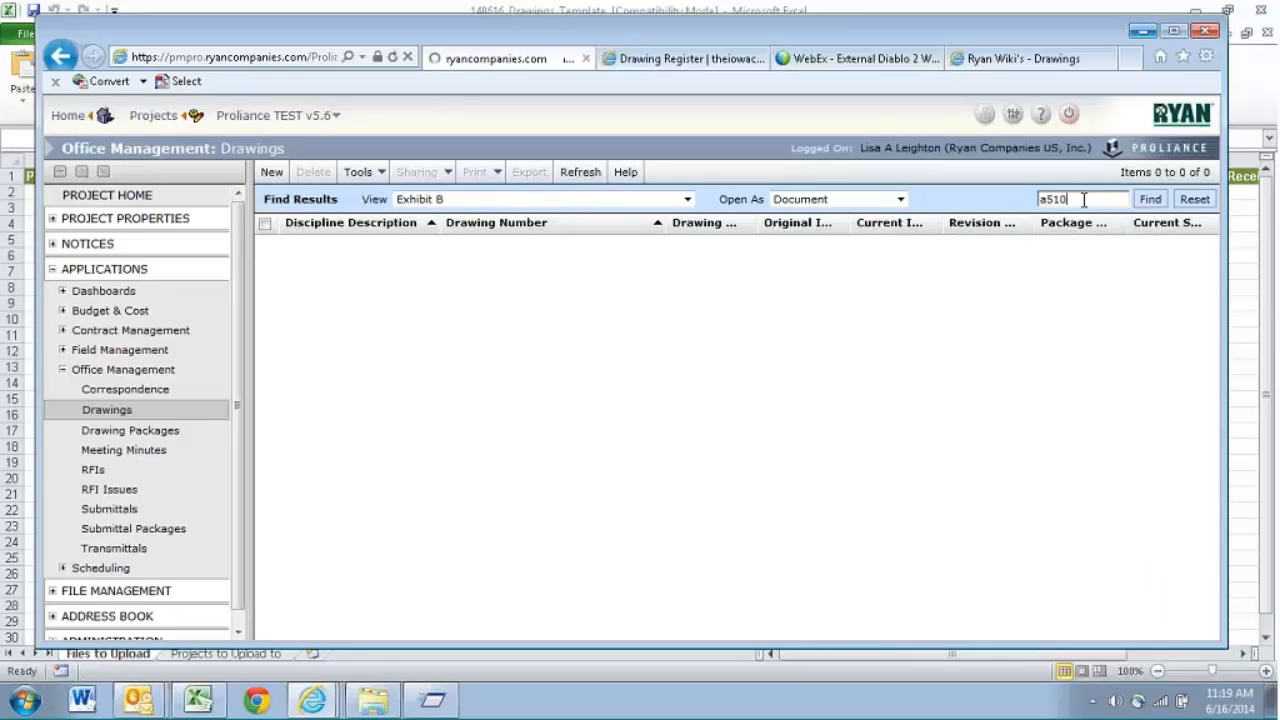
- Clear the a510 search and search the proliancetestv56 Drawing Register for lil
drag(1084, 200, 939, 190)
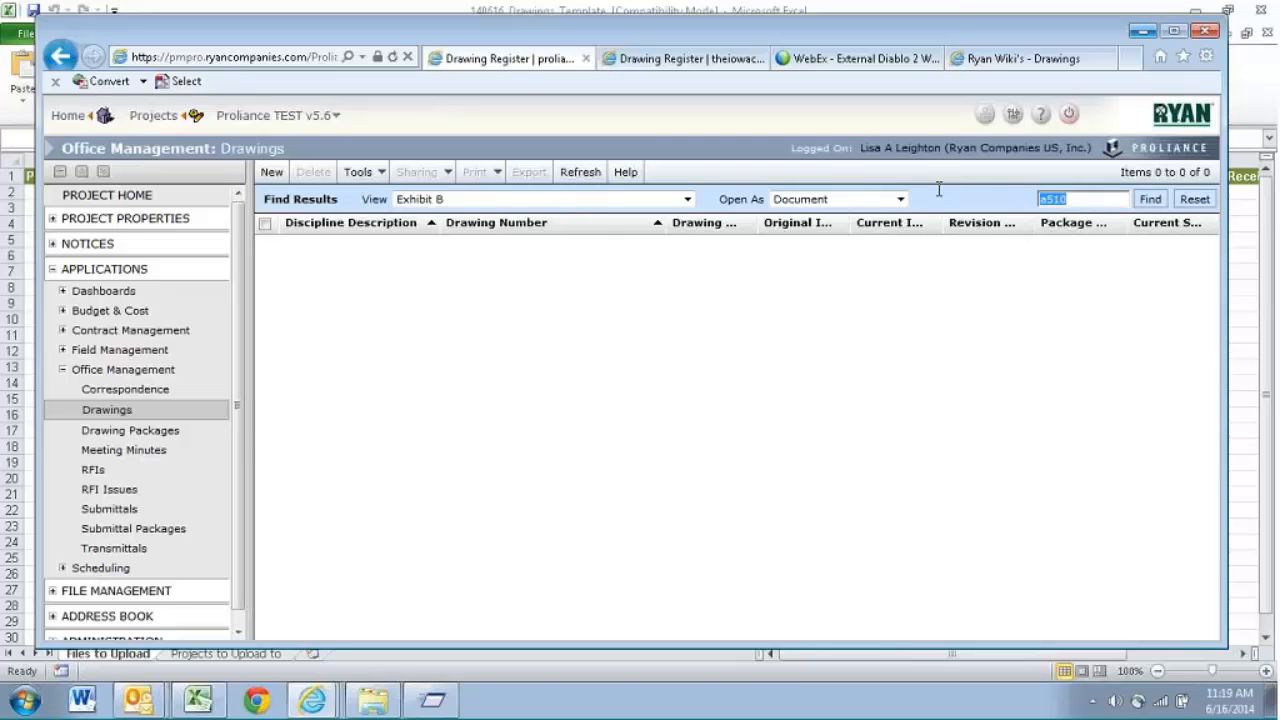
key(BackSpace)
mouse_move(311, 700)
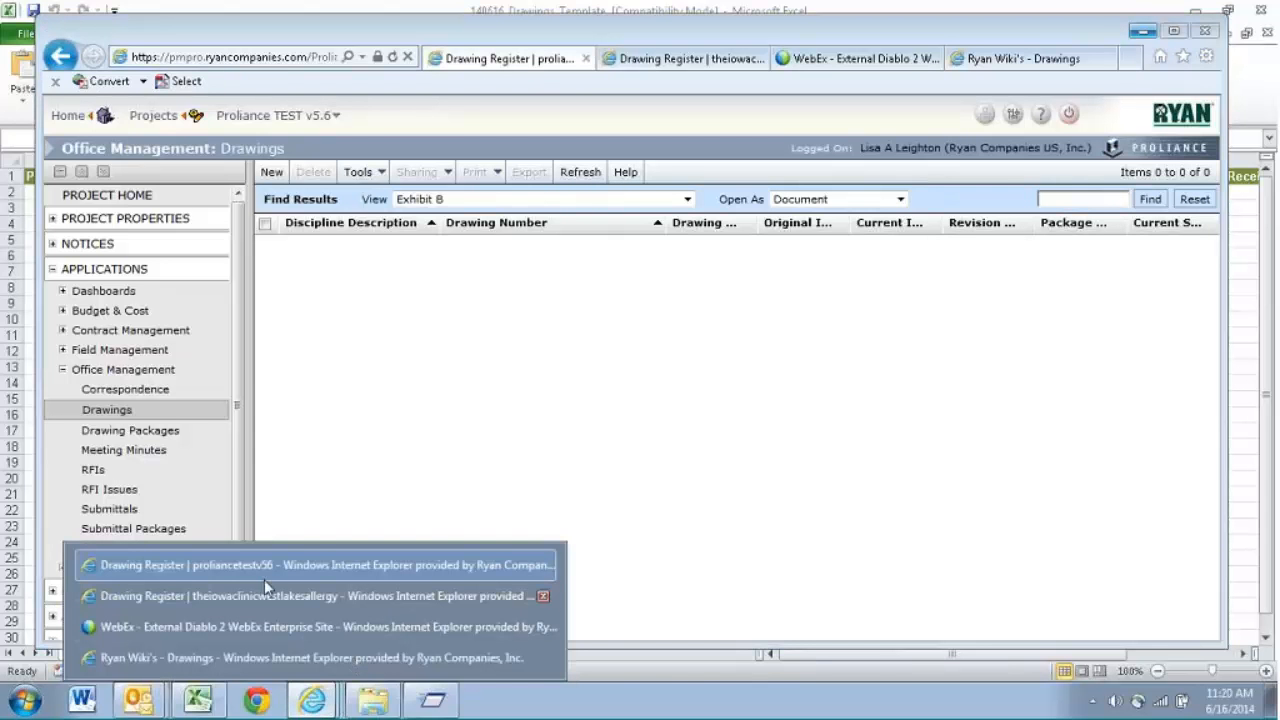
click(320, 565)
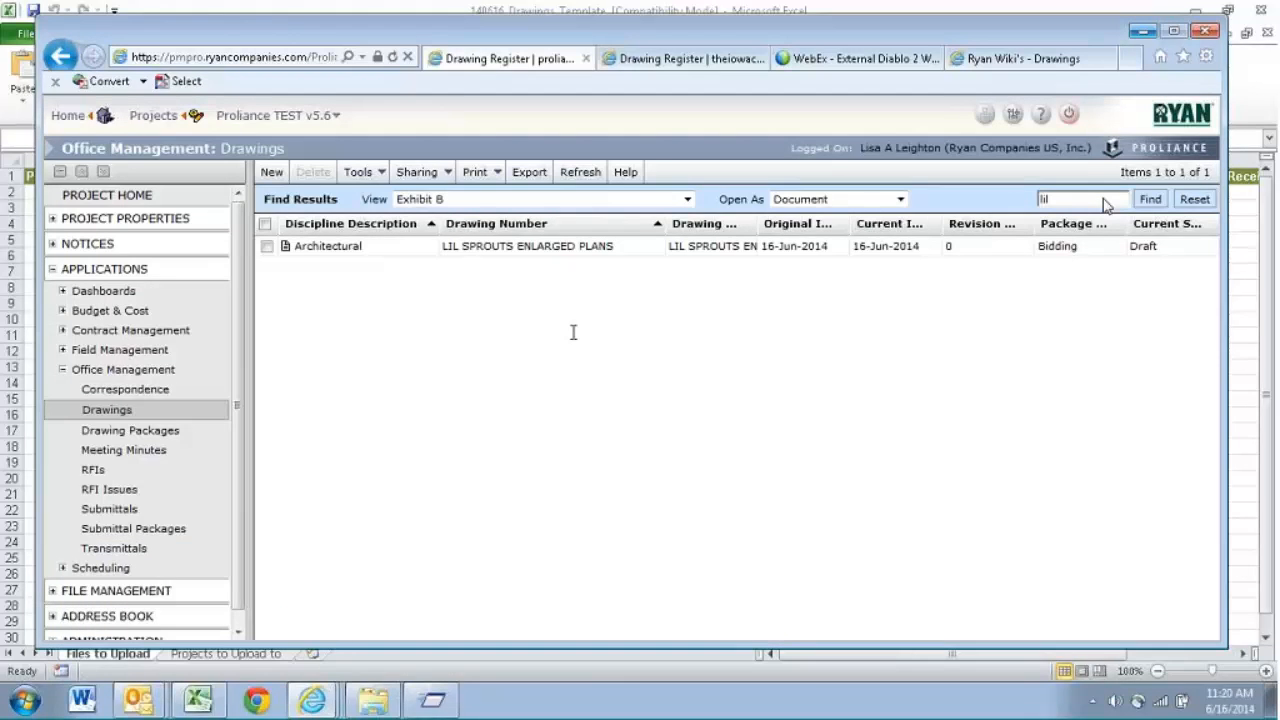
- Open the LIL SPROUTS ENLARGED PLANS drawing, check its source file and details, and close it
click(613, 246)
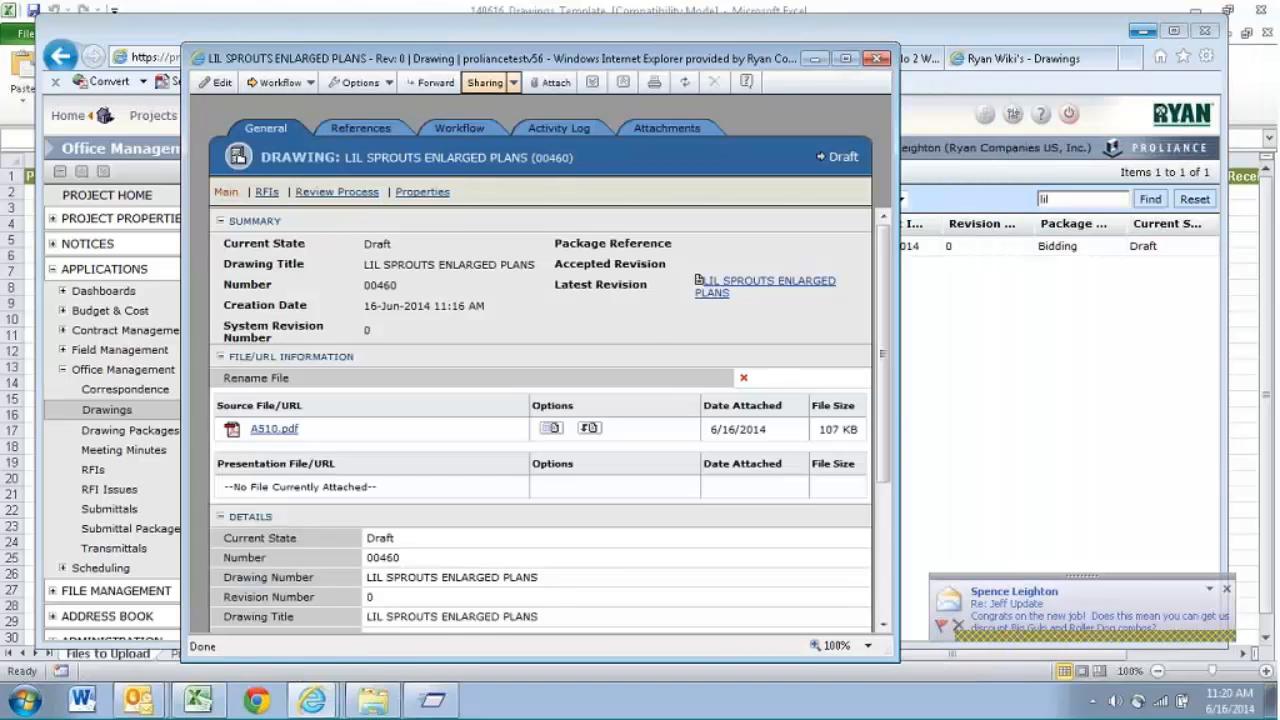
drag(886, 320, 886, 404)
scroll(749, 486, down, 2)
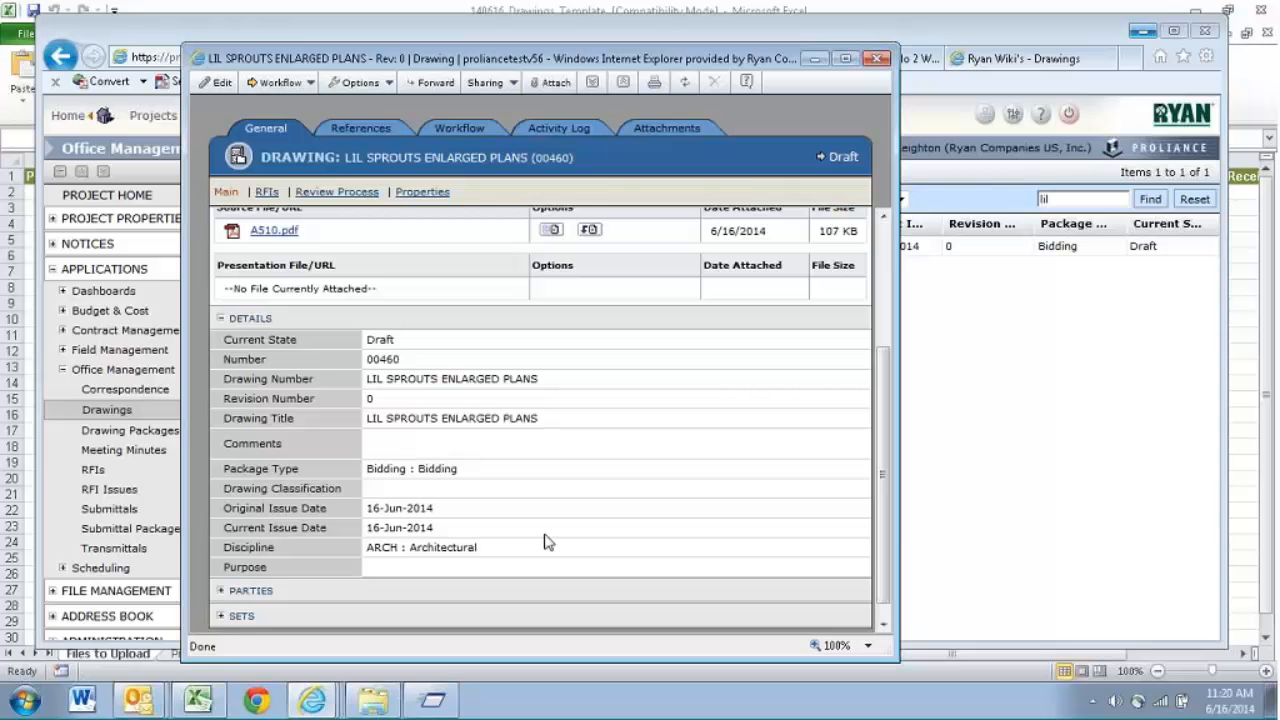
click(876, 58)
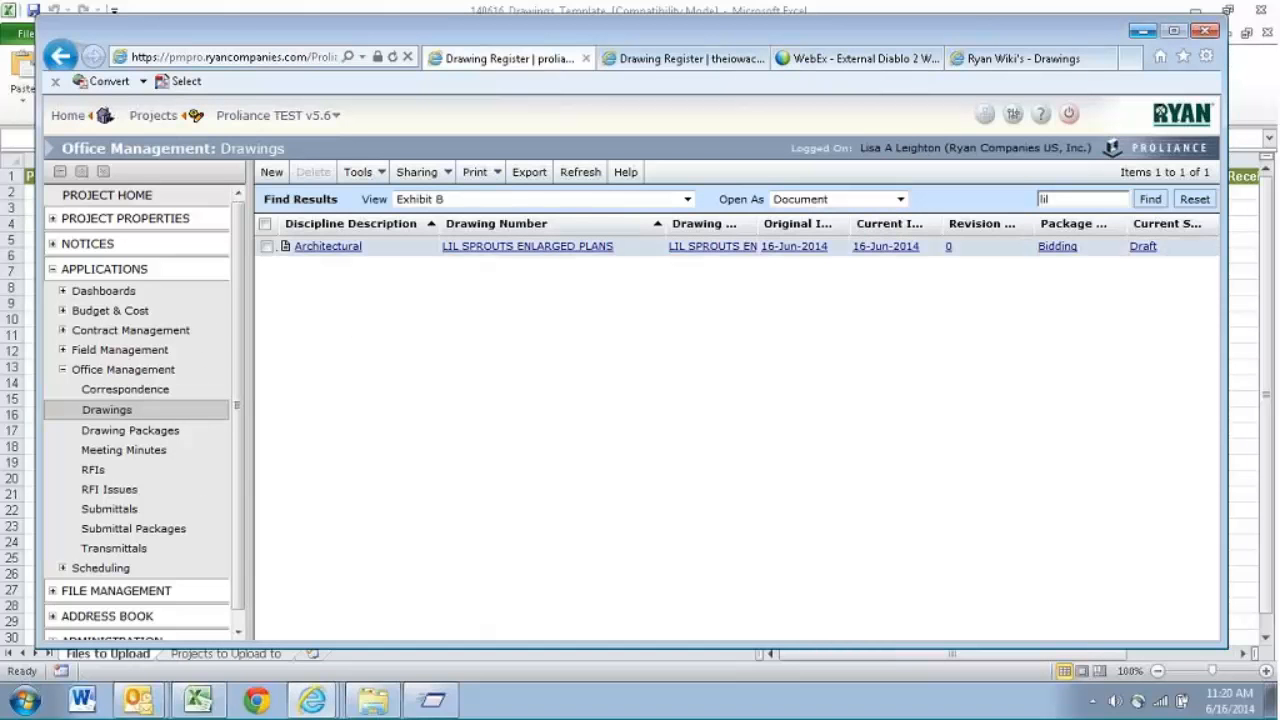
- Start a new drawing package with Test Package #4 as both its package name and package description
click(153, 441)
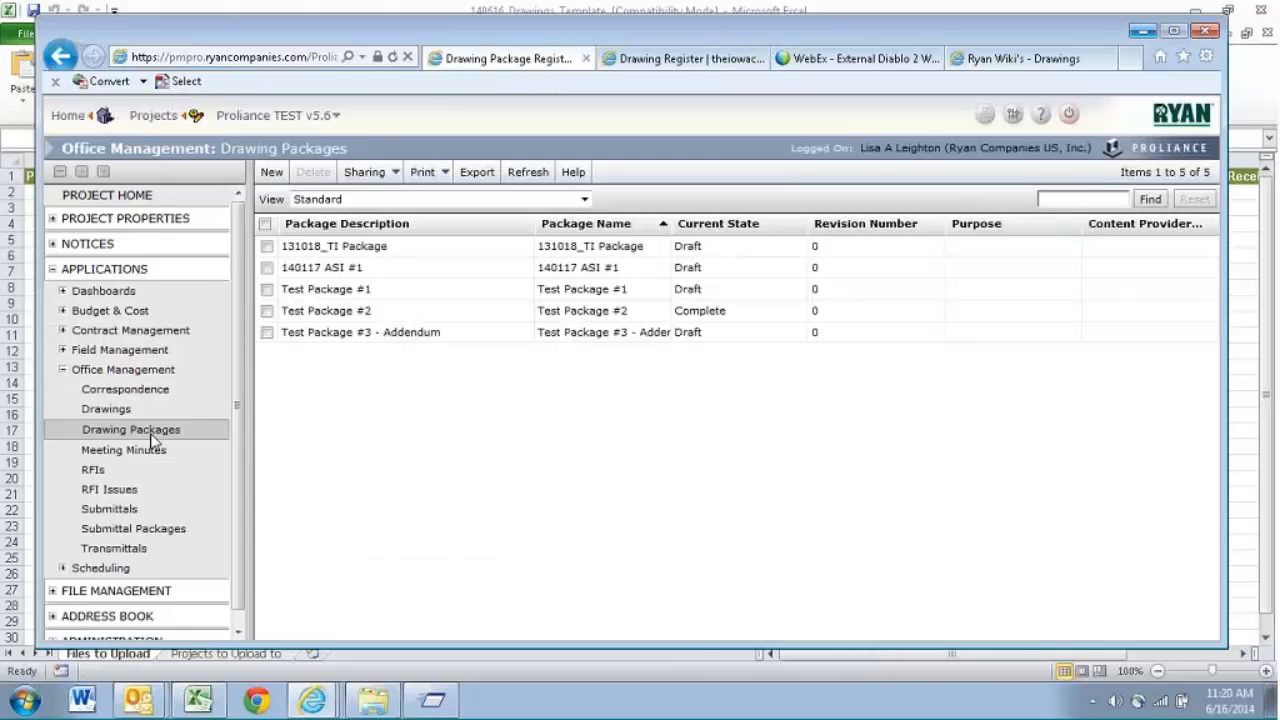
click(285, 176)
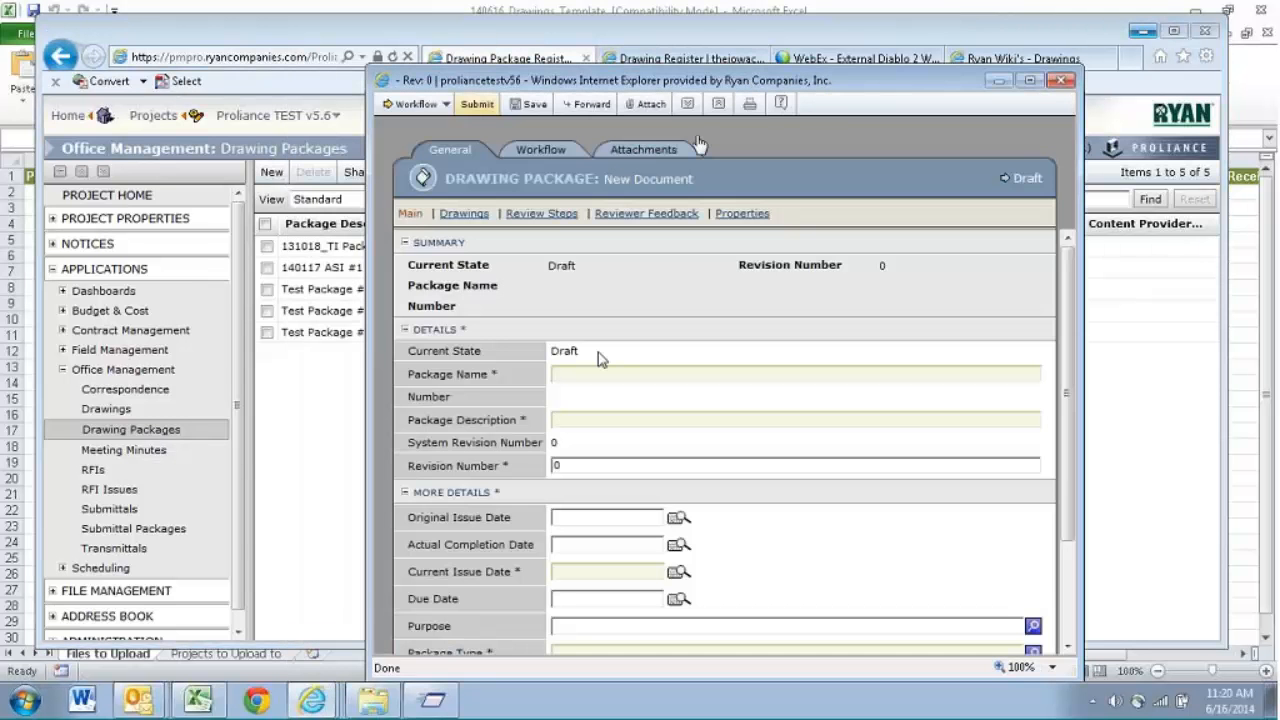
click(590, 375)
text(Test)
text(Projec)
key(BackSpace)
key(BackSpace)
key(BackSpace)
key(BackSpace)
key(BackSpace)
text(ackage)
text(#4)
text(Test)
text( Packag)
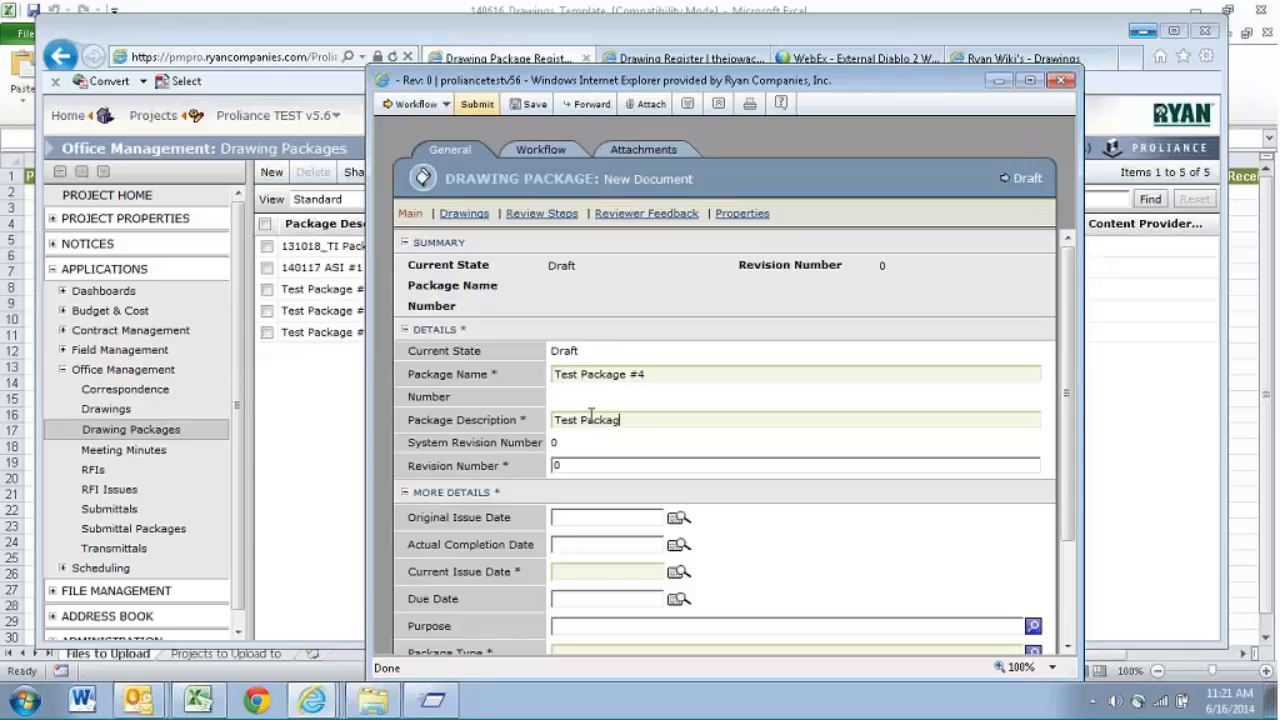
text(e #4)
- Set the package's current issue date to 16-Jun-2014 and its package type to Bidding
drag(1069, 312, 1069, 434)
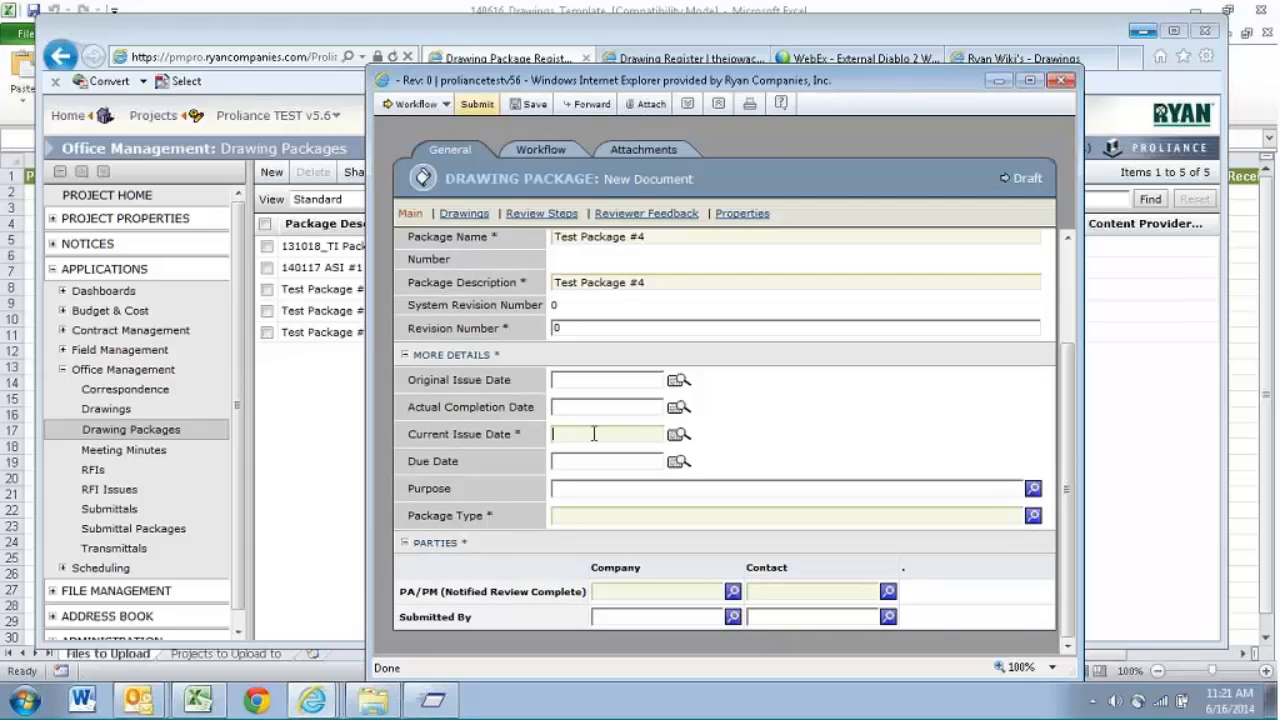
text(66/16)
key(Tab)
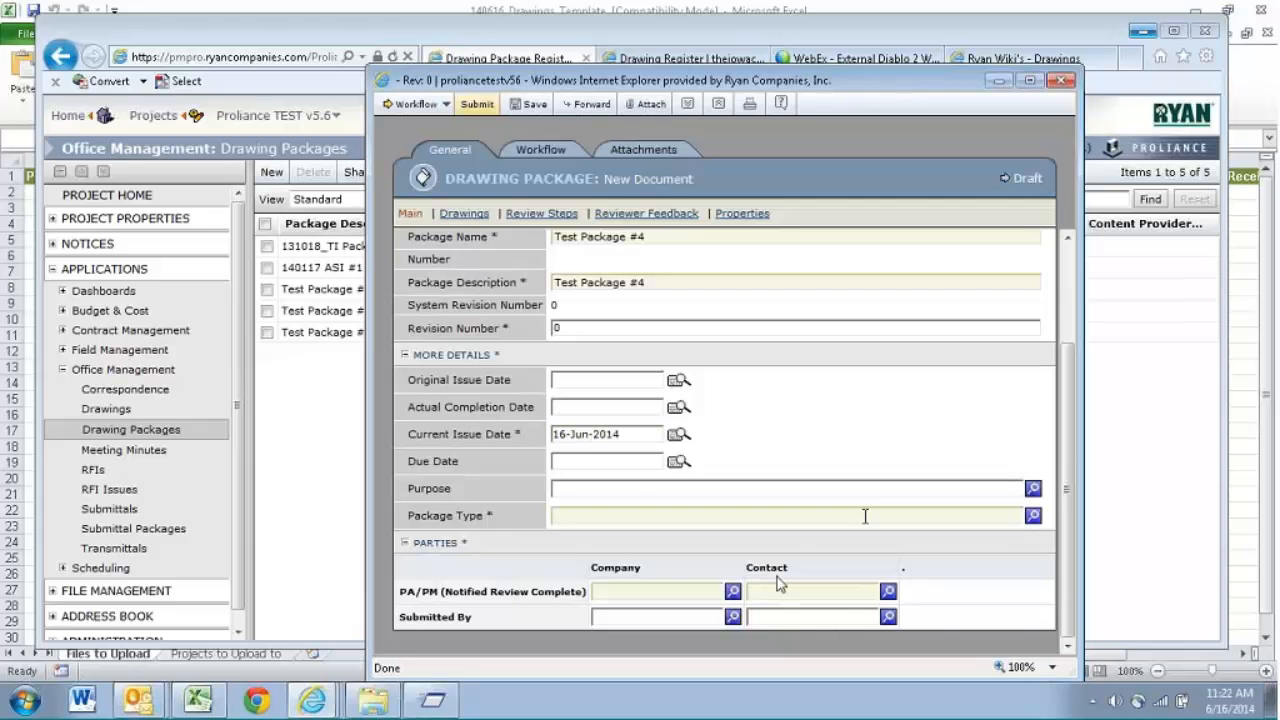
click(1033, 516)
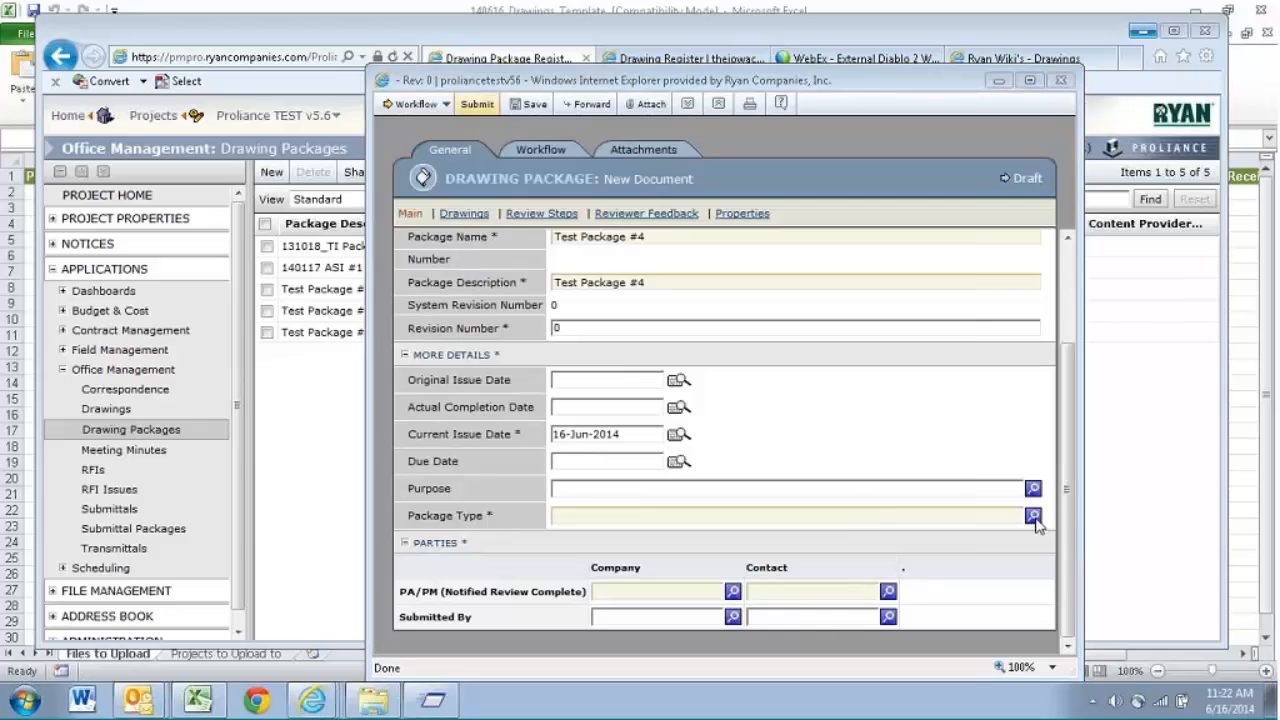
click(615, 358)
- Fill in the PA/PM (Notified Review Complete) contact by entering the first name and choosing the suggested person
click(662, 591)
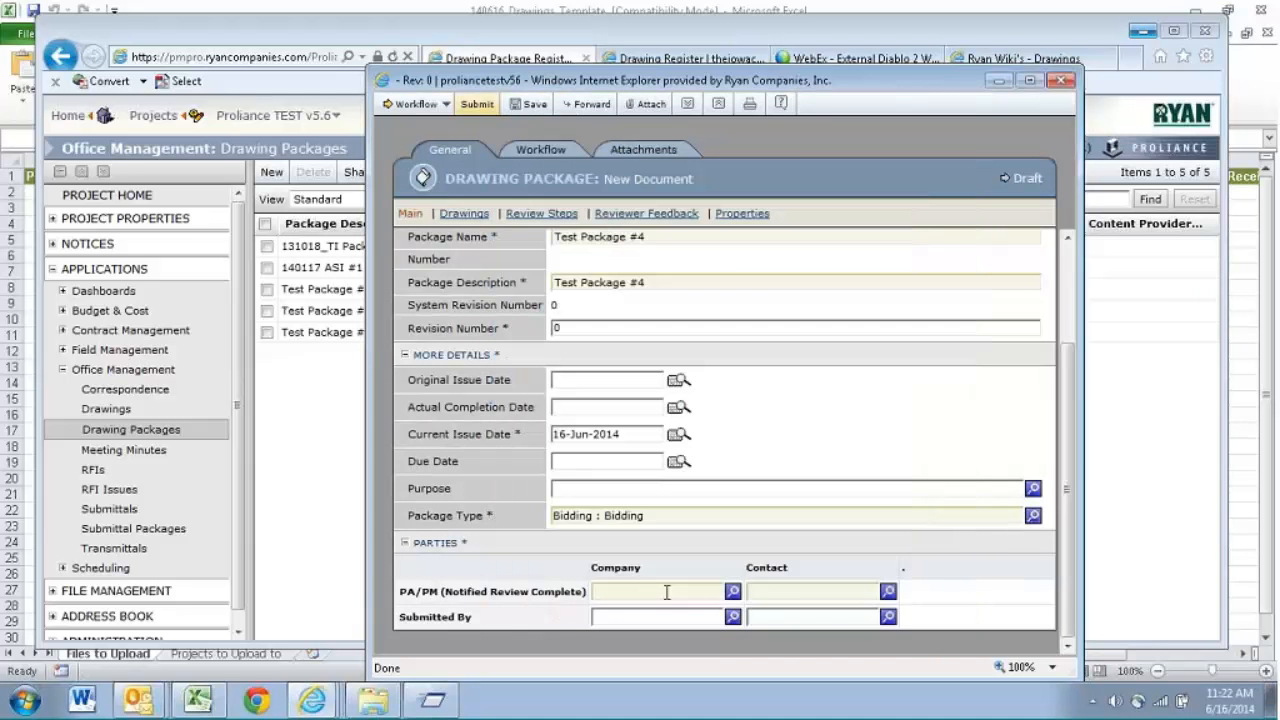
click(798, 593)
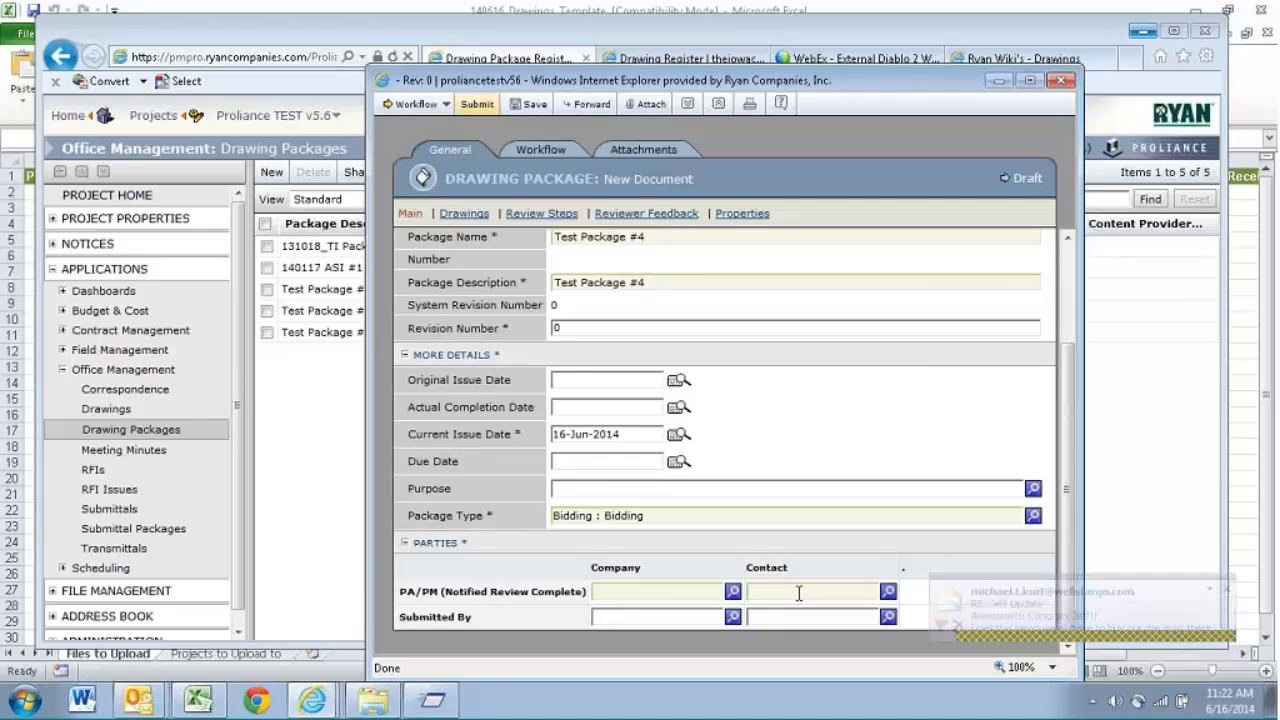
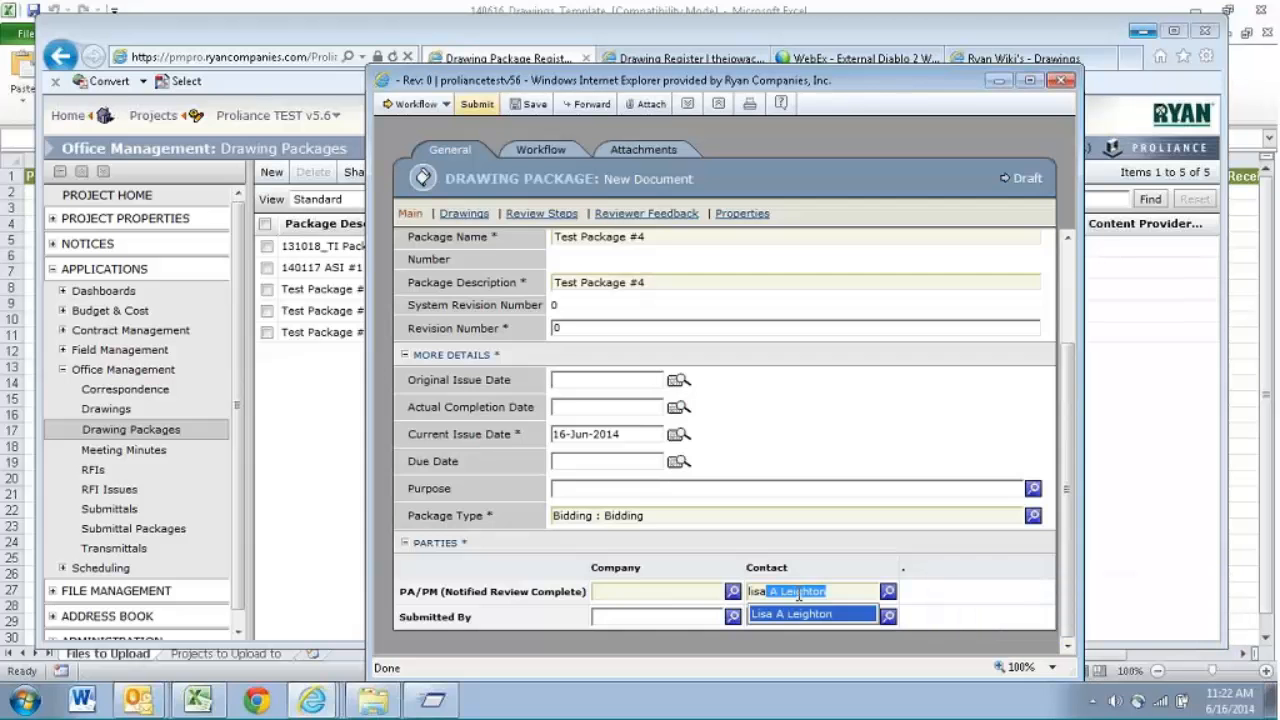
click(799, 614)
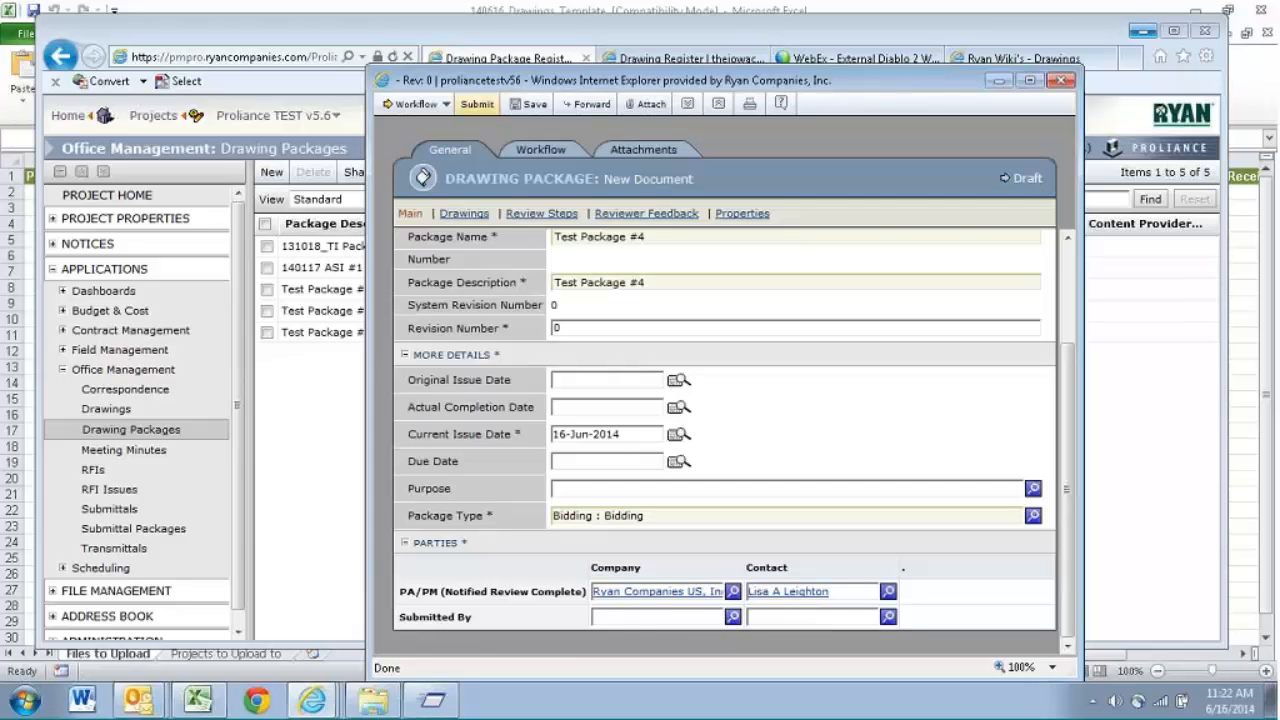
- Add the existing drawings INTERIOR ELEVATIONS - FIRST FLOOR and LIL SPROUTS ENLARGED PLANS to the package and save it
click(465, 214)
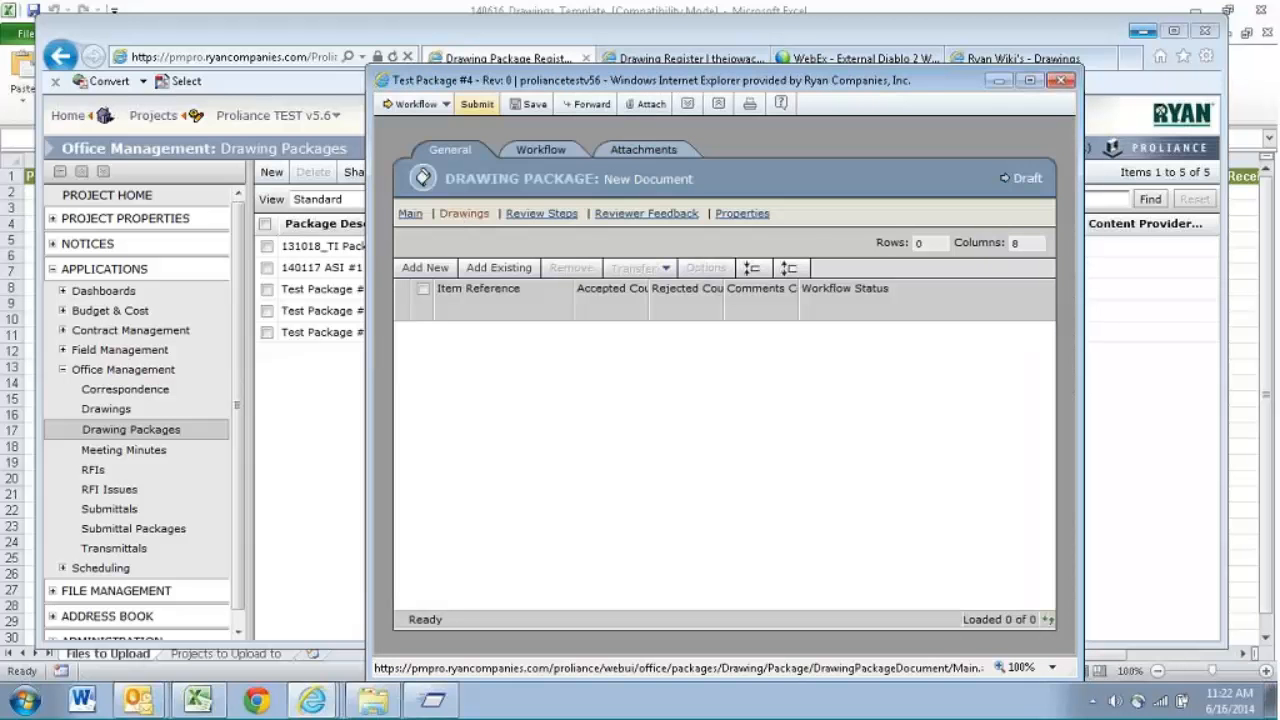
click(498, 268)
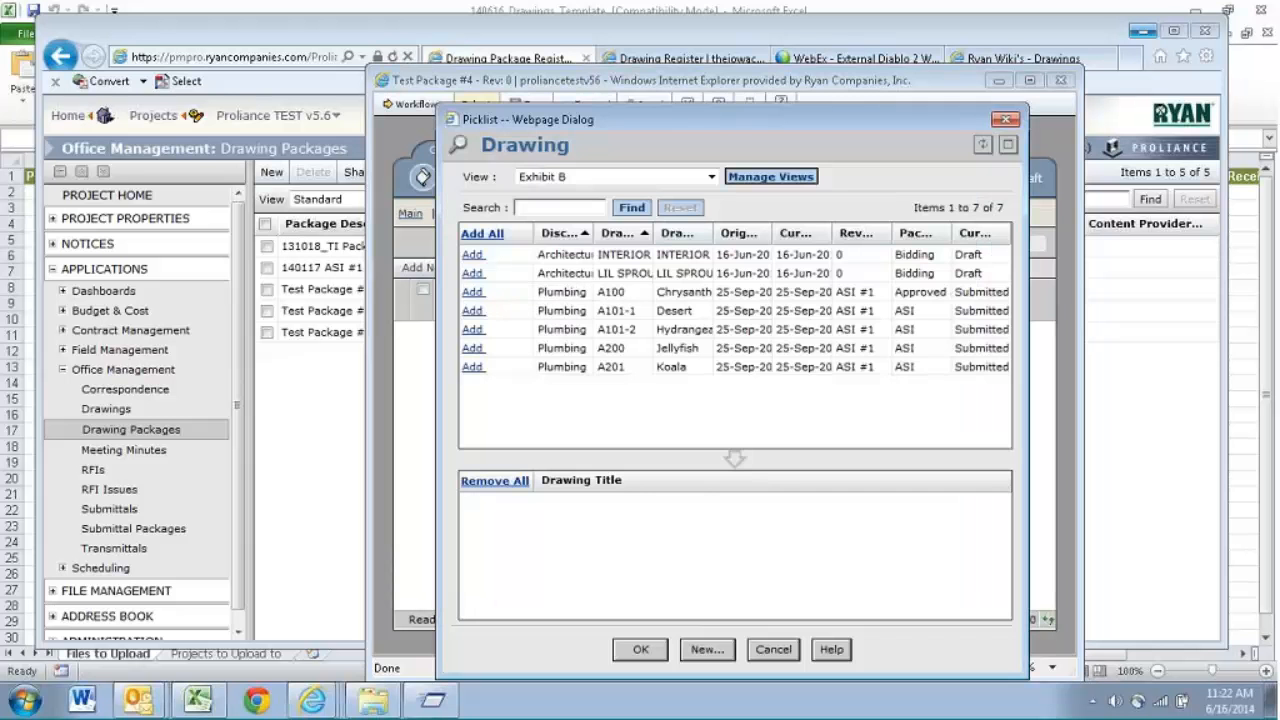
drag(594, 233, 624, 236)
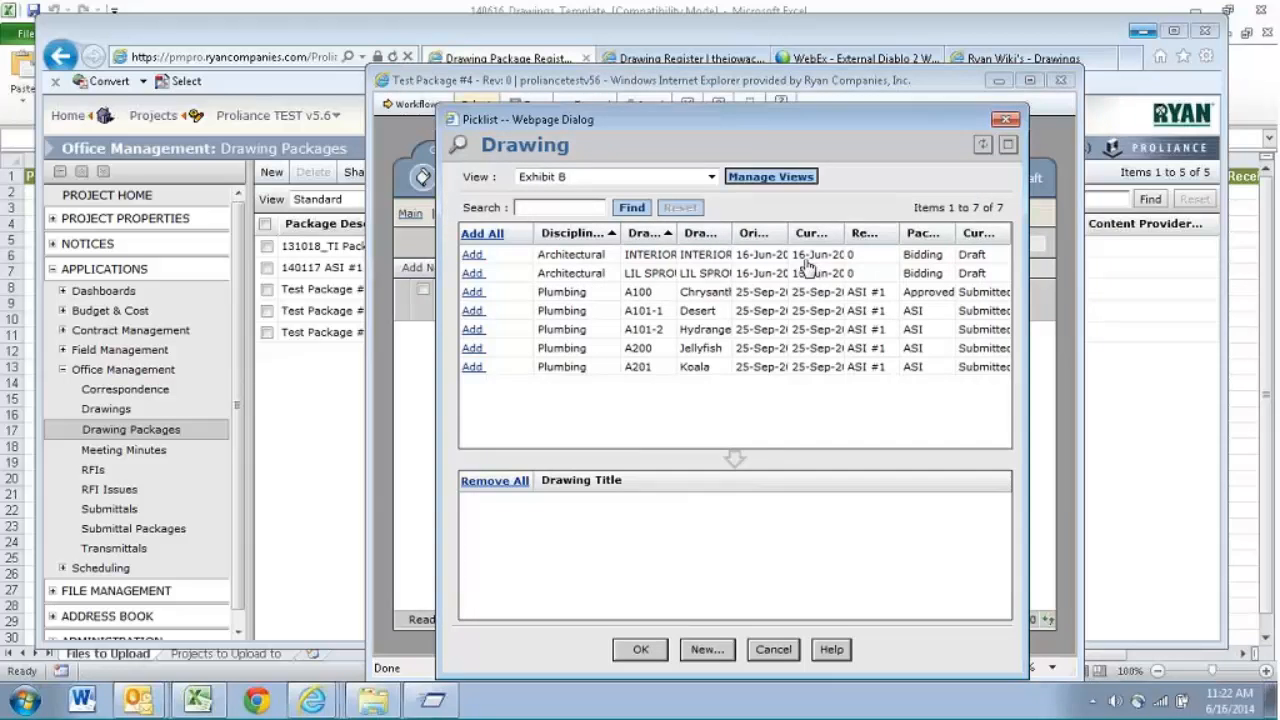
click(476, 273)
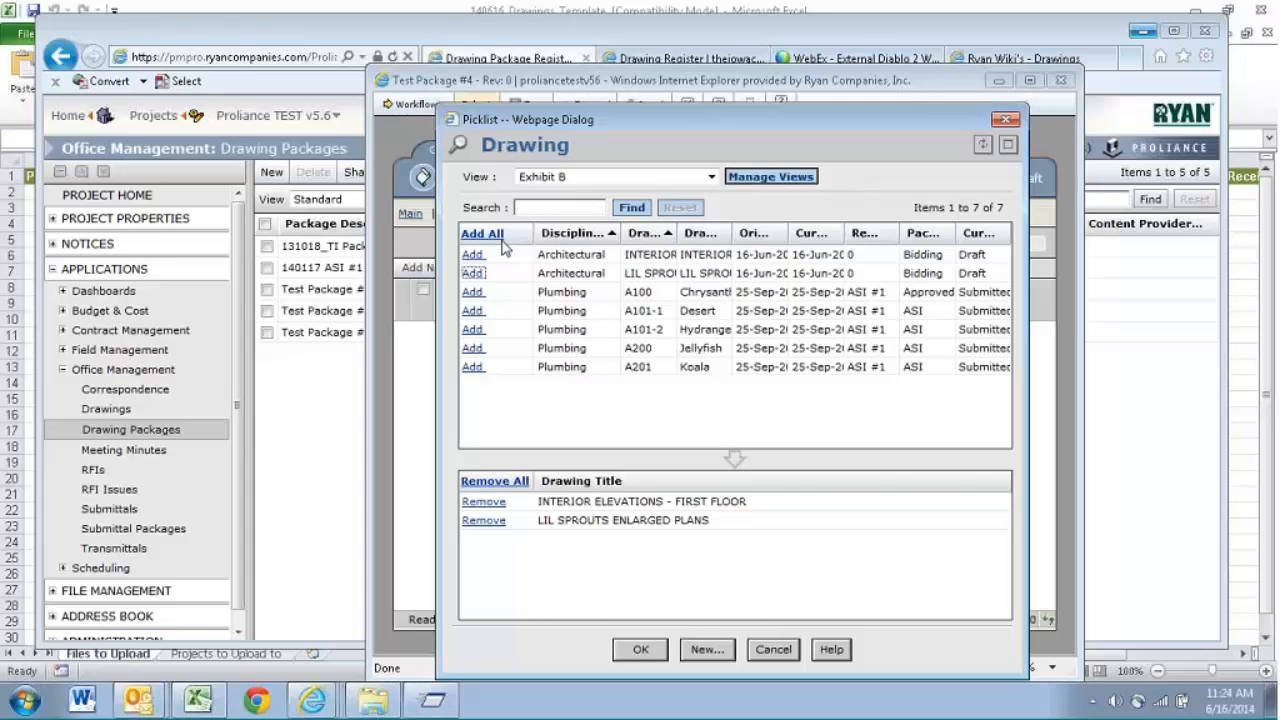
click(638, 650)
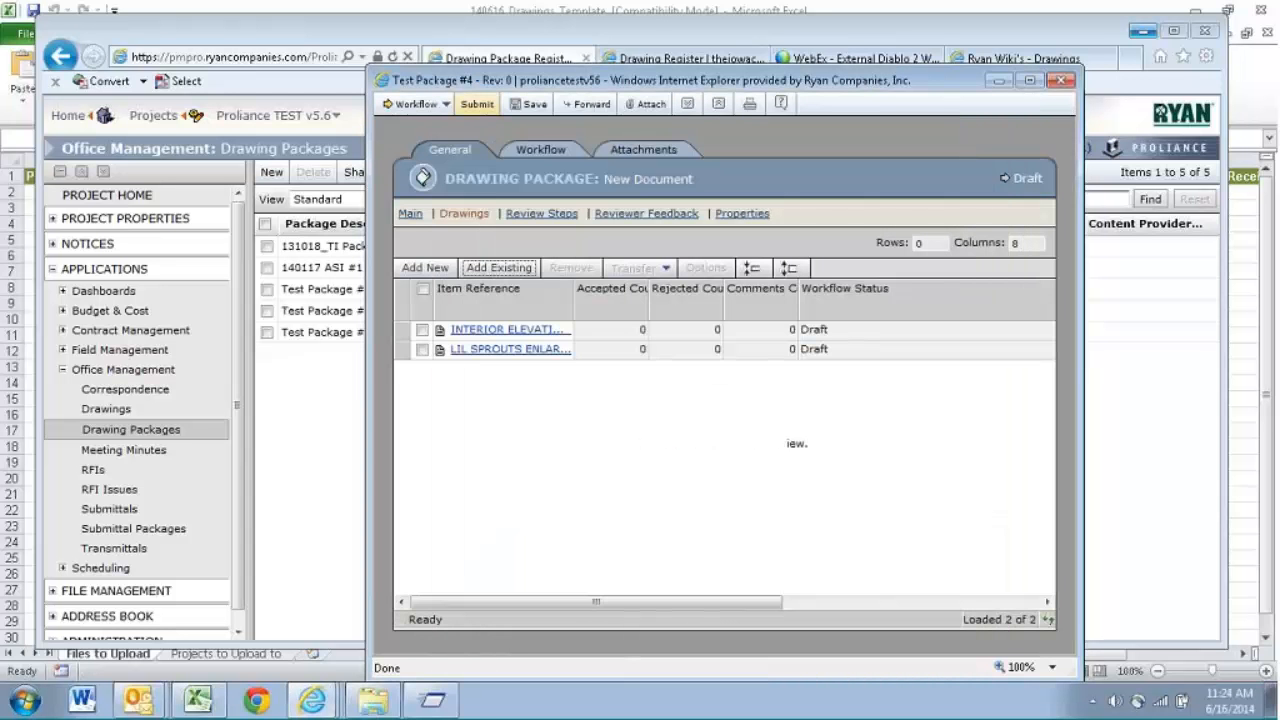
click(532, 106)
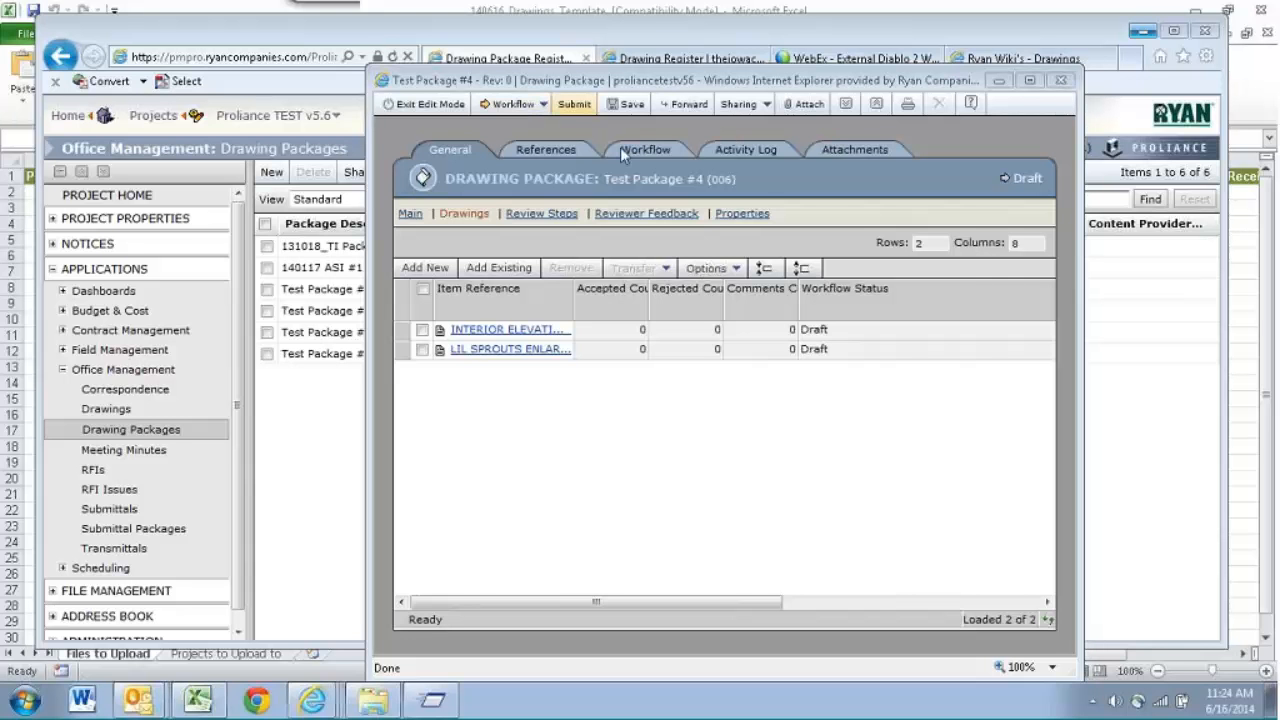
- Set Change Status On Completion to Accepted for the package's drawings and check that column in the enlarged window
click(737, 270)
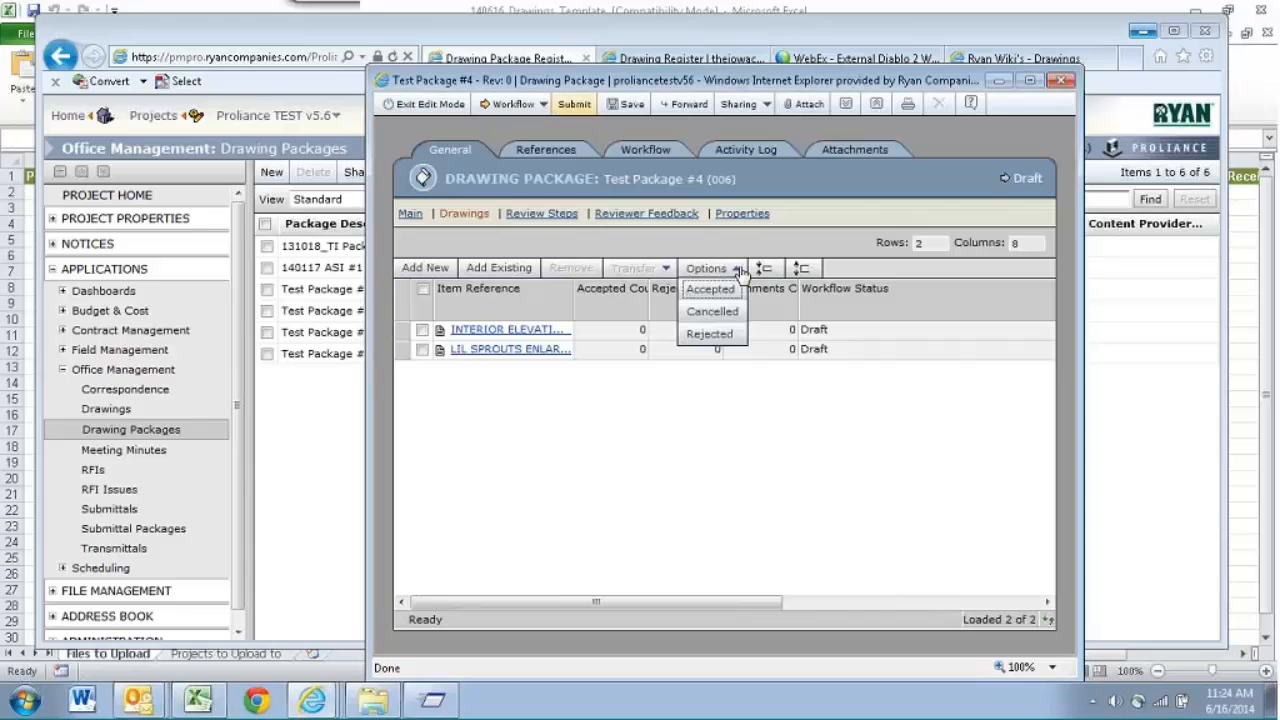
click(712, 290)
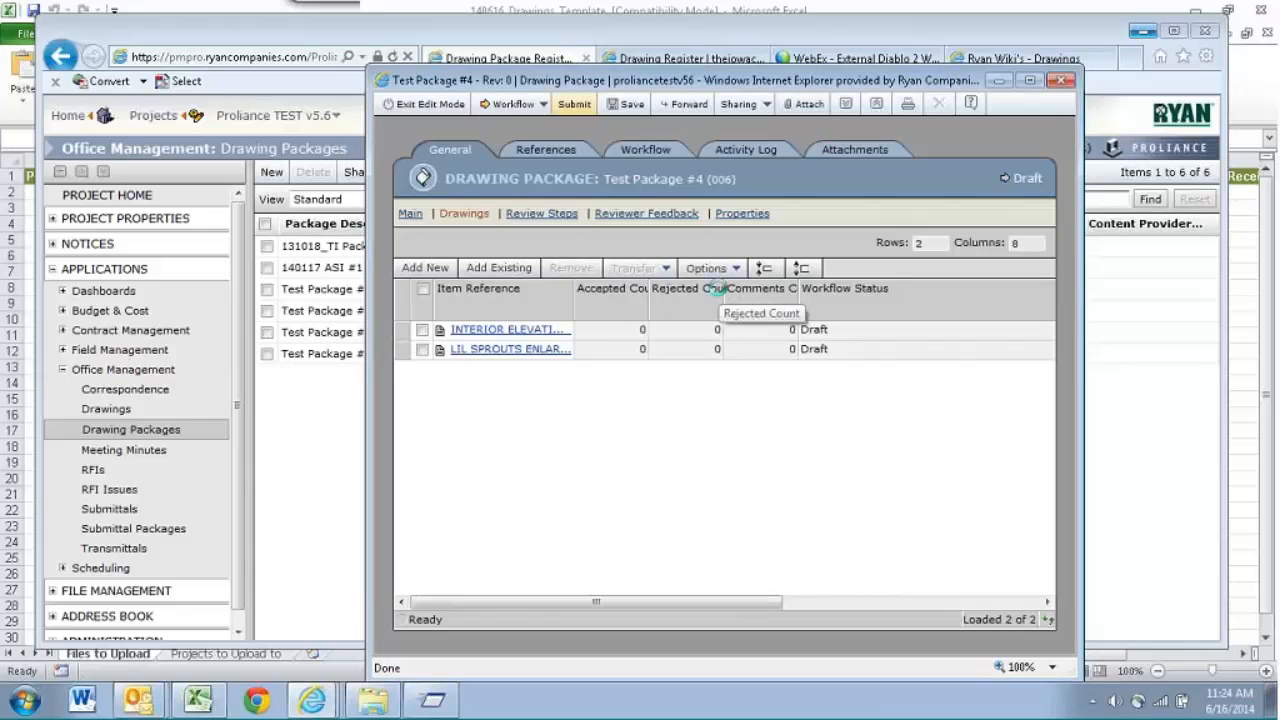
click(1031, 80)
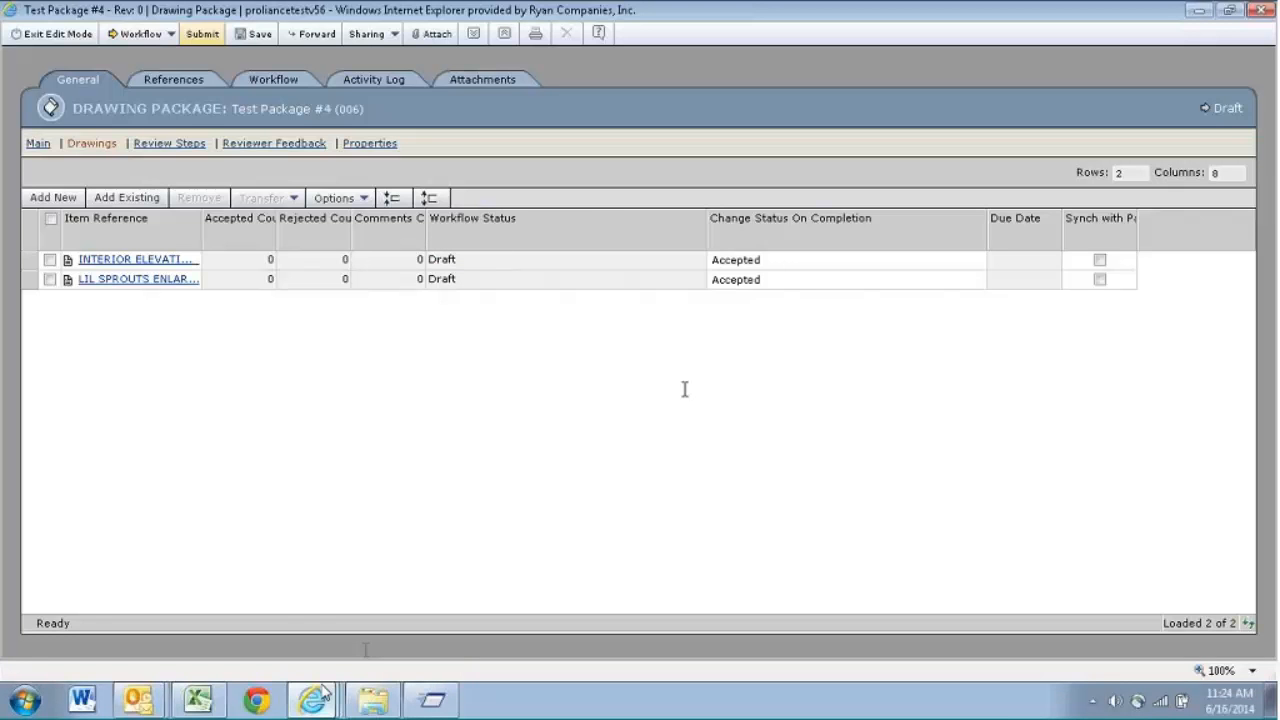
click(1230, 10)
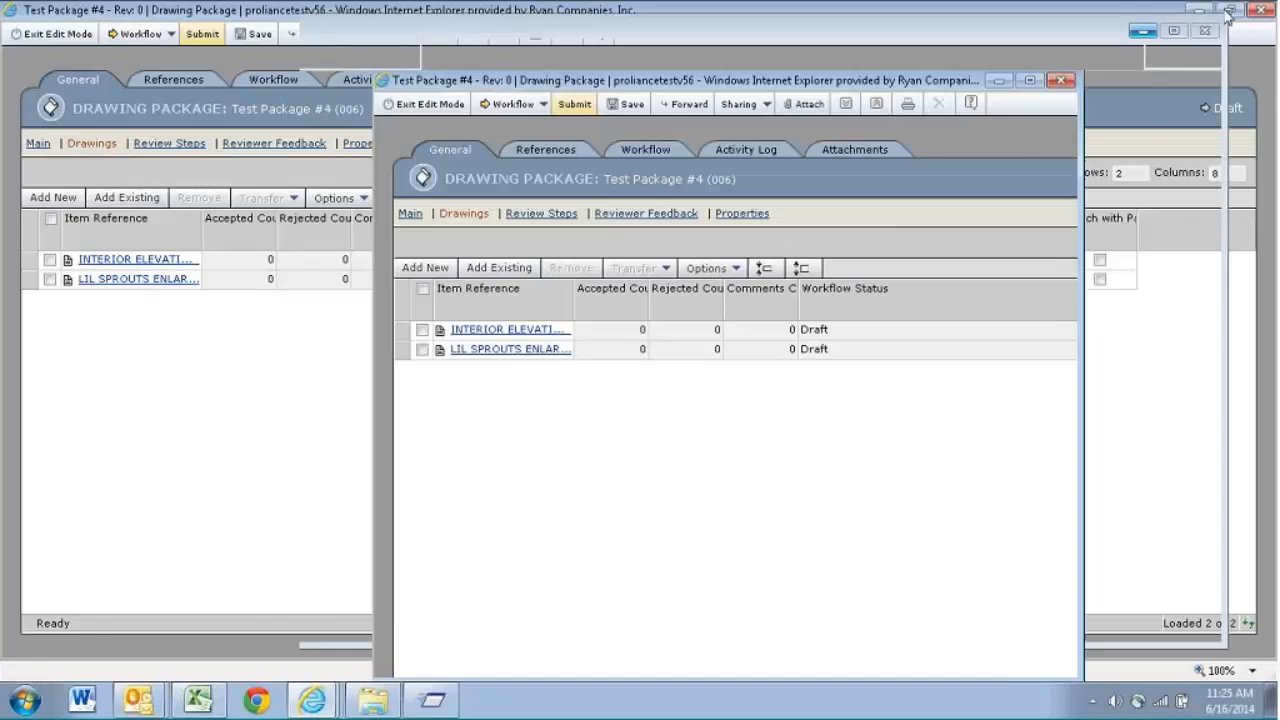
- View the project's Drawings register, return to the Test Package #4 window, and save the package
click(143, 413)
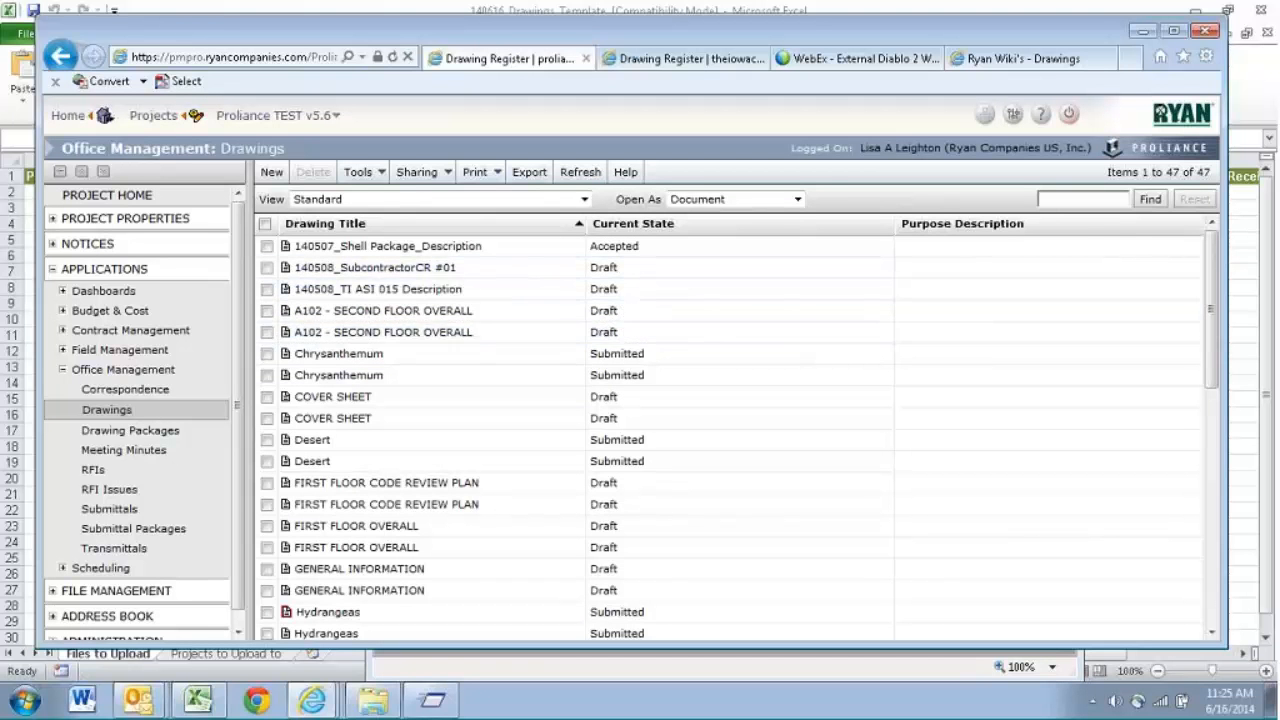
mouse_move(312, 700)
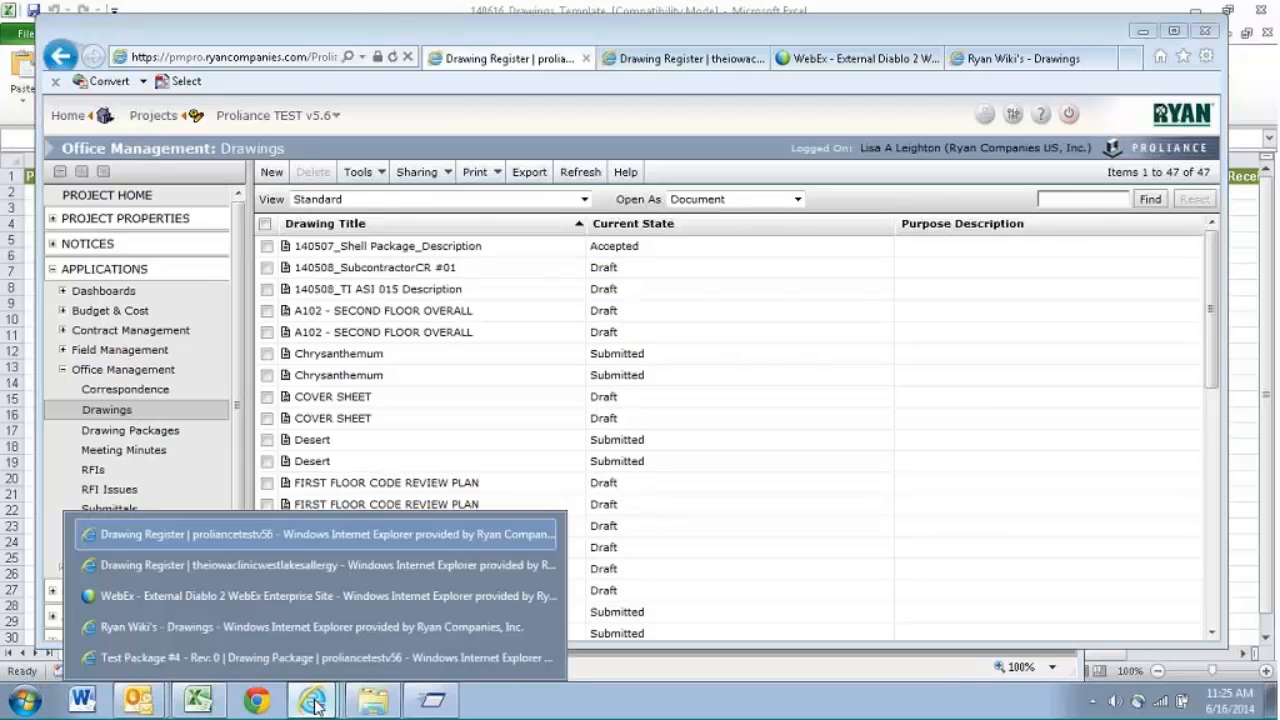
click(375, 657)
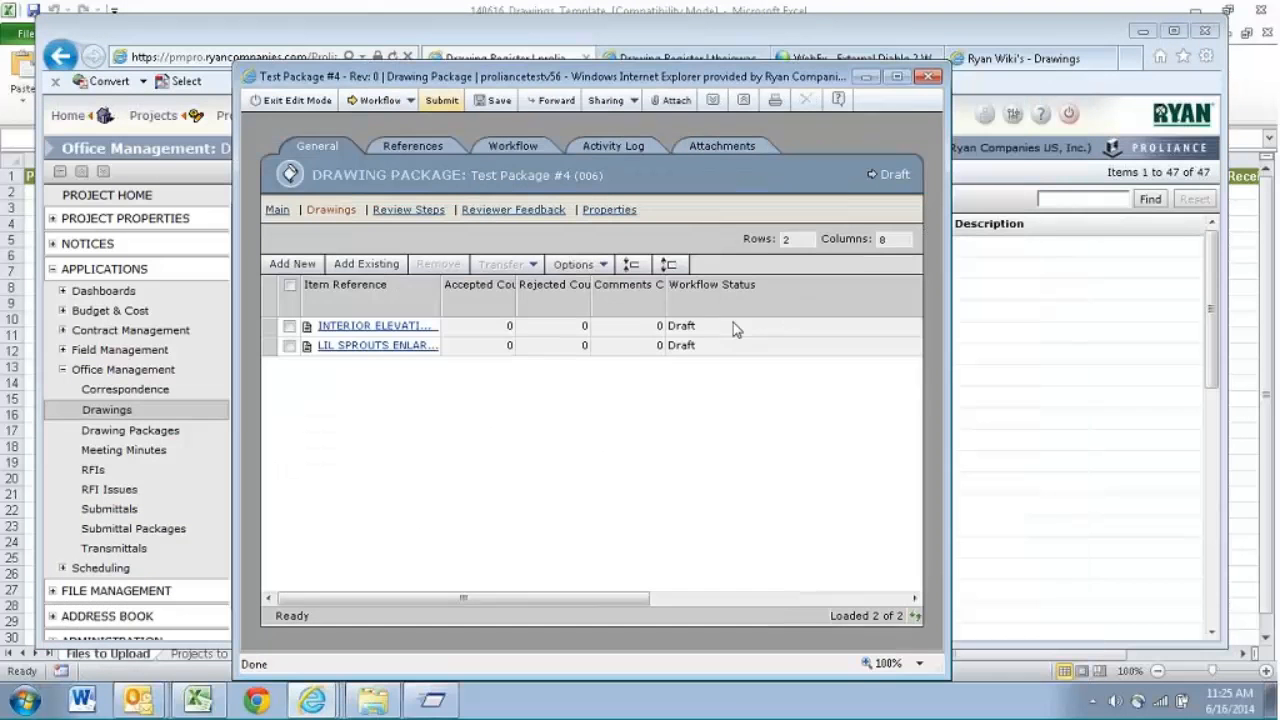
mouse_move(463, 598)
mouse_down()
mouse_move(572, 598)
mouse_move(463, 598)
mouse_up()
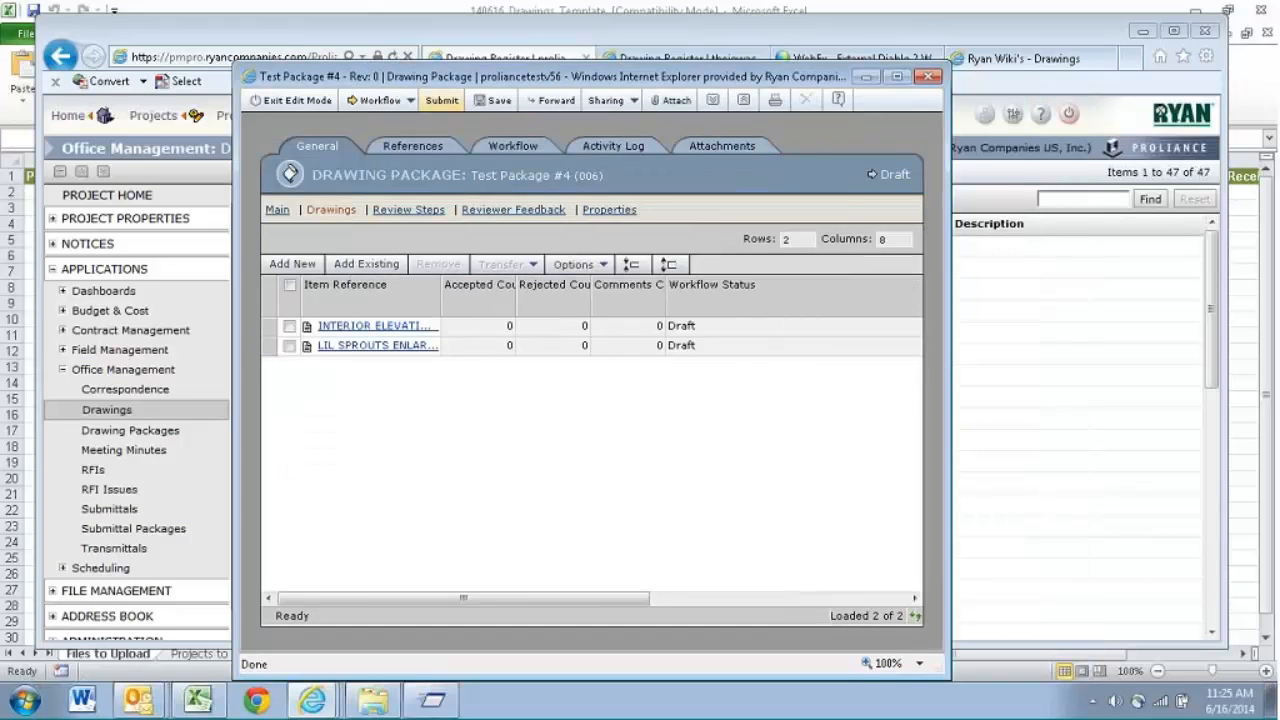
click(497, 102)
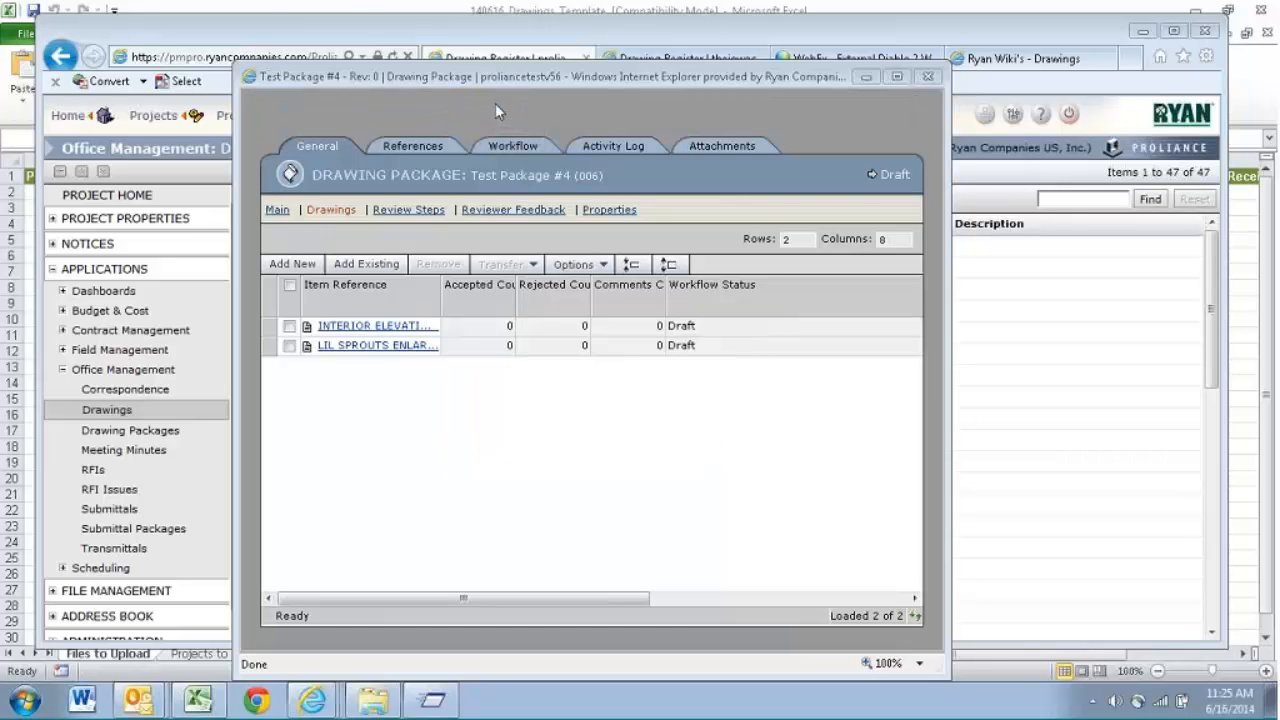
- Execute the Complete workflow on Test Package #4 with default settings, return to the register, and view the Drawing Packages list
click(406, 102)
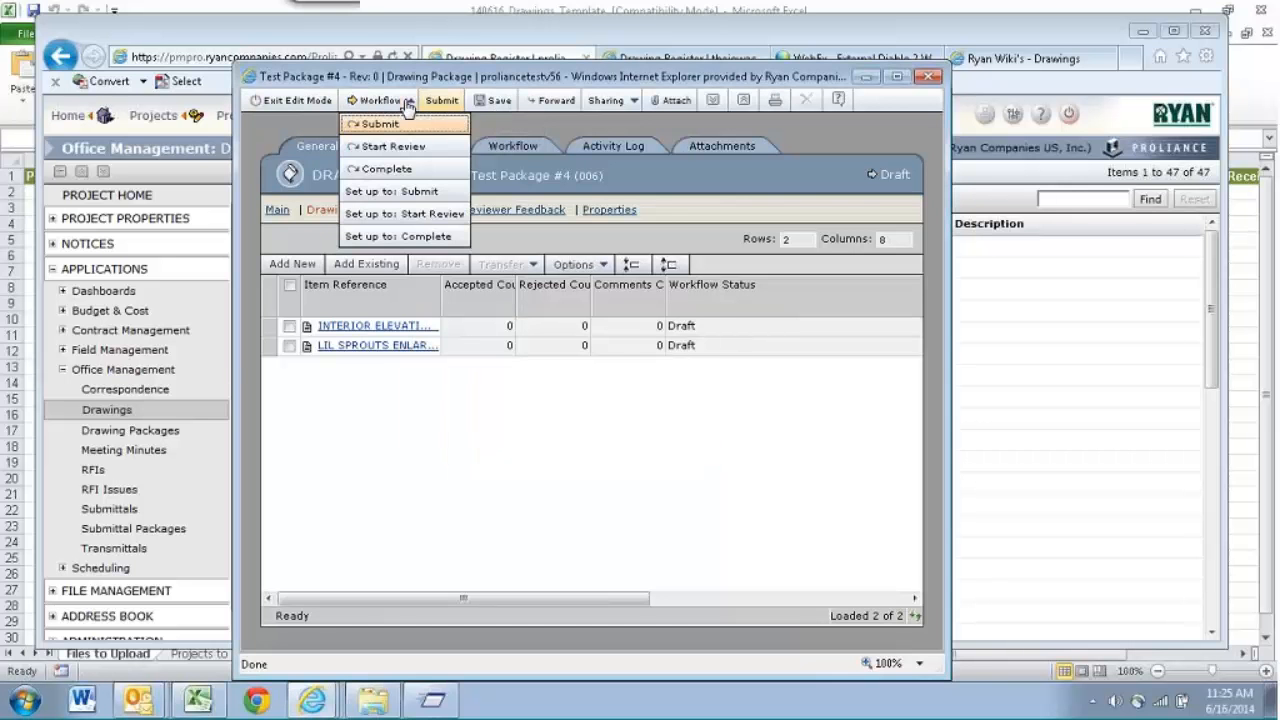
click(383, 172)
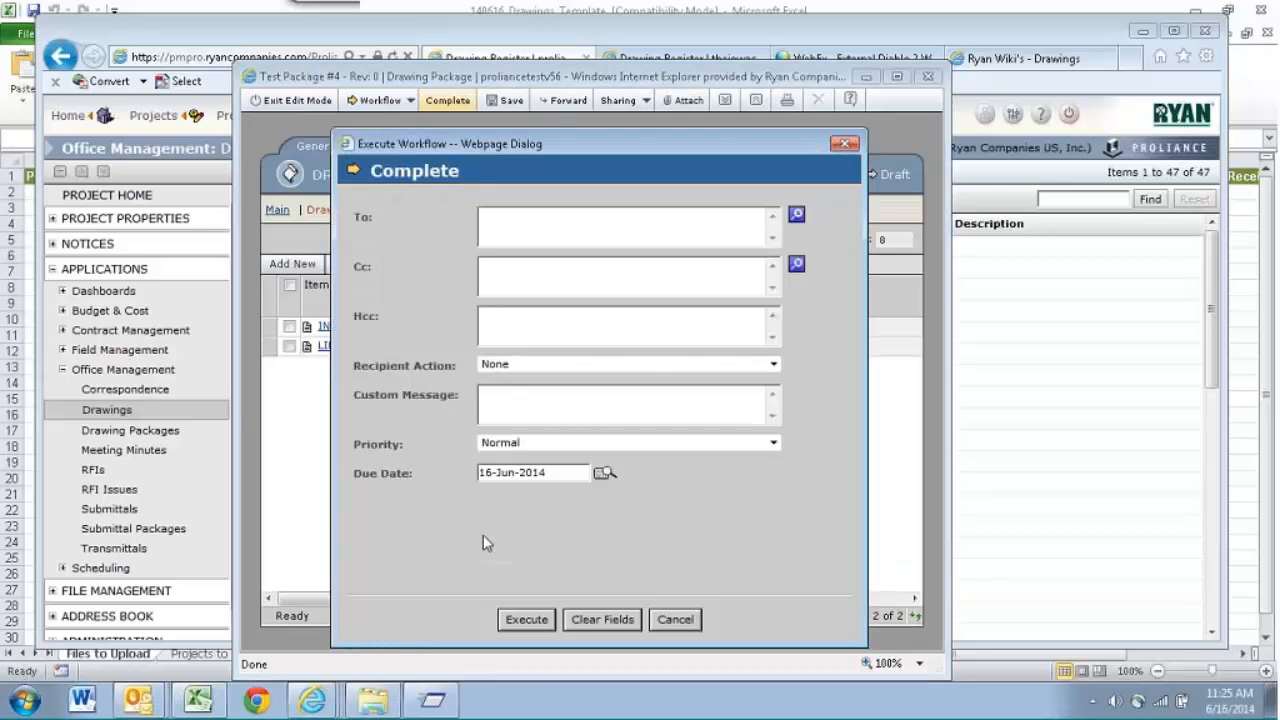
click(534, 620)
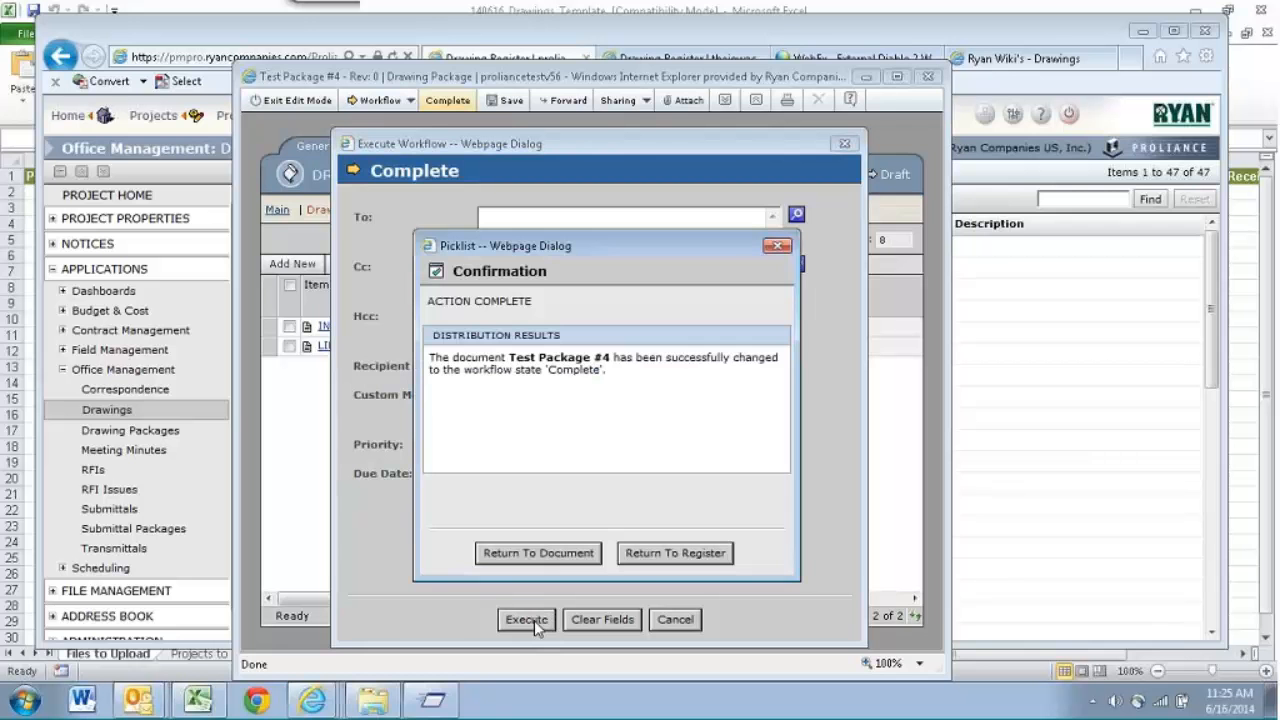
click(675, 556)
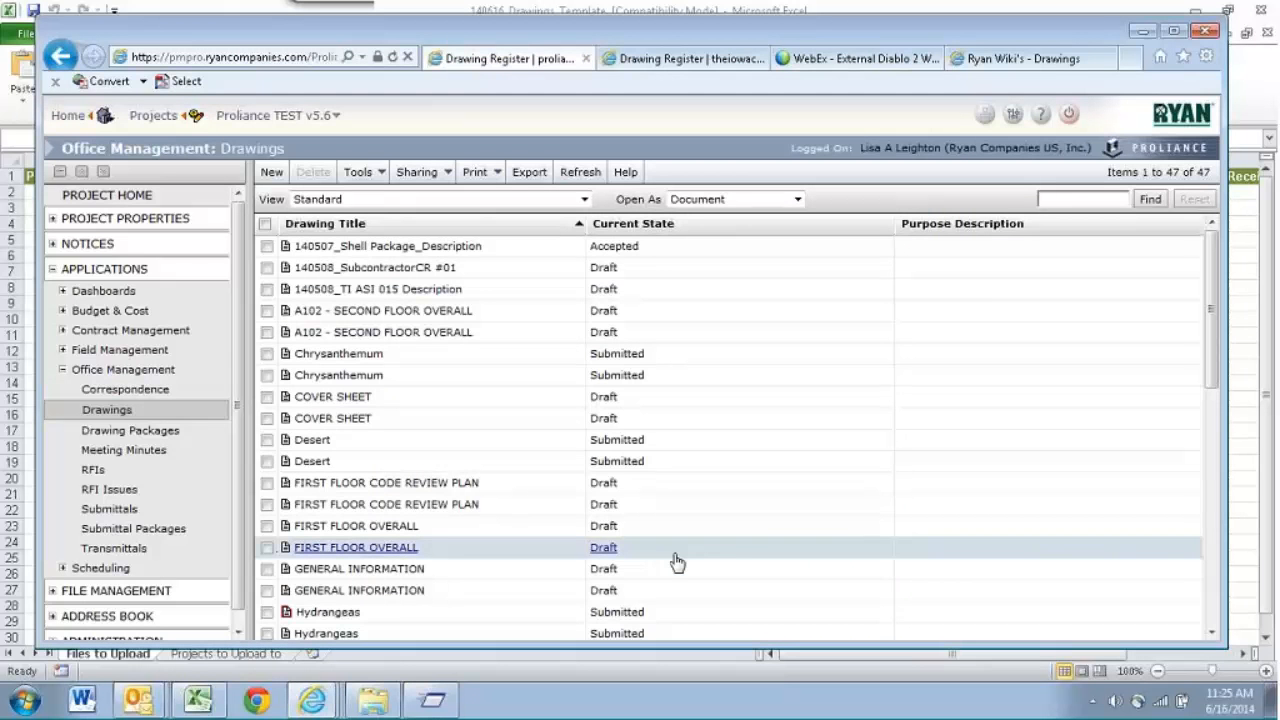
click(174, 437)
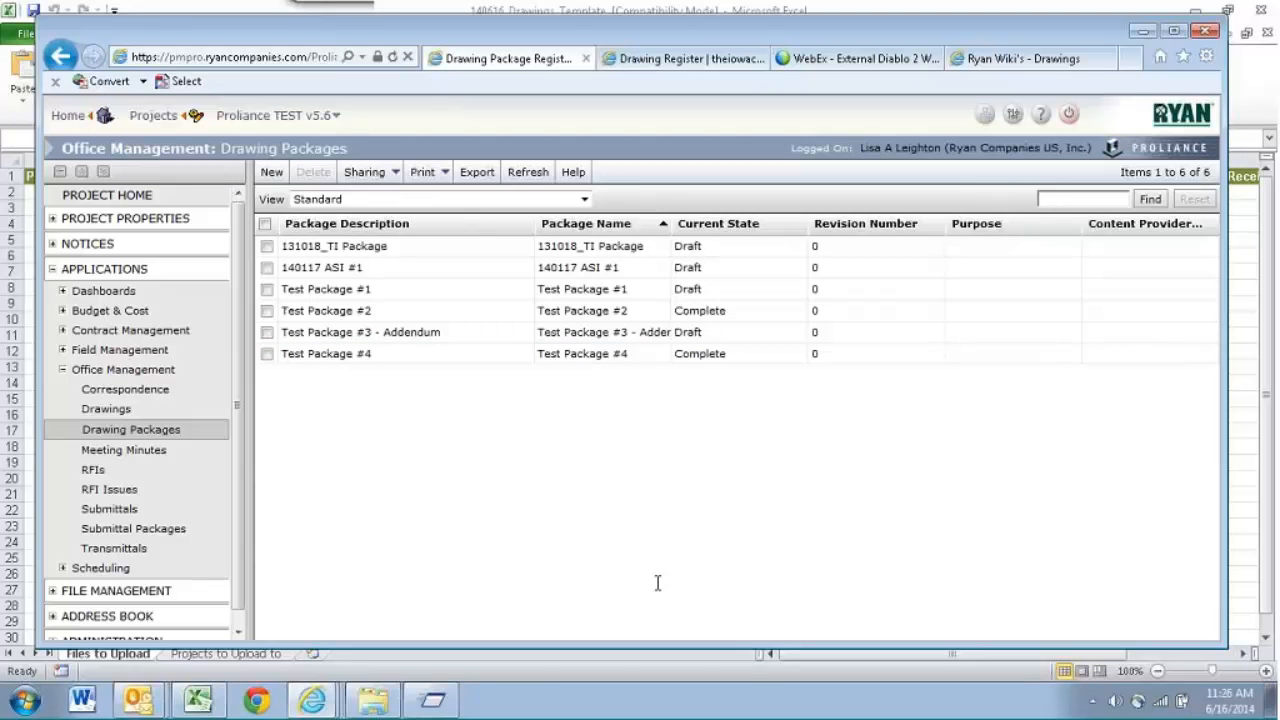
- Switch to AirServer, view the Architectural drawings in the Prolog Mobile Test Project's File Library, and check the Excel drawings template
click(24, 701)
key(Escape)
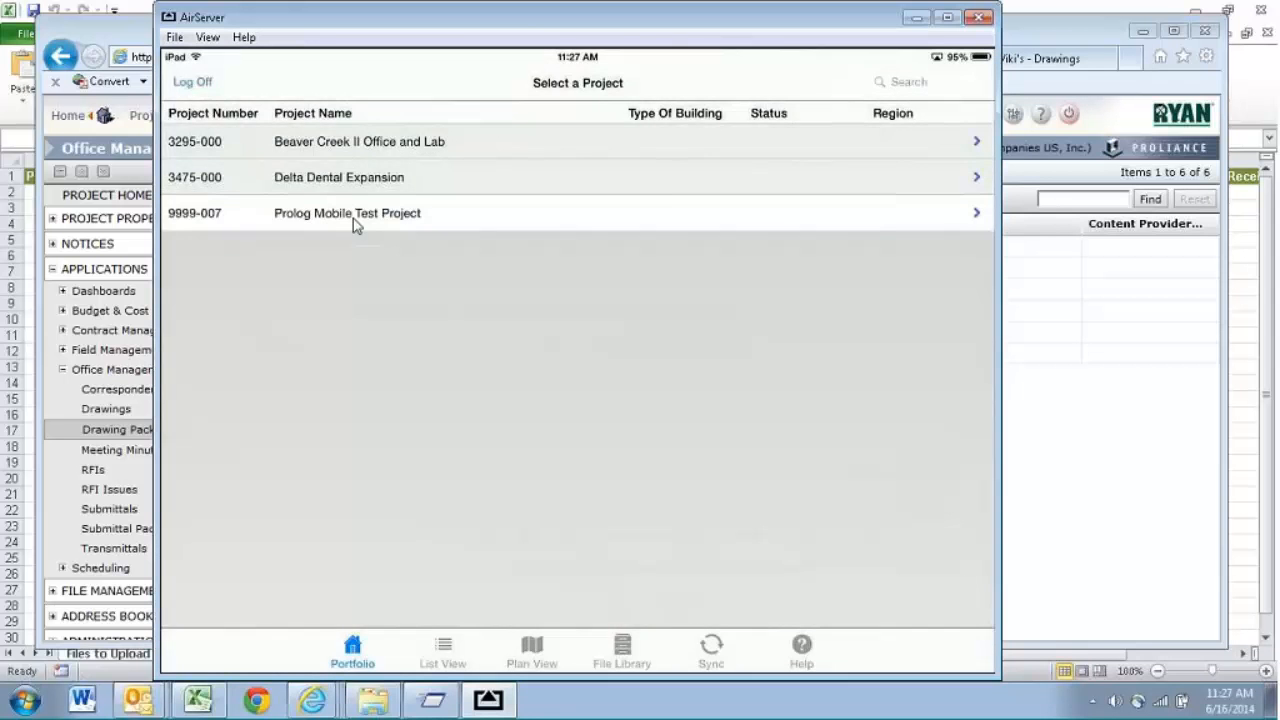
click(356, 222)
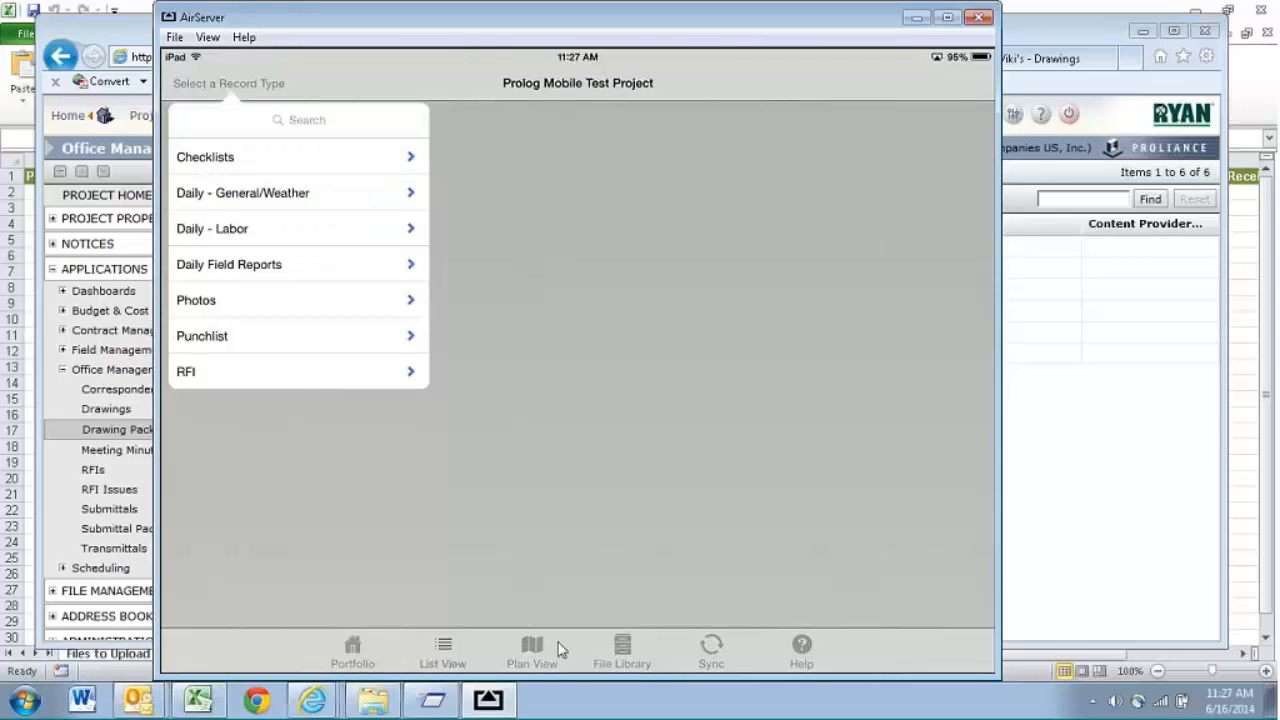
click(638, 676)
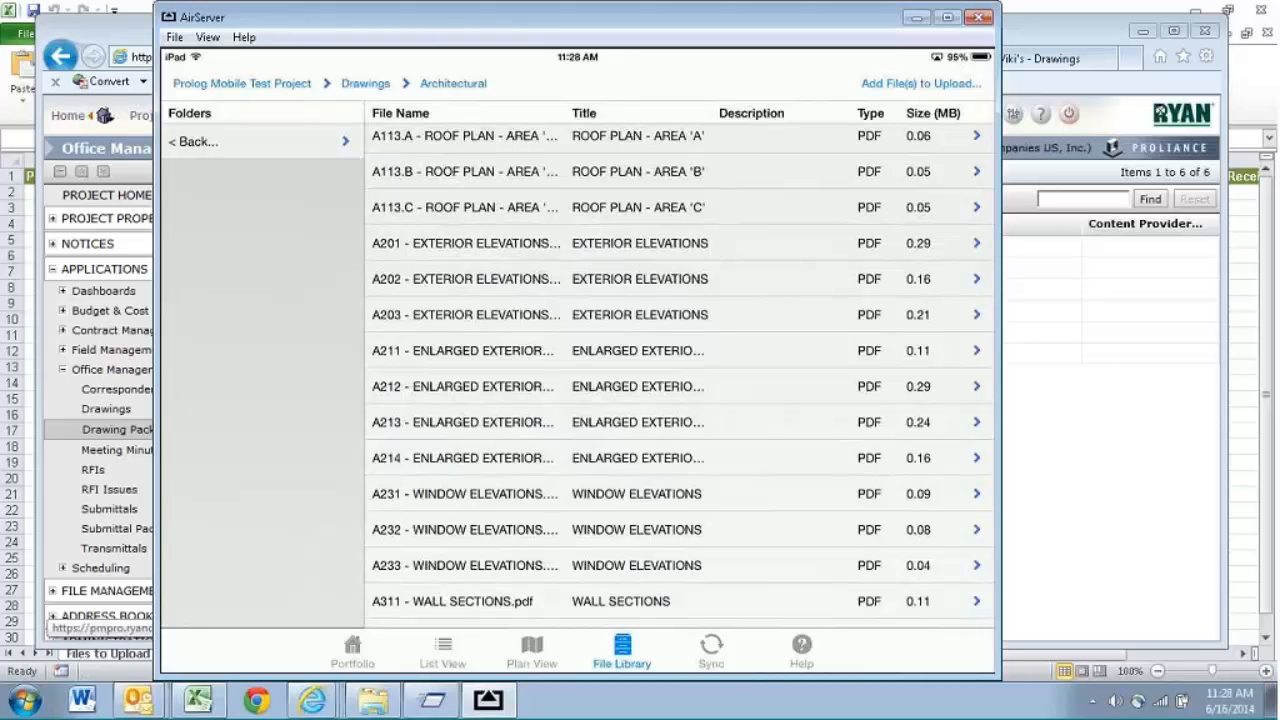
click(216, 702)
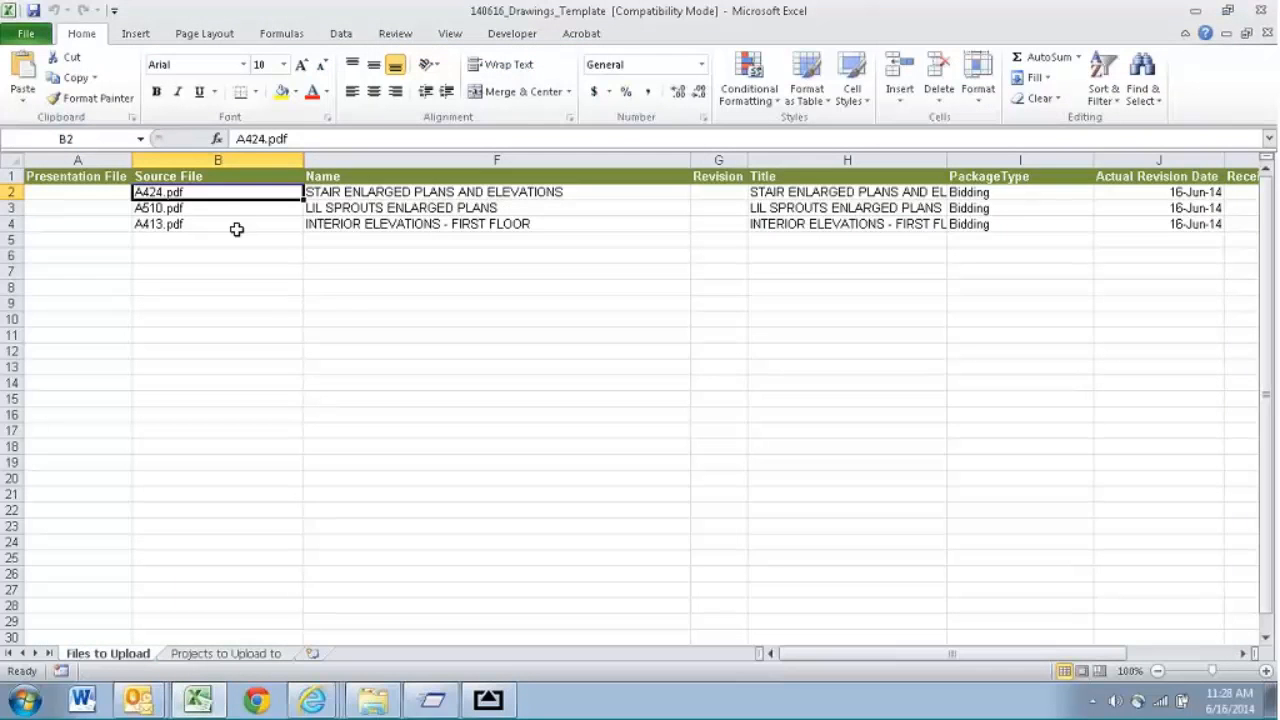
click(1193, 14)
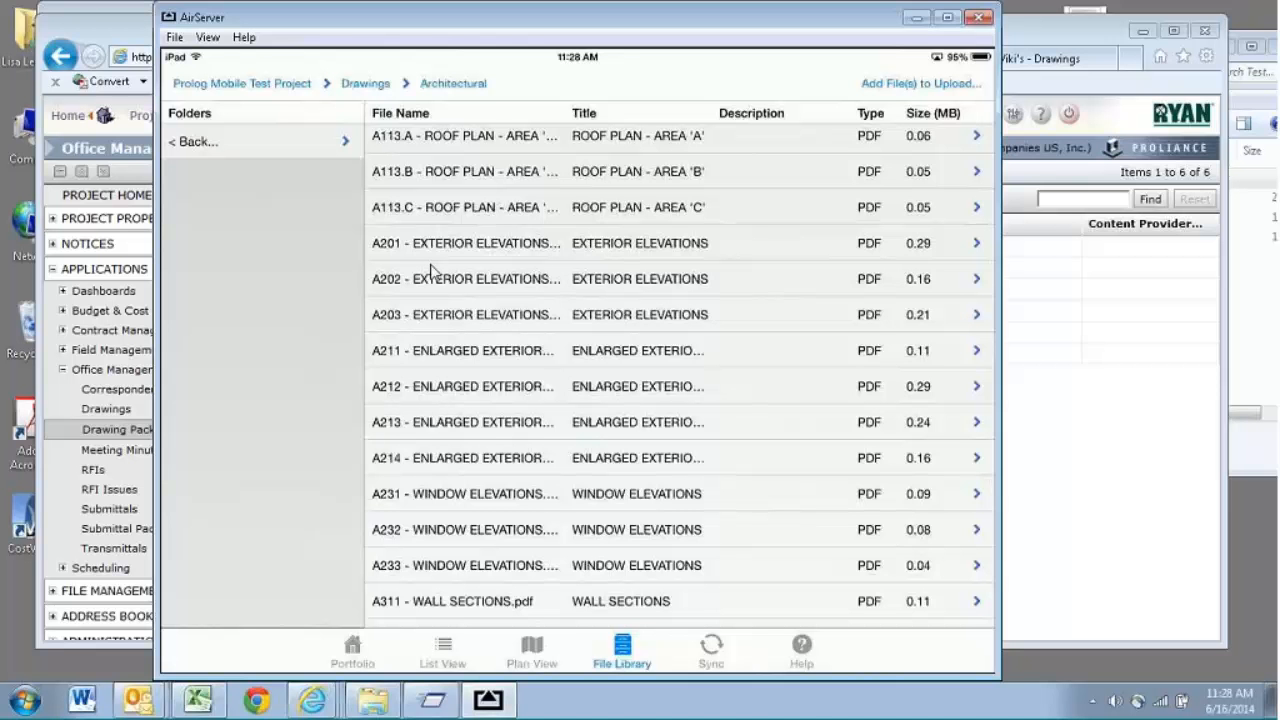
- Browse the Architectural drawing files, view A524 - INTERIOR ELEVATIONS - SECOND FLOOR.pdf, and close AirServer
scroll(431, 271, down, 5)
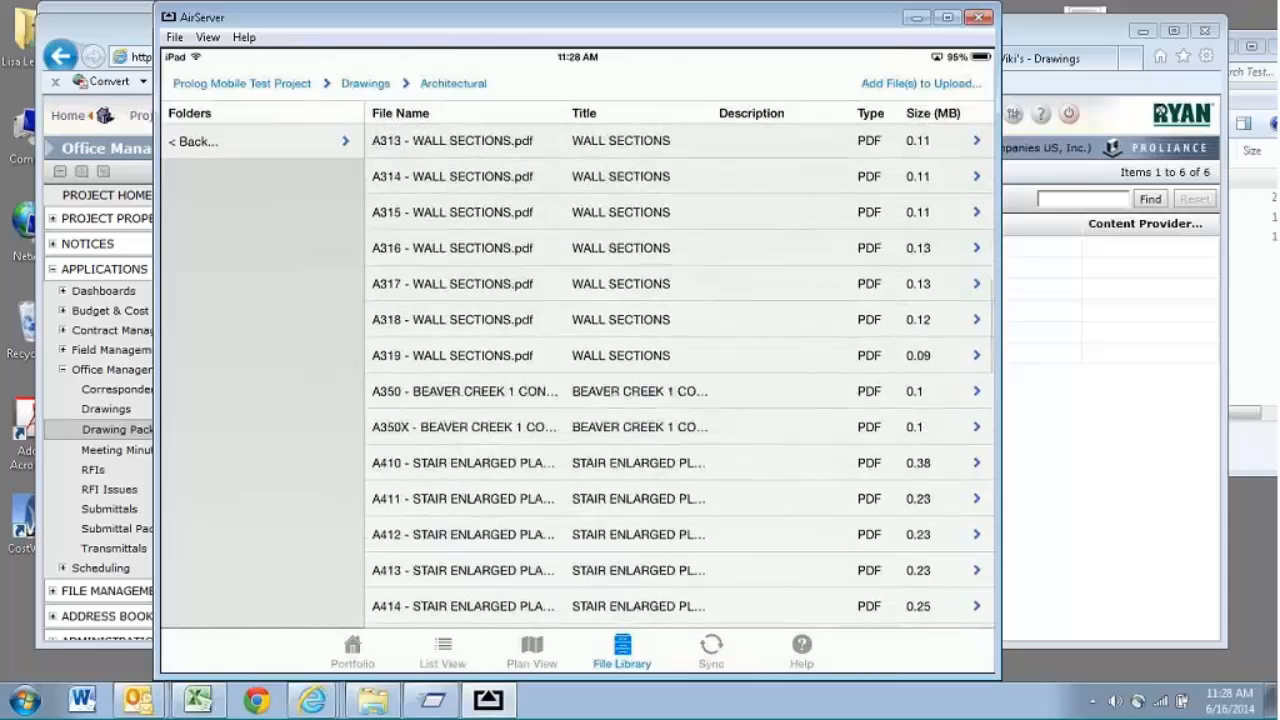
scroll(680, 376, down, 5)
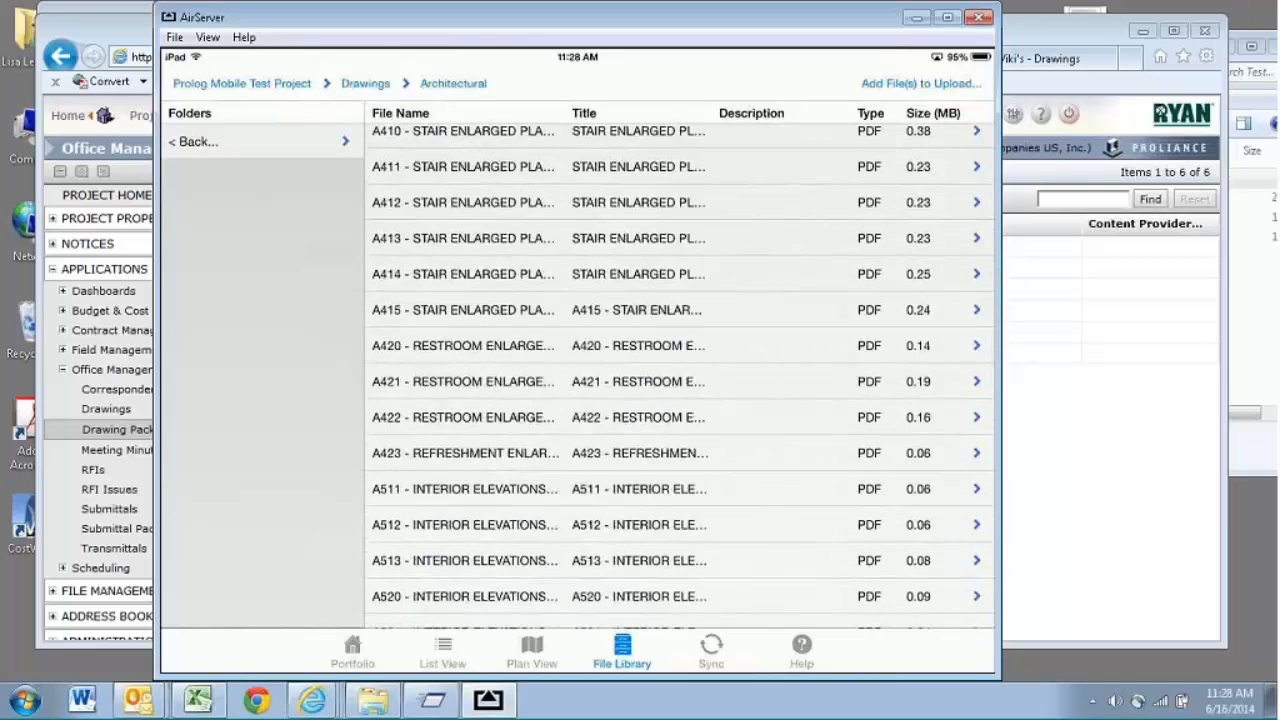
scroll(680, 376, down, 5)
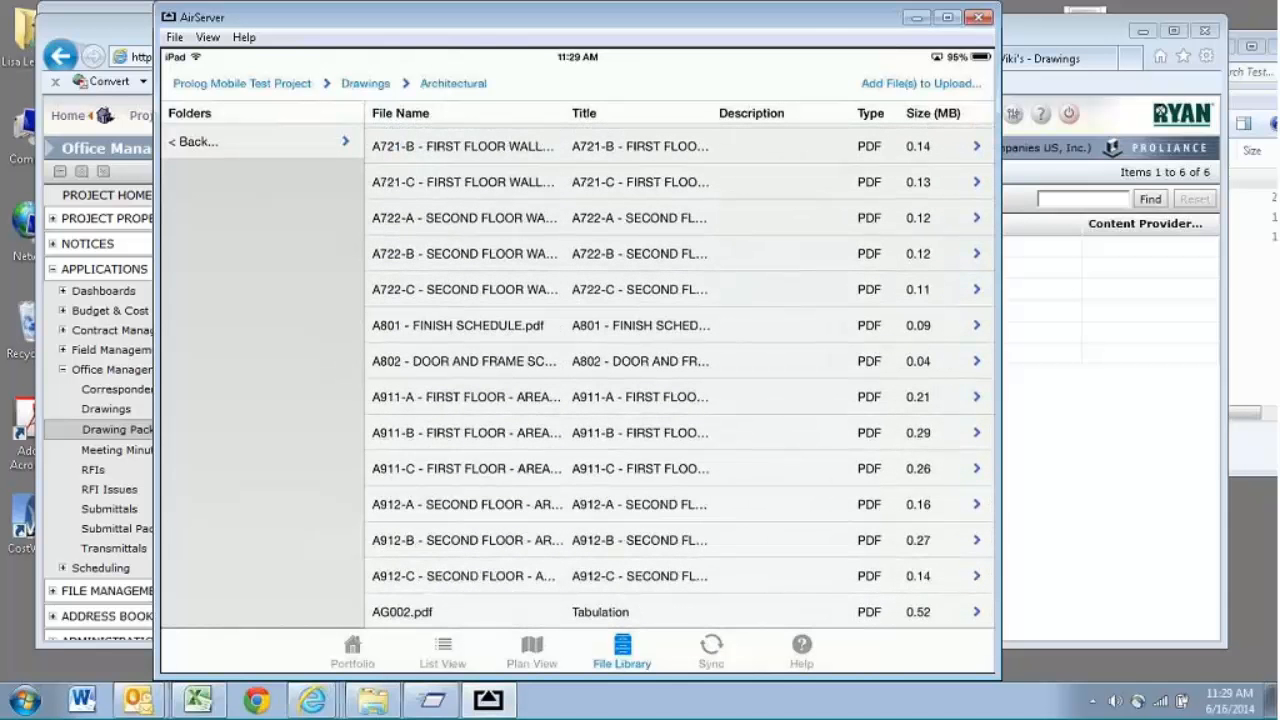
scroll(680, 375, up, 1)
scroll(680, 375, up, 1)
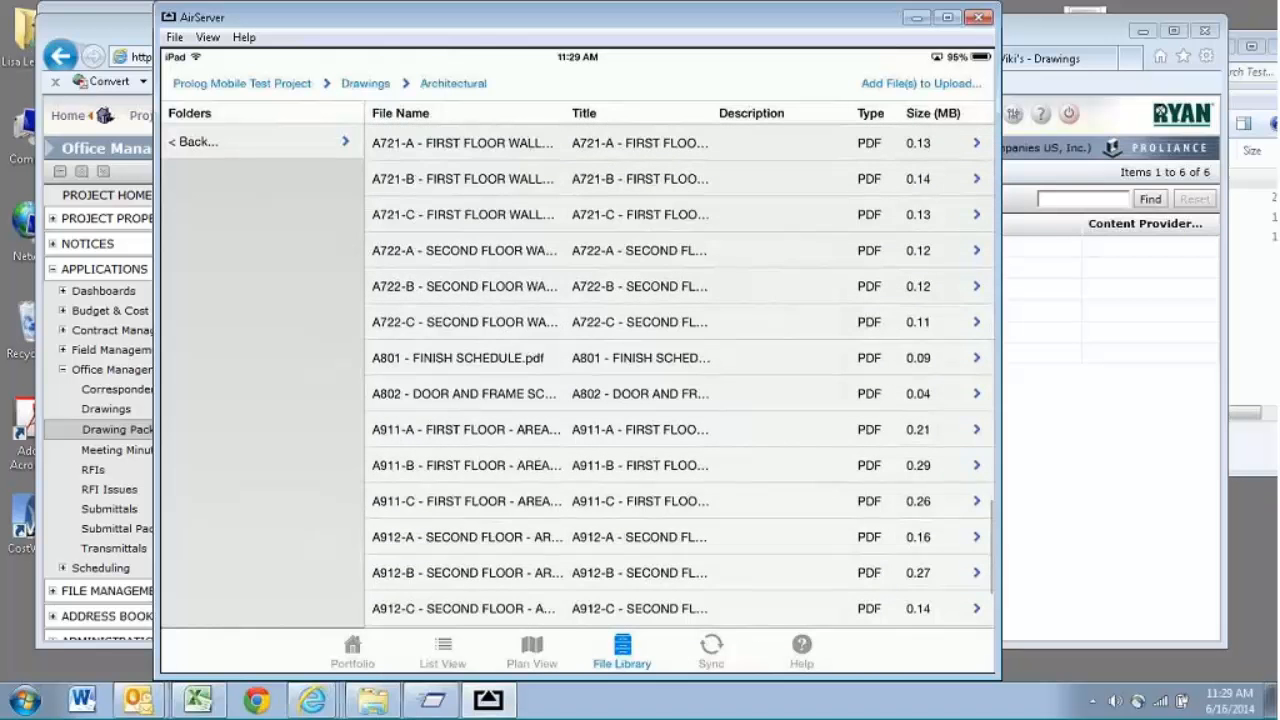
scroll(680, 375, up, 10)
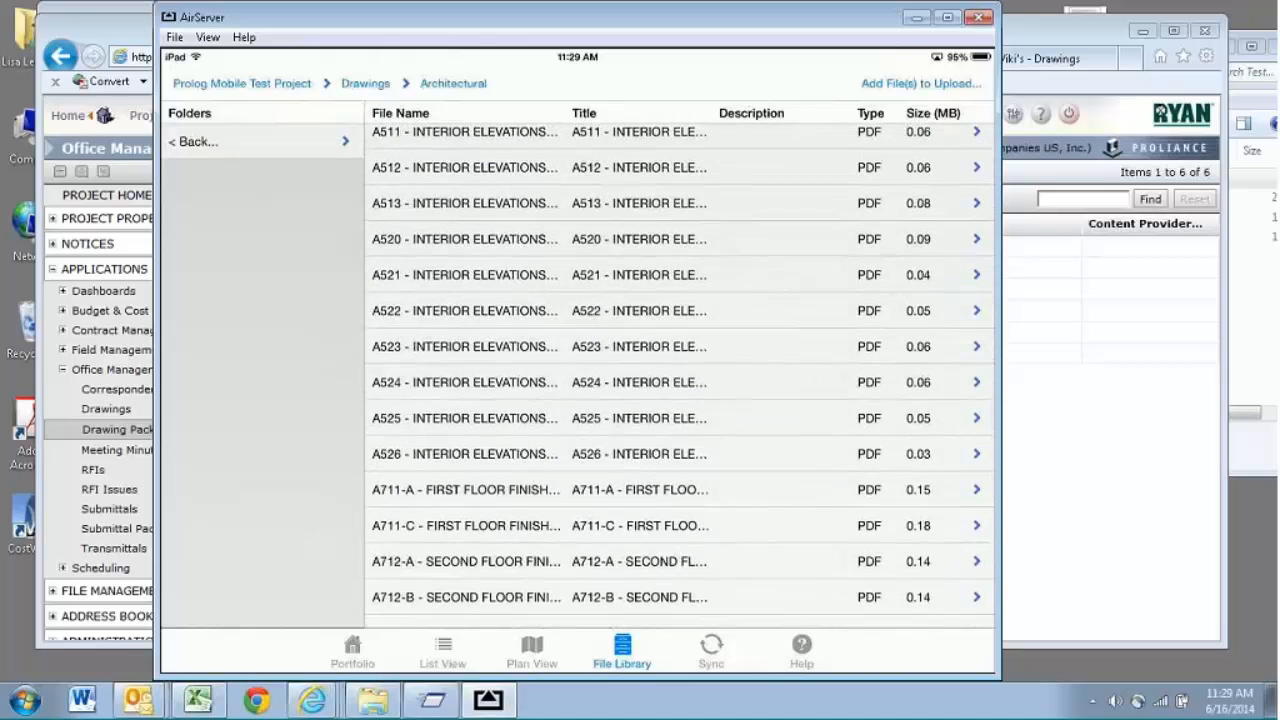
click(680, 382)
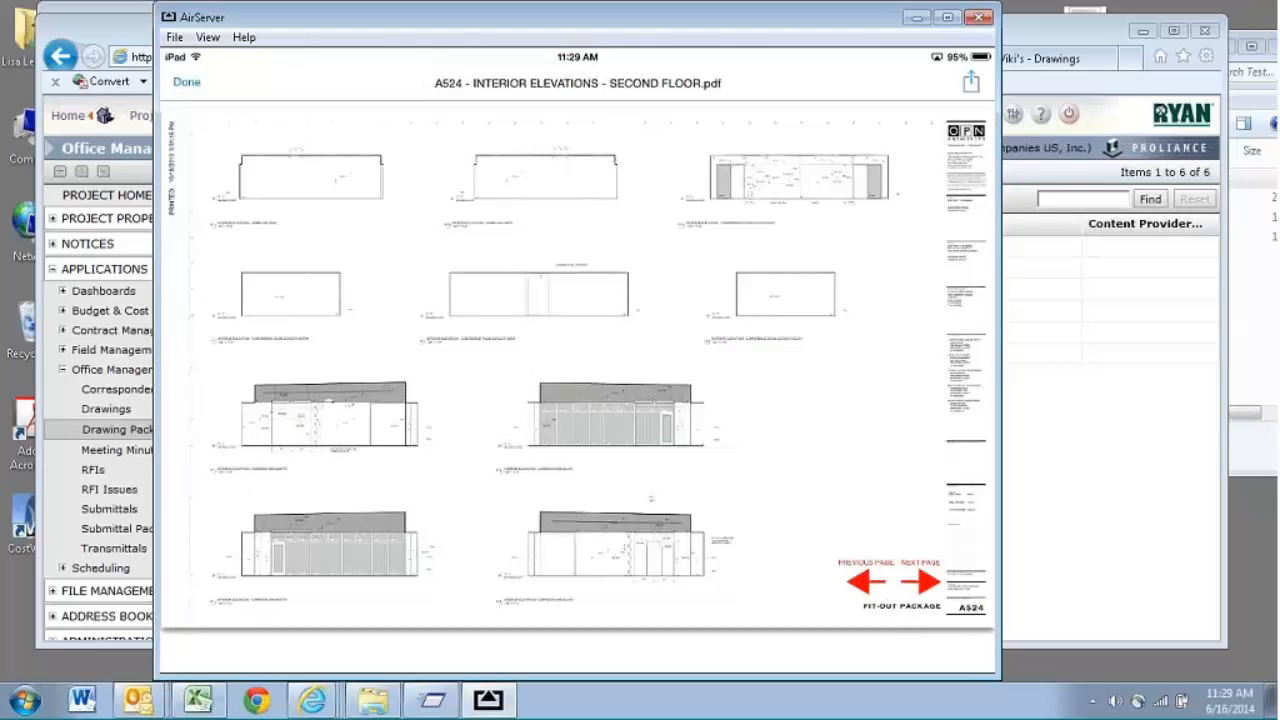
click(980, 19)
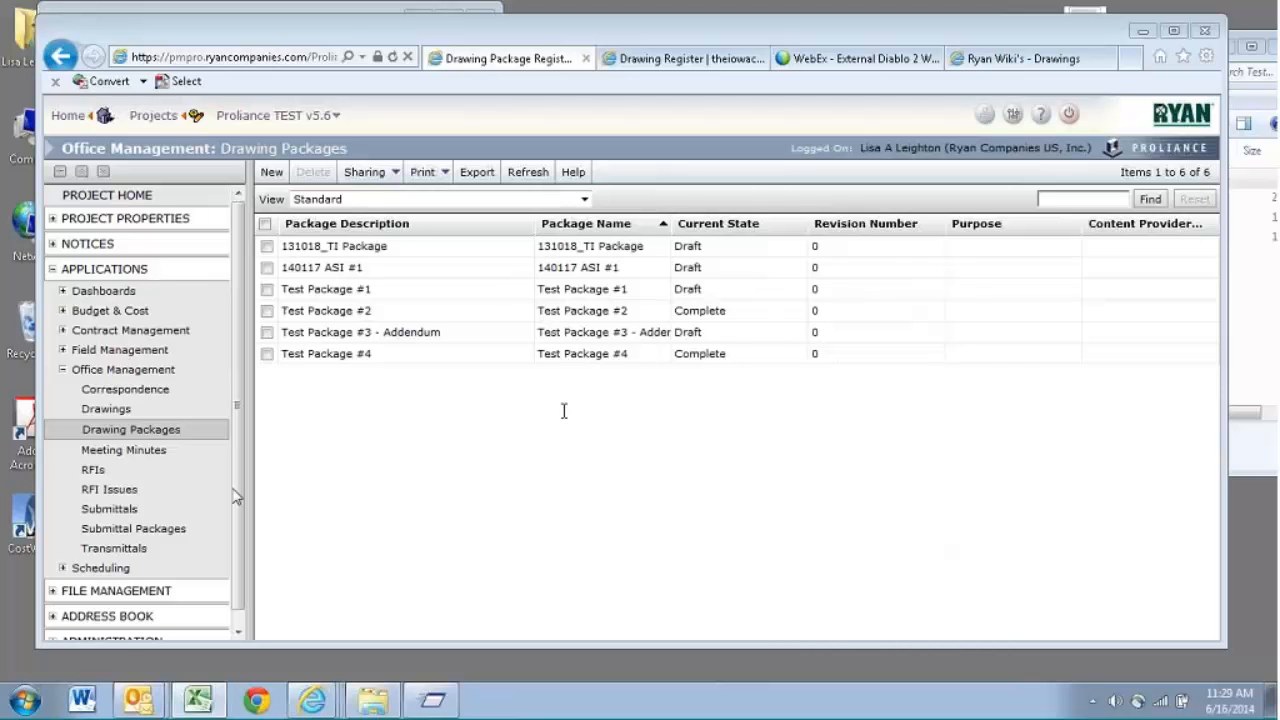
- Create a new transmittal in the Transmittals register and return to the register with its window left open
click(140, 550)
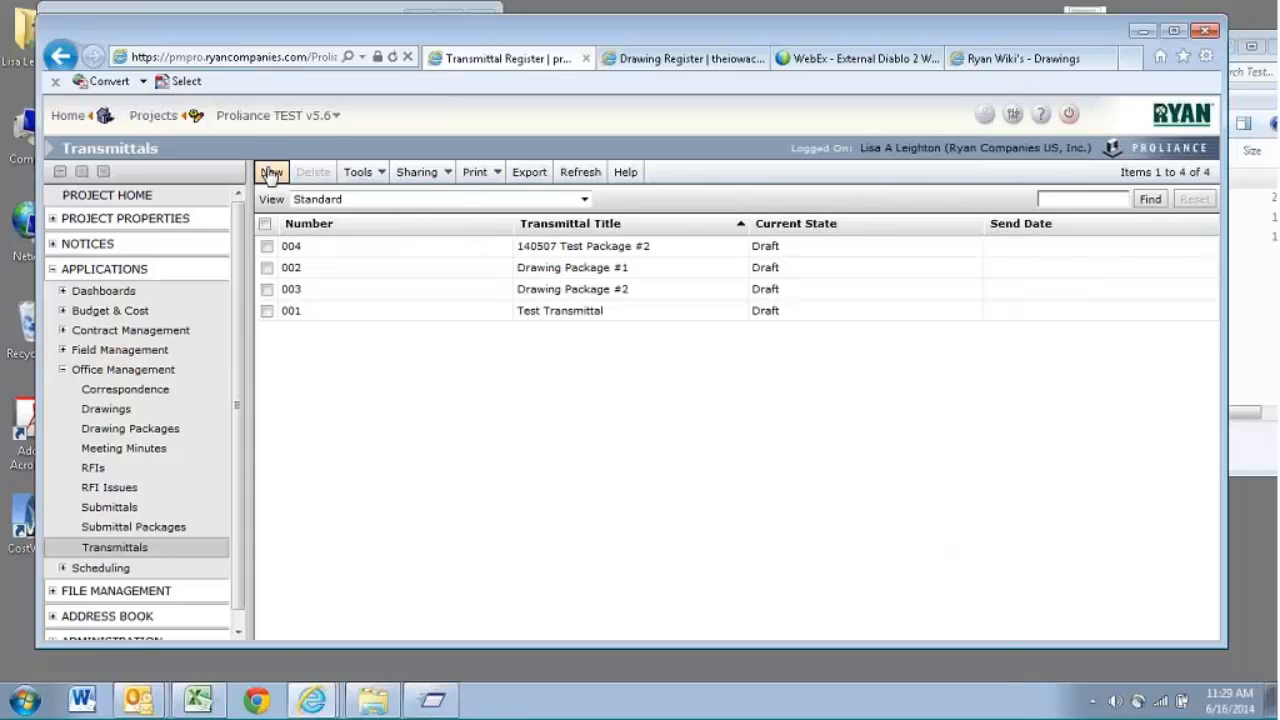
click(272, 174)
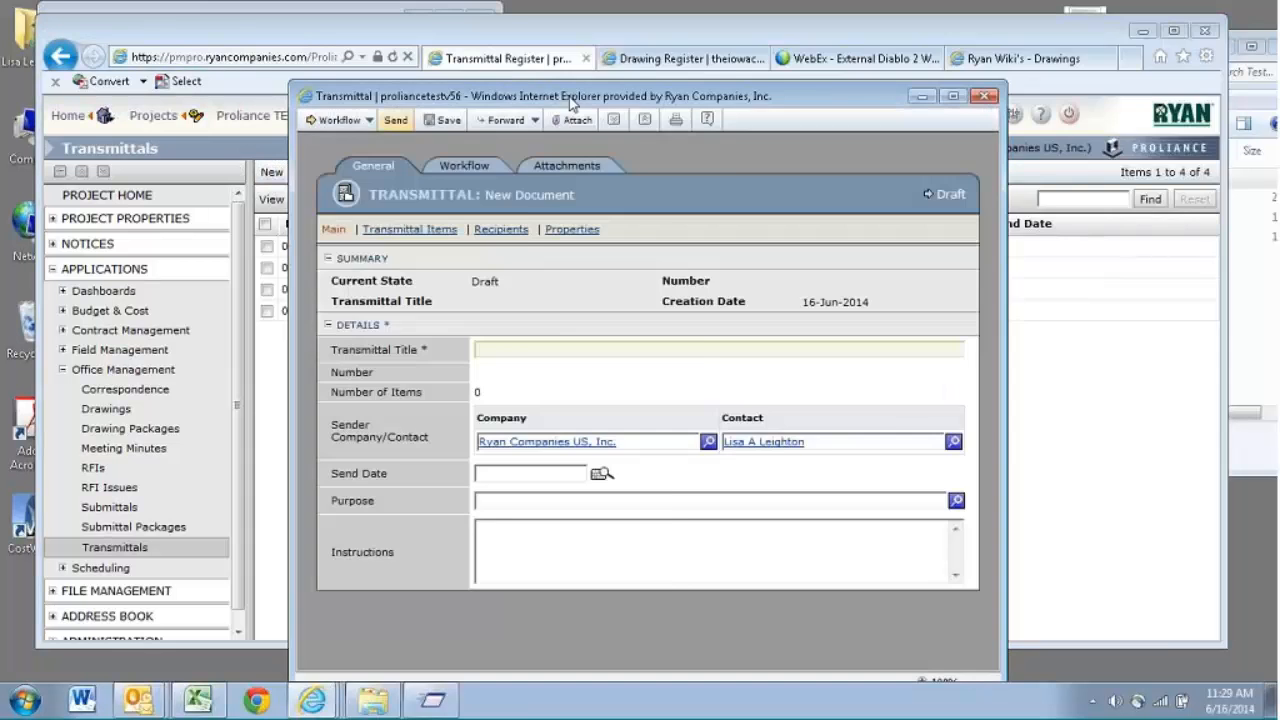
drag(572, 102, 798, 65)
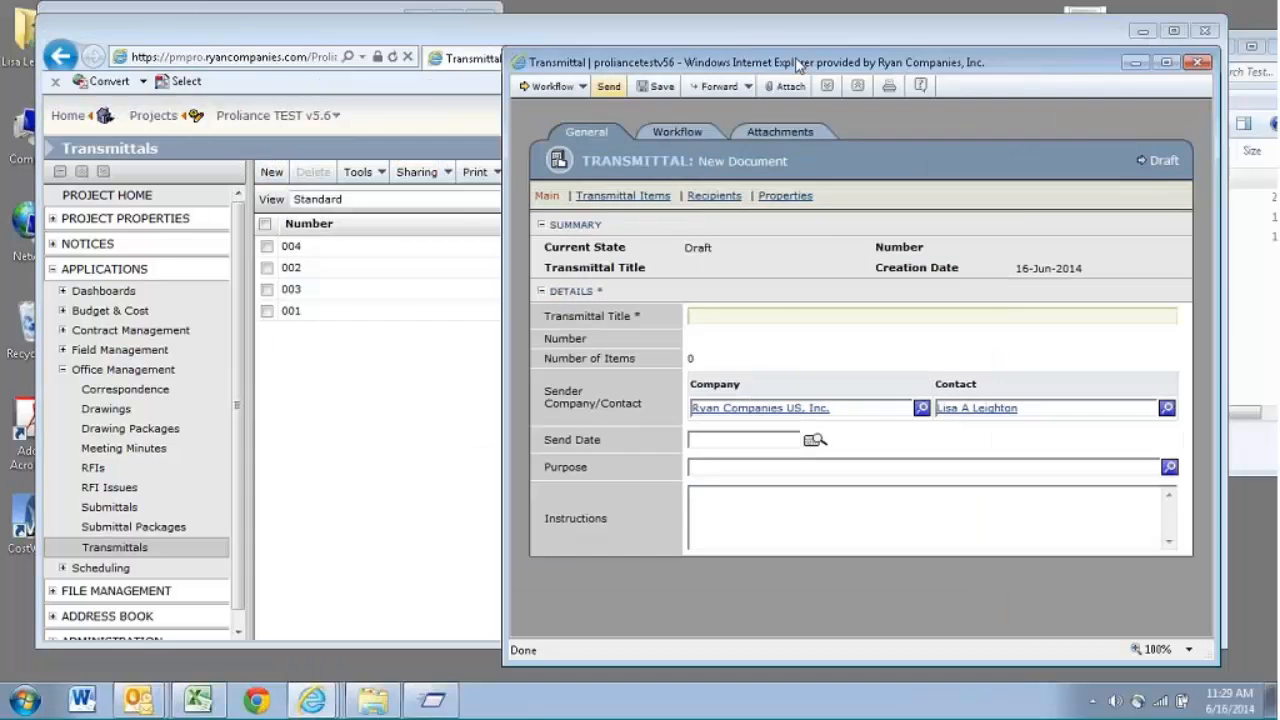
click(432, 412)
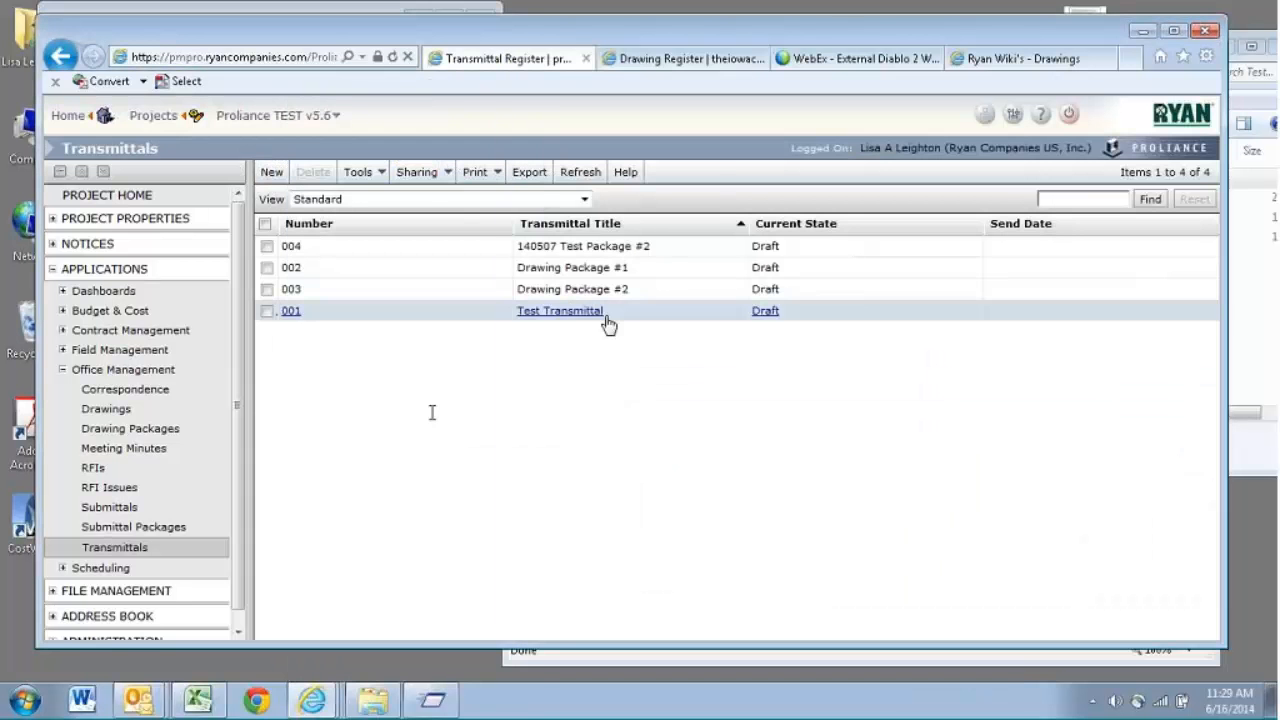
- Clone the Drawing Package #2 transmittal, title the copy Drawing Package #3, and close both transmittal windows without saving
click(562, 292)
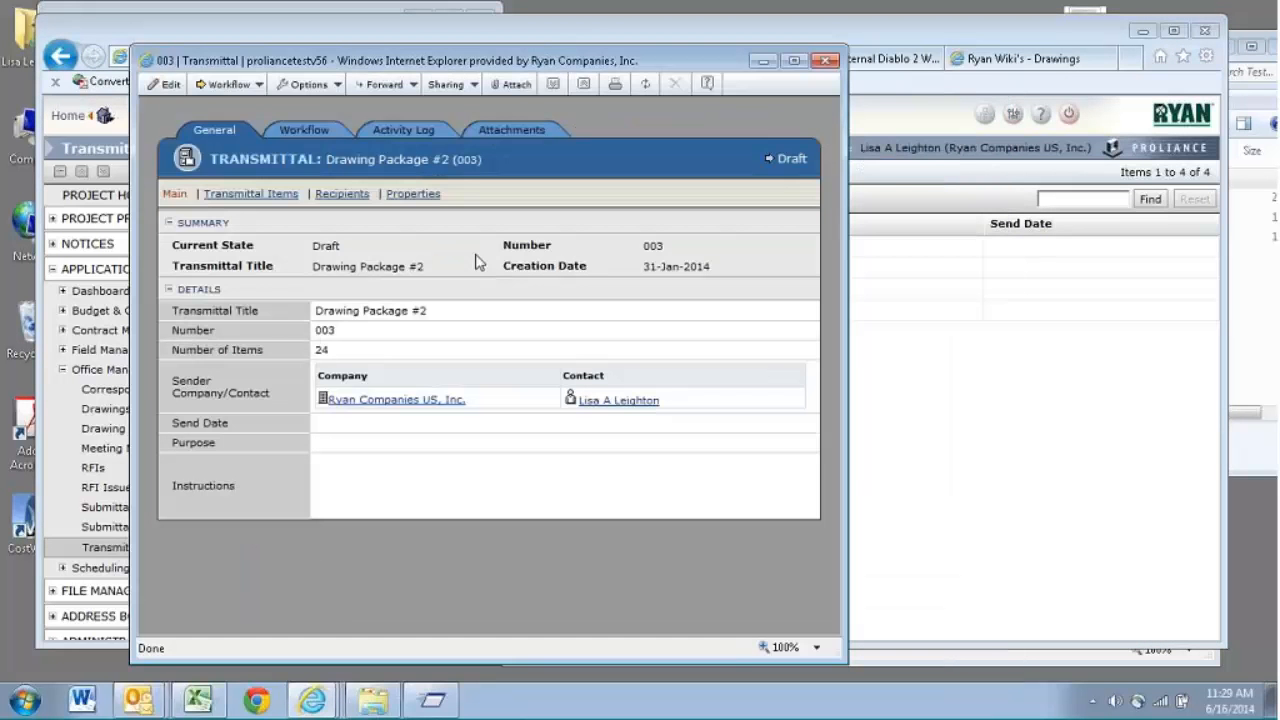
click(336, 86)
click(322, 110)
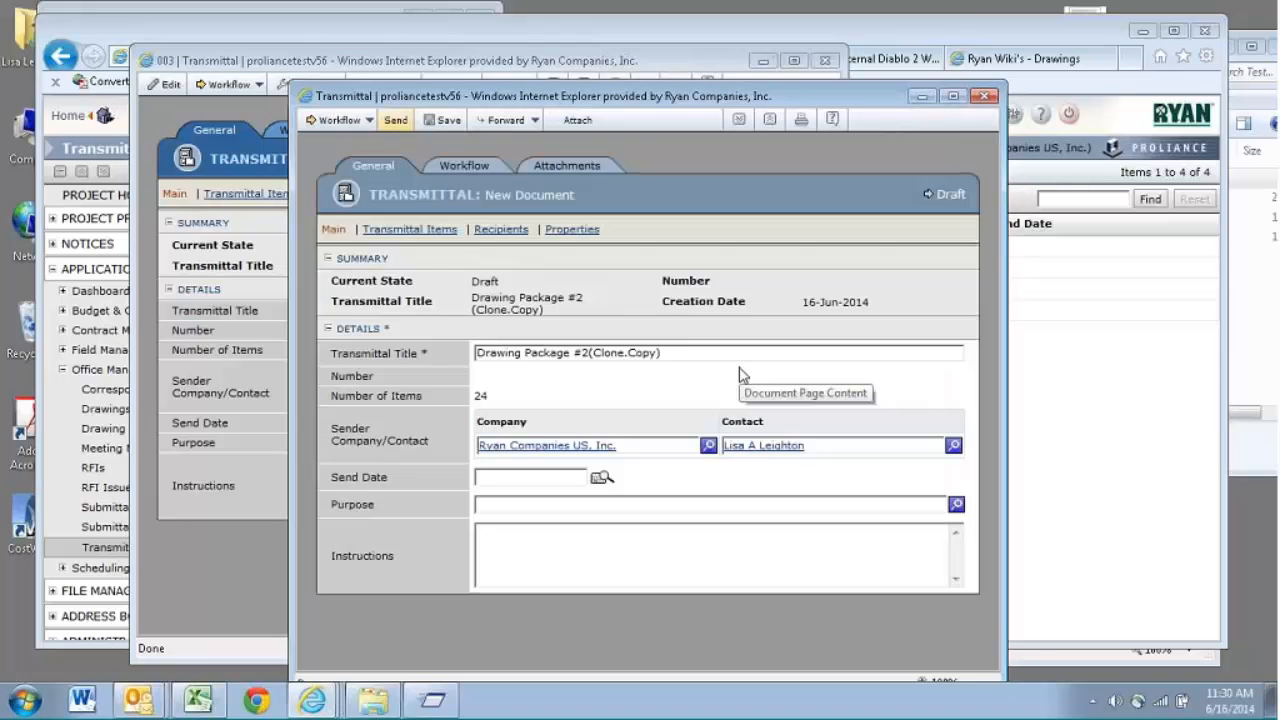
drag(662, 353, 598, 370)
key(BackSpace)
key(BackSpace)
key(BackSpace)
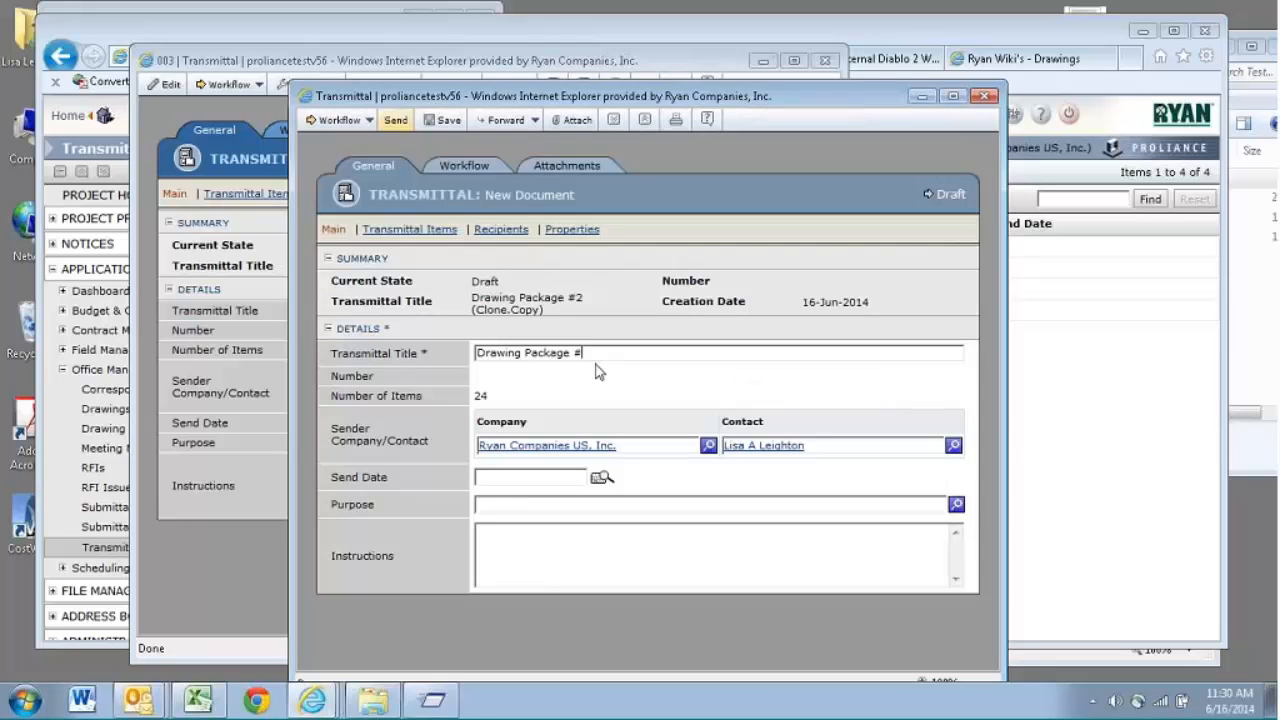
text(3)
click(986, 97)
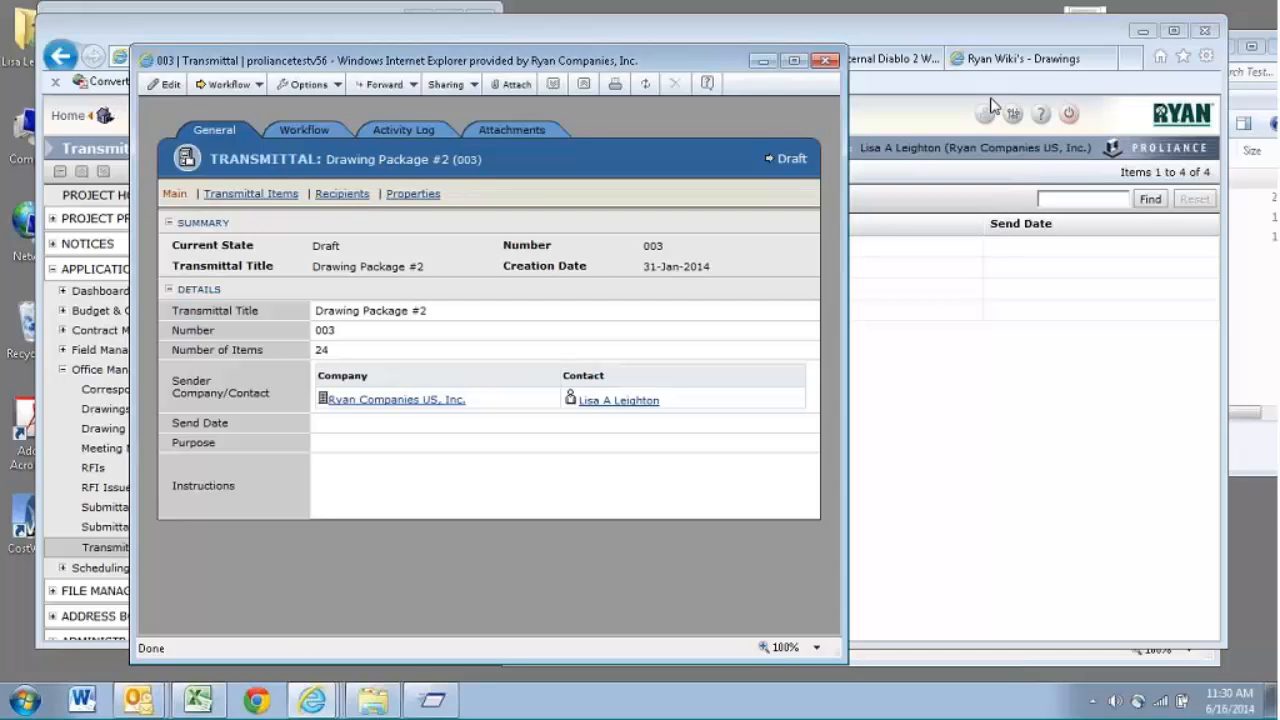
click(825, 60)
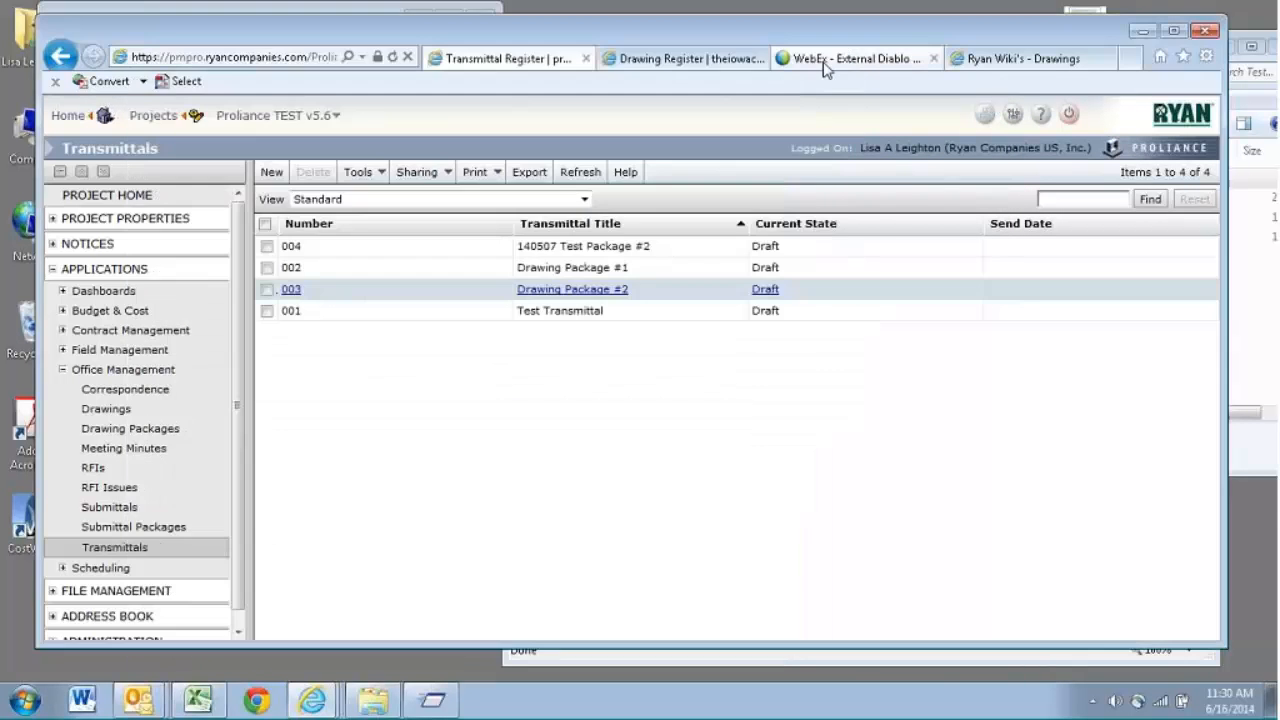
- Return to the blank new transmittal and enter Drawing Package #3 as its title
click(548, 657)
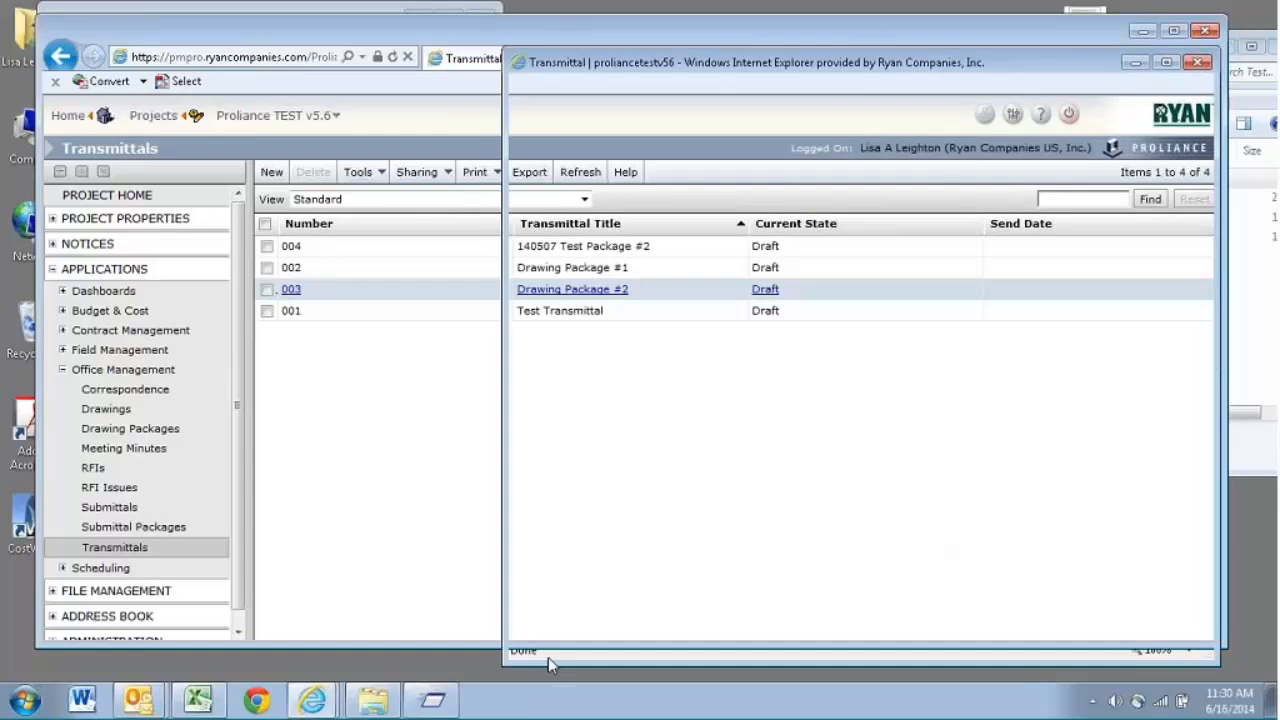
click(795, 315)
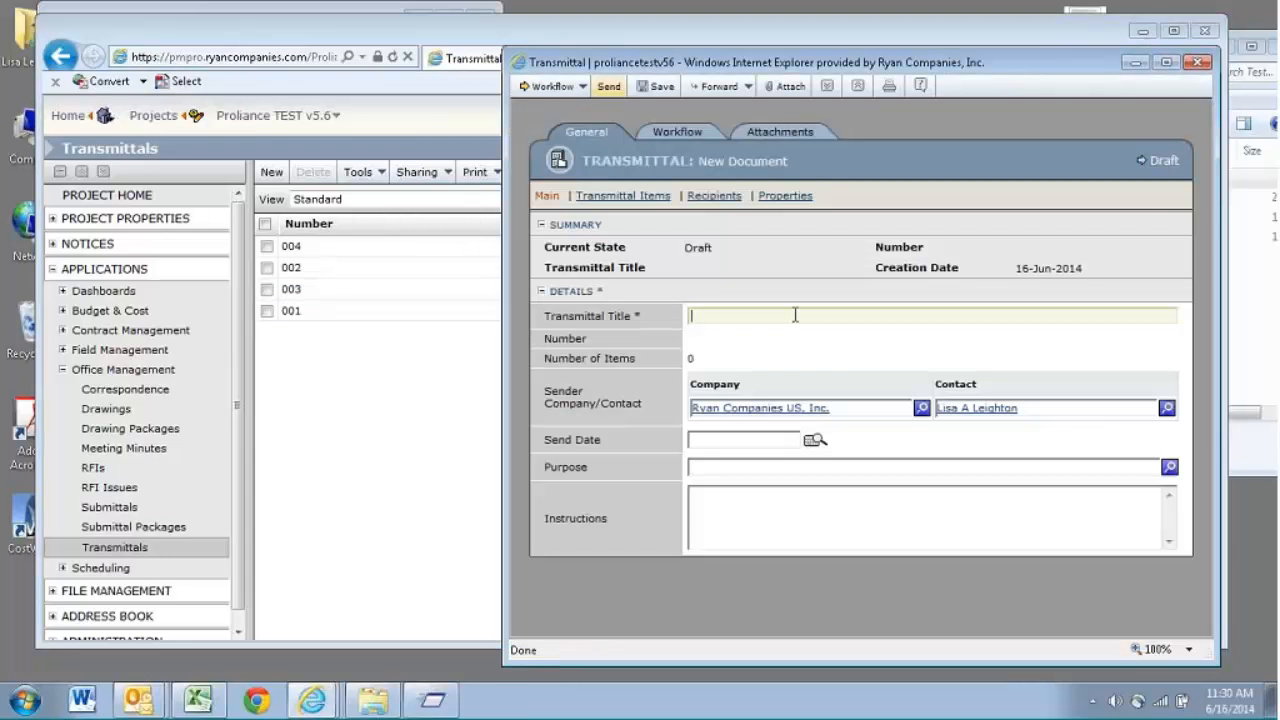
text(Drawing Package #3)
- View the Transmittals register of The Iowa Clinic West Lakes Allergy project
click(371, 283)
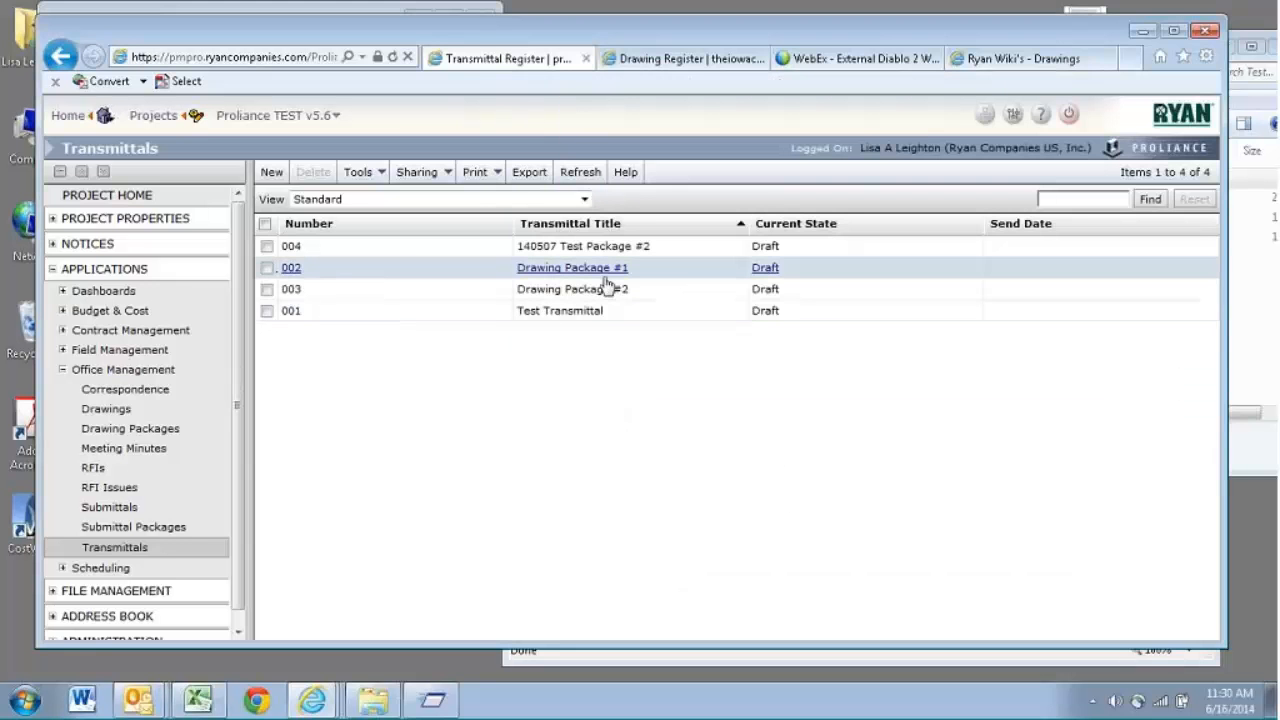
click(688, 60)
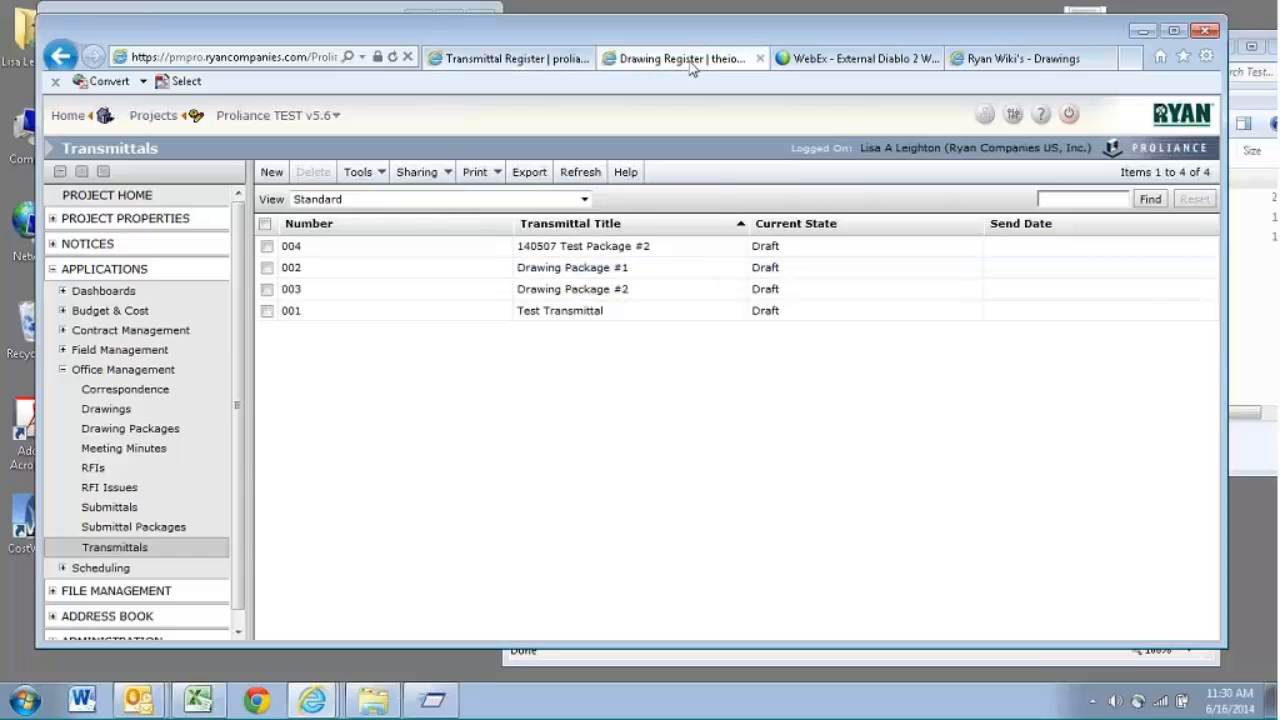
click(126, 546)
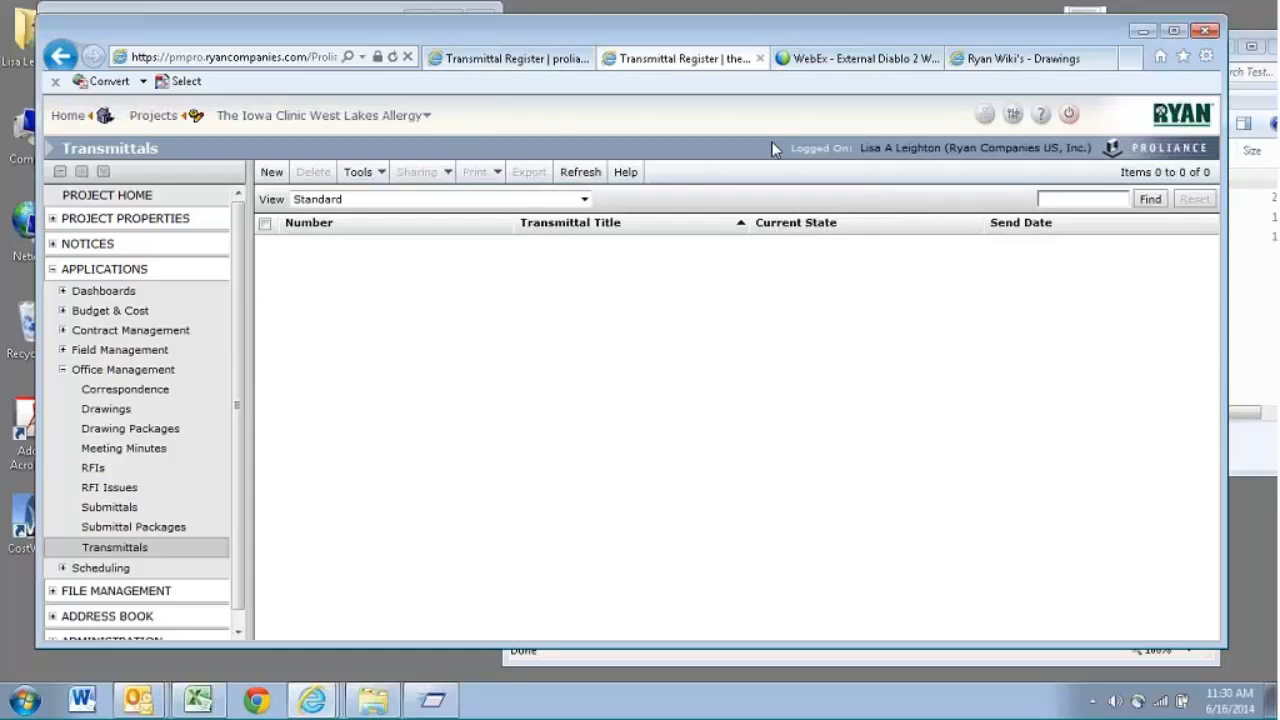
- Open Proliance in a new browser tab and enter the Beaver Creek II Office and Lab project
click(1130, 58)
click(1160, 60)
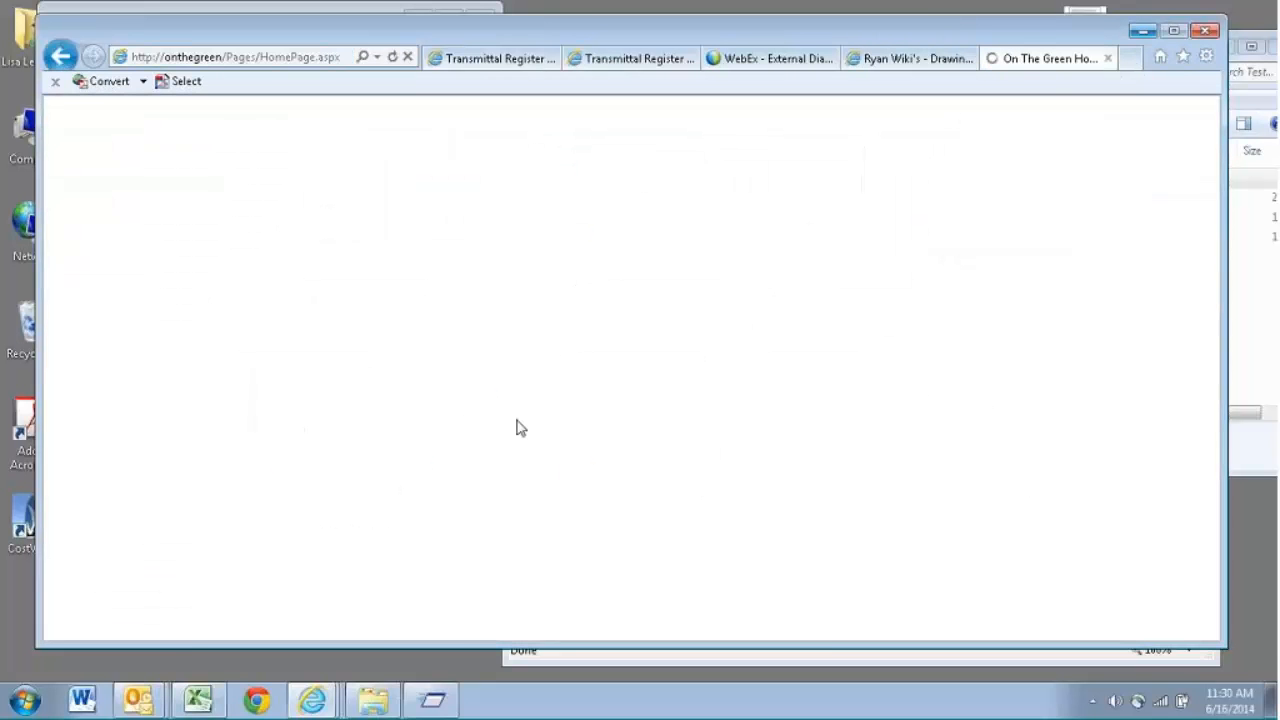
click(1183, 57)
click(1005, 247)
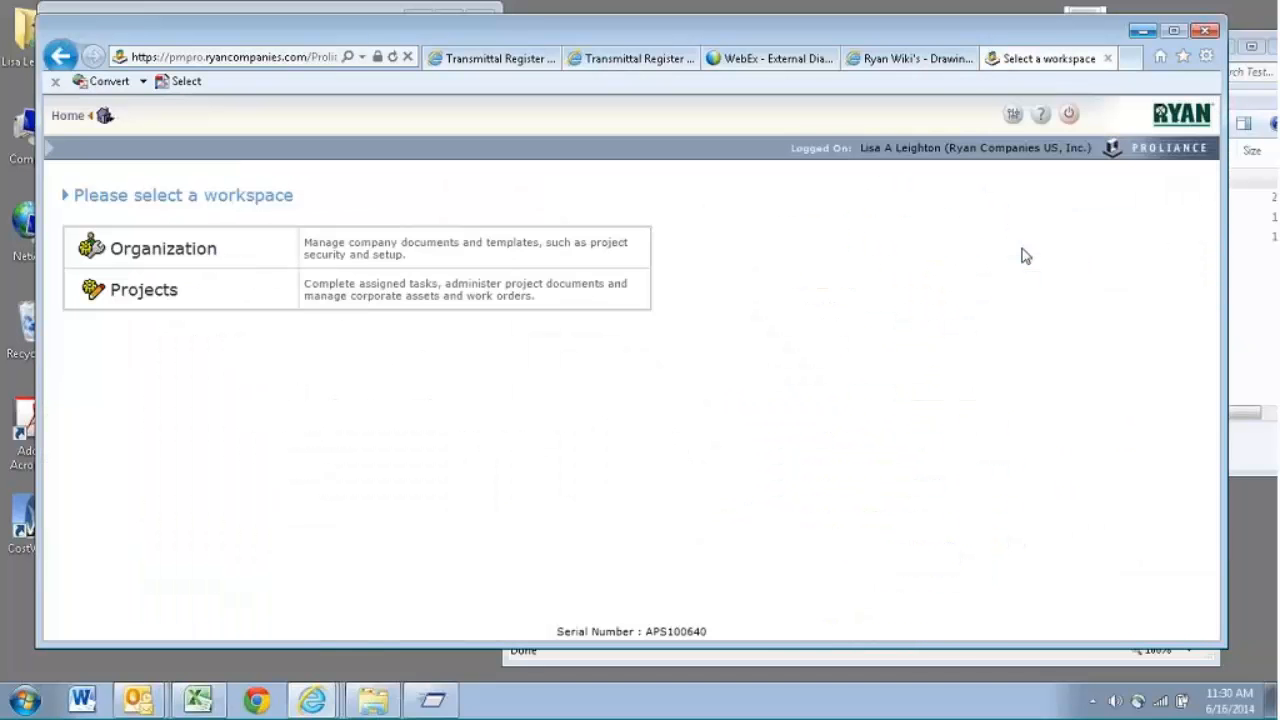
click(161, 289)
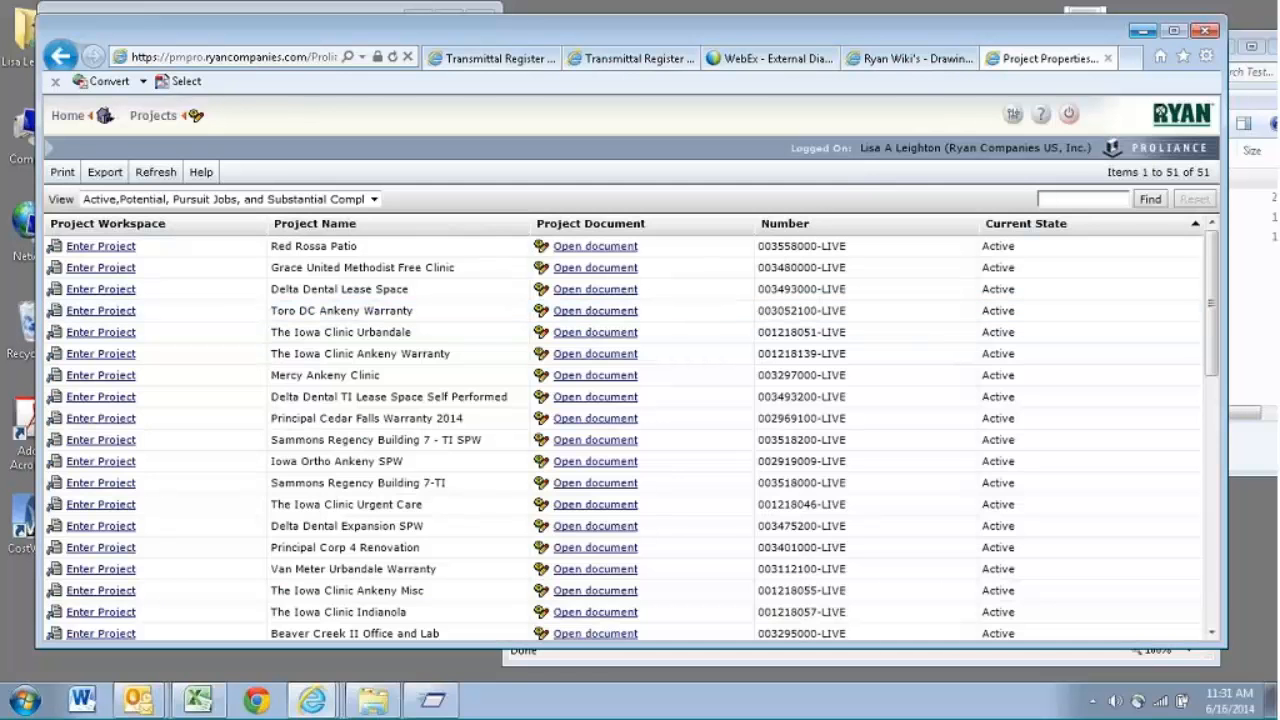
click(84, 636)
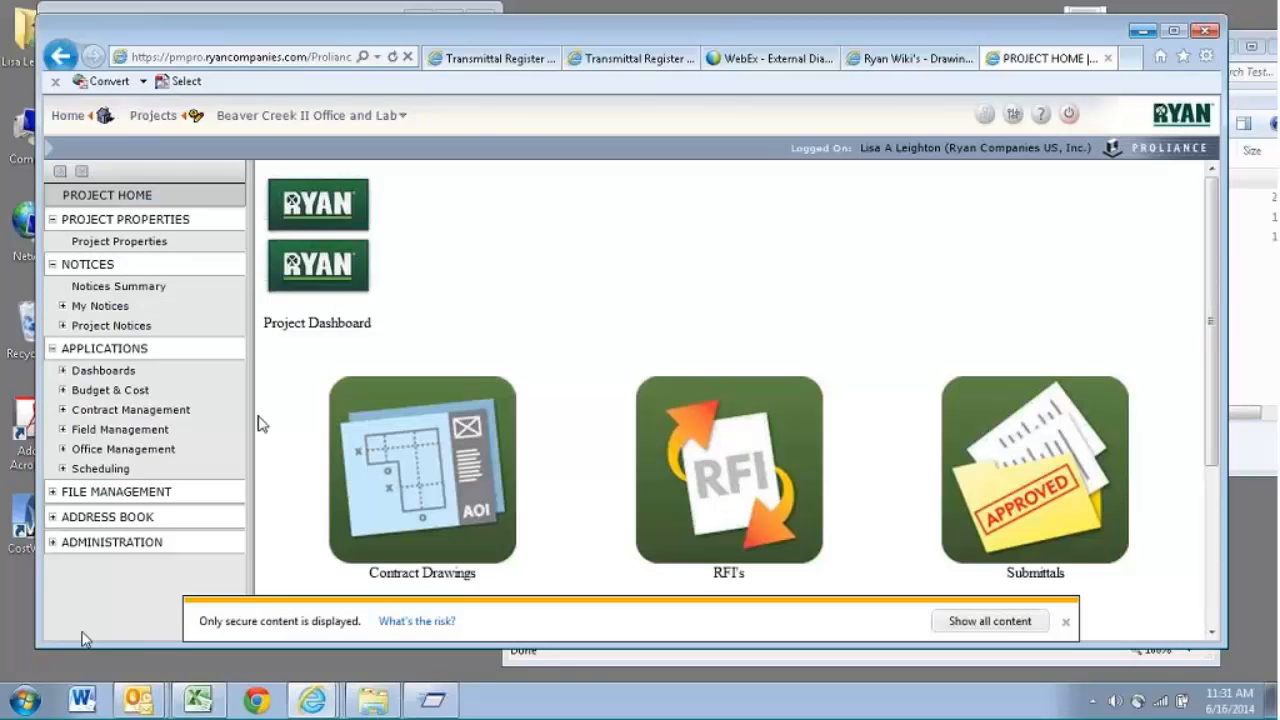
- Browse the Transmittals register of the Beaver Creek II project for examples of transmittal titles
click(176, 453)
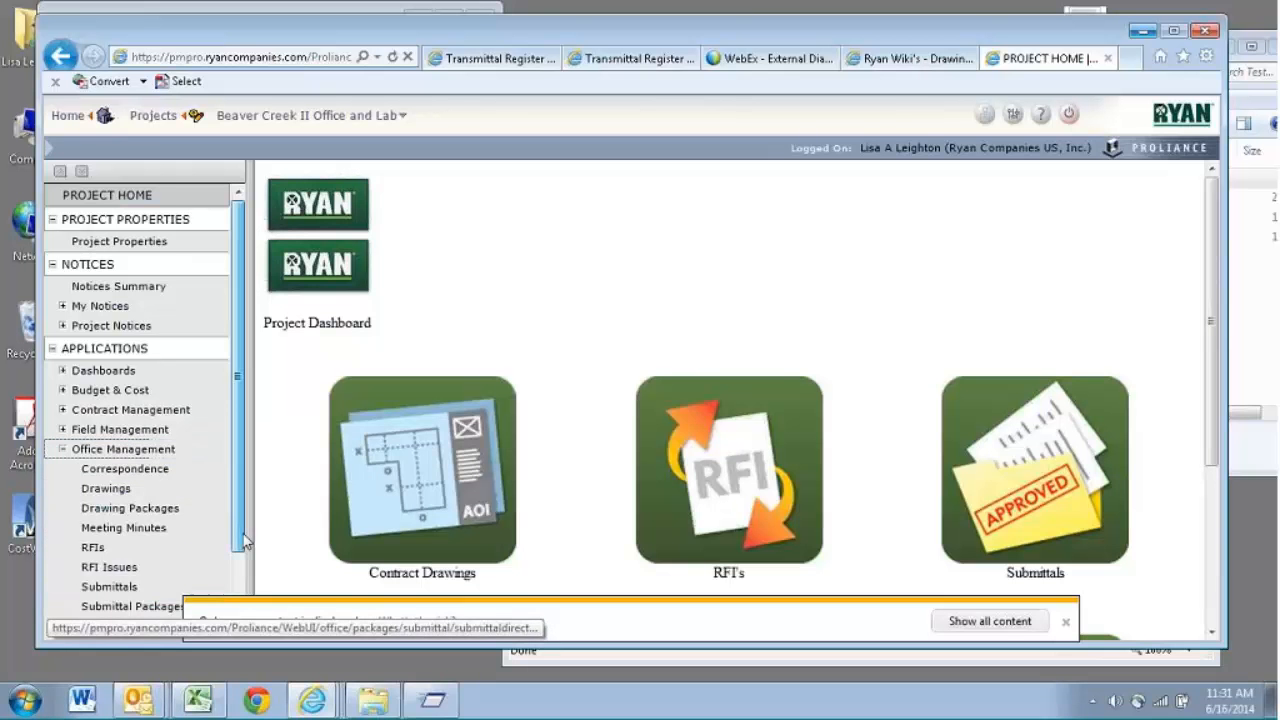
scroll(200, 590, down, 2)
click(62, 538)
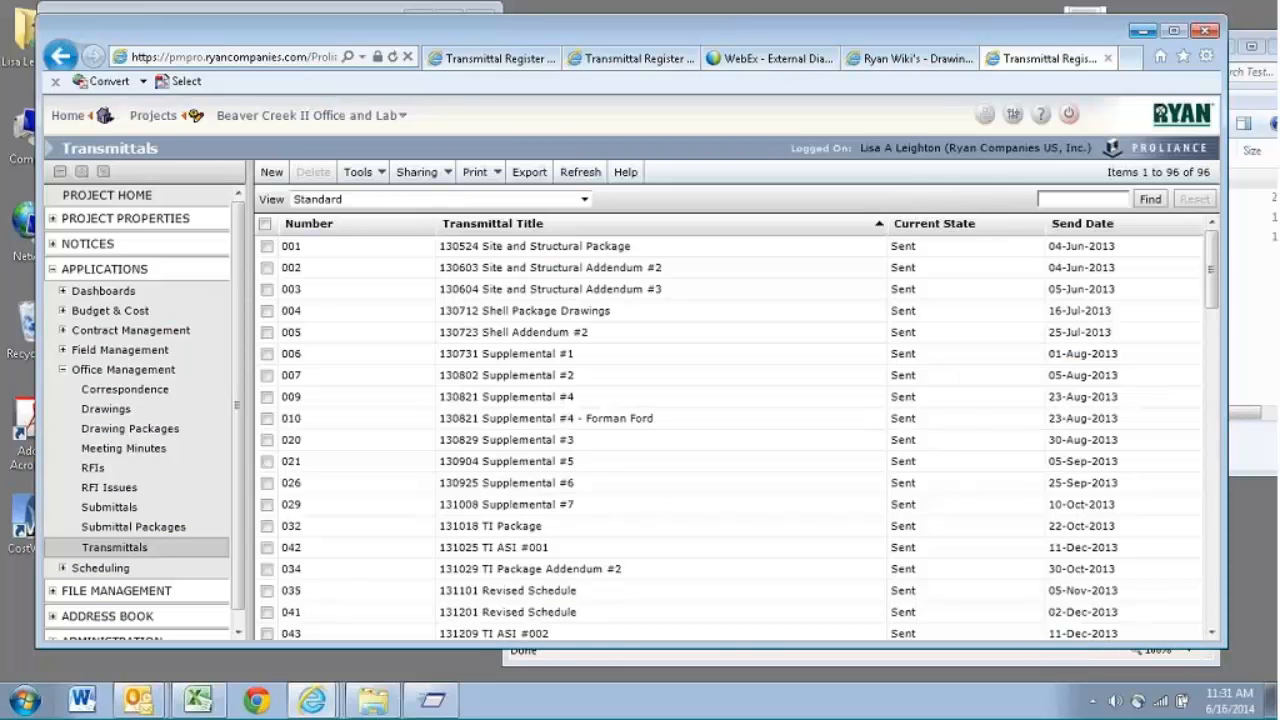
scroll(1204, 547, down, 10)
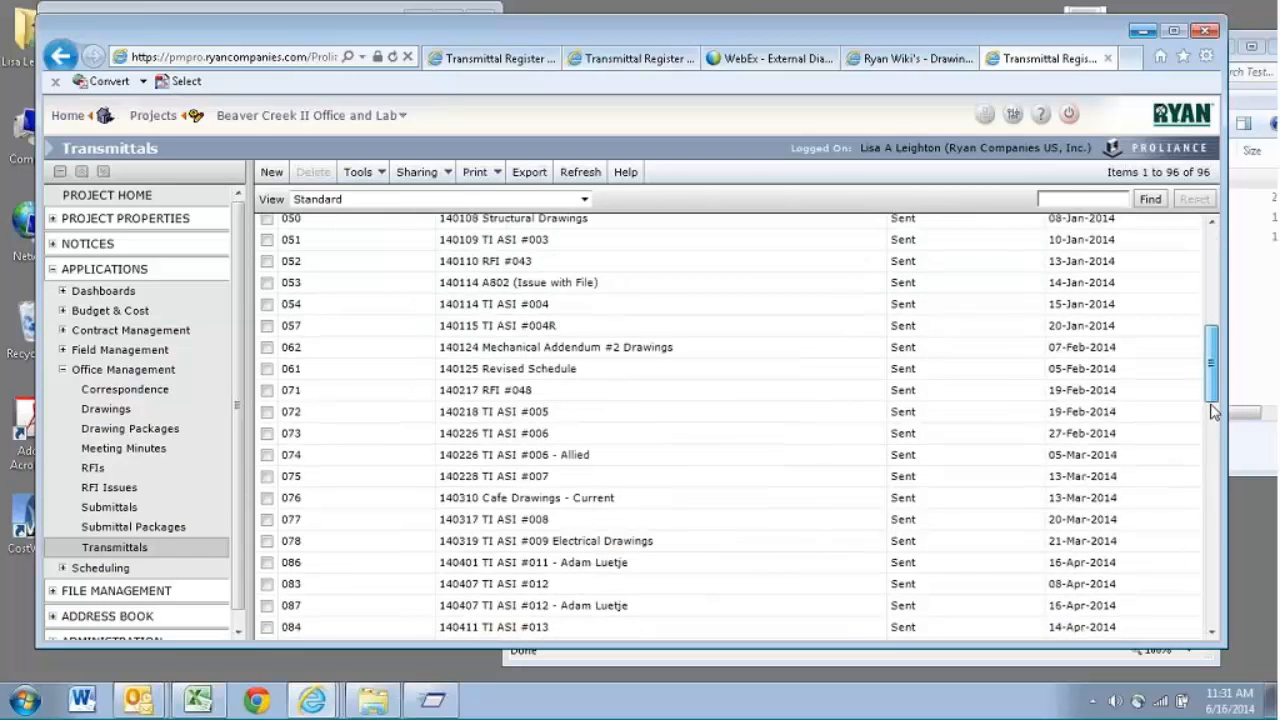
scroll(1204, 547, down, 10)
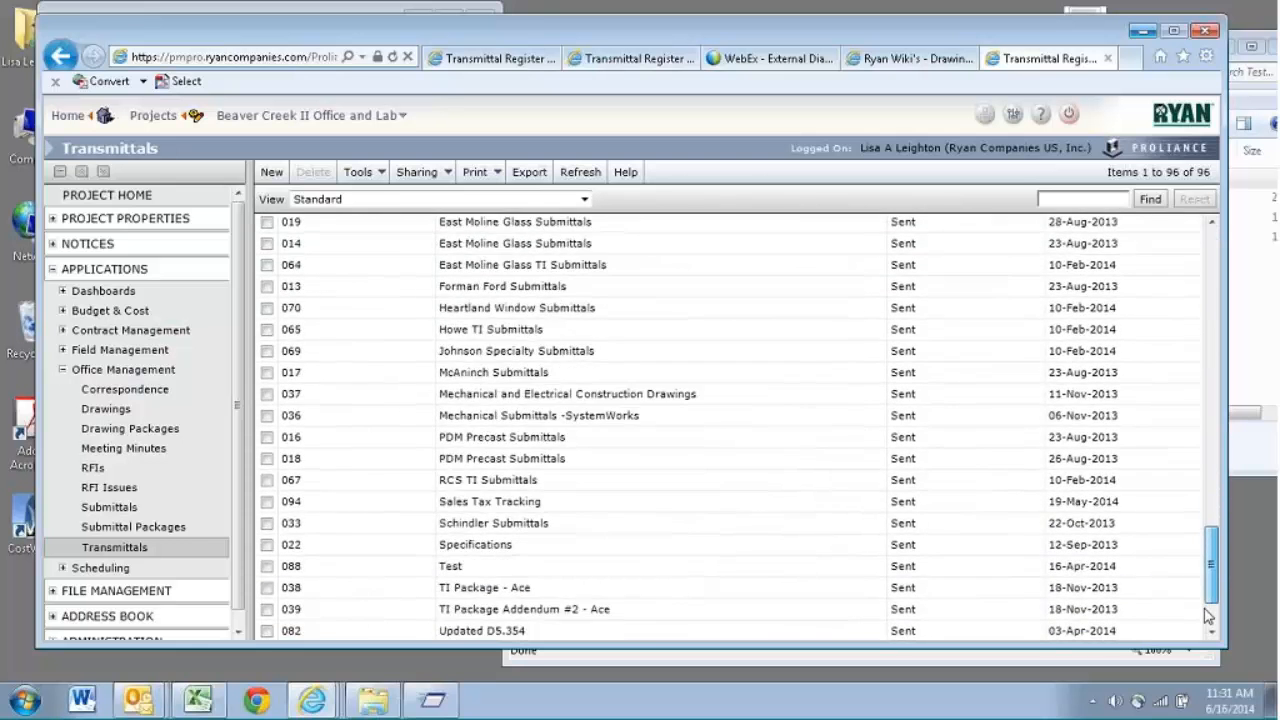
- Open the sent transmittal 140523 TI ASI #018 from the register and review its list of transmittal items
drag(1210, 577, 1222, 450)
click(505, 388)
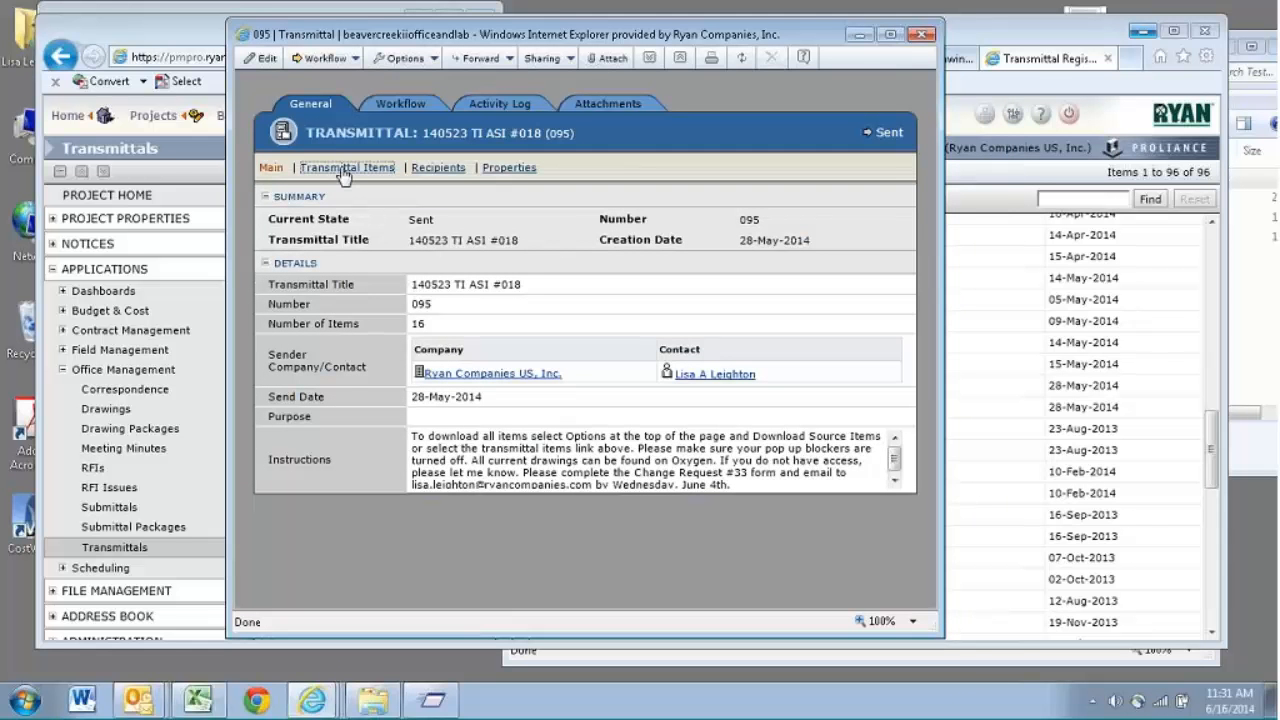
click(343, 170)
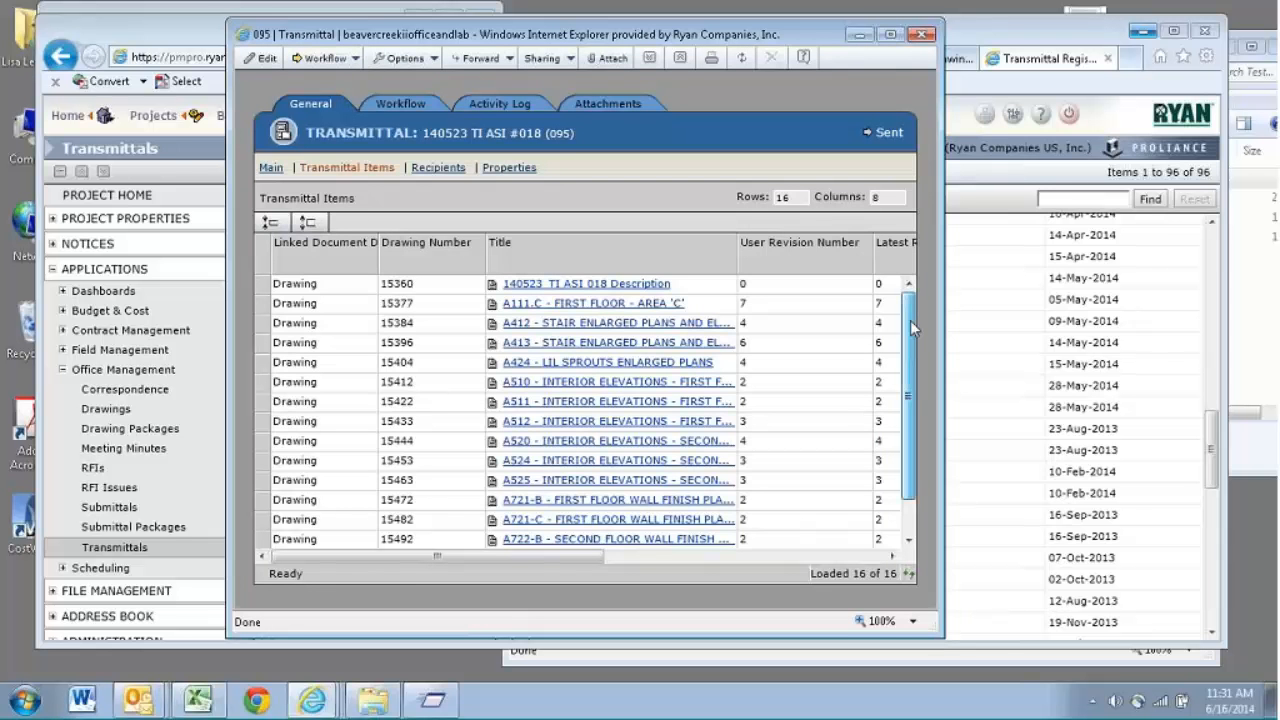
mouse_move(910, 320)
mouse_down()
mouse_move(910, 355)
mouse_move(905, 314)
mouse_up()
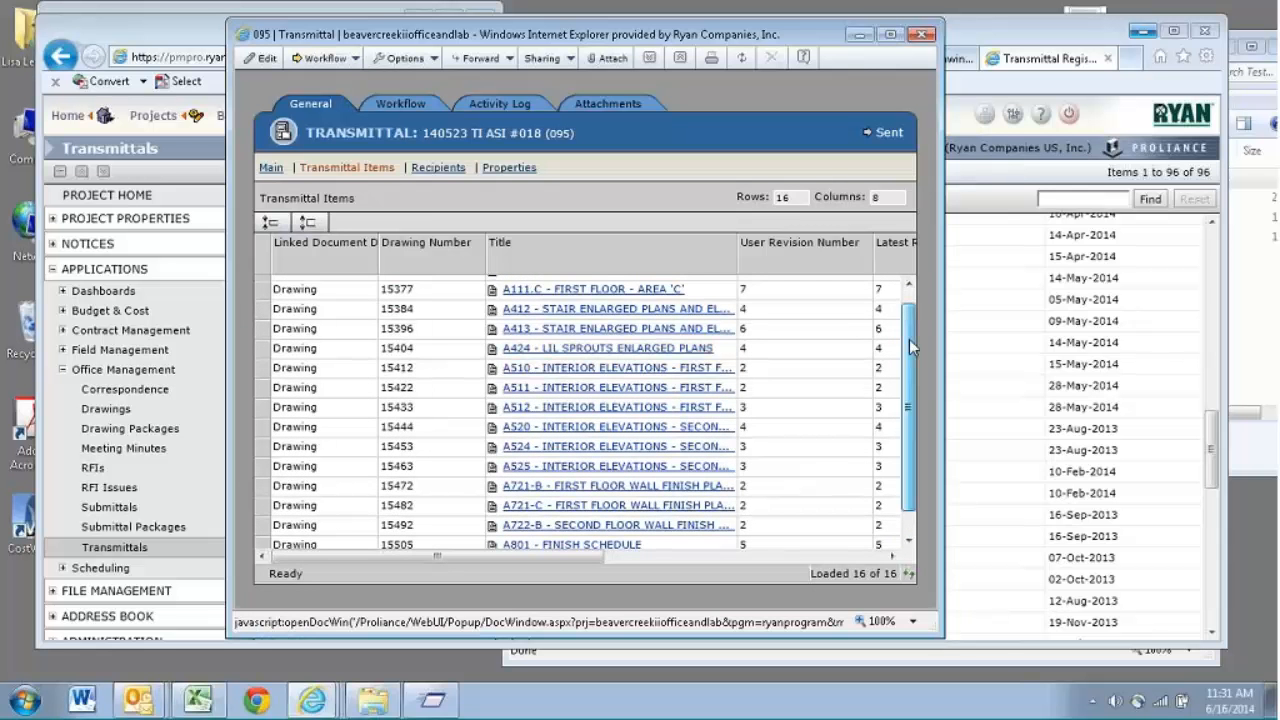
drag(909, 339, 909, 329)
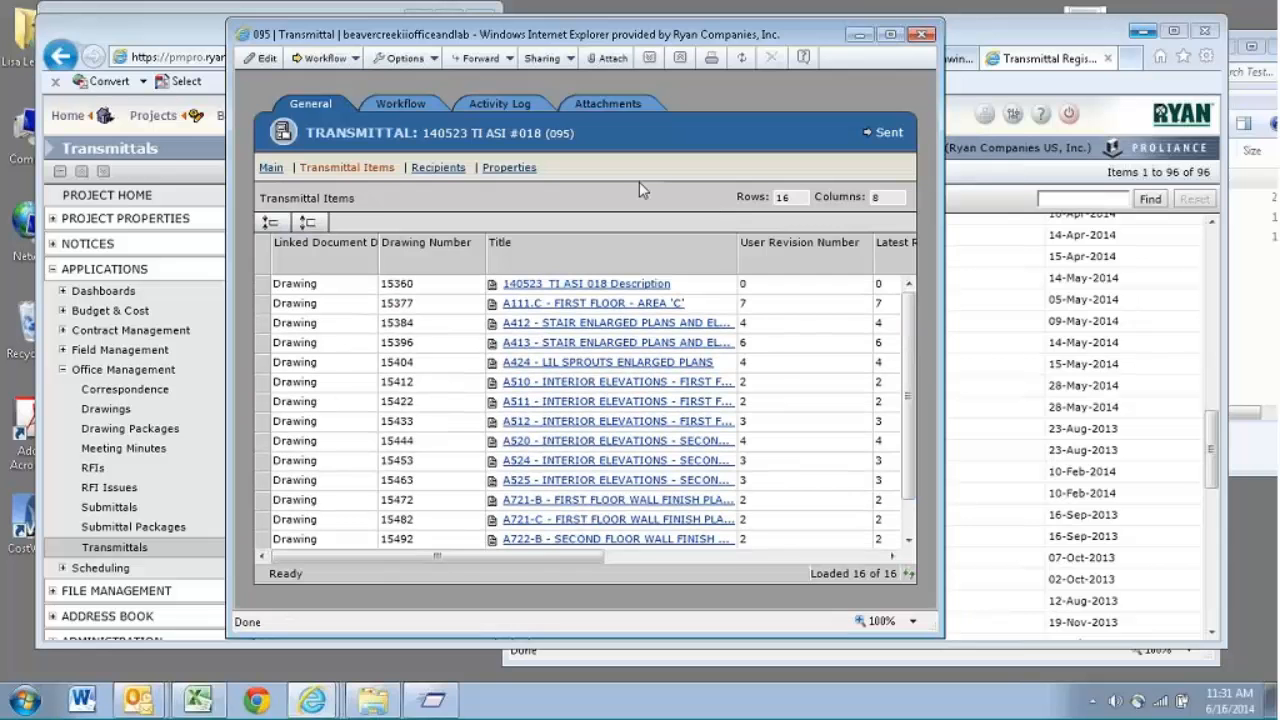
- Request the download of the transmittal's source items, dismiss the offered zip file, and return to the transmittal's main details
click(436, 60)
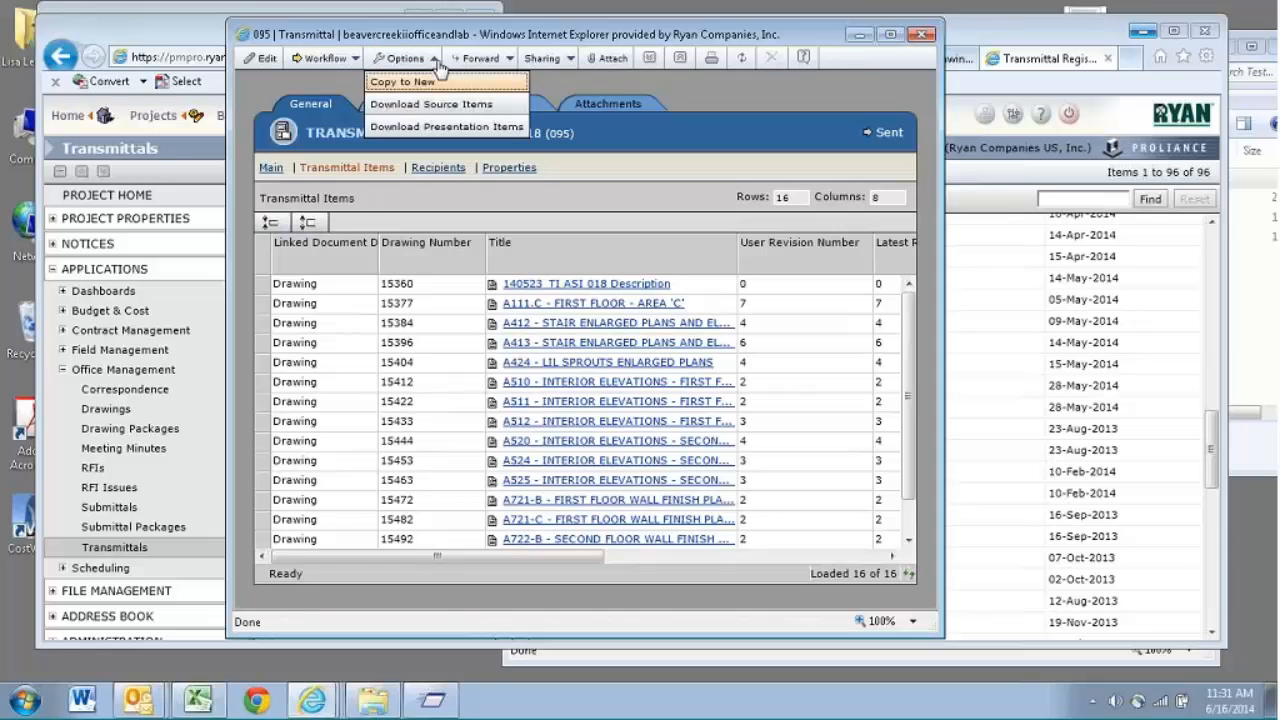
click(427, 105)
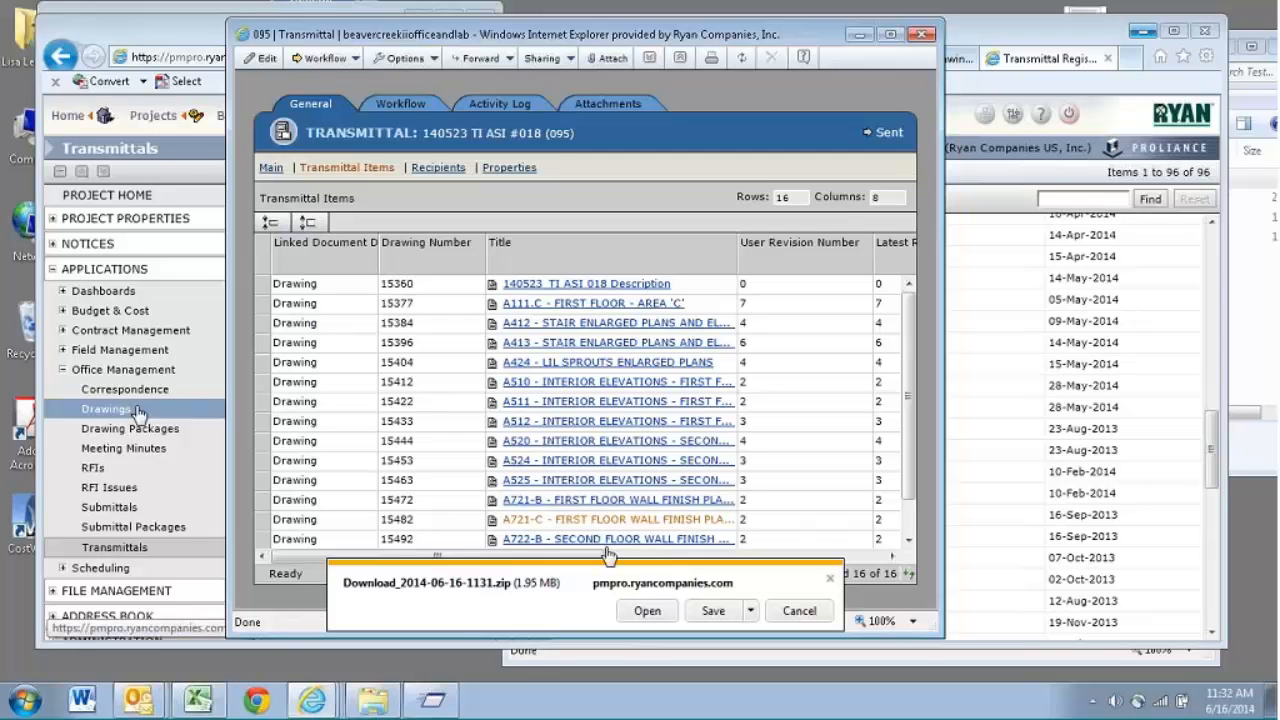
click(829, 578)
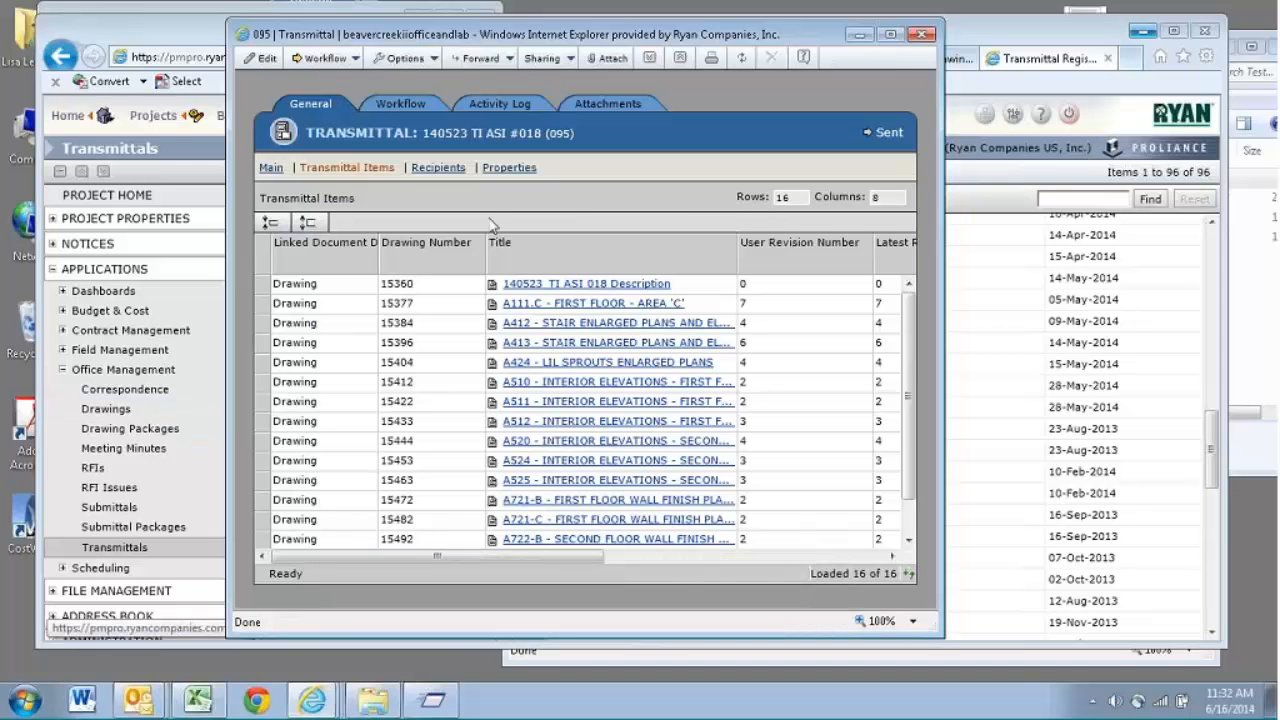
click(271, 168)
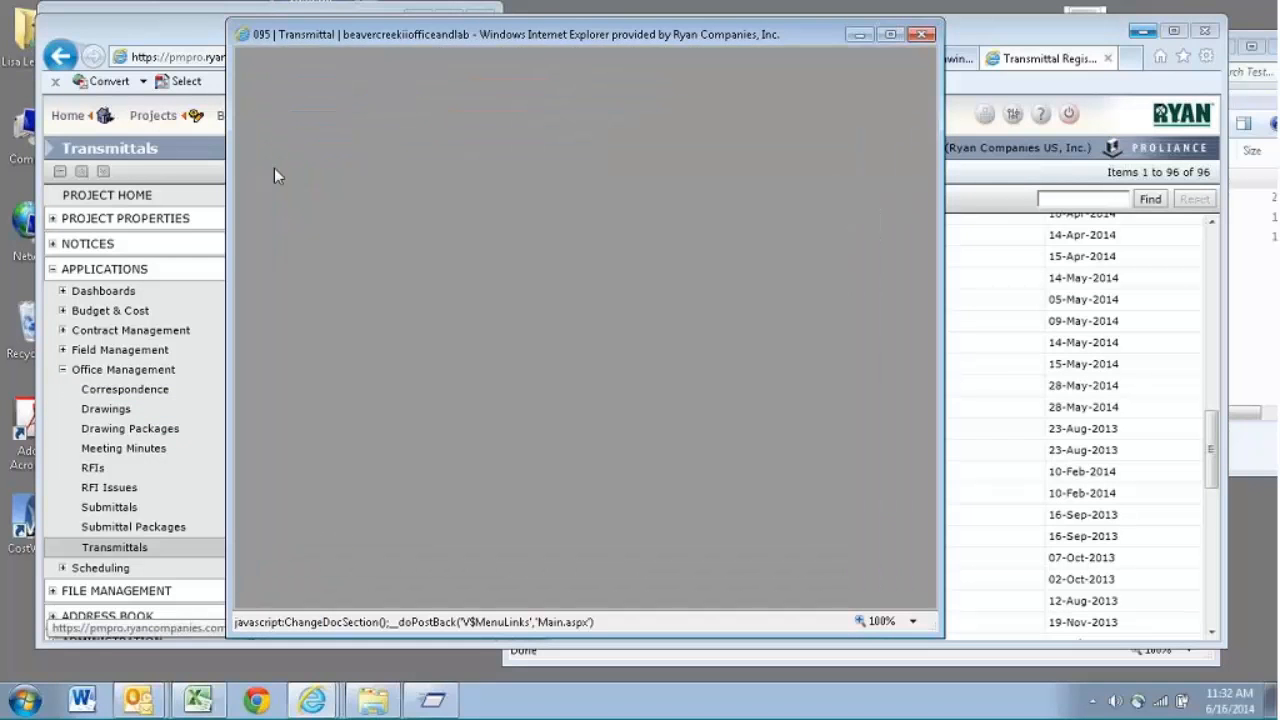
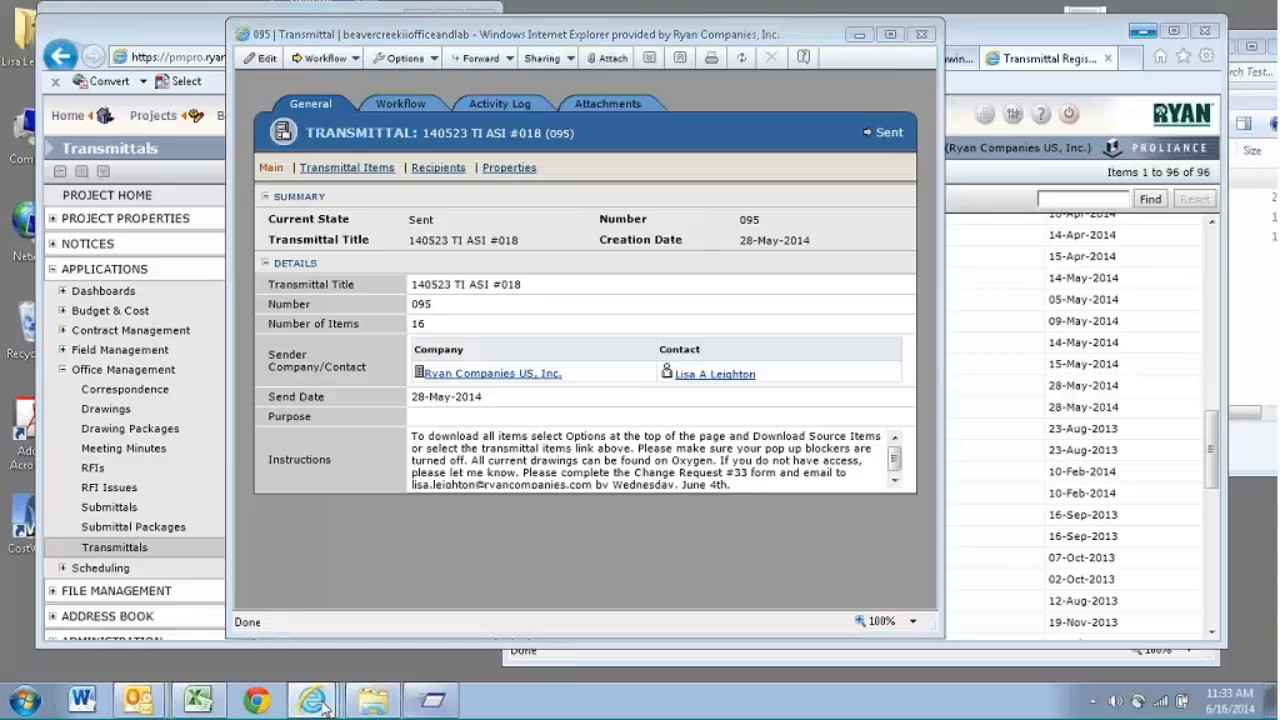
- Return to the draft transmittal Drawing Package #3 and add the drawings of Test Package #4 to its transmittal items
mouse_move(322, 706)
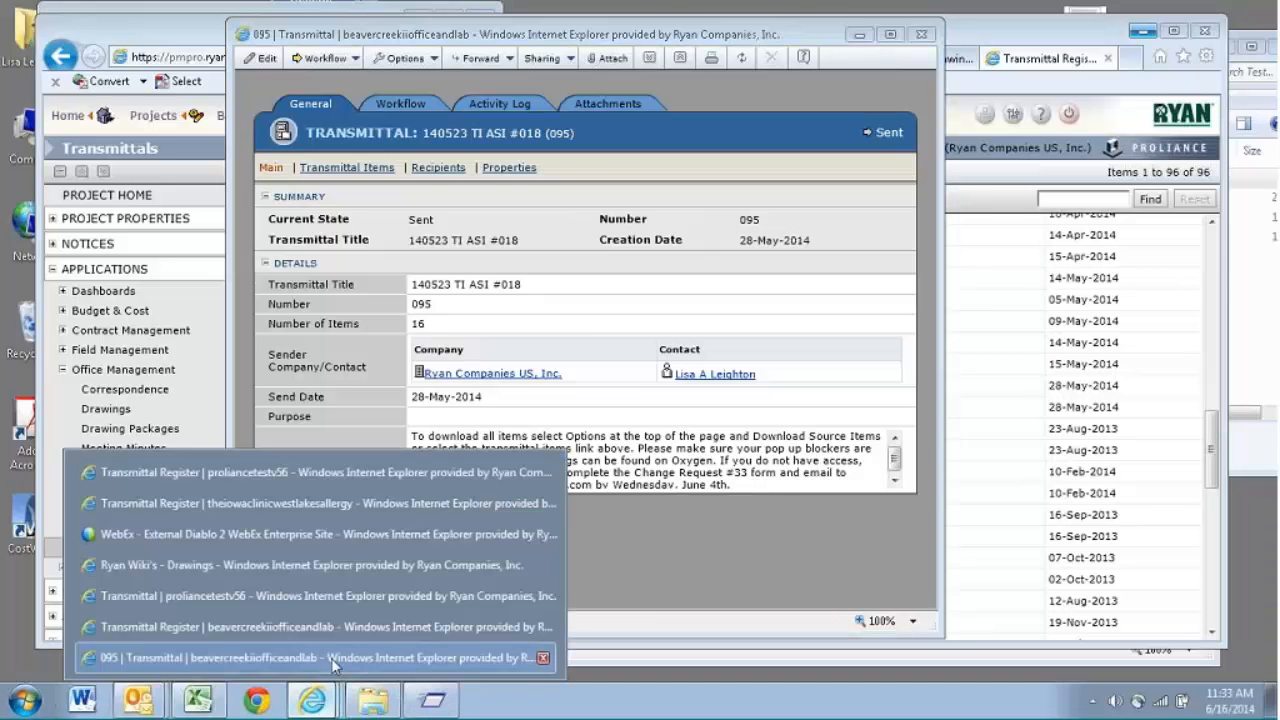
click(325, 626)
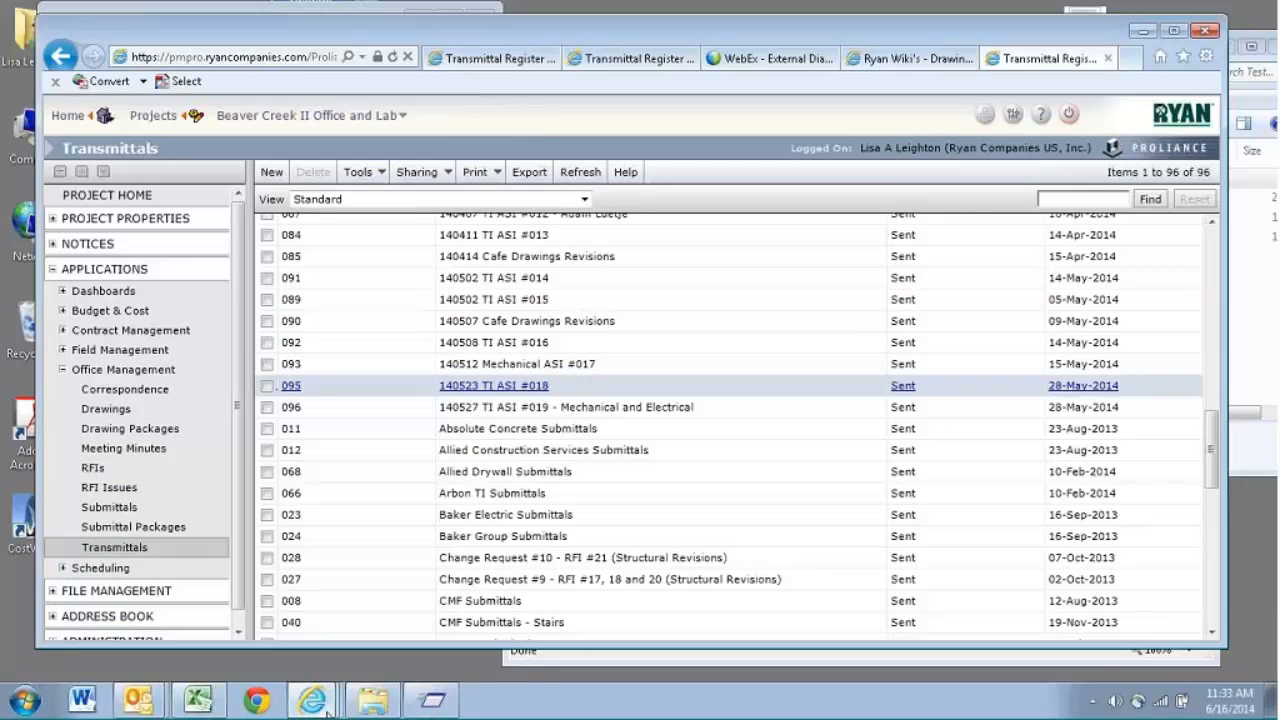
mouse_move(327, 711)
click(300, 655)
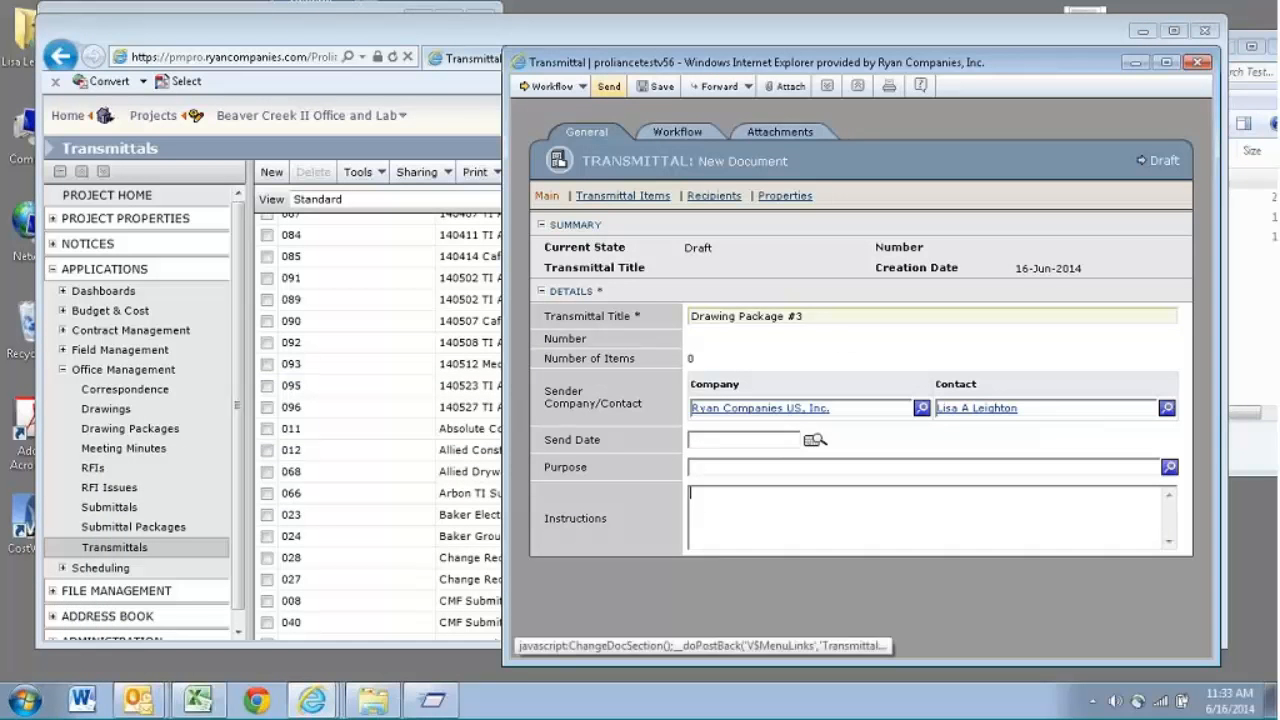
click(654, 195)
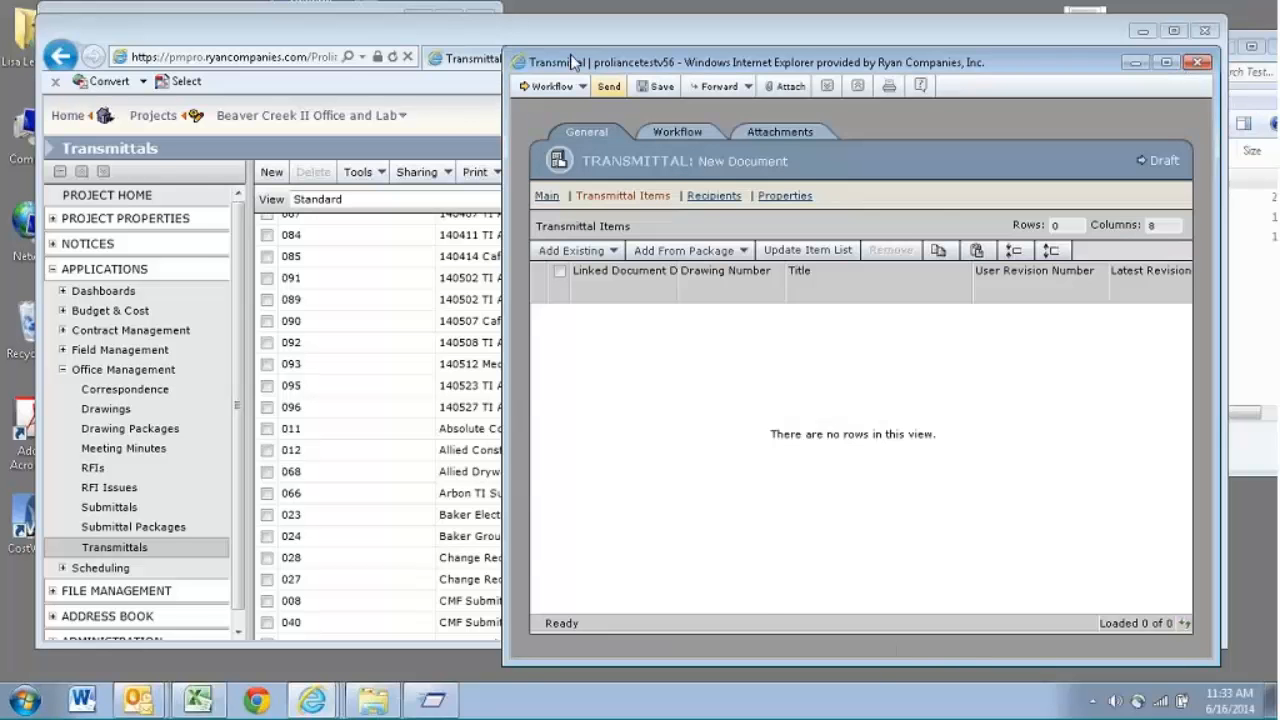
drag(573, 62, 539, 60)
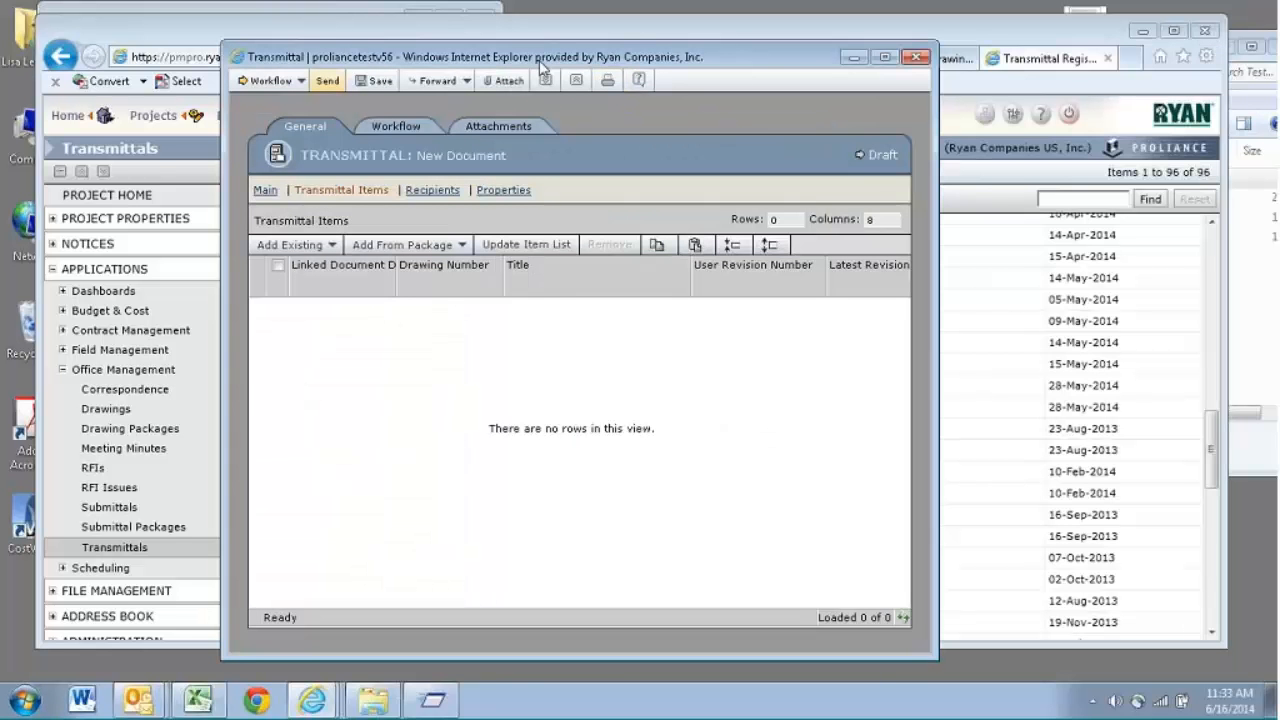
click(456, 246)
click(436, 266)
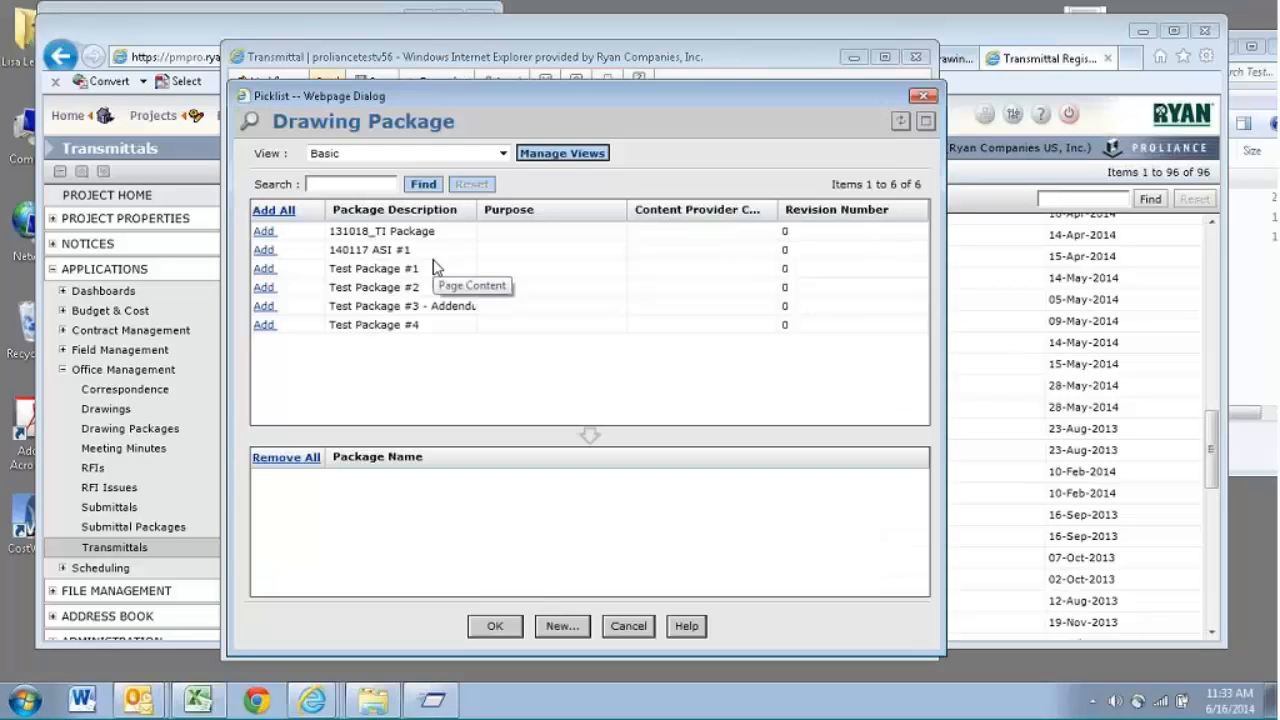
click(262, 326)
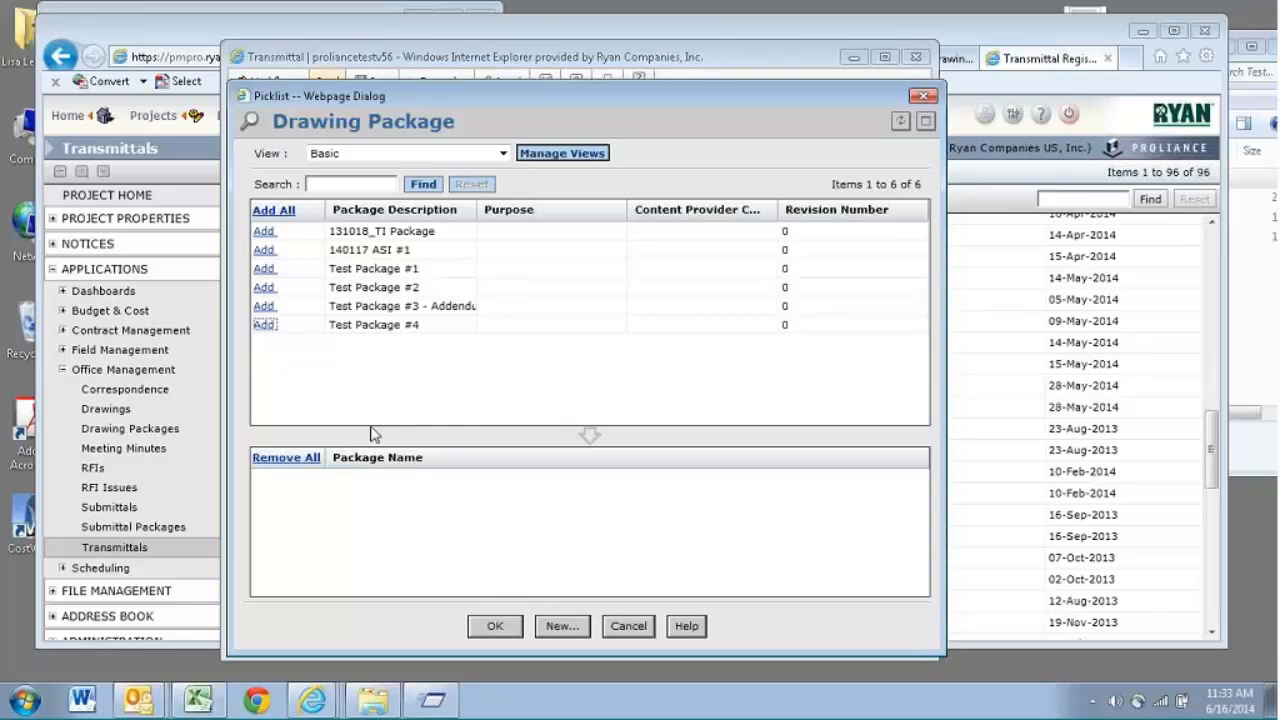
click(495, 627)
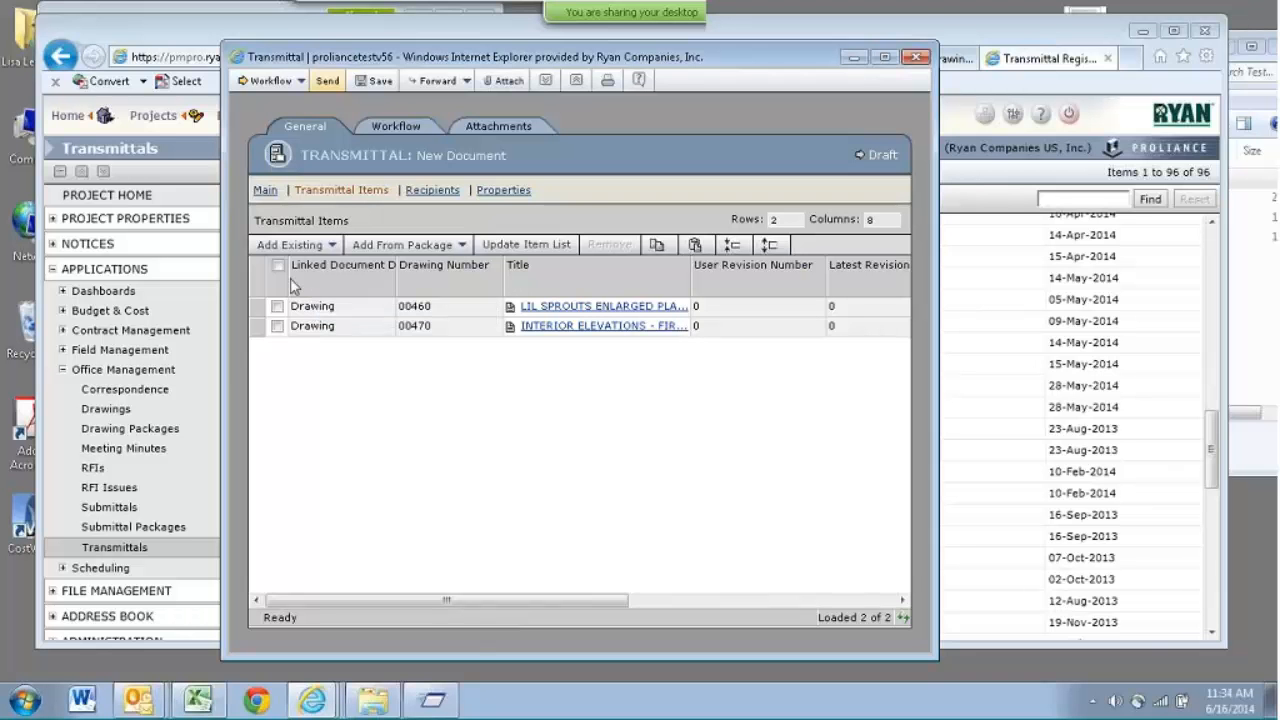
- Remove all drawings from the draft's transmittal items and confirm the removal
click(278, 265)
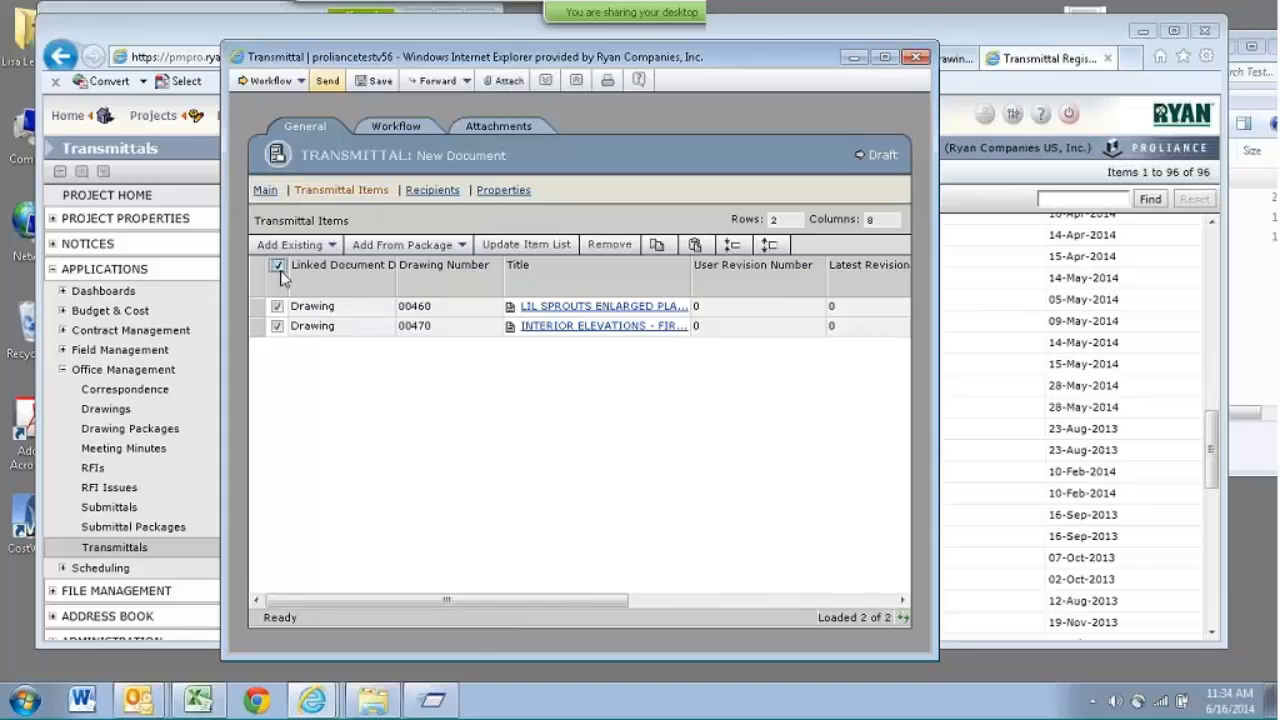
click(605, 245)
click(542, 409)
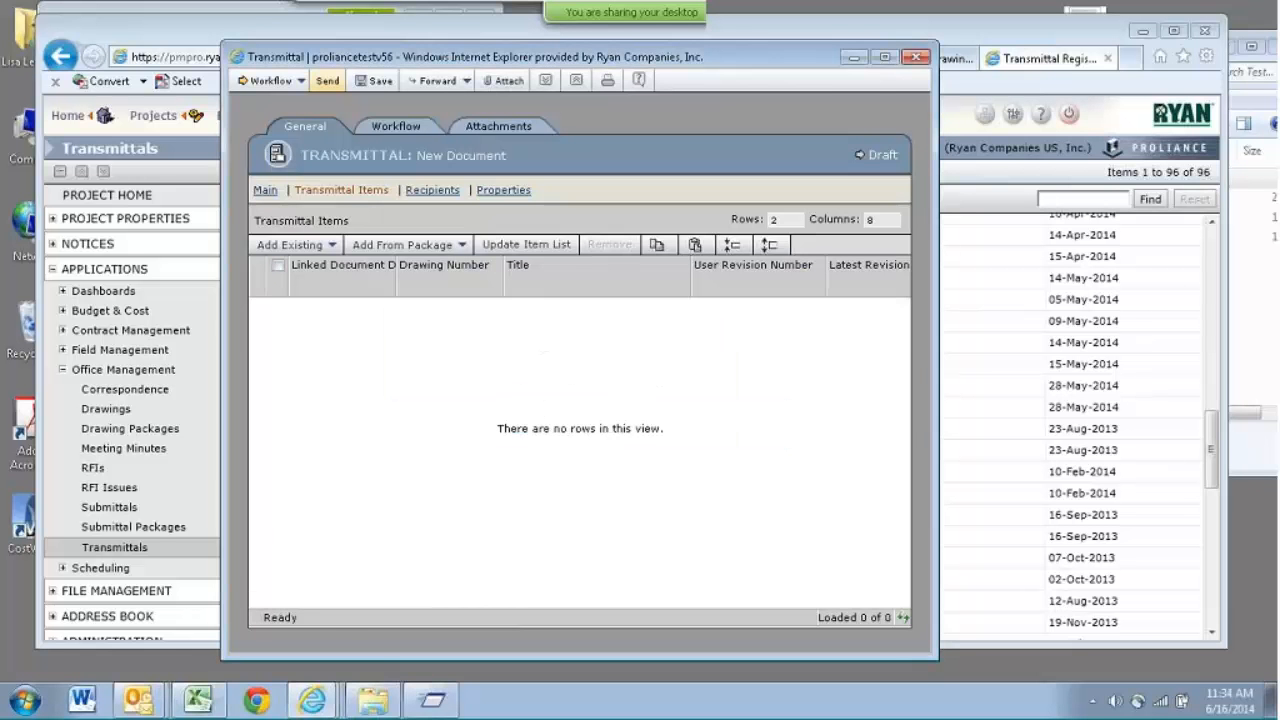
- Add all existing drawings from the Exhibit B view to the transmittal items and close the draft without saving
click(327, 250)
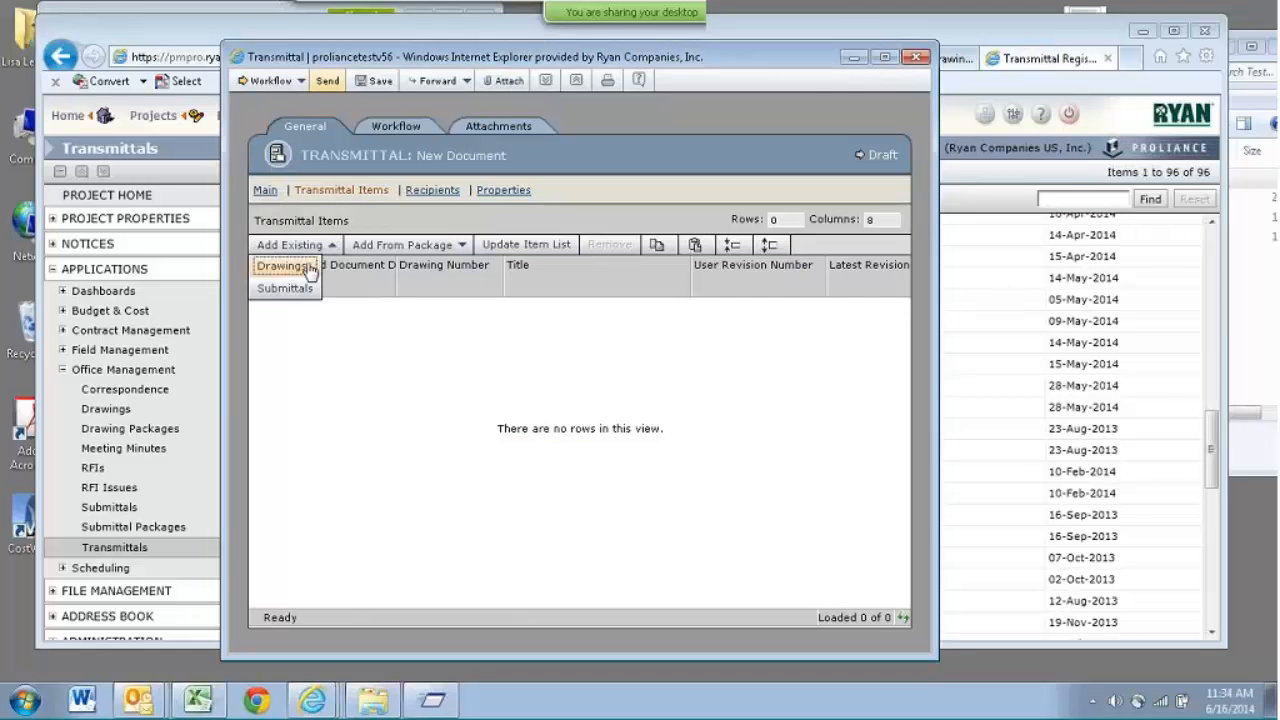
click(308, 270)
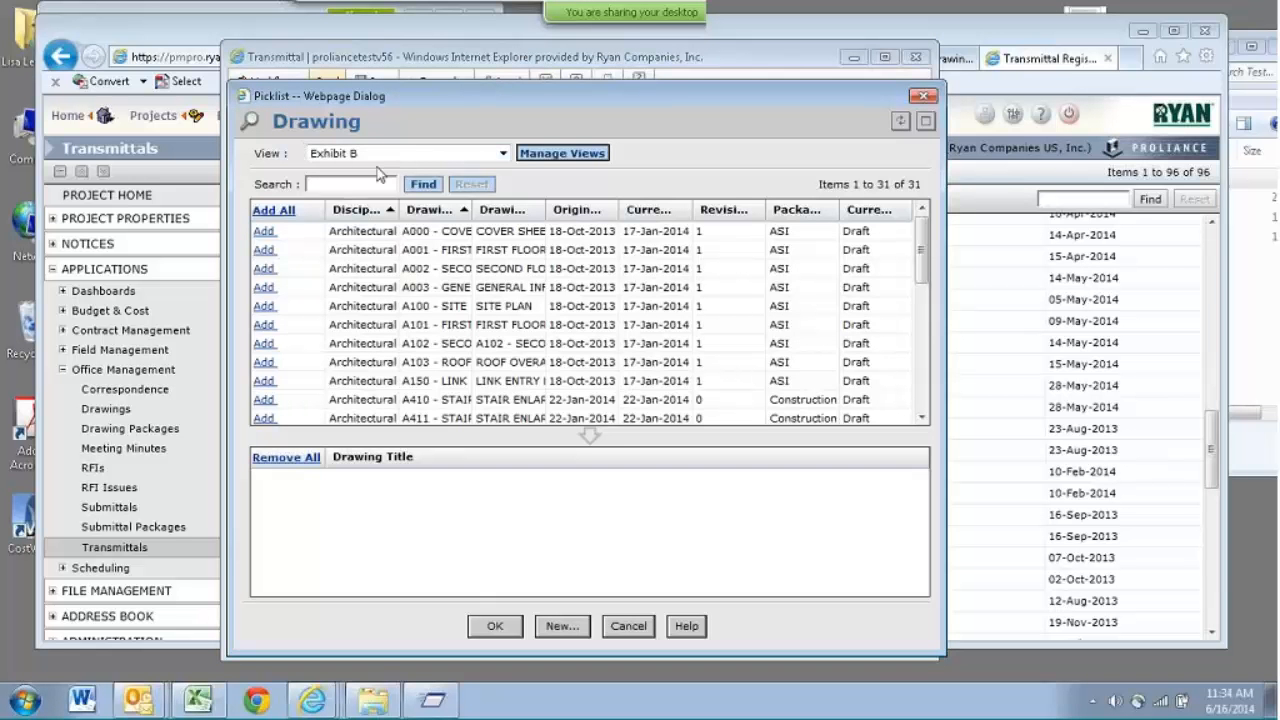
click(278, 212)
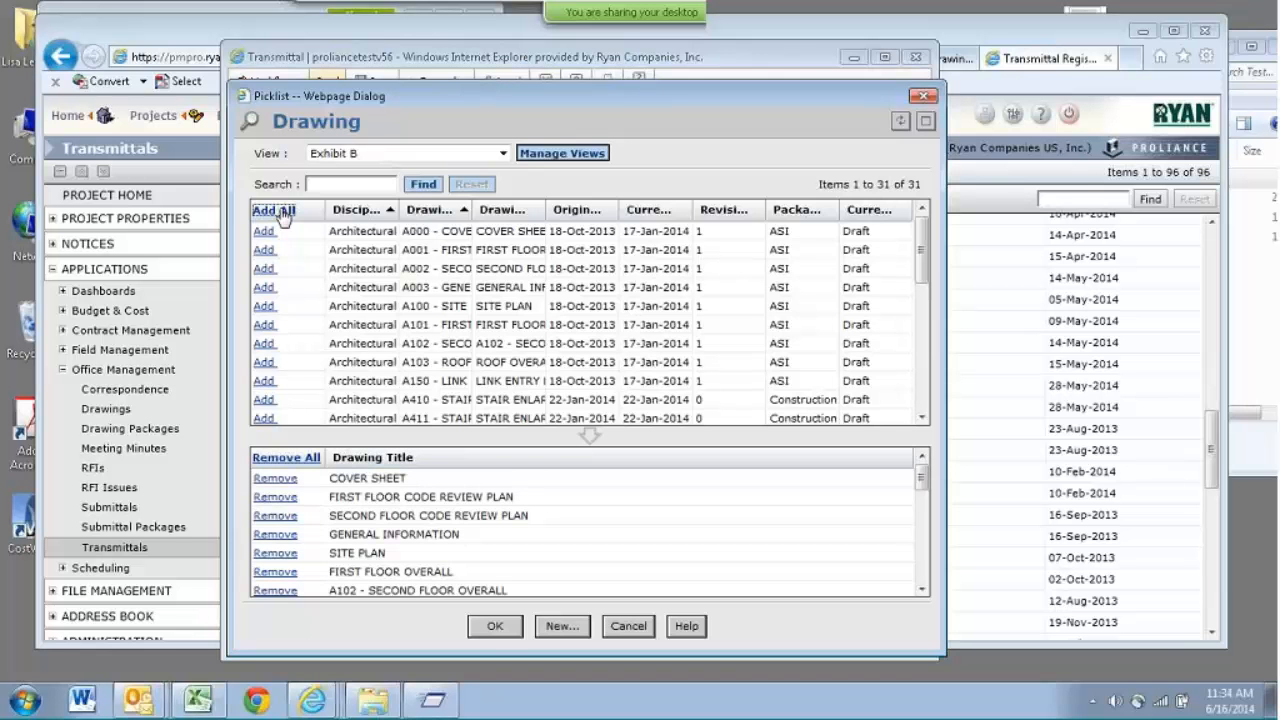
click(495, 625)
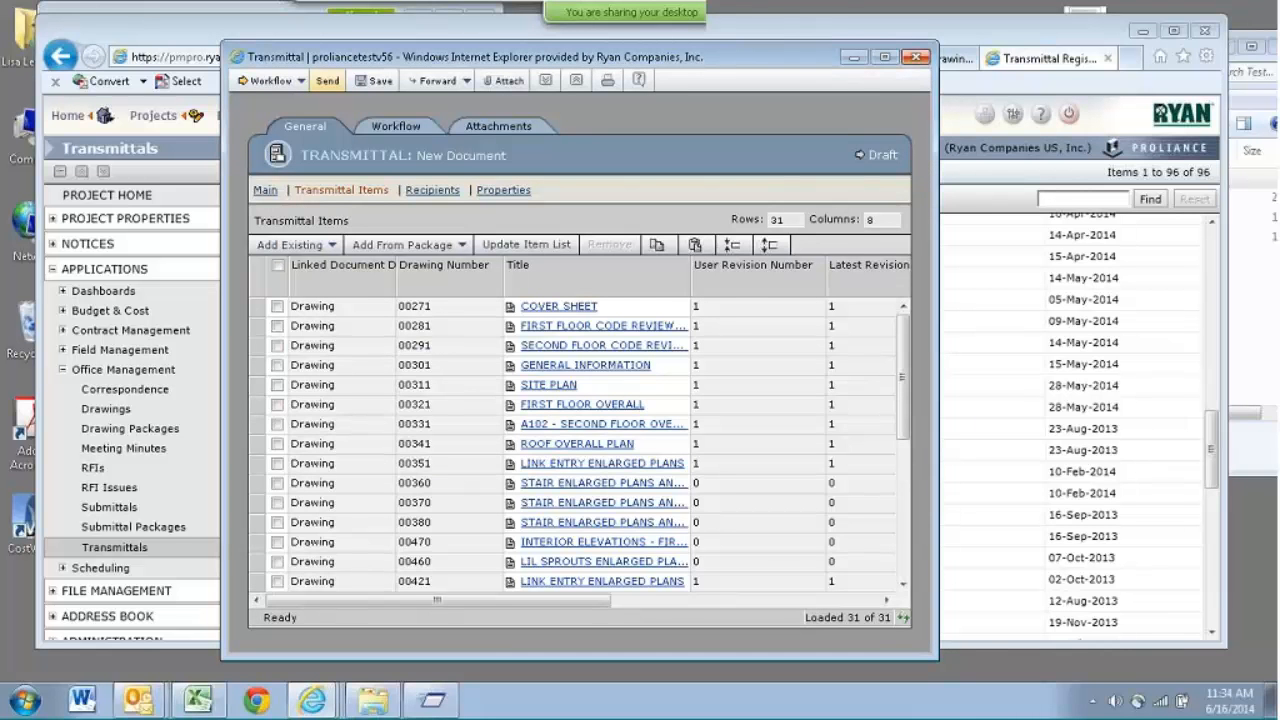
click(917, 58)
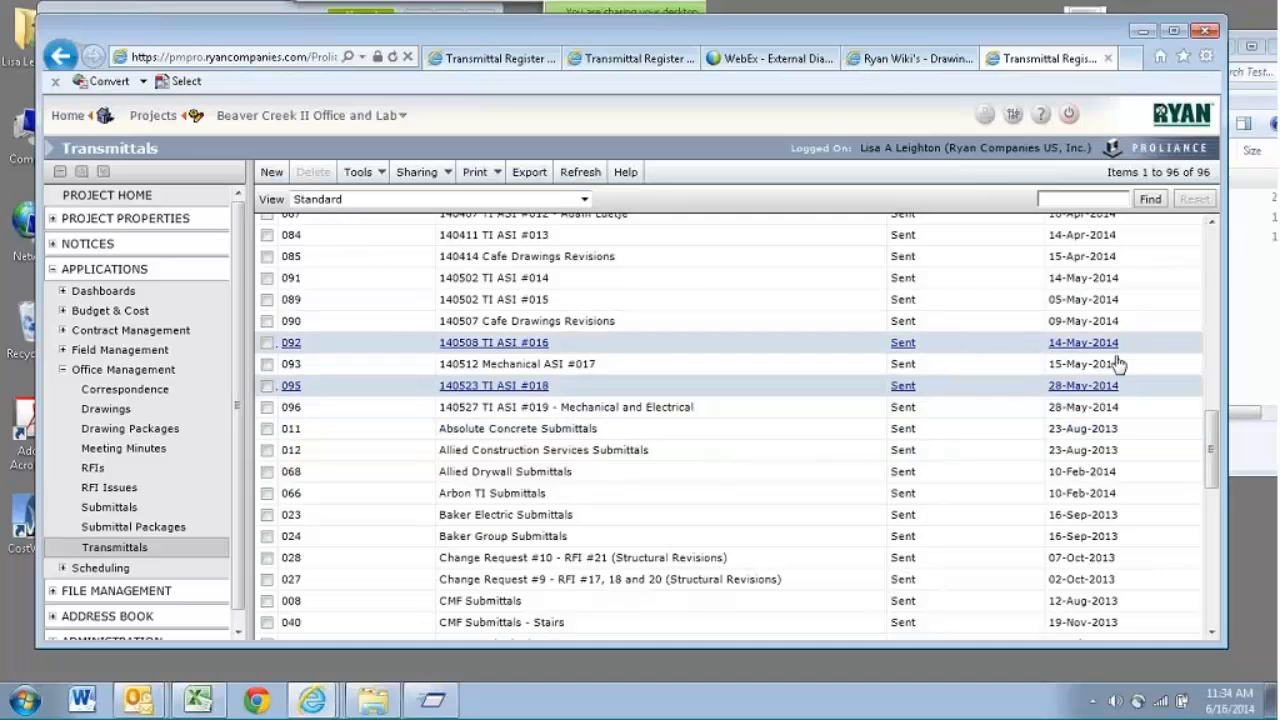
- Open the sent transmittal 140310 Cafe Drawings - Current from the Beaver Creek II register and copy it to a new transmittal
scroll(1218, 397, up, 3)
scroll(1218, 397, up, 3)
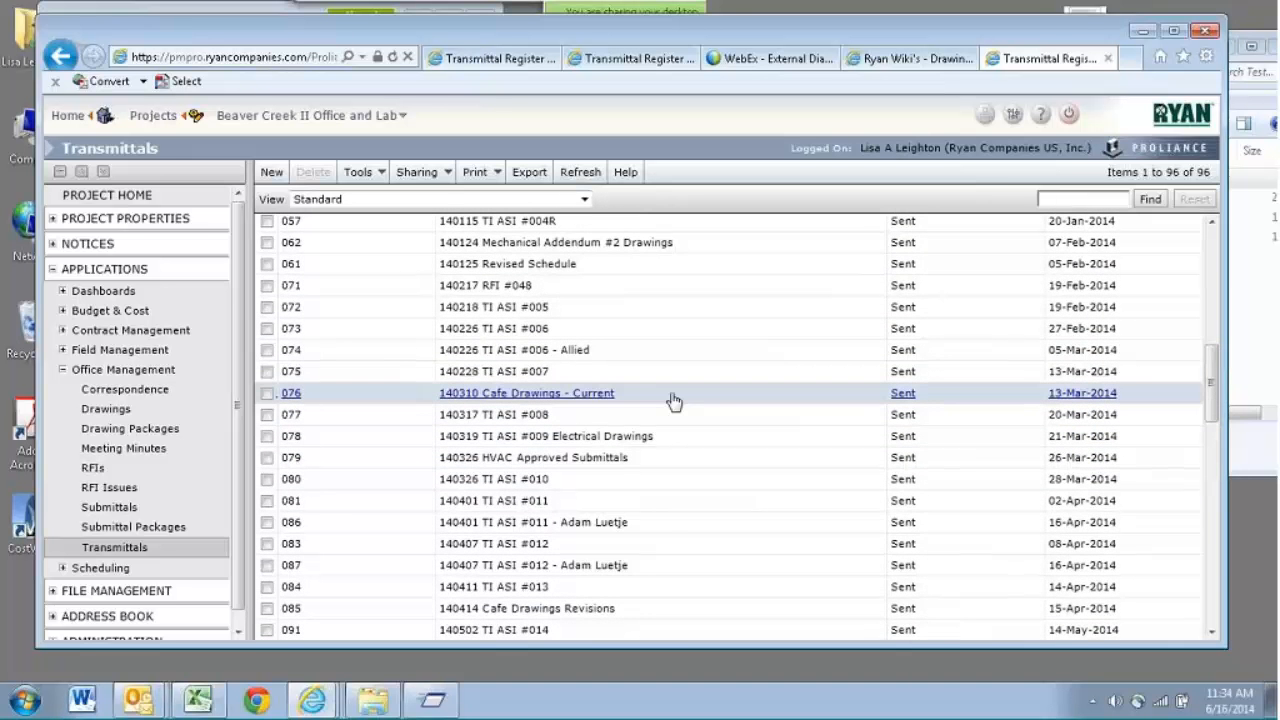
click(673, 400)
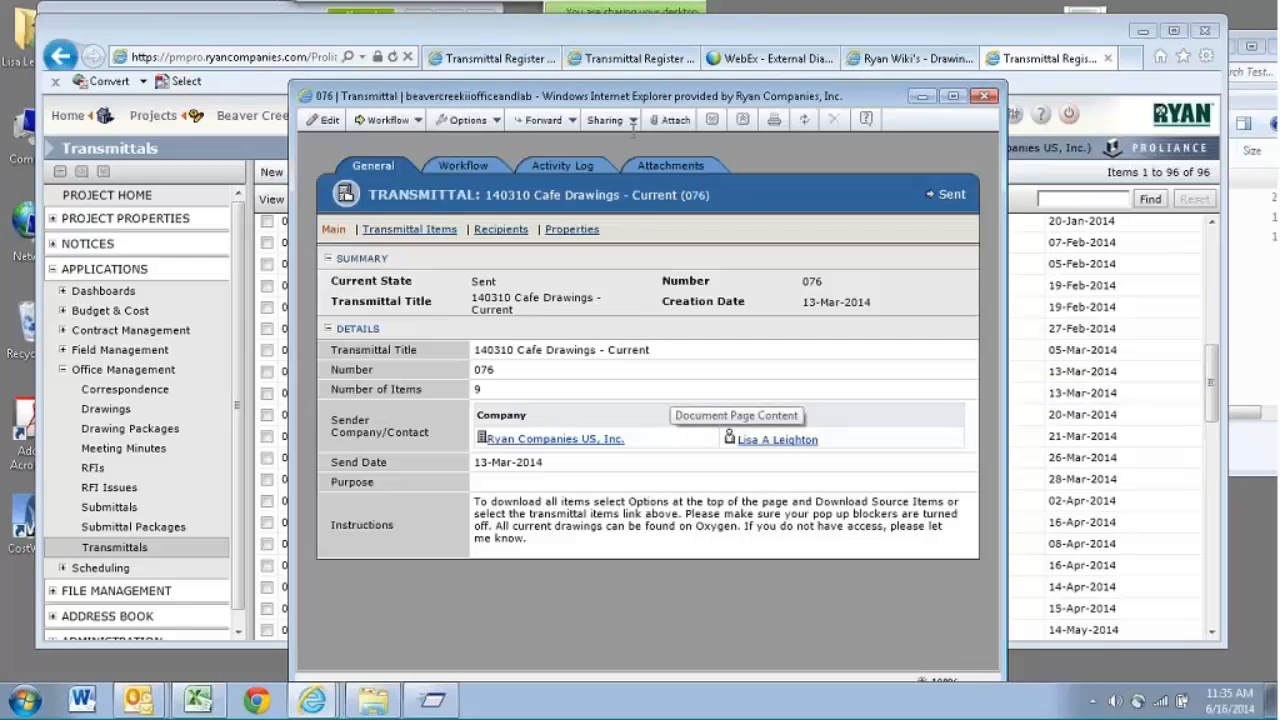
click(492, 121)
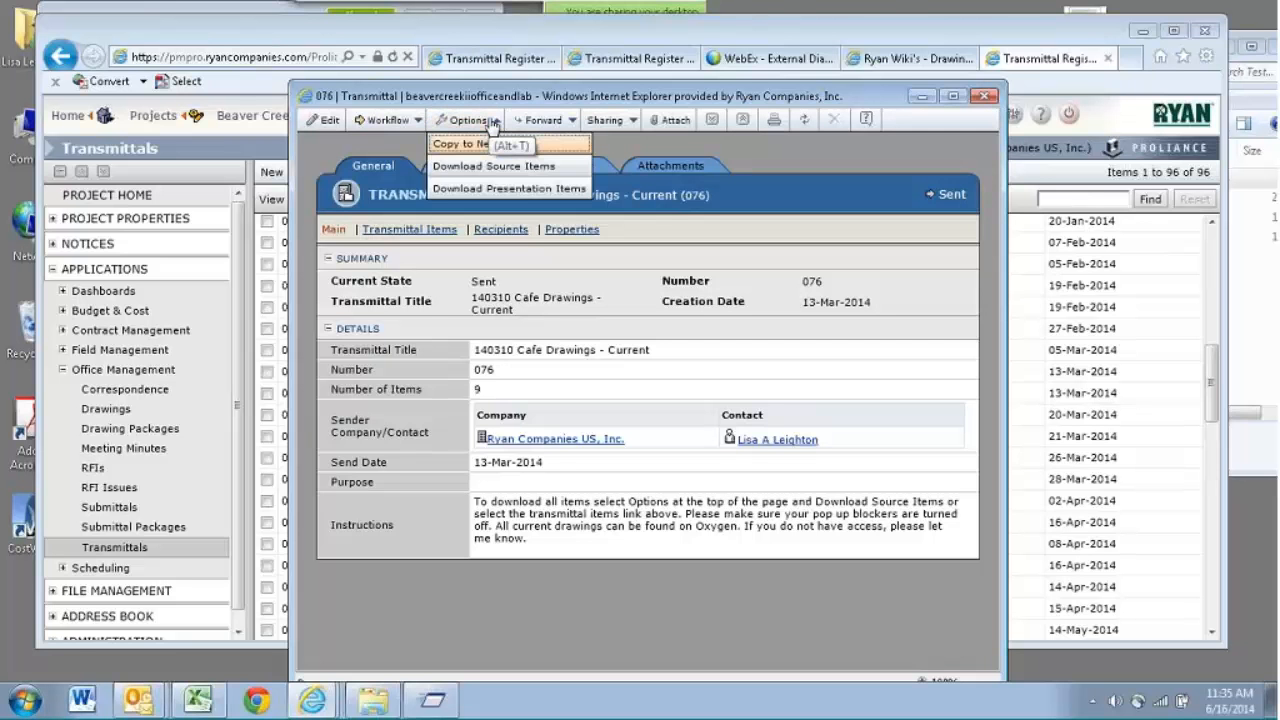
click(486, 162)
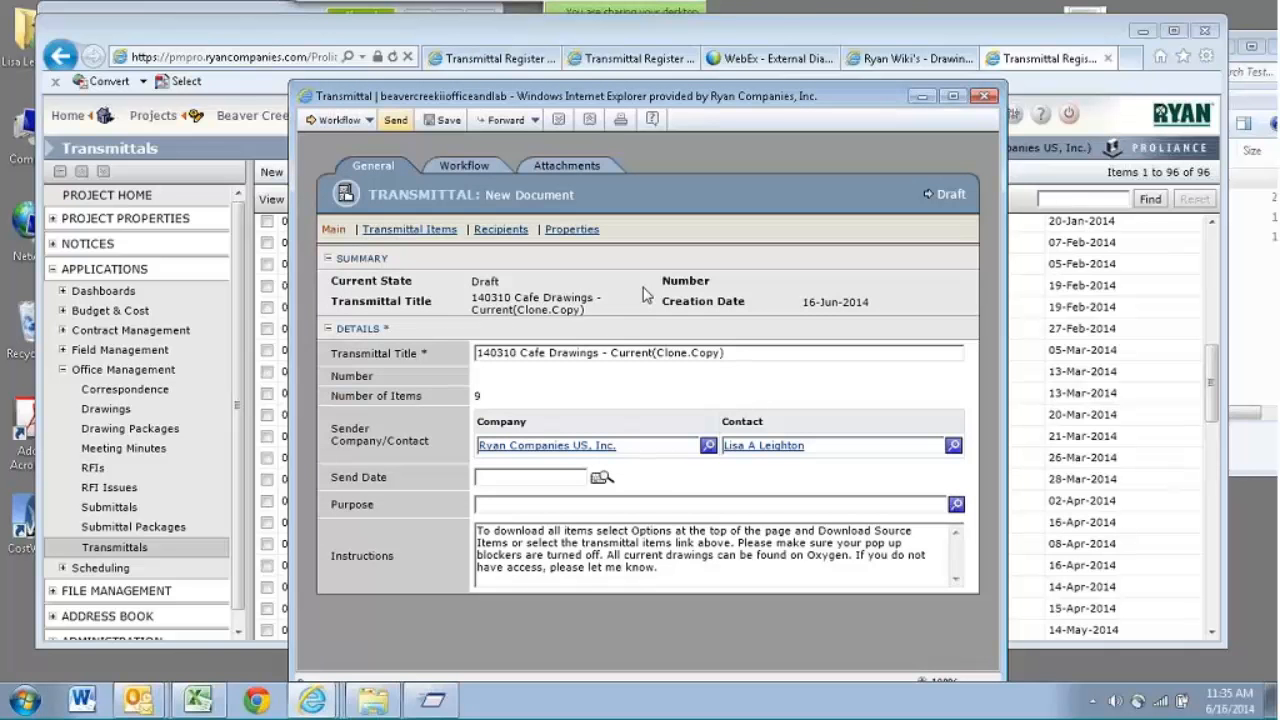
- Remove the (Clone.Copy) suffix from the copied transmittal's title, discard the copy and close the original transmittal
click(735, 352)
key(BackSpace)
key(BackSpace)
key(BackSpace)
key(BackSpace)
key(BackSpace)
key(BackSpace)
key(BackSpace)
key(BackSpace)
key(BackSpace)
key(BackSpace)
key(BackSpace)
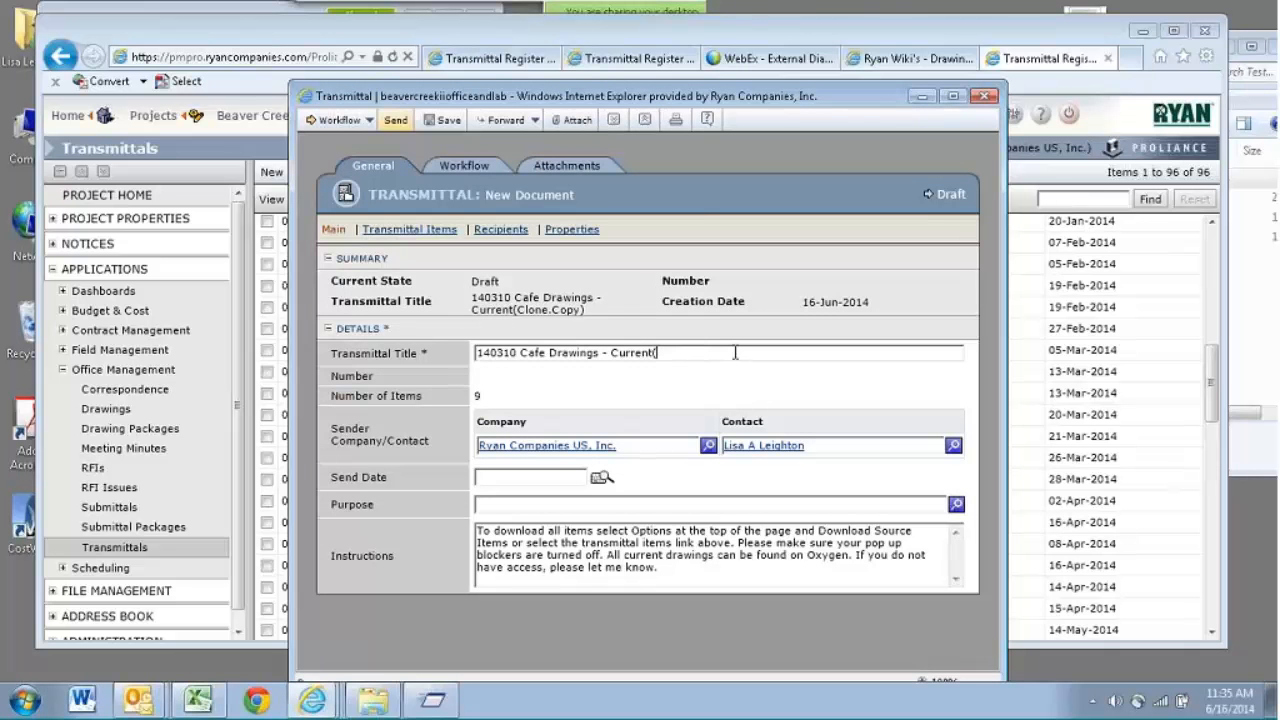
key(BackSpace)
click(985, 96)
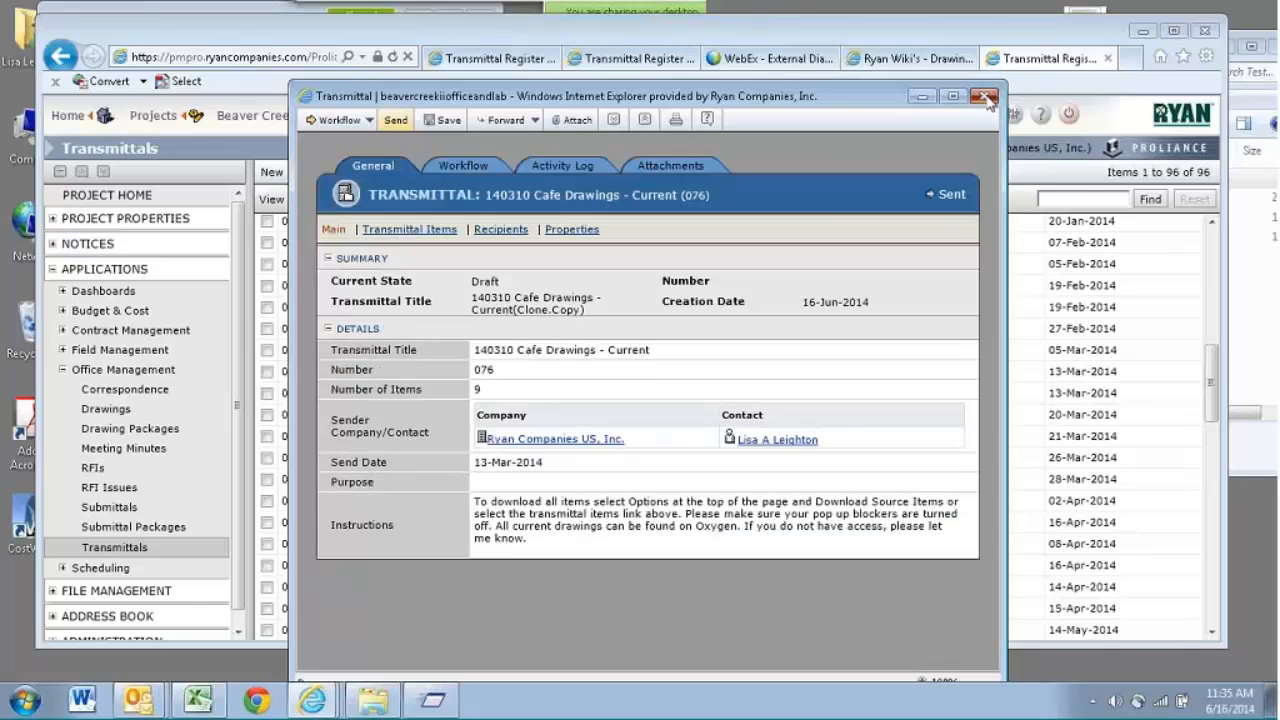
click(985, 96)
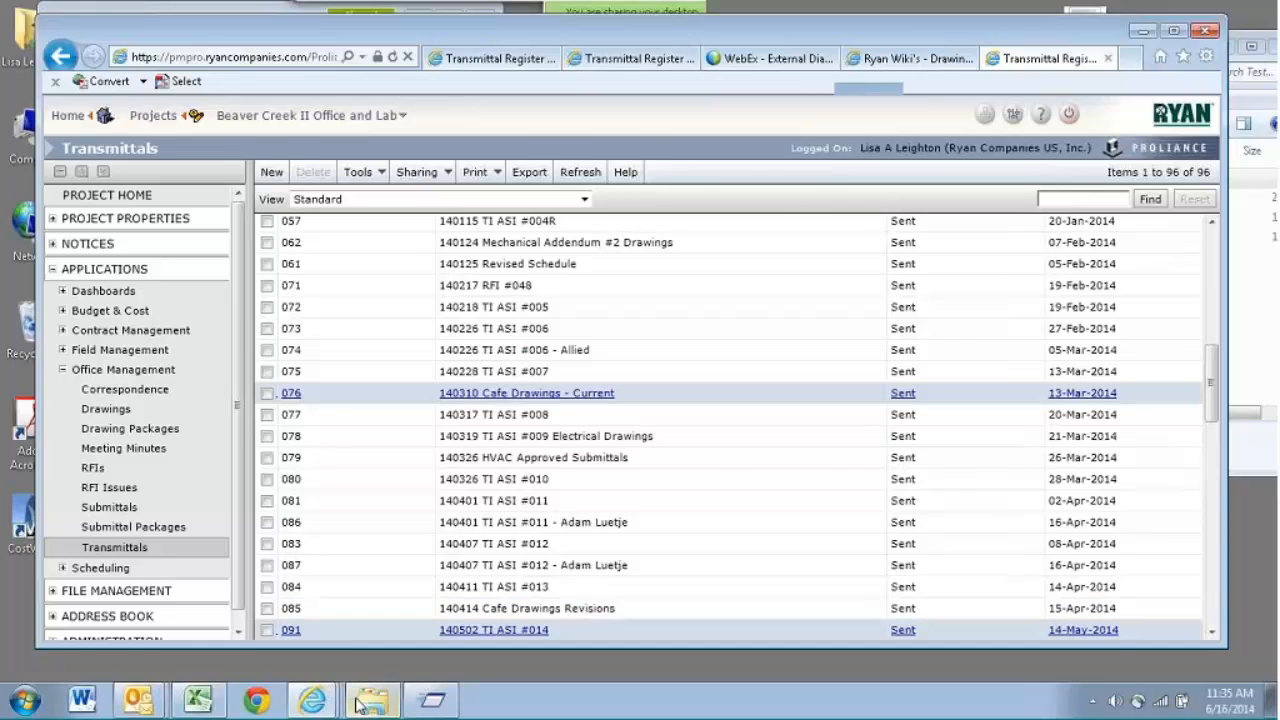
- Start forwarding transmittal 140523 TI ASI #018 to the Subcontractors distribution list, cancel the forwarding and close the transmittal
click(314, 700)
click(311, 657)
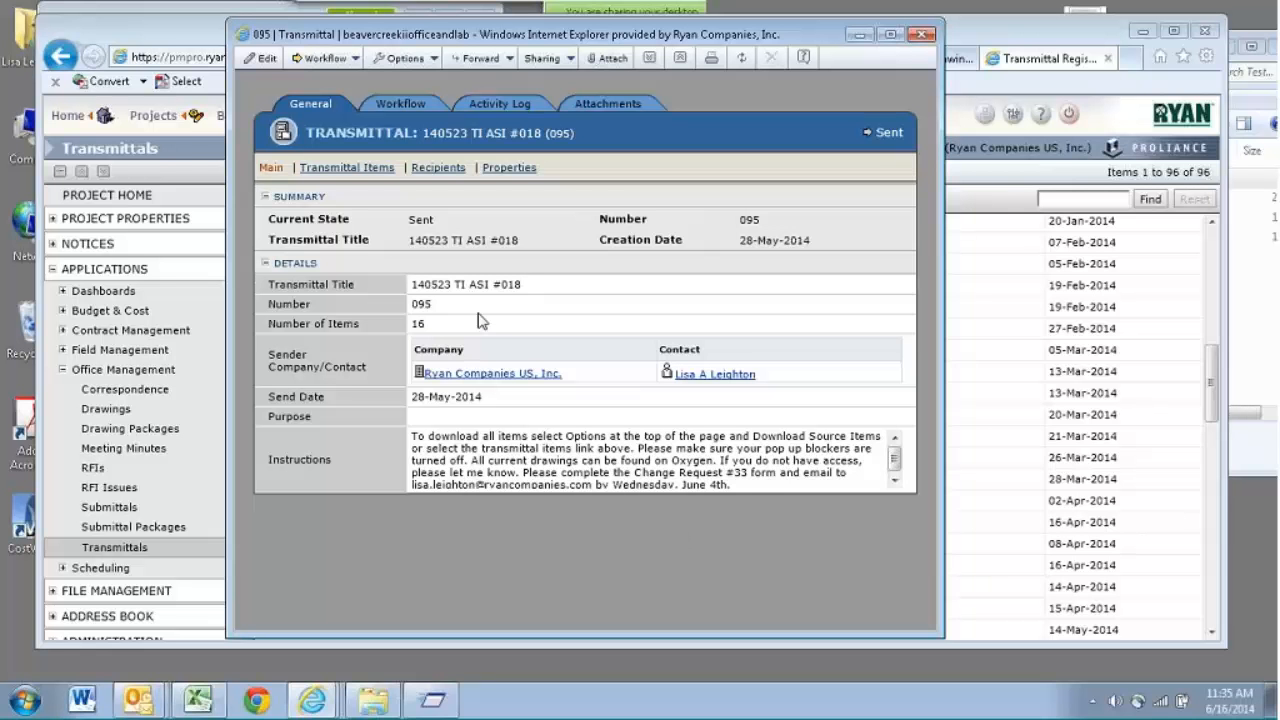
click(481, 62)
click(480, 85)
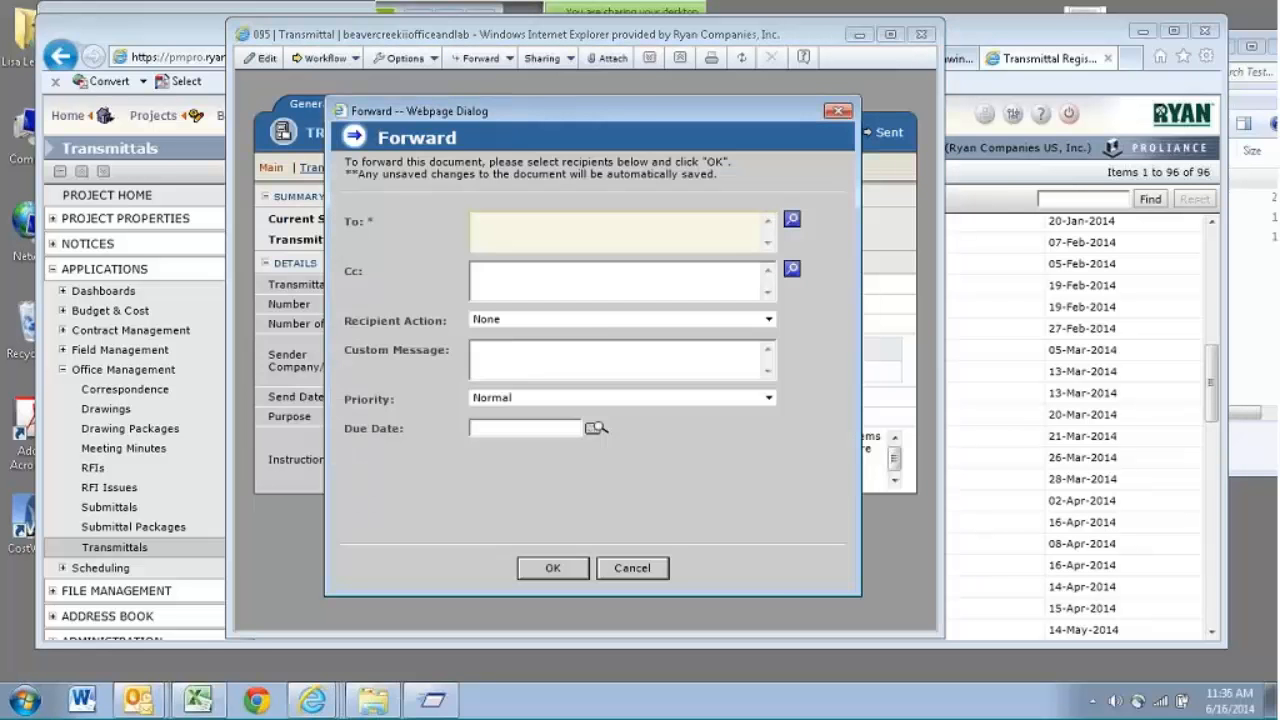
click(792, 219)
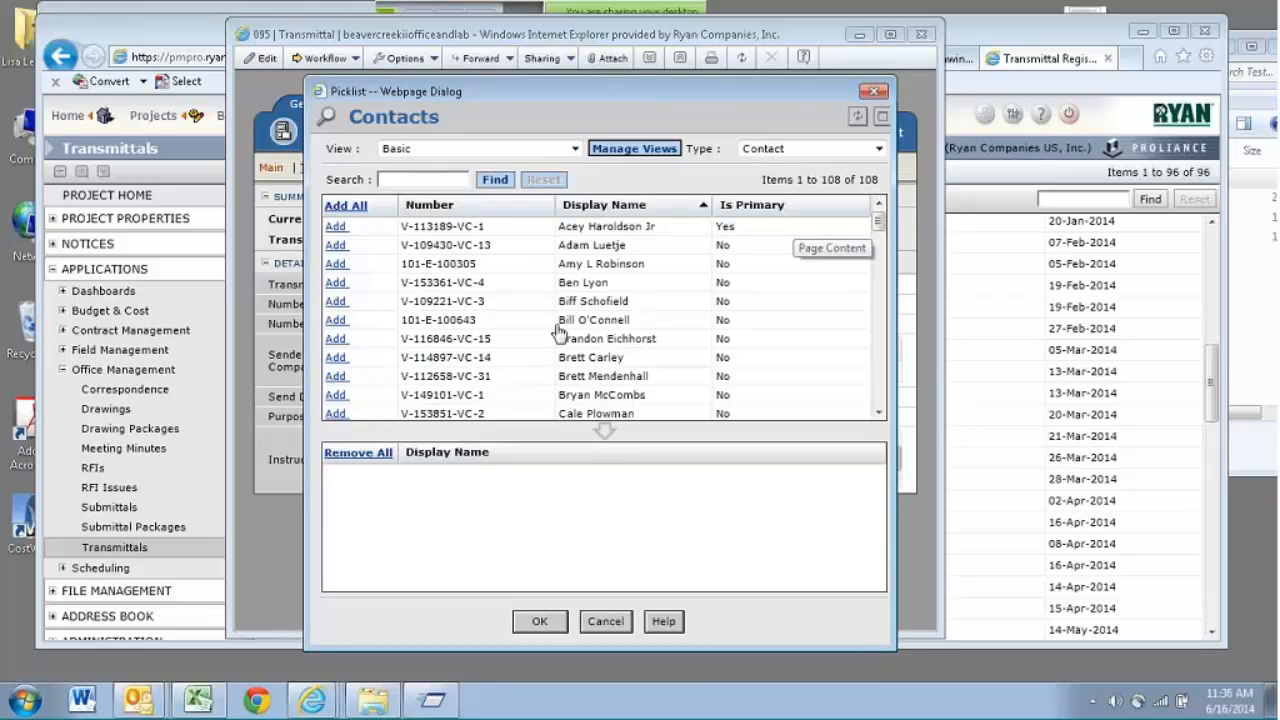
click(819, 148)
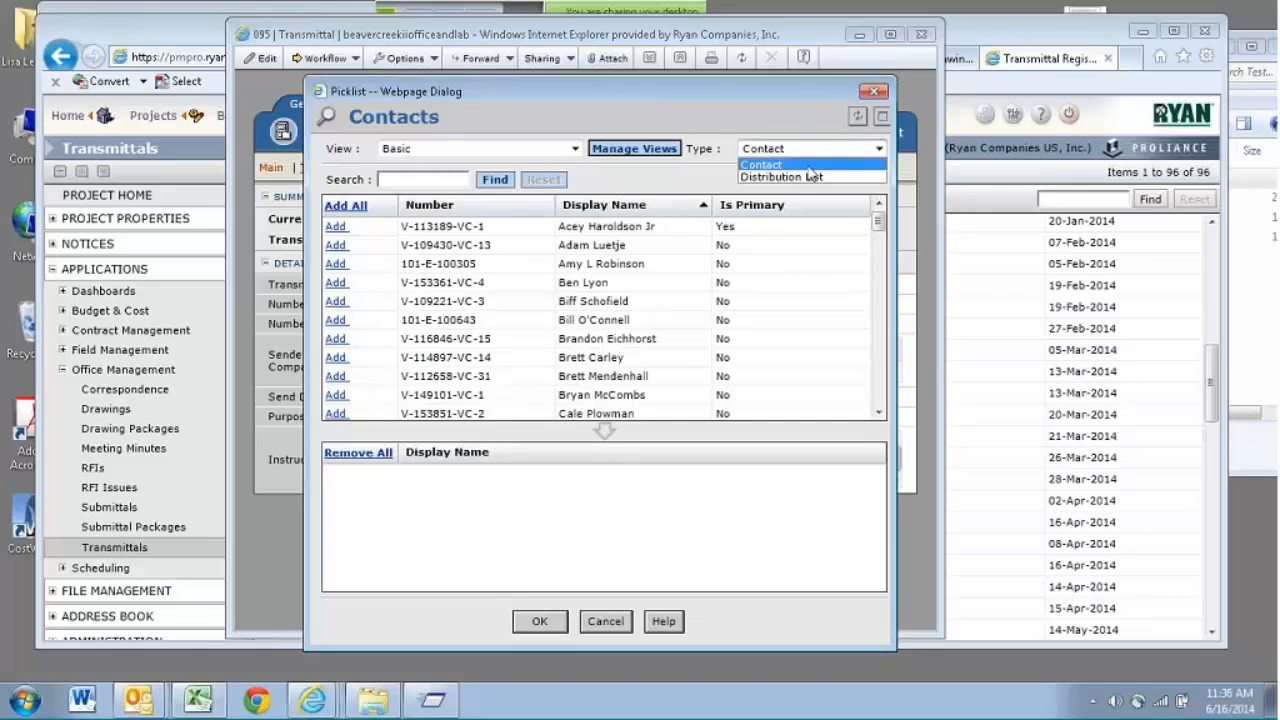
click(812, 176)
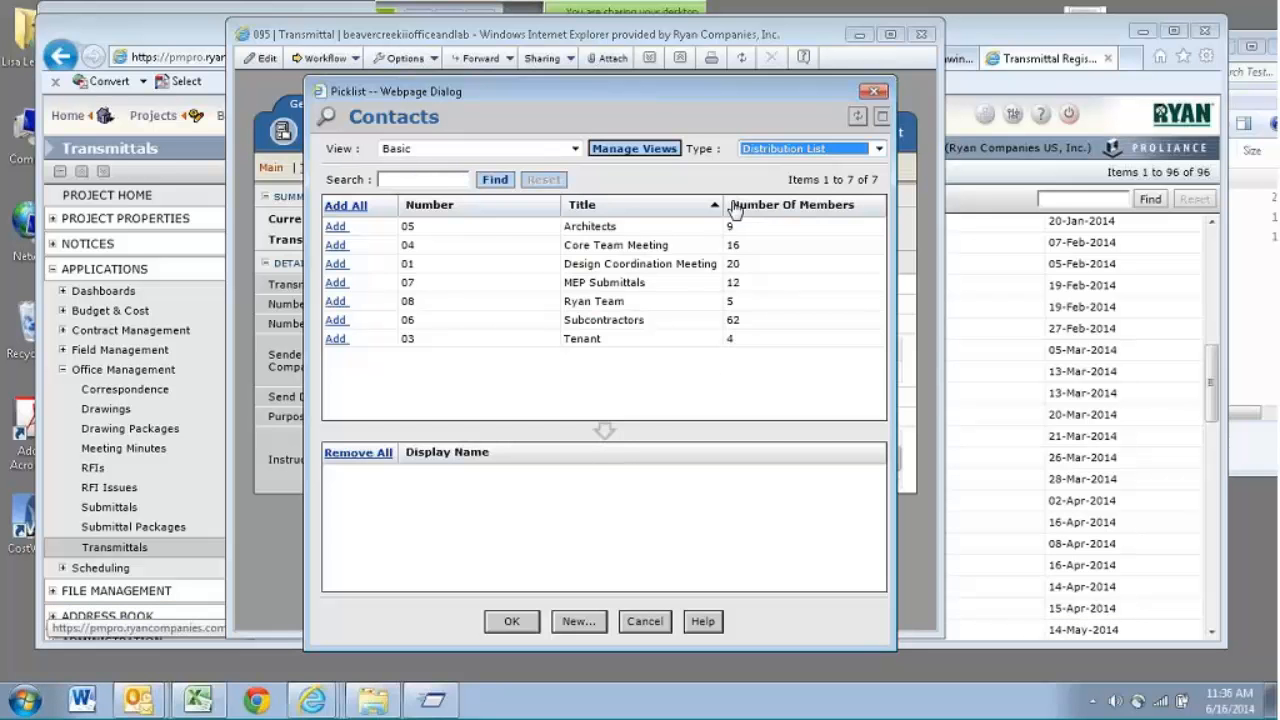
click(345, 324)
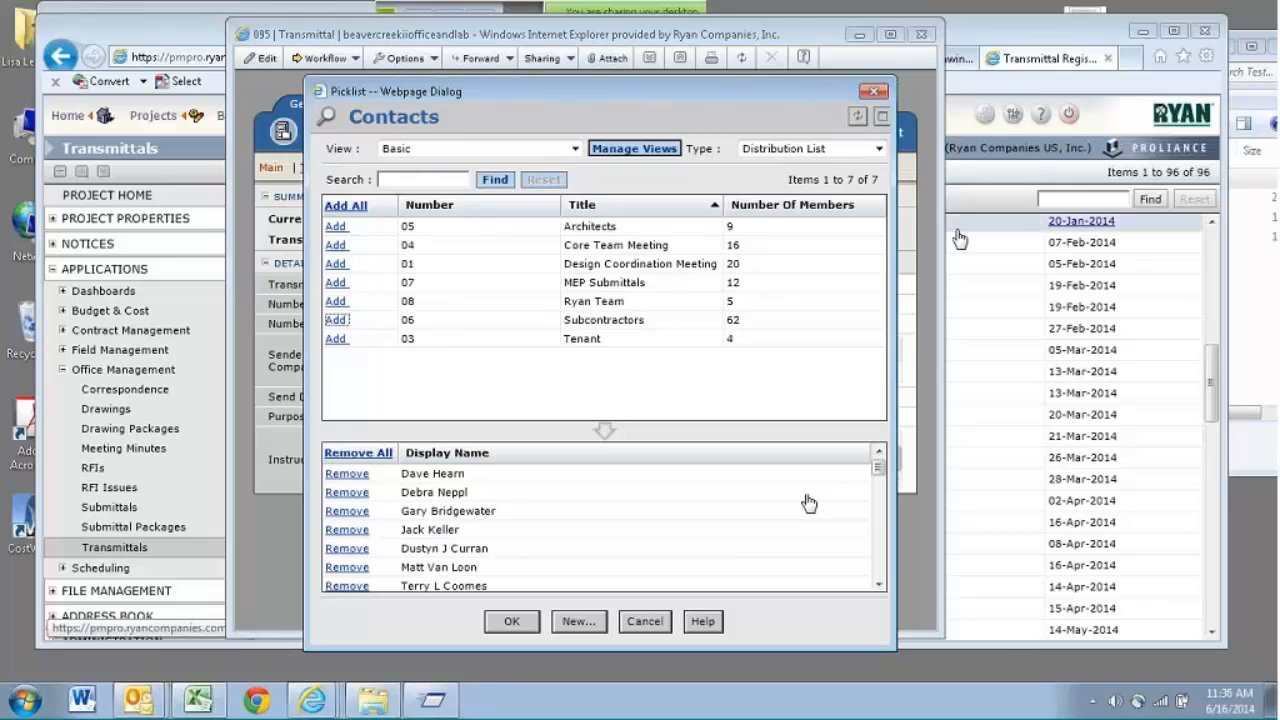
click(880, 92)
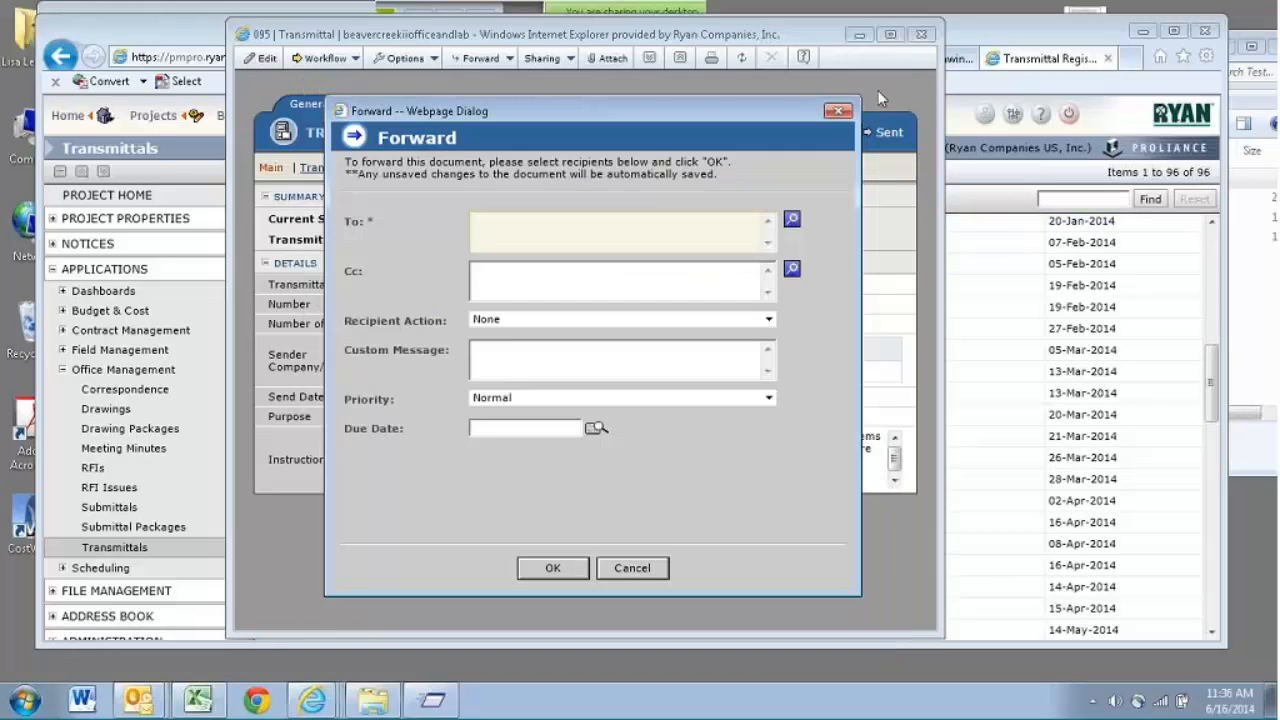
click(852, 103)
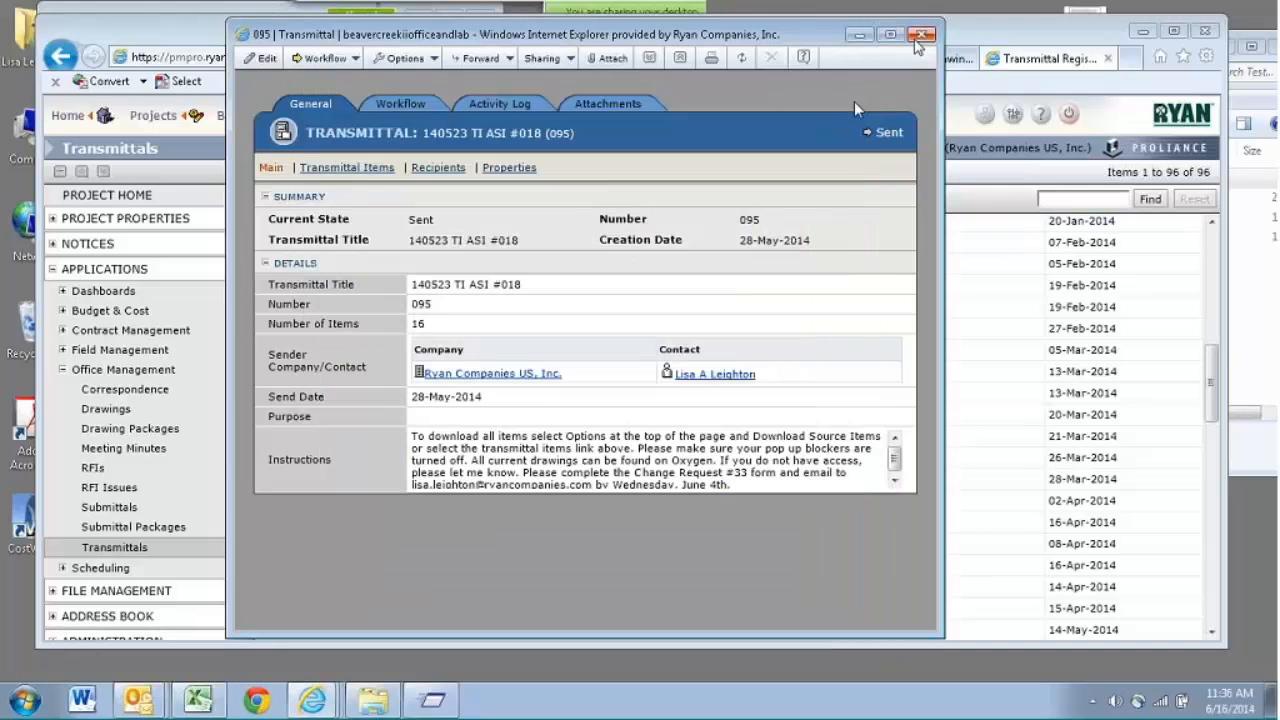
click(917, 40)
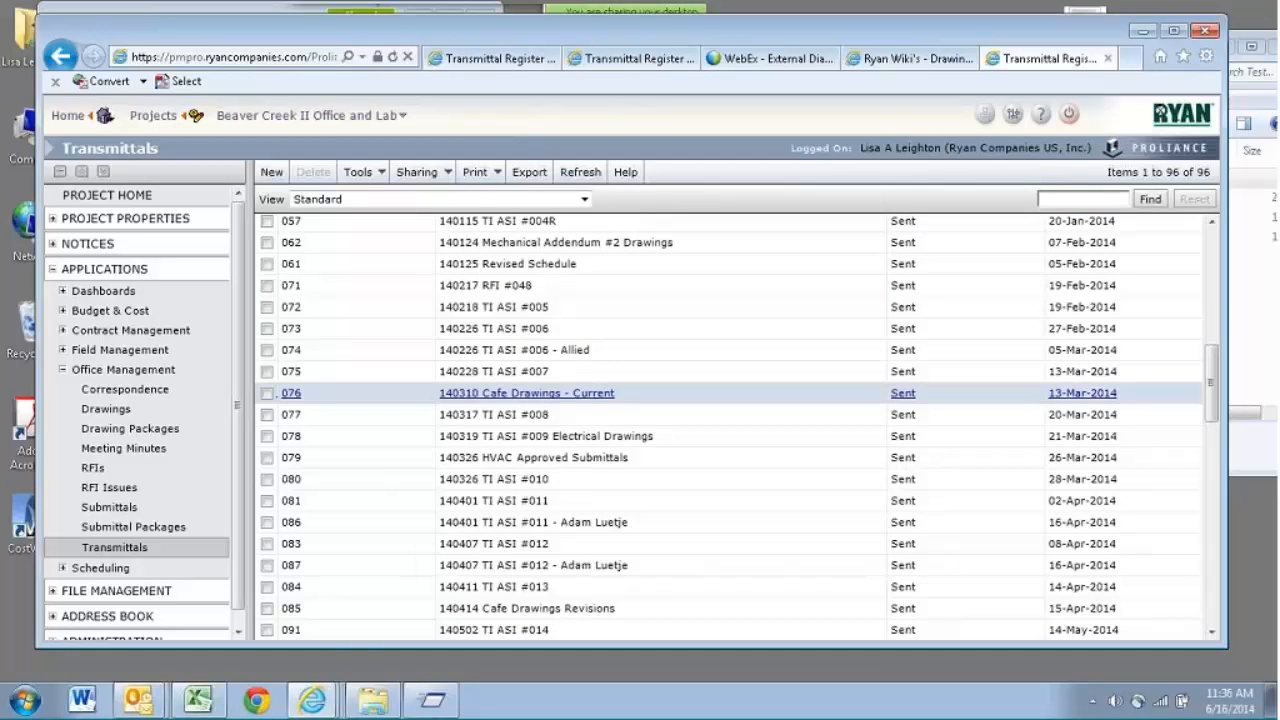
- Switch to the file explorer and open the Test Drawings_Revision folder inside the Training folder
click(372, 700)
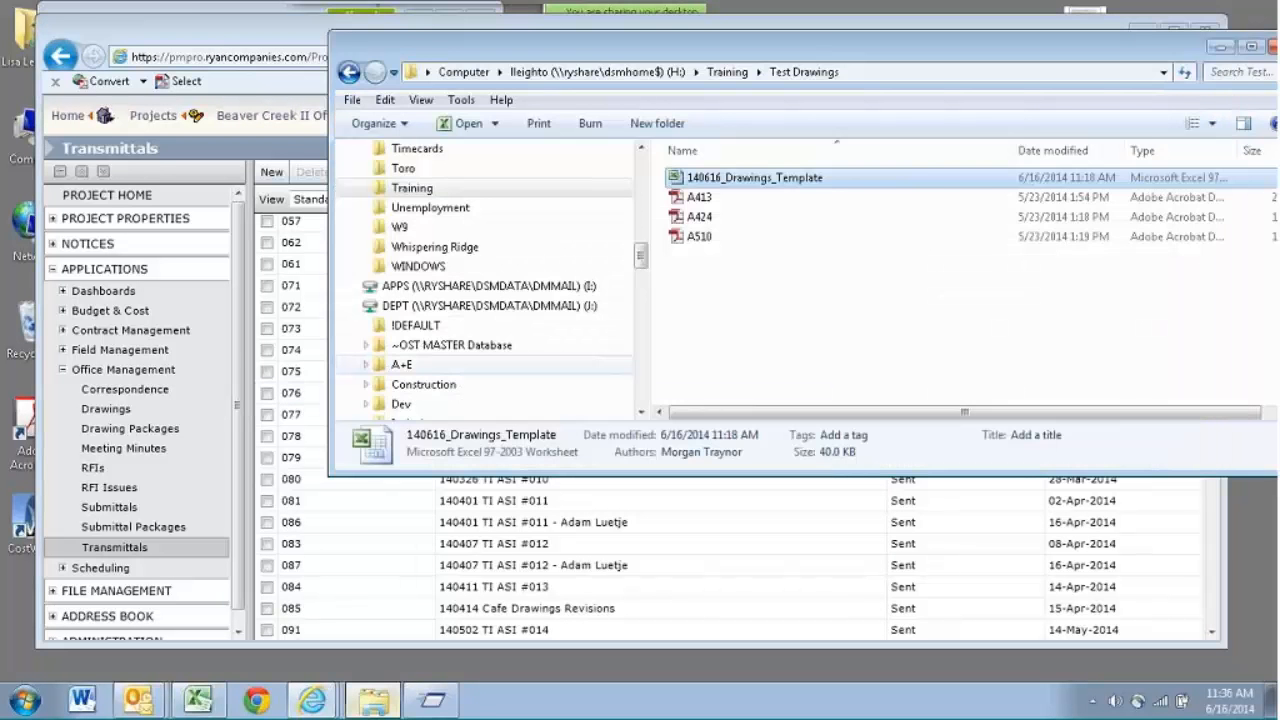
mouse_move(642, 260)
mouse_down()
mouse_move(642, 273)
mouse_move(643, 258)
mouse_up()
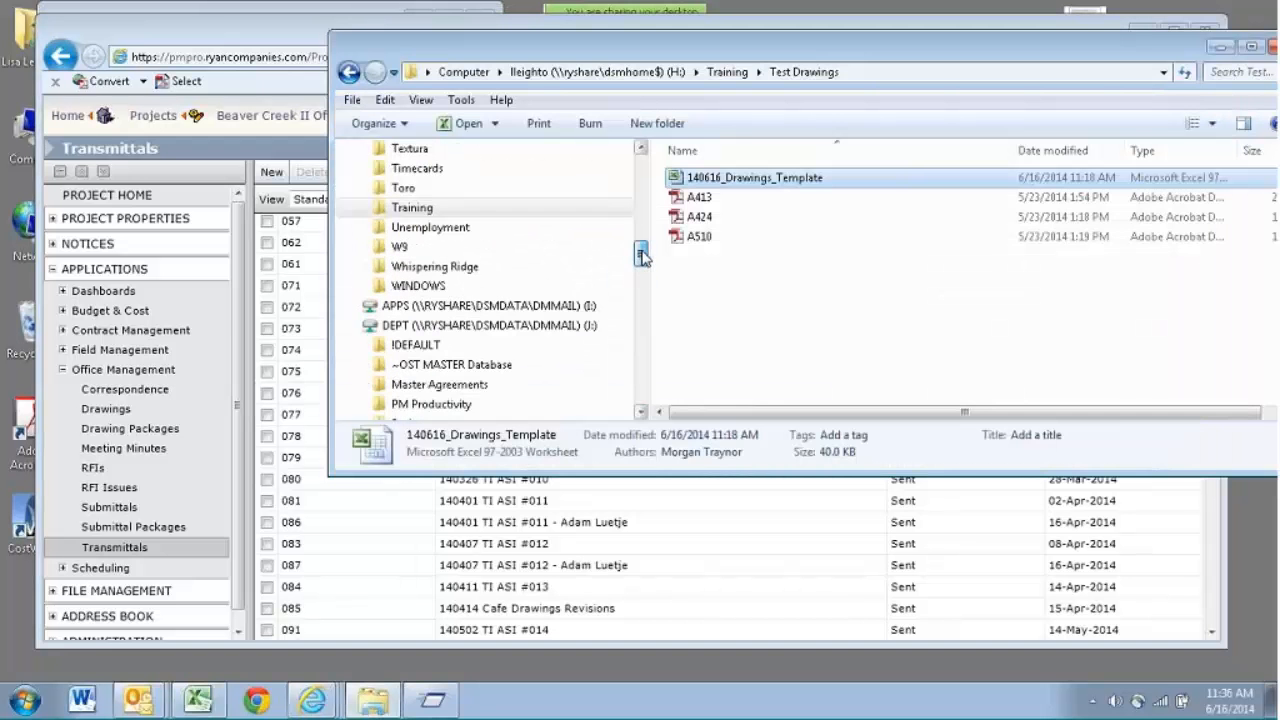
click(728, 73)
double_click(728, 197)
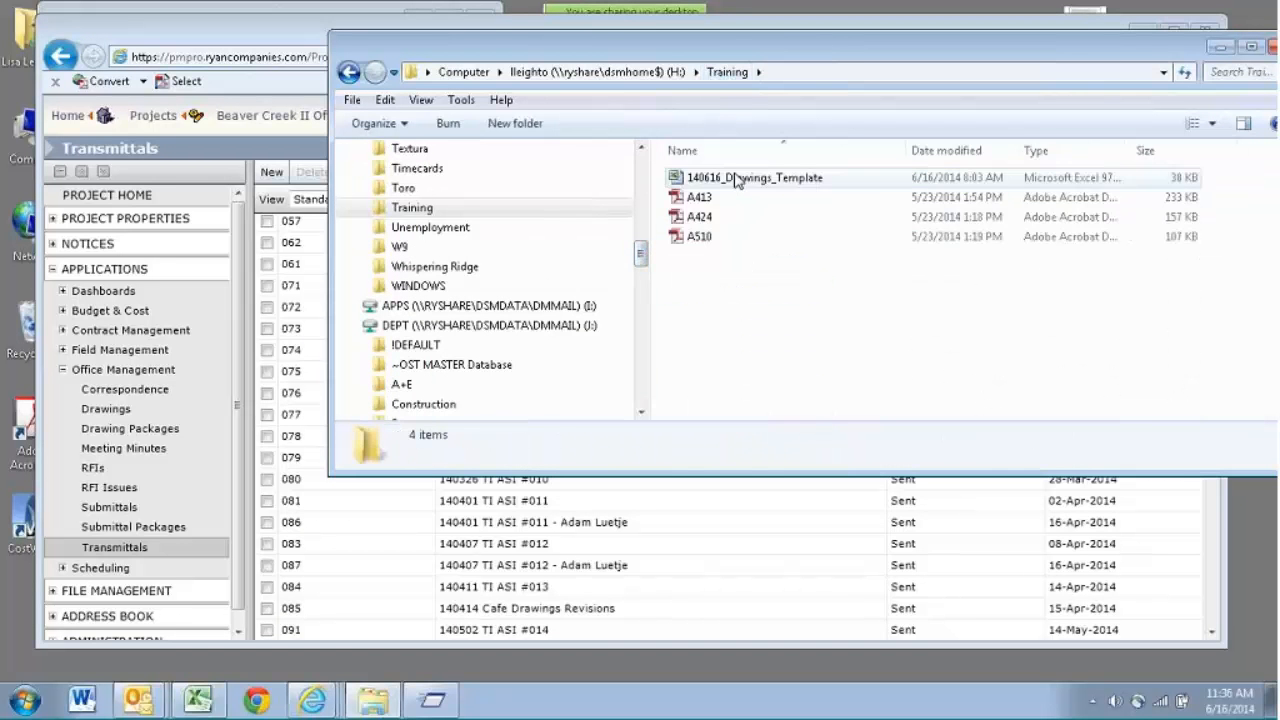
drag(868, 47, 650, 70)
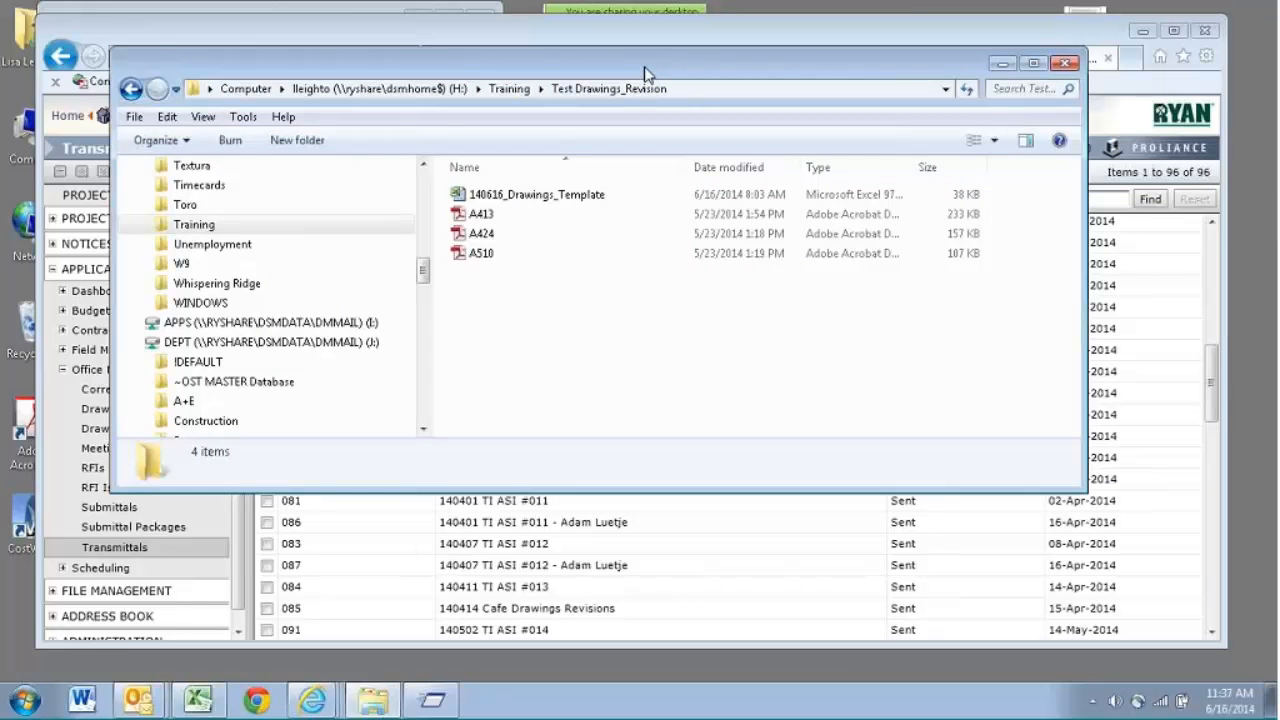
- Close the already open 140616_Drawings_Template workbook and open the one stored in the Test Drawings_Revision folder
double_click(555, 194)
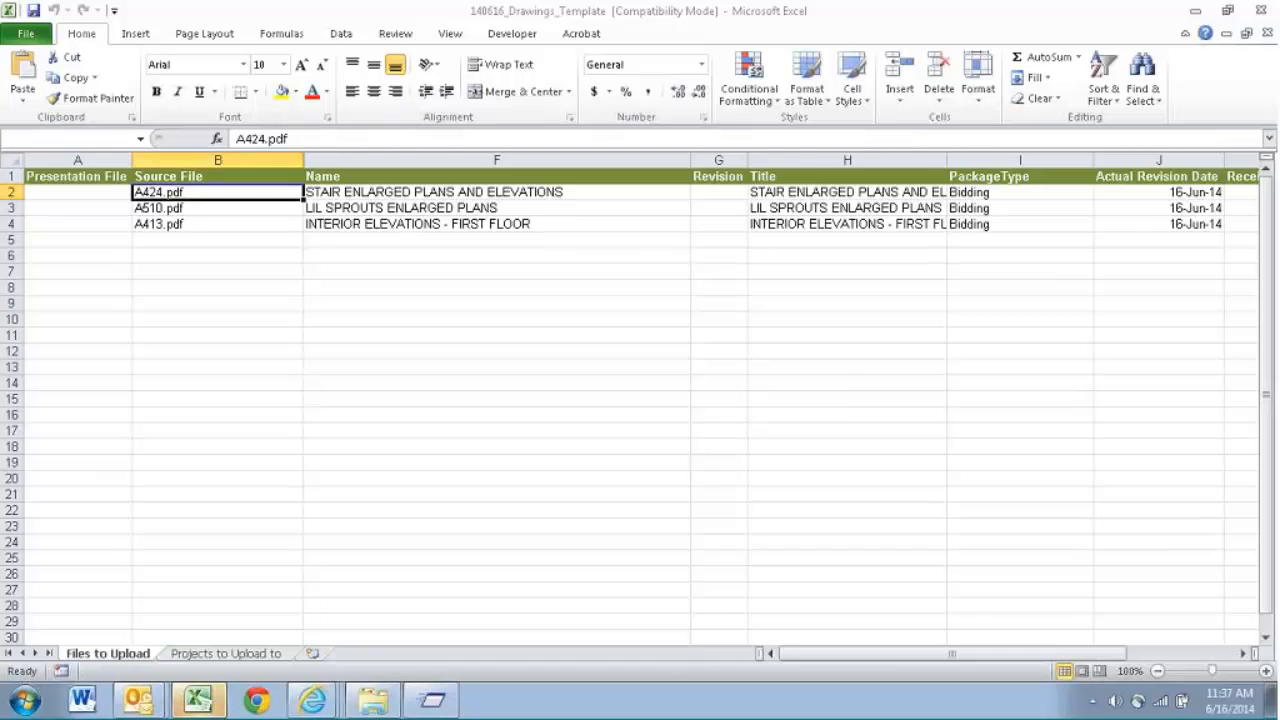
click(655, 424)
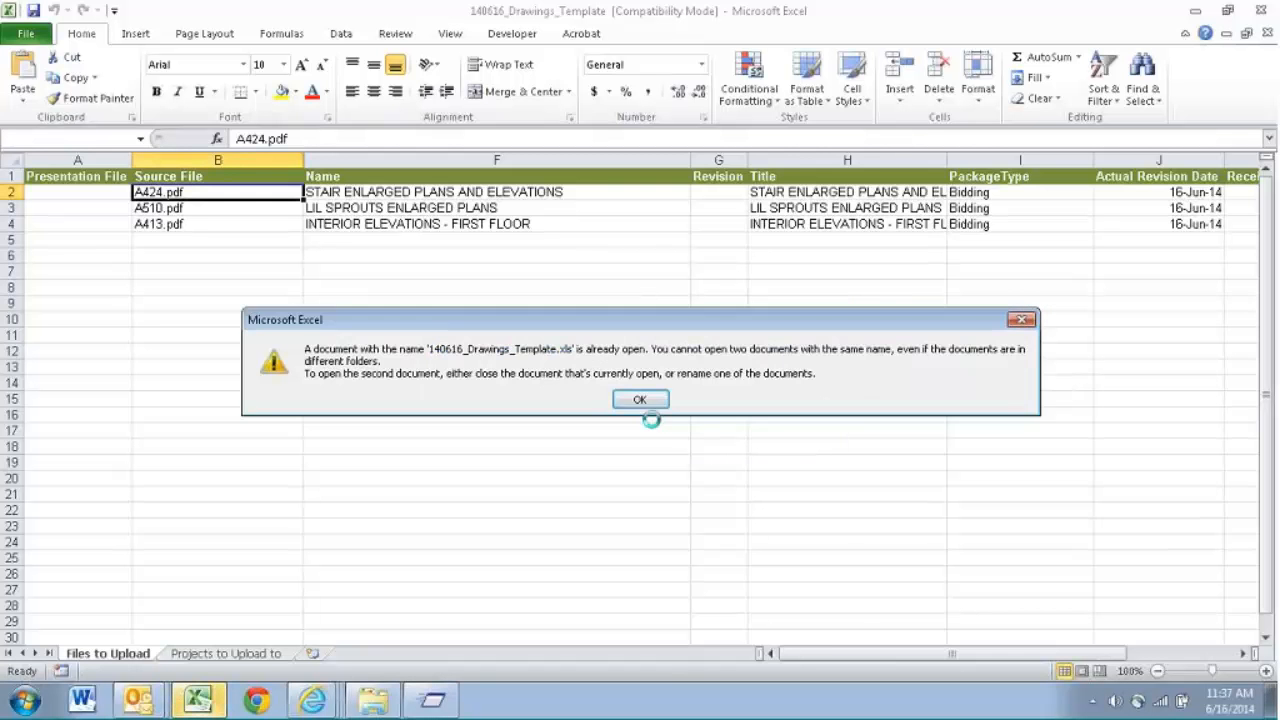
click(660, 400)
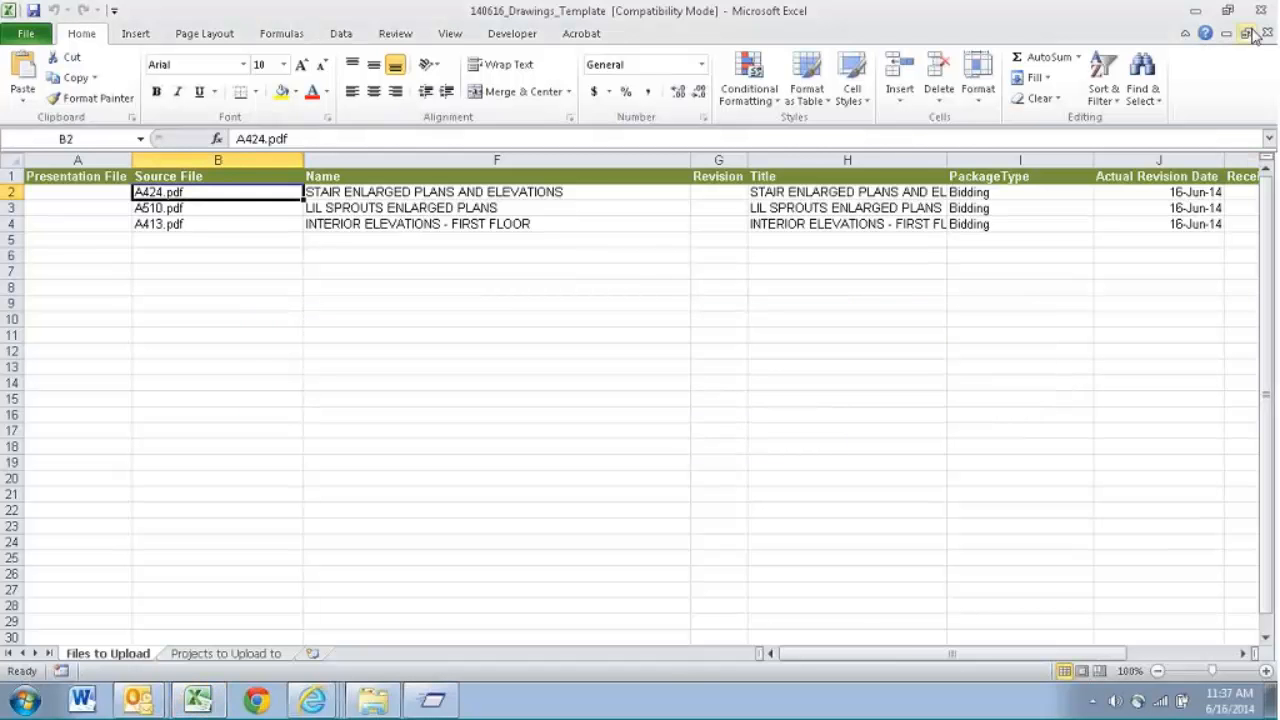
click(1261, 11)
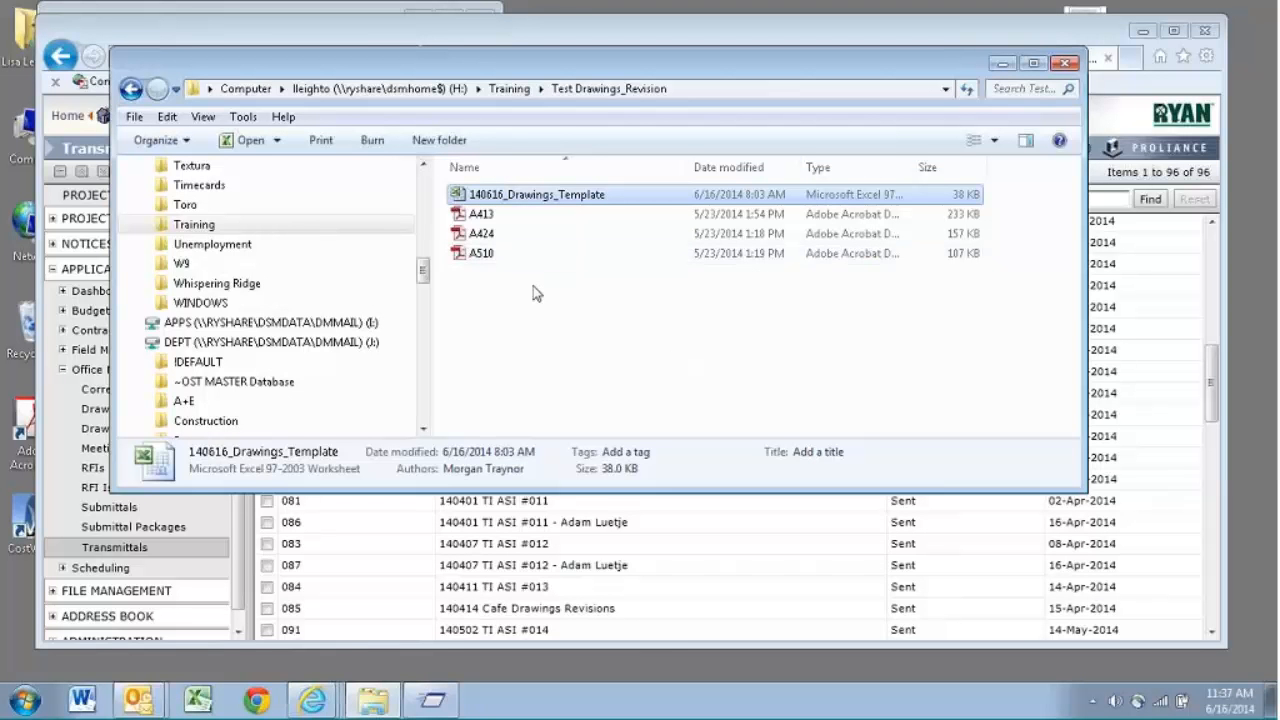
double_click(545, 206)
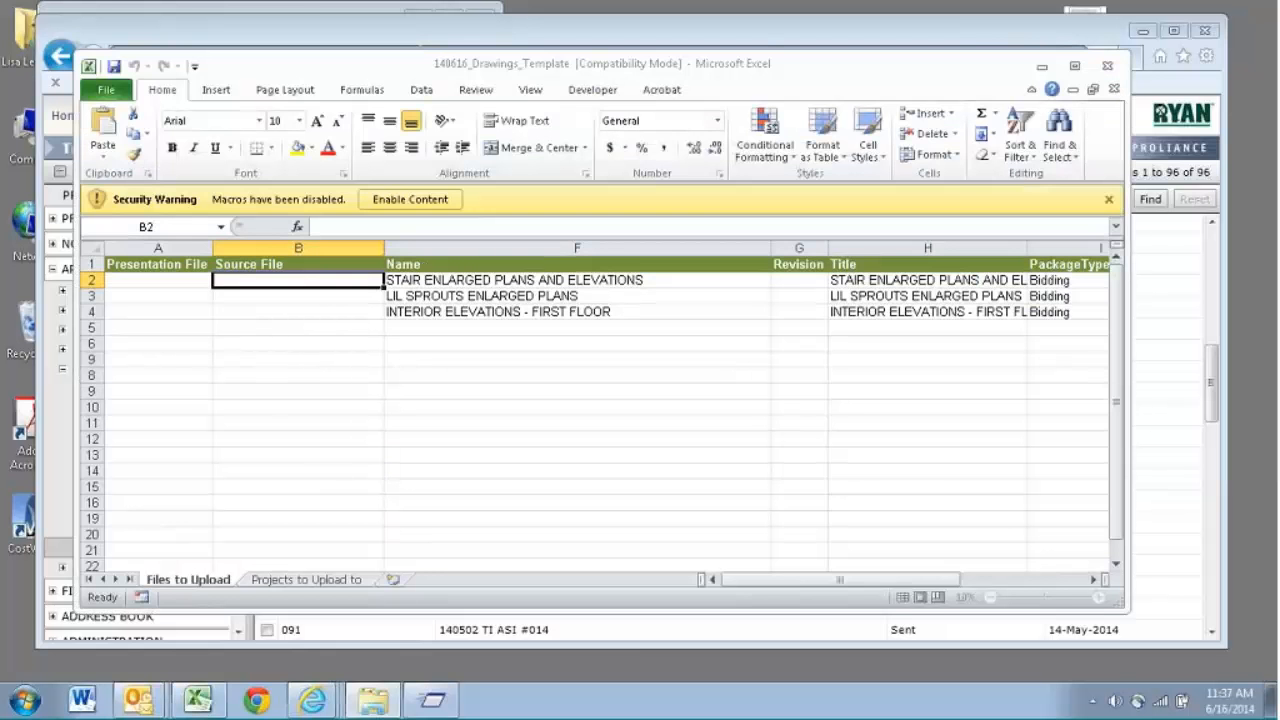
- Enable the macros in the revision workbook and make it a trusted document
drag(590, 66, 750, 130)
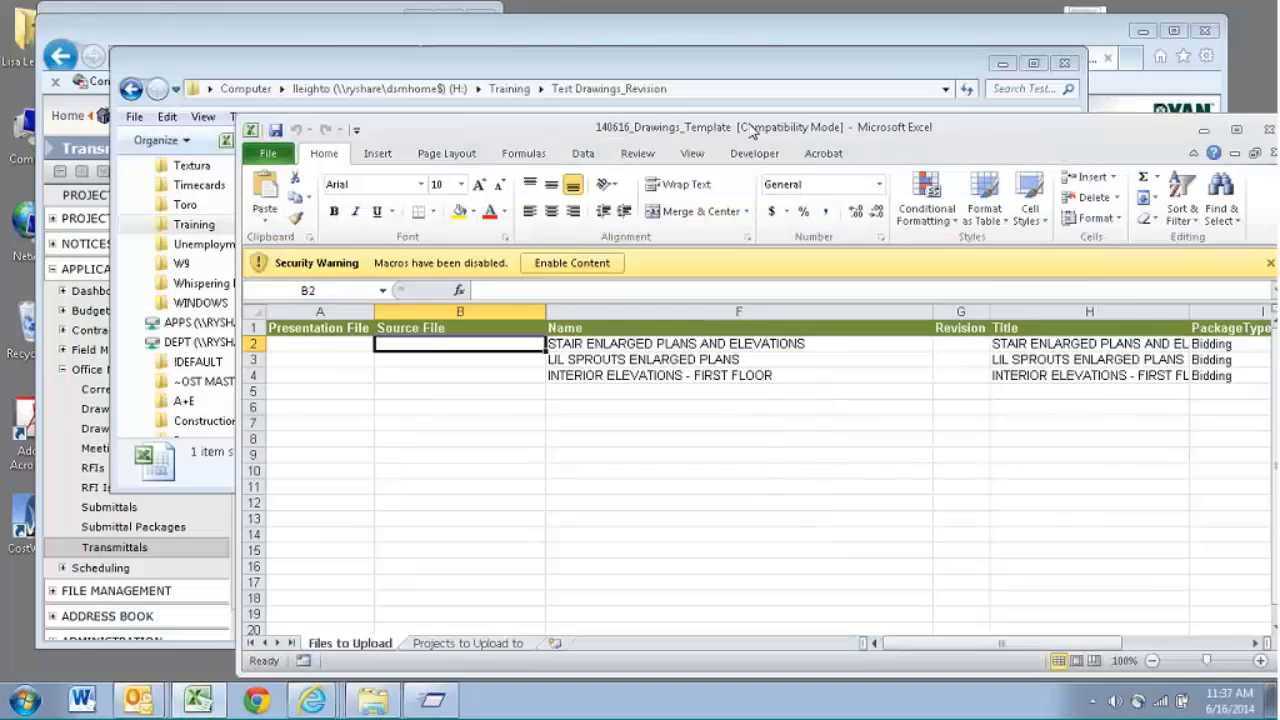
click(567, 263)
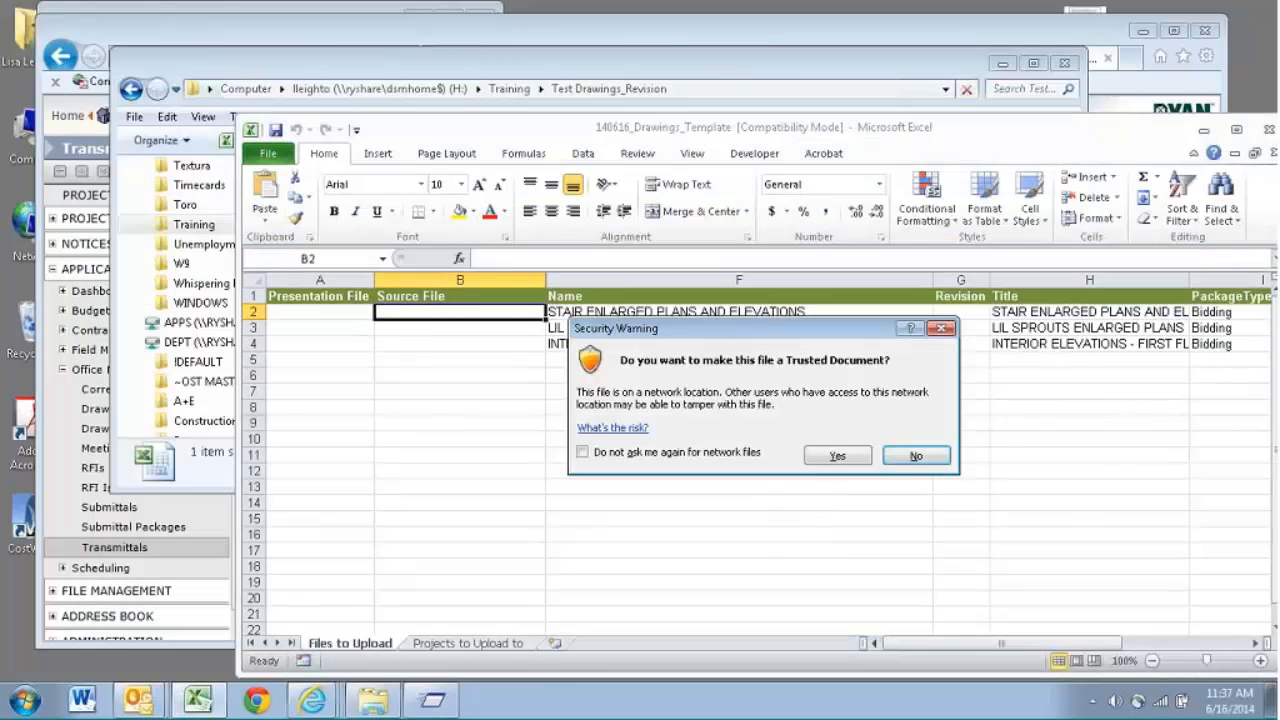
click(856, 453)
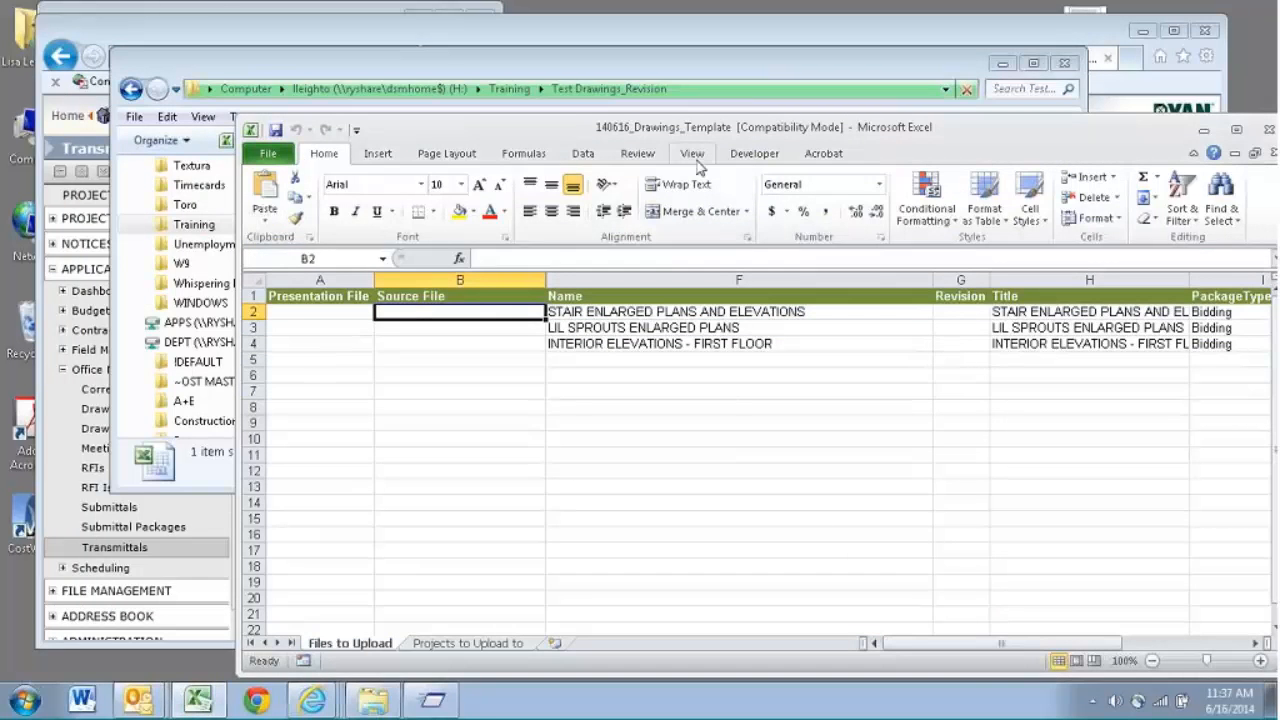
- Run the workbook's macro to map the folder's PDF files into the Source File column
click(764, 157)
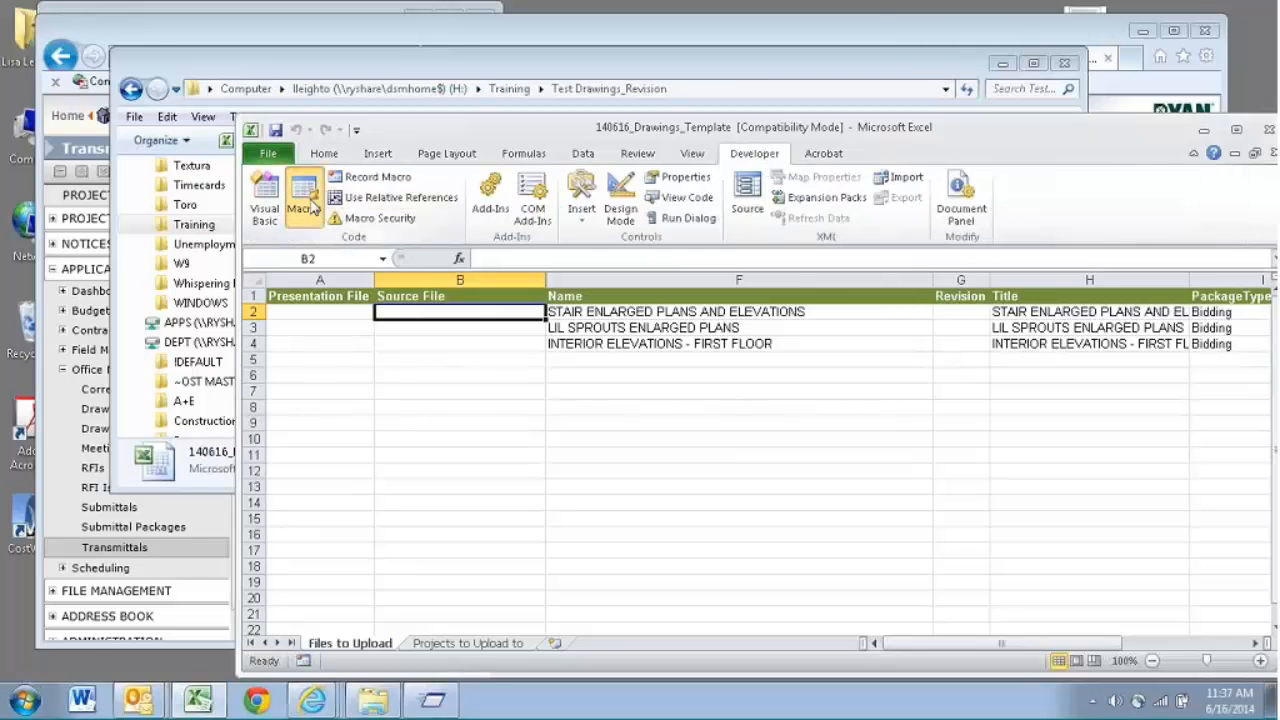
click(310, 205)
click(923, 177)
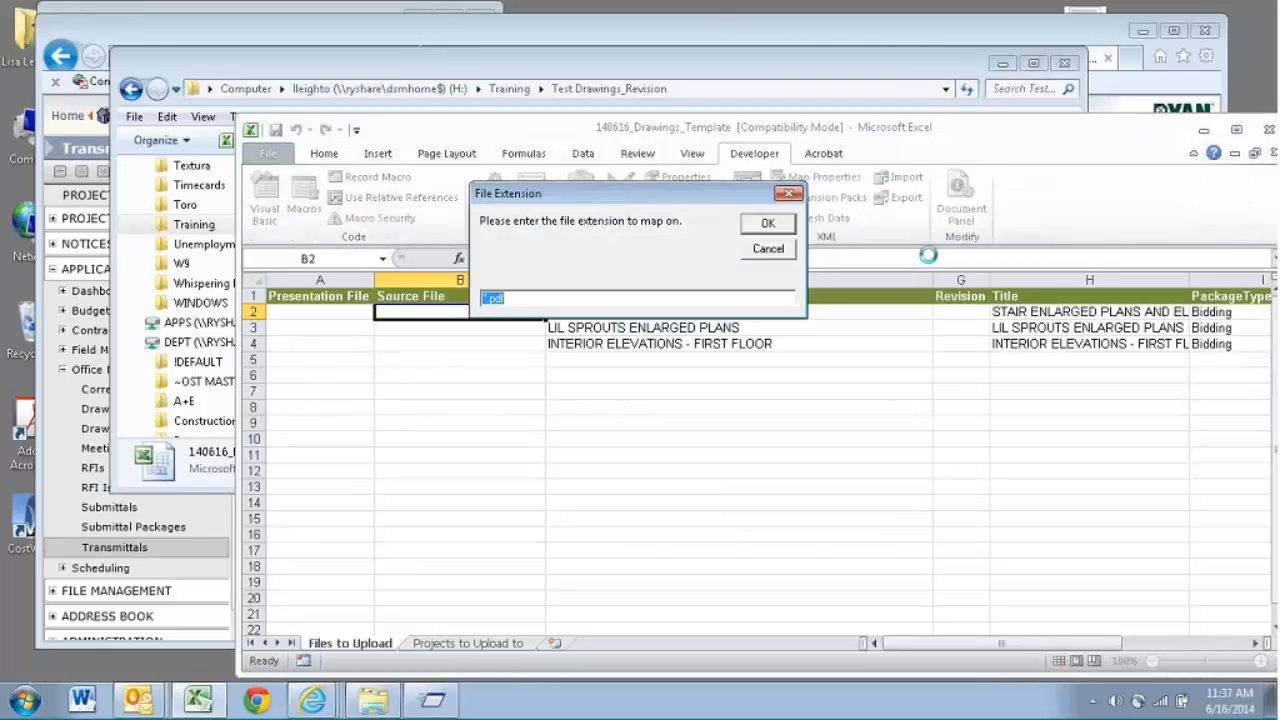
click(778, 229)
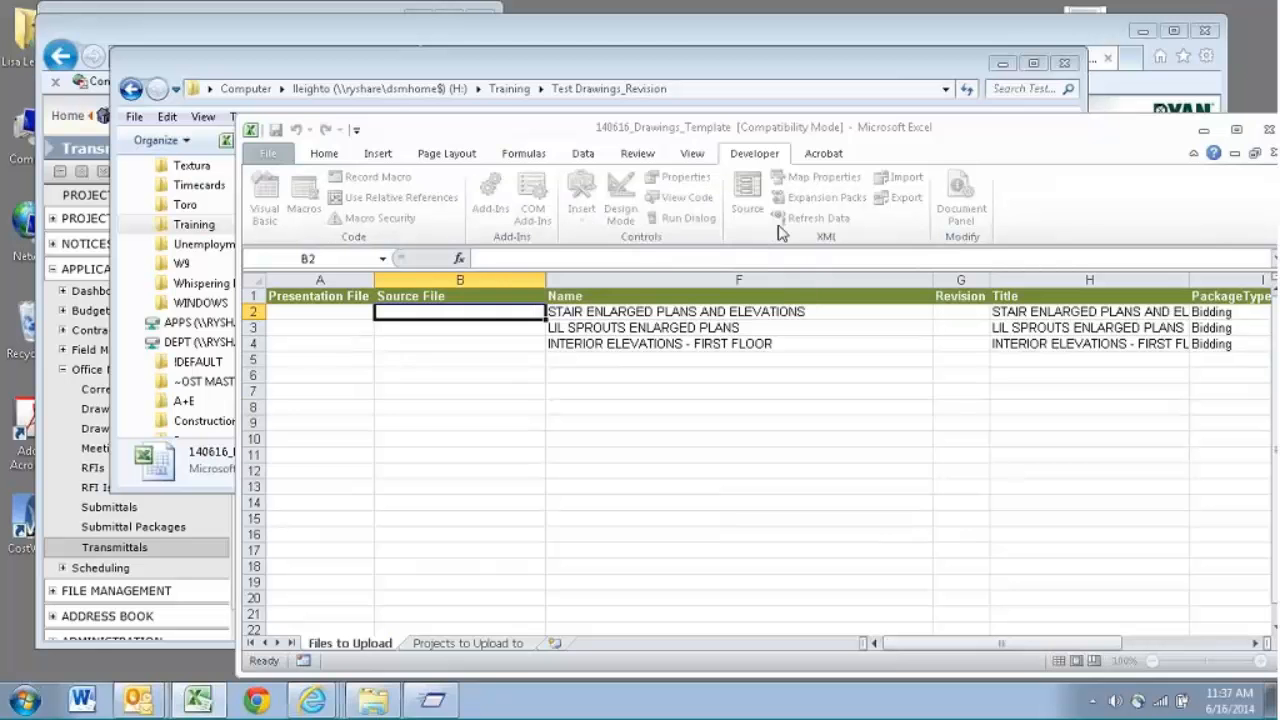
click(668, 462)
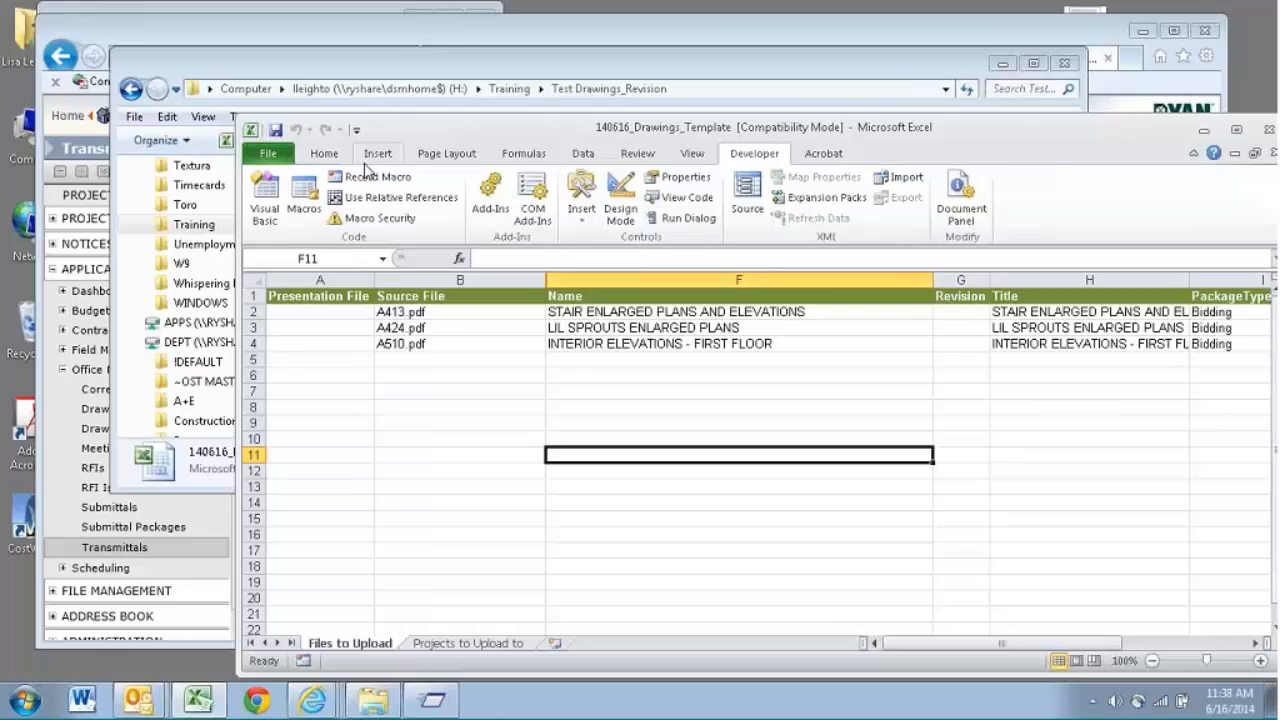
- Check in the Excel options that the Developer tab is enabled for the ribbon, and cancel without changes
click(268, 153)
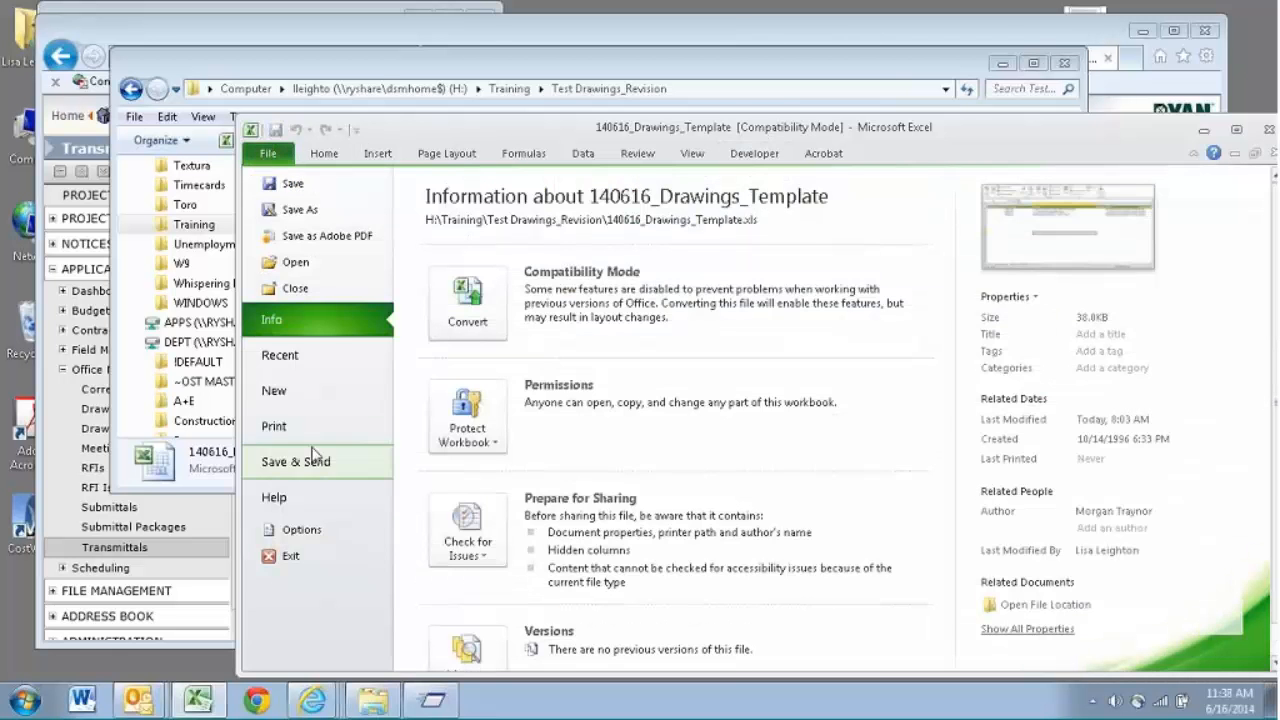
click(300, 529)
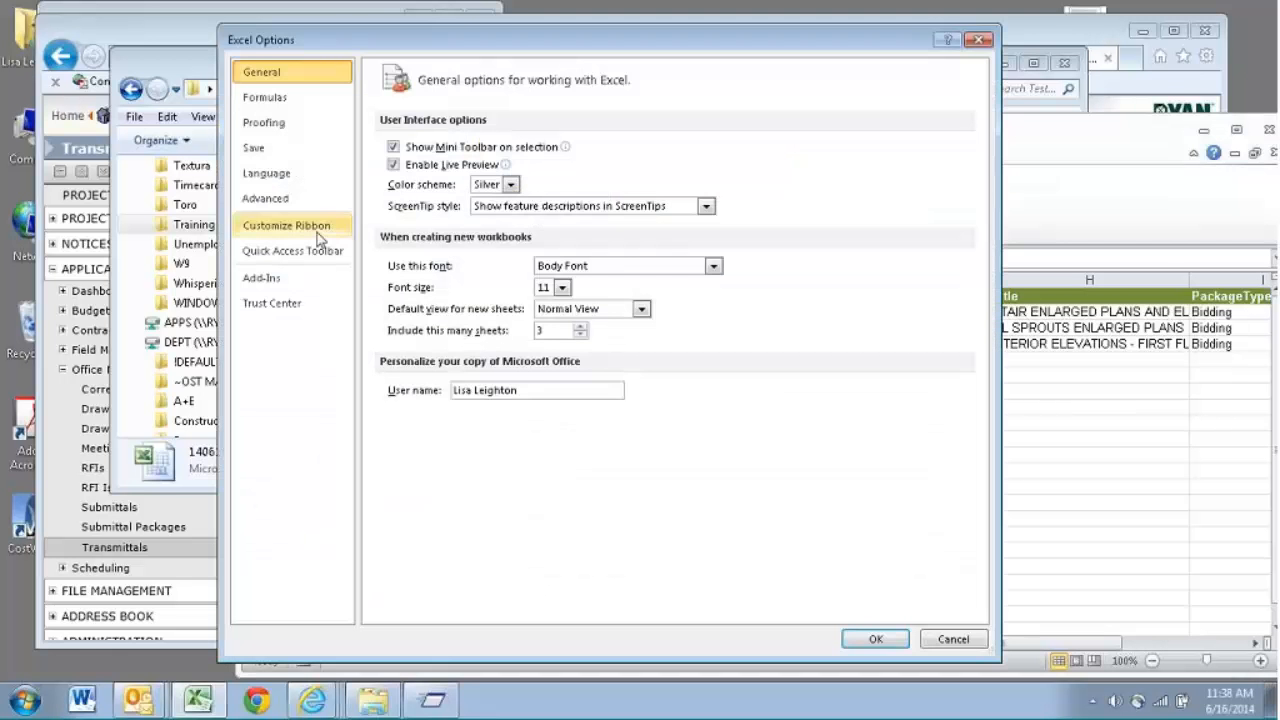
click(319, 235)
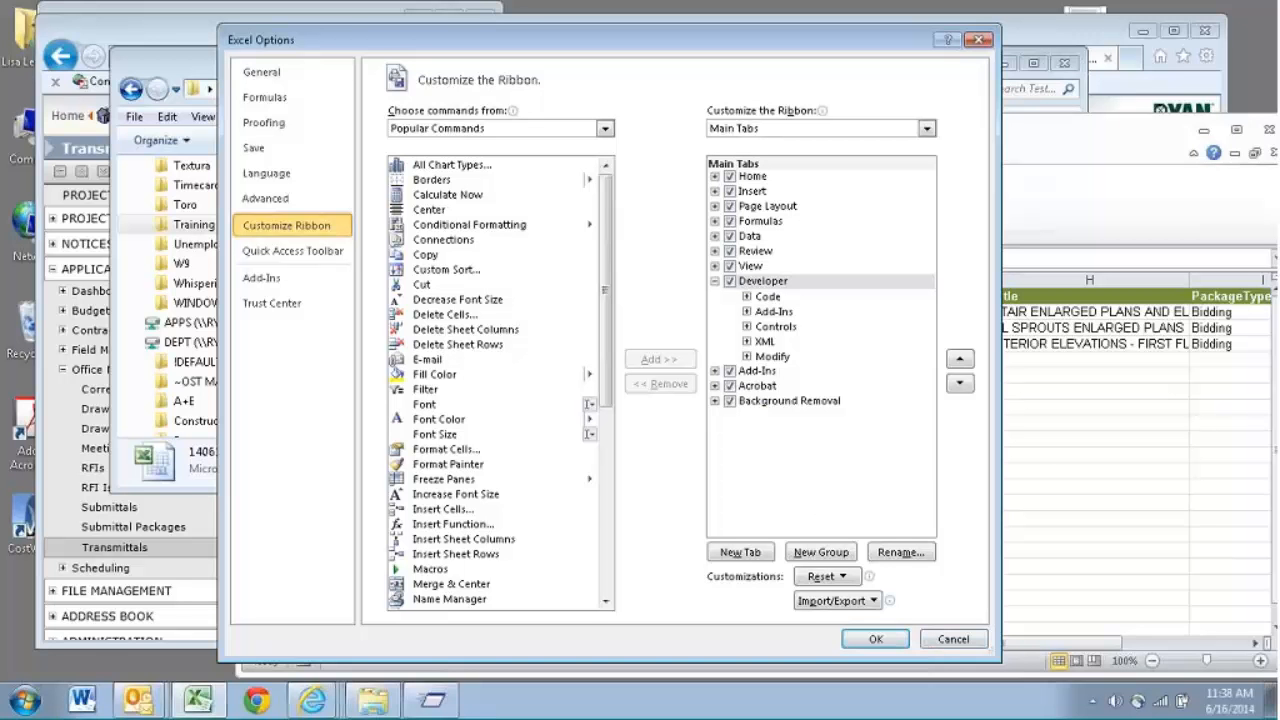
click(948, 640)
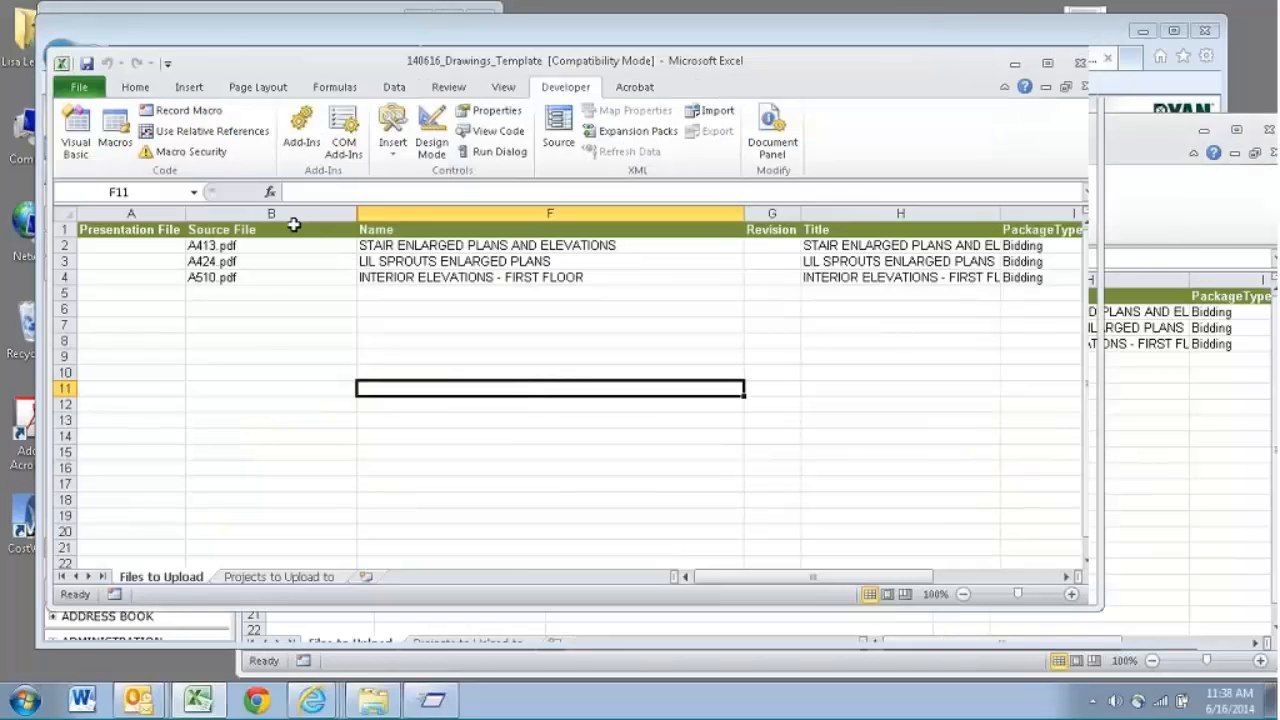
- Maximize the workbook window and compare the mapped Source File entries with the drawing names beside them
click(245, 249)
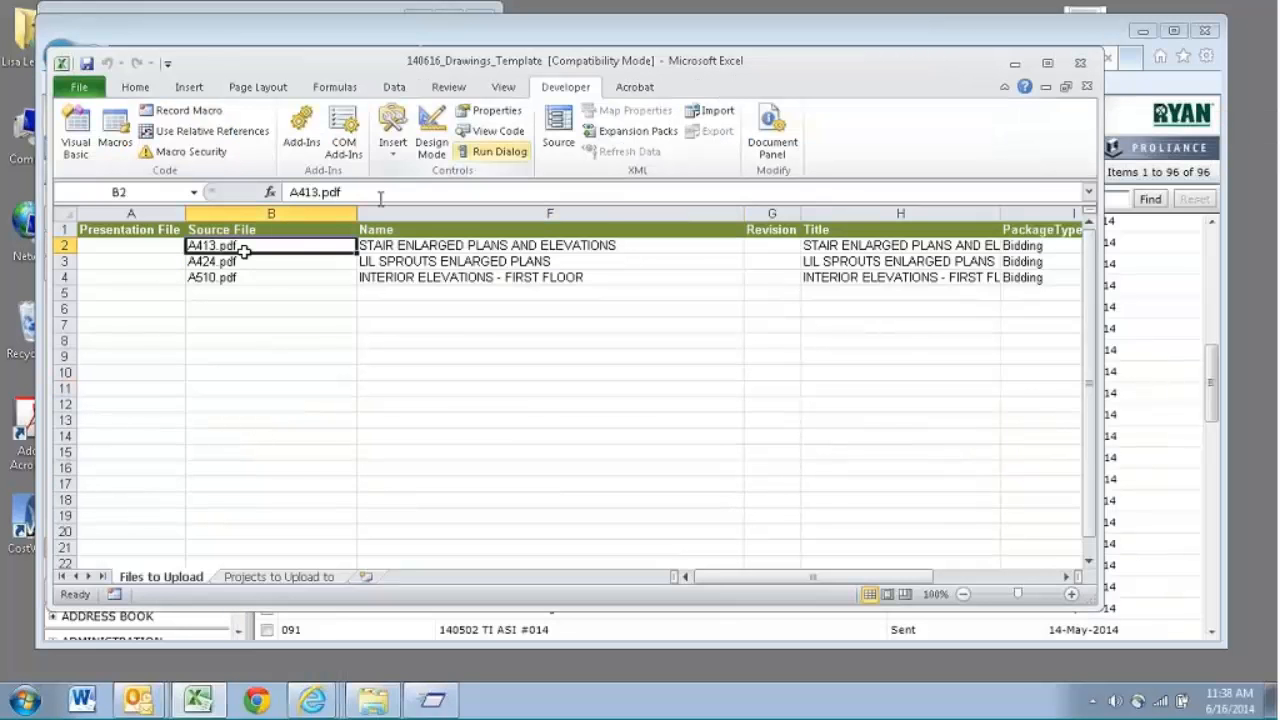
click(1047, 64)
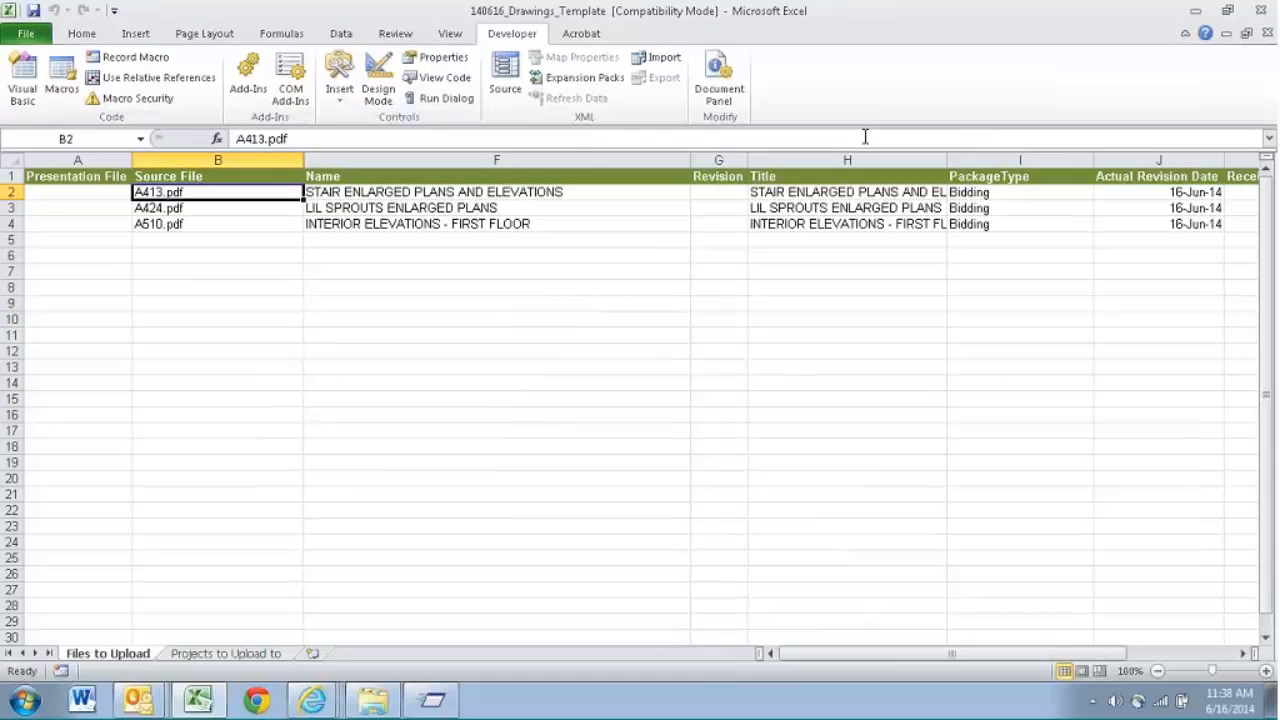
key(Right)
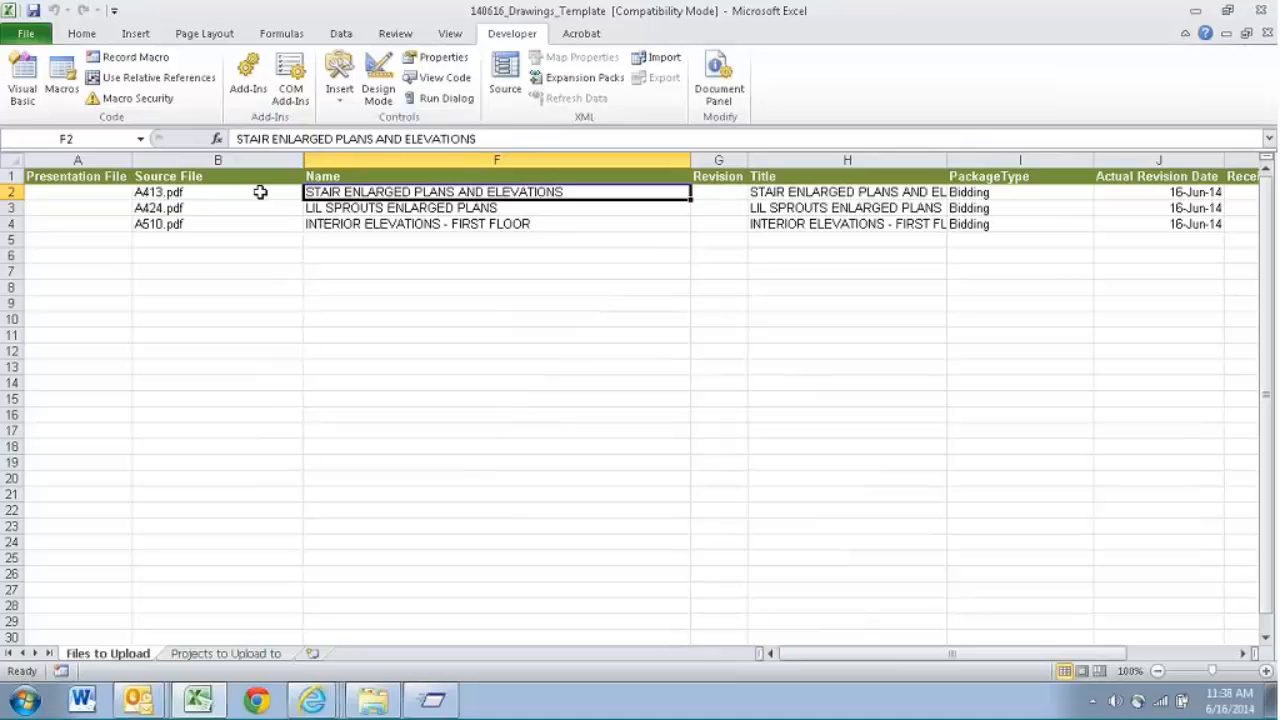
click(260, 192)
key(Right)
- Switch to the file explorer, go to the Test Drawings folder inside Training and try to open its 140616_Drawings_Template workbook
click(373, 700)
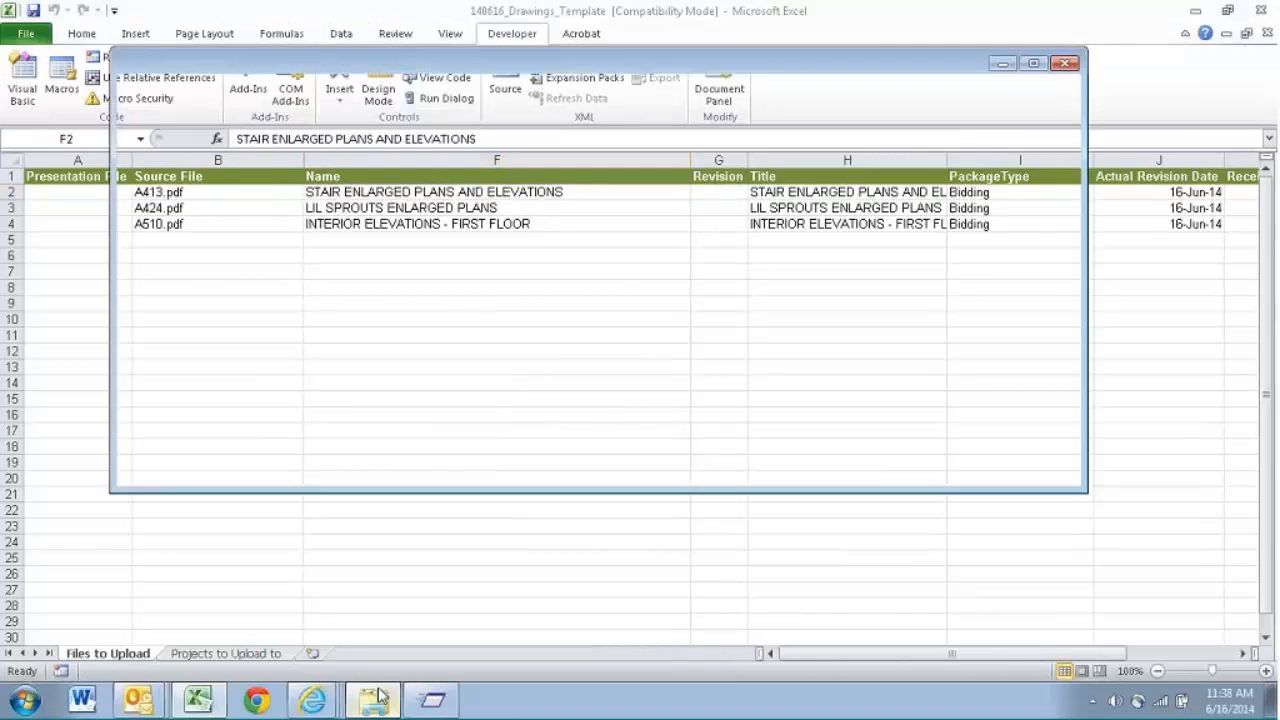
click(505, 94)
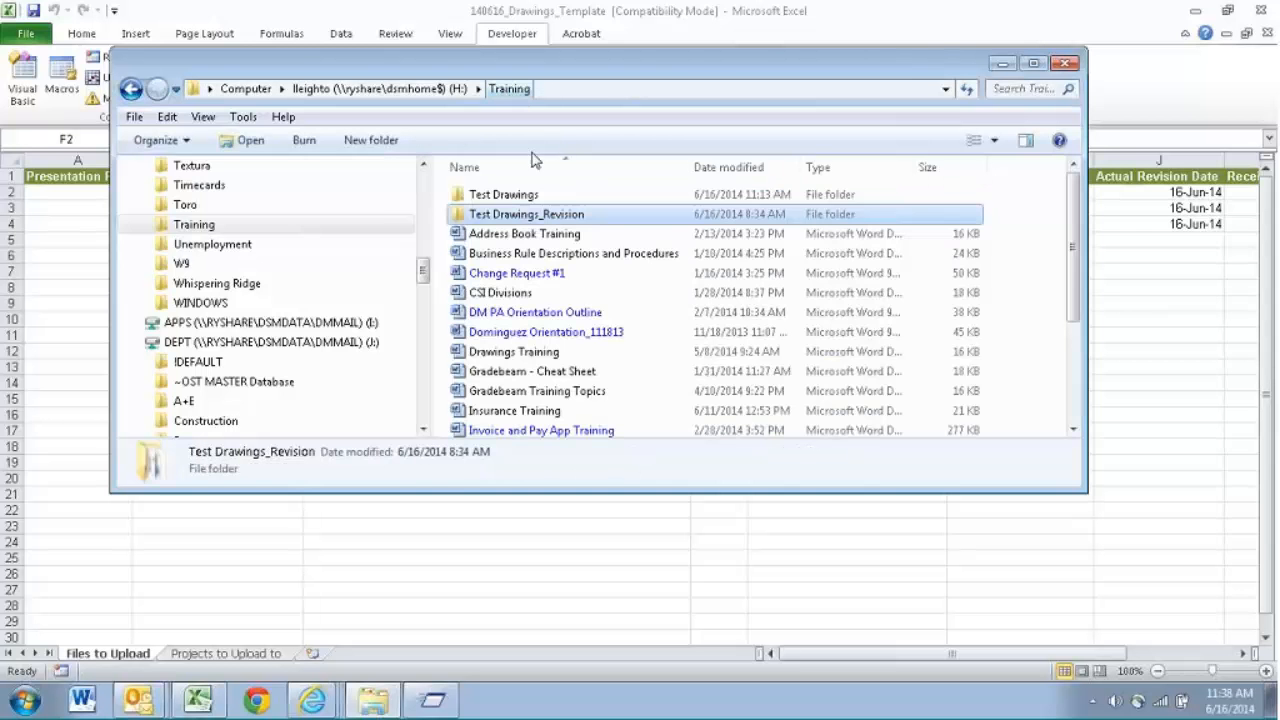
double_click(492, 194)
double_click(505, 195)
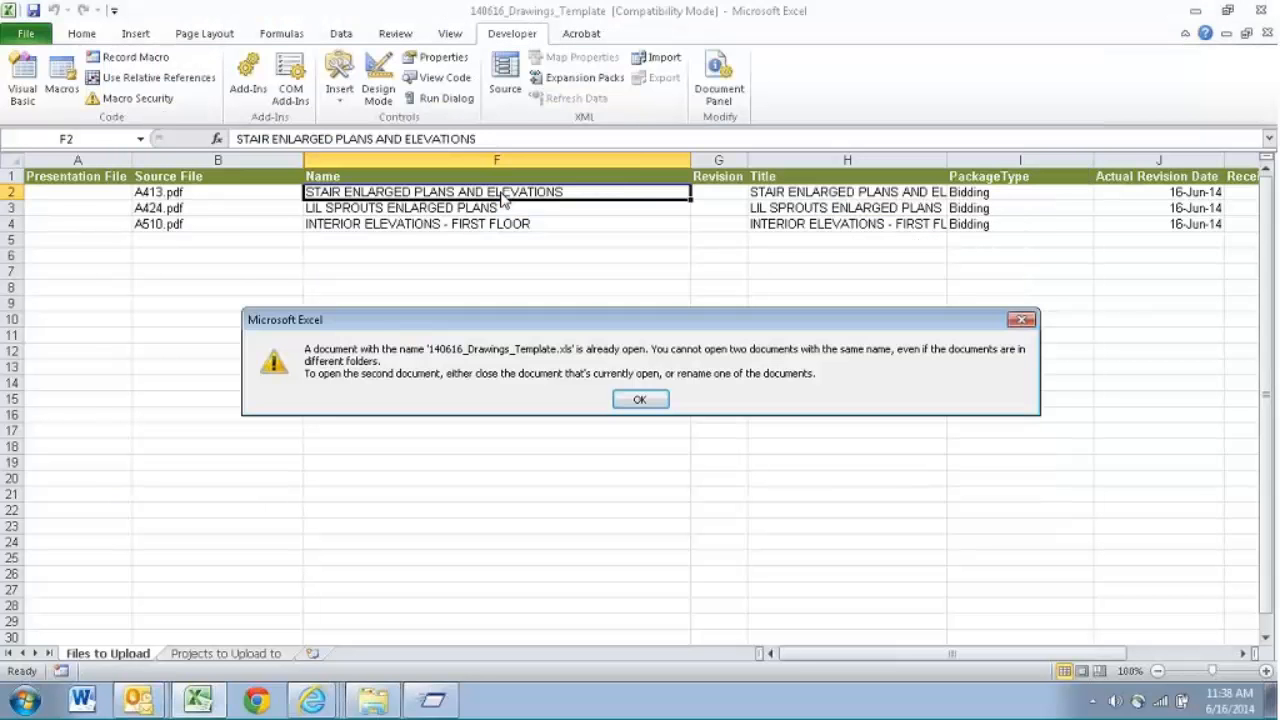
click(650, 400)
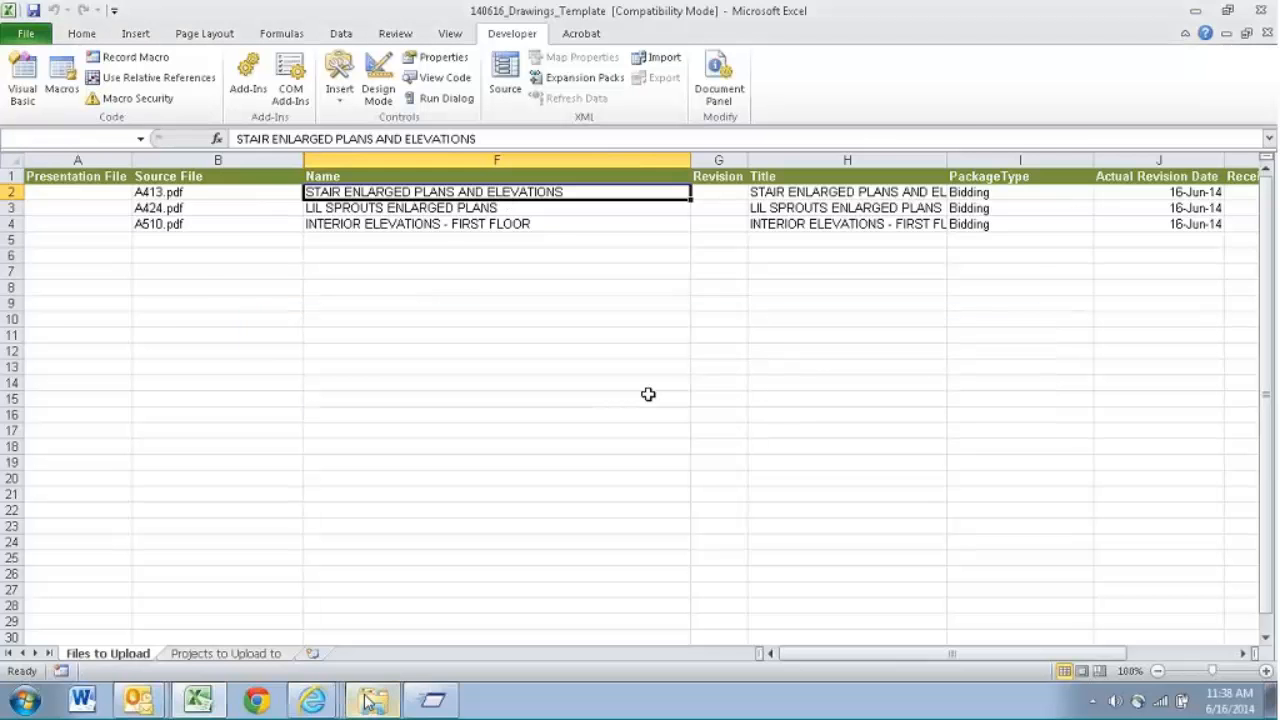
- Rename the workbook in the Test Drawings folder as Drawings_Template and open it
click(368, 700)
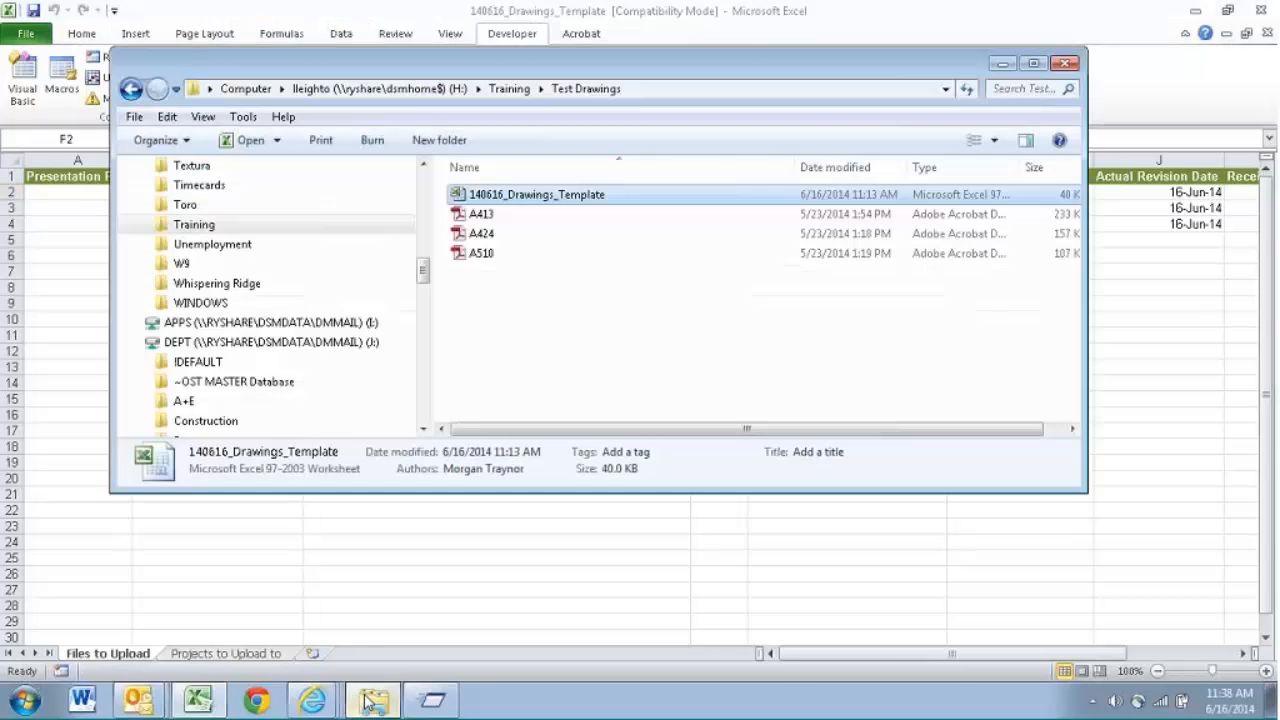
click(509, 195)
drag(506, 196, 468, 198)
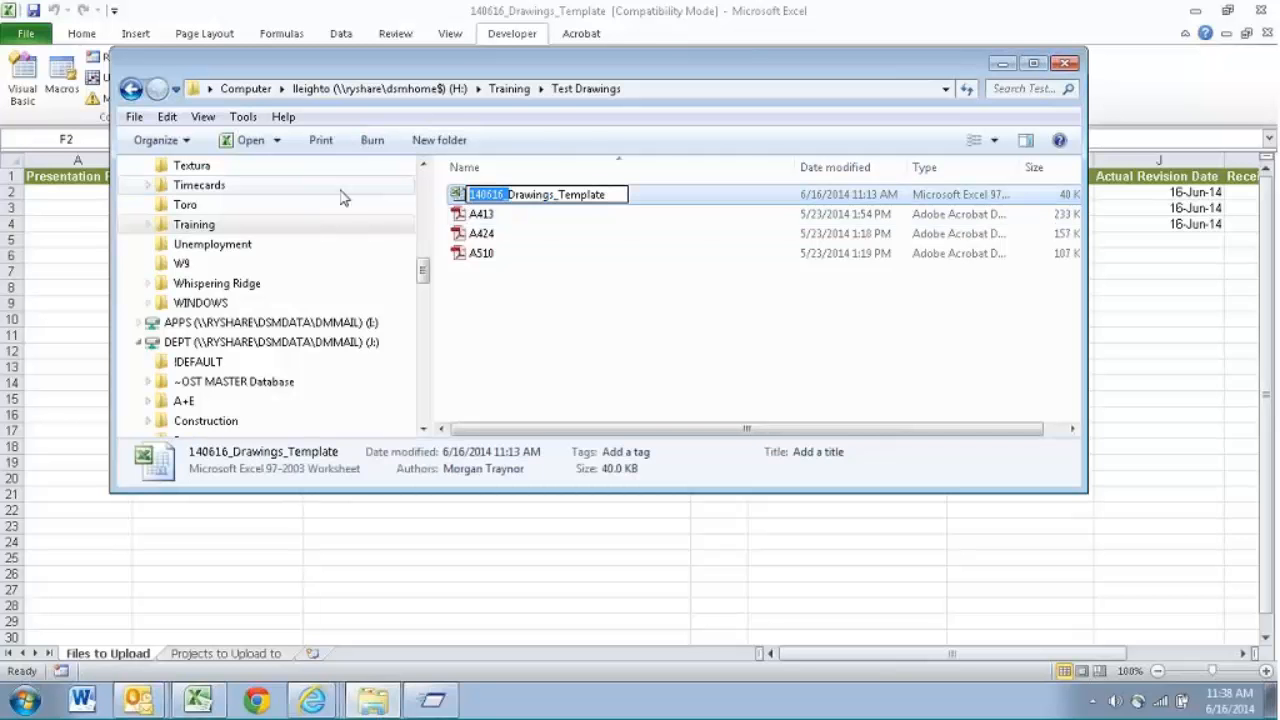
key(Delete)
key(Return)
key(alt+Tab)
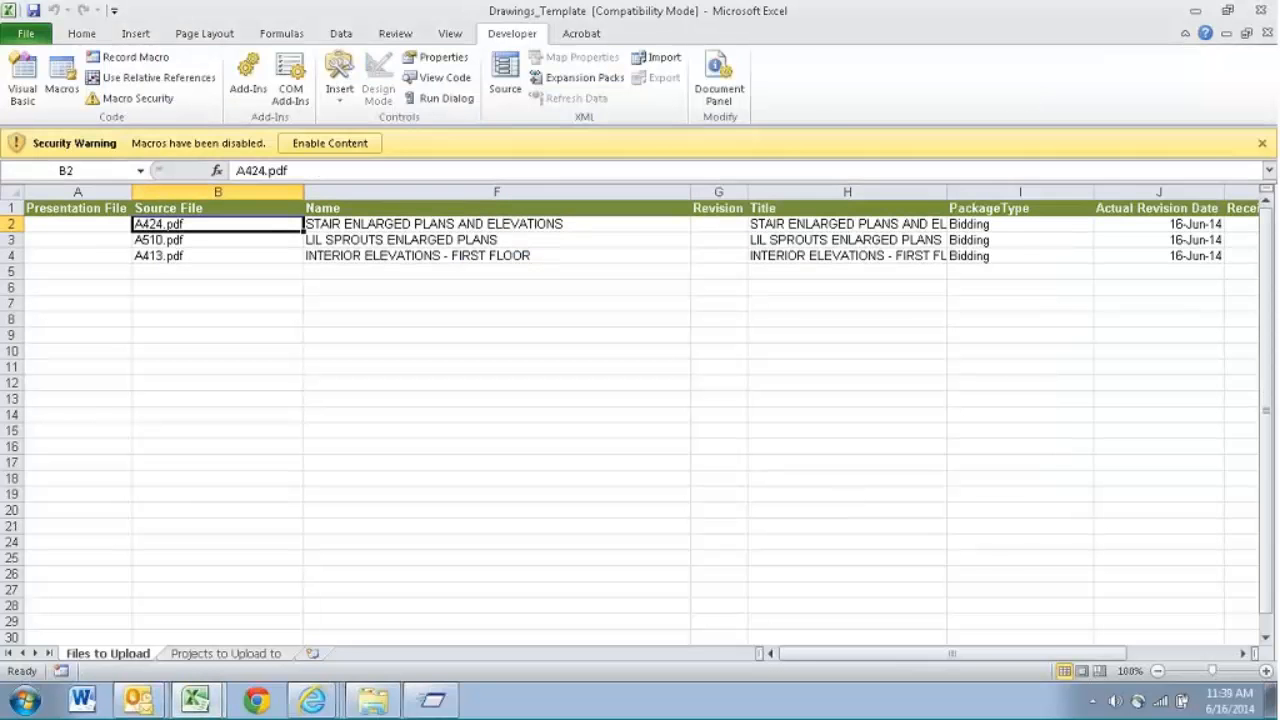
- Check the Source File order in Drawings_Template and set cell B2 of 140616_Drawings_Template to A424.pdf accordingly
drag(206, 222, 207, 254)
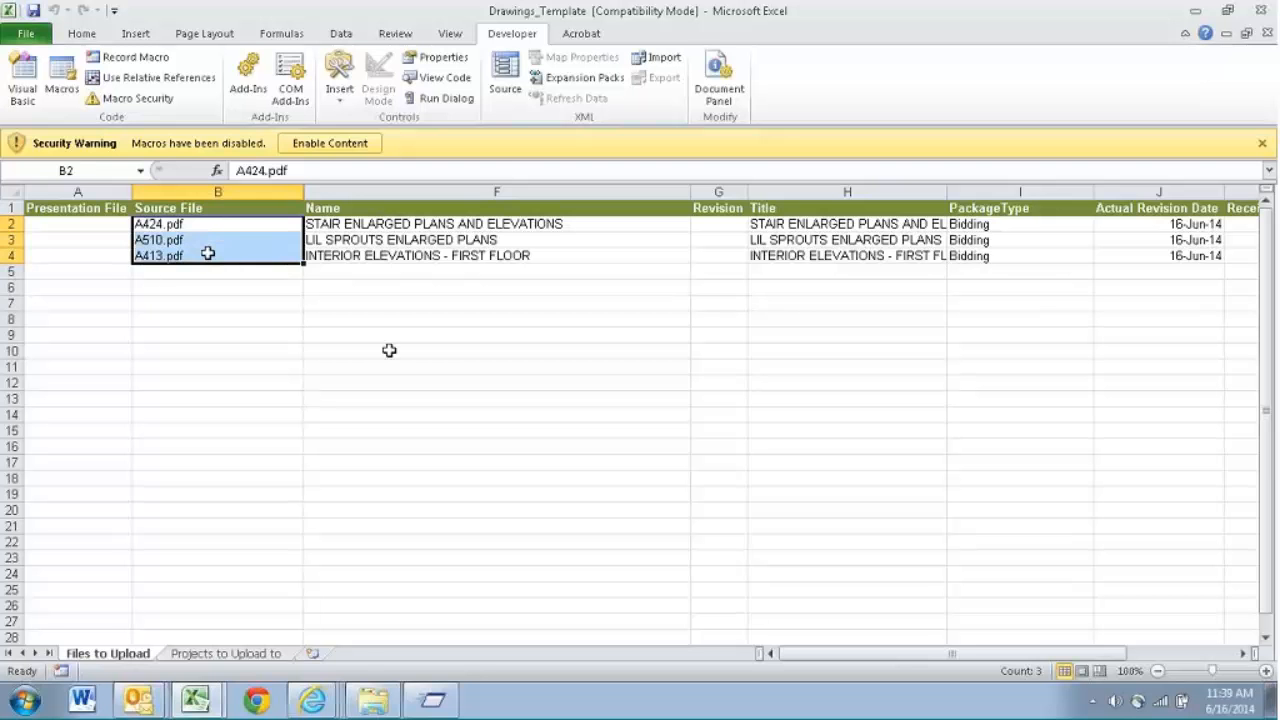
click(718, 478)
mouse_move(222, 706)
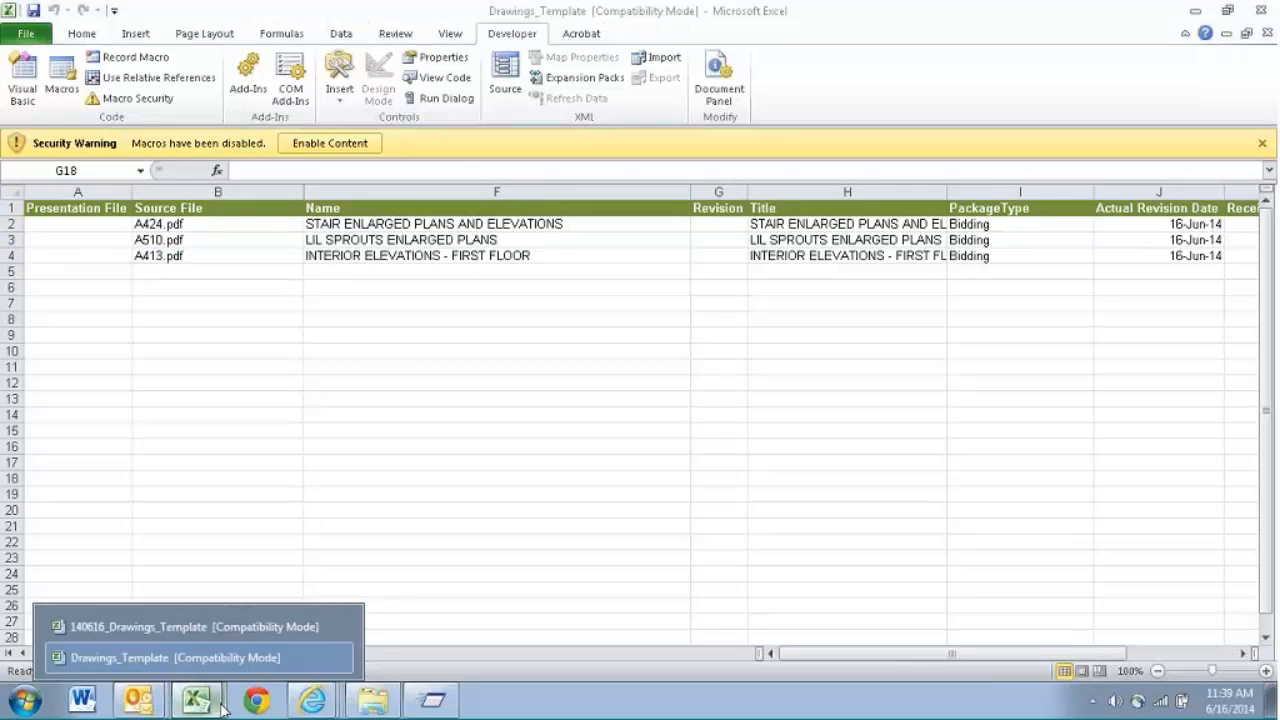
click(170, 631)
click(195, 196)
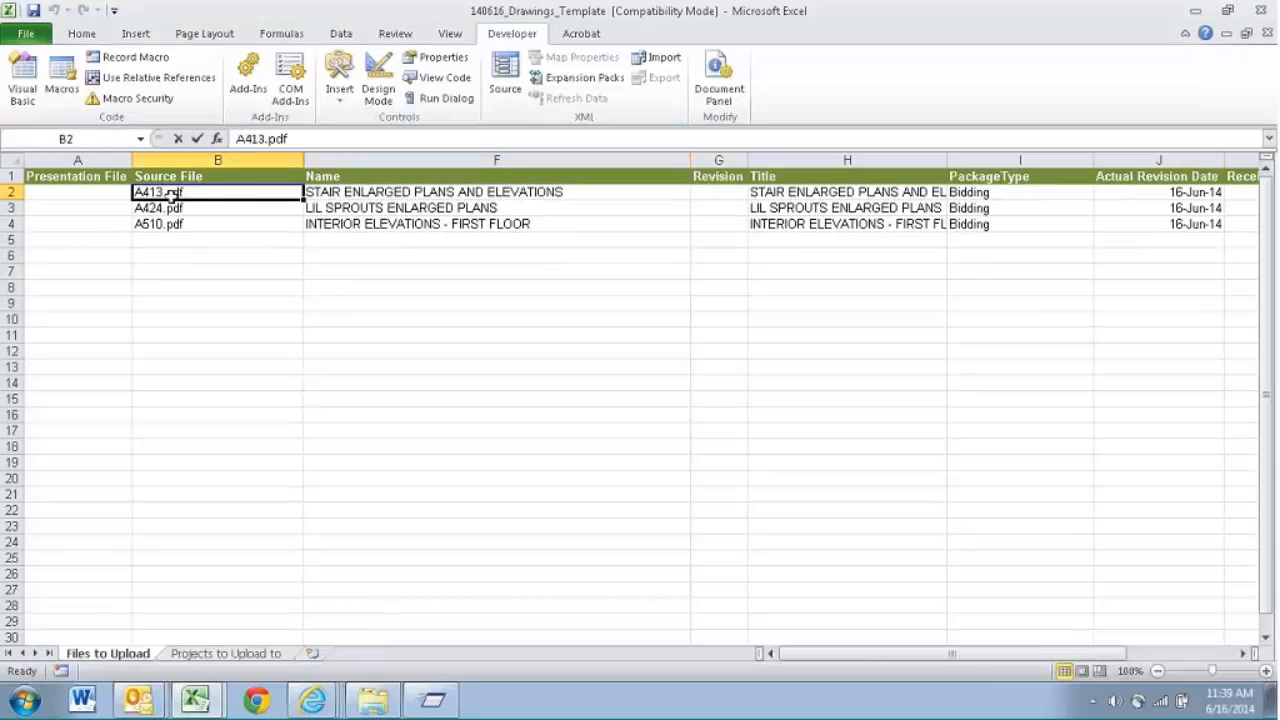
double_click(162, 192)
key(Return)
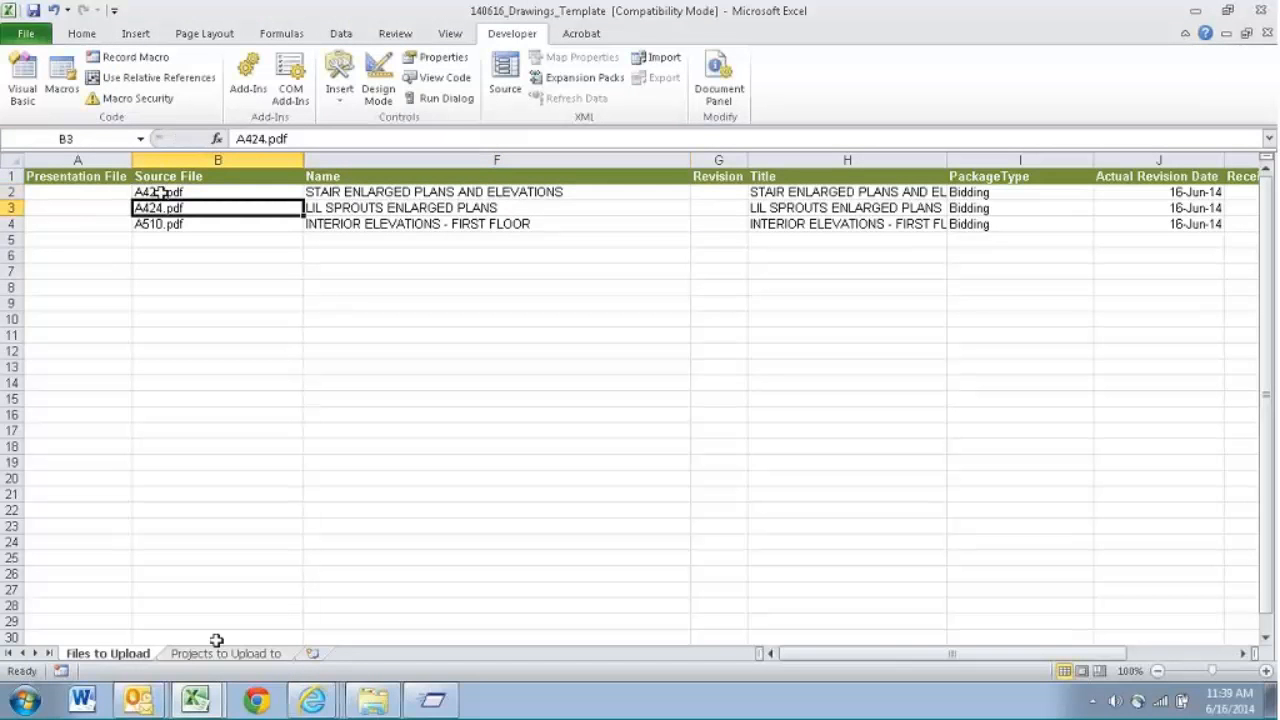
- Consult the Drawings_Template workbook again and set source file cell B3 of 140616_Drawings_Template to A510.pdf
click(195, 700)
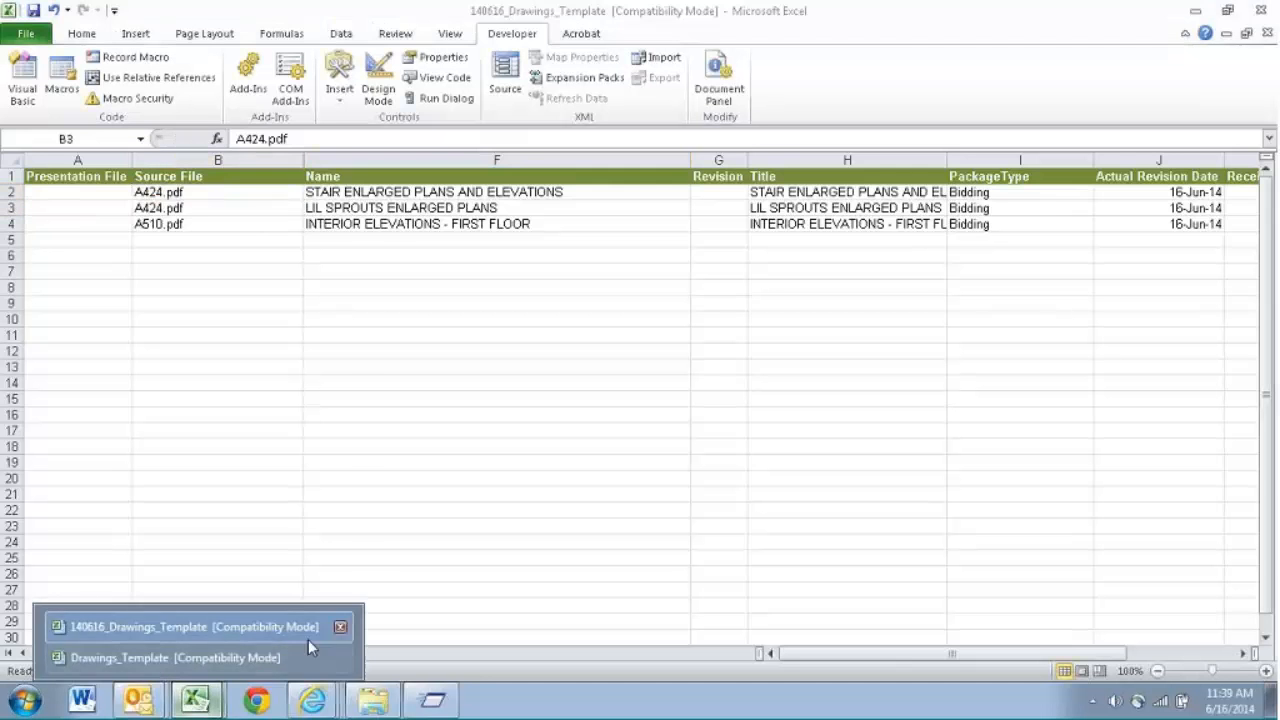
click(286, 648)
click(195, 700)
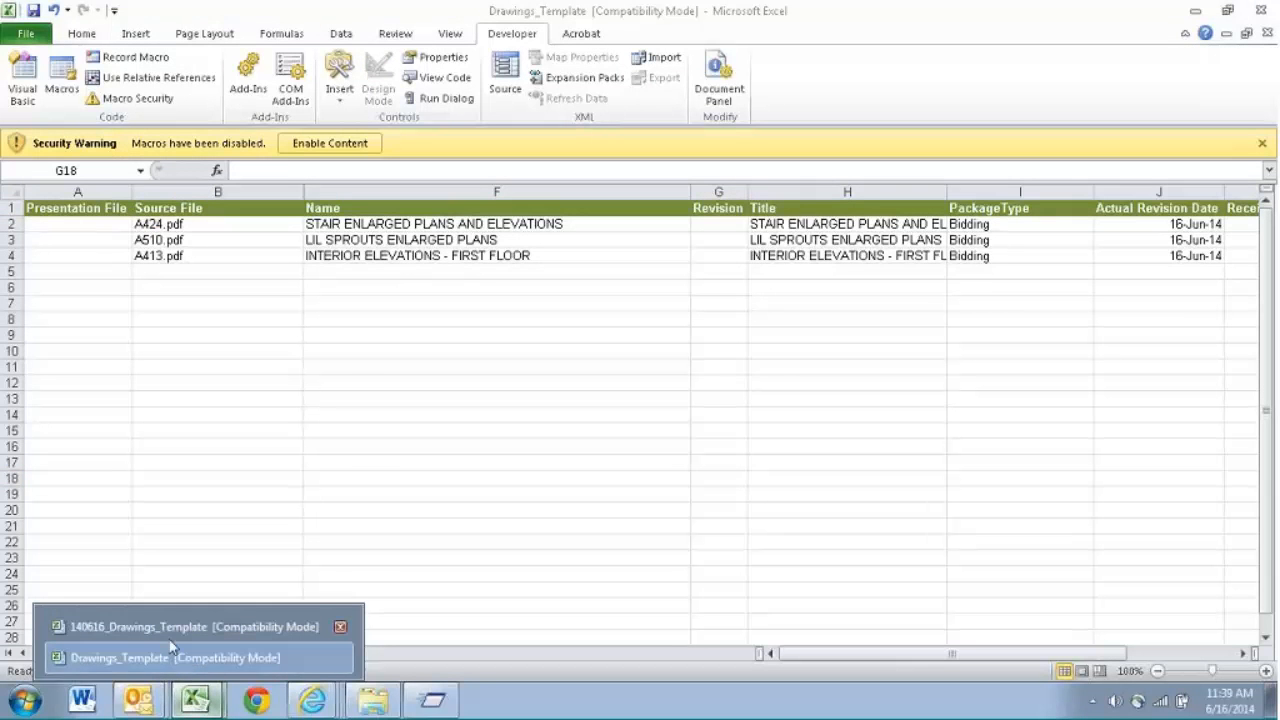
click(170, 638)
double_click(185, 208)
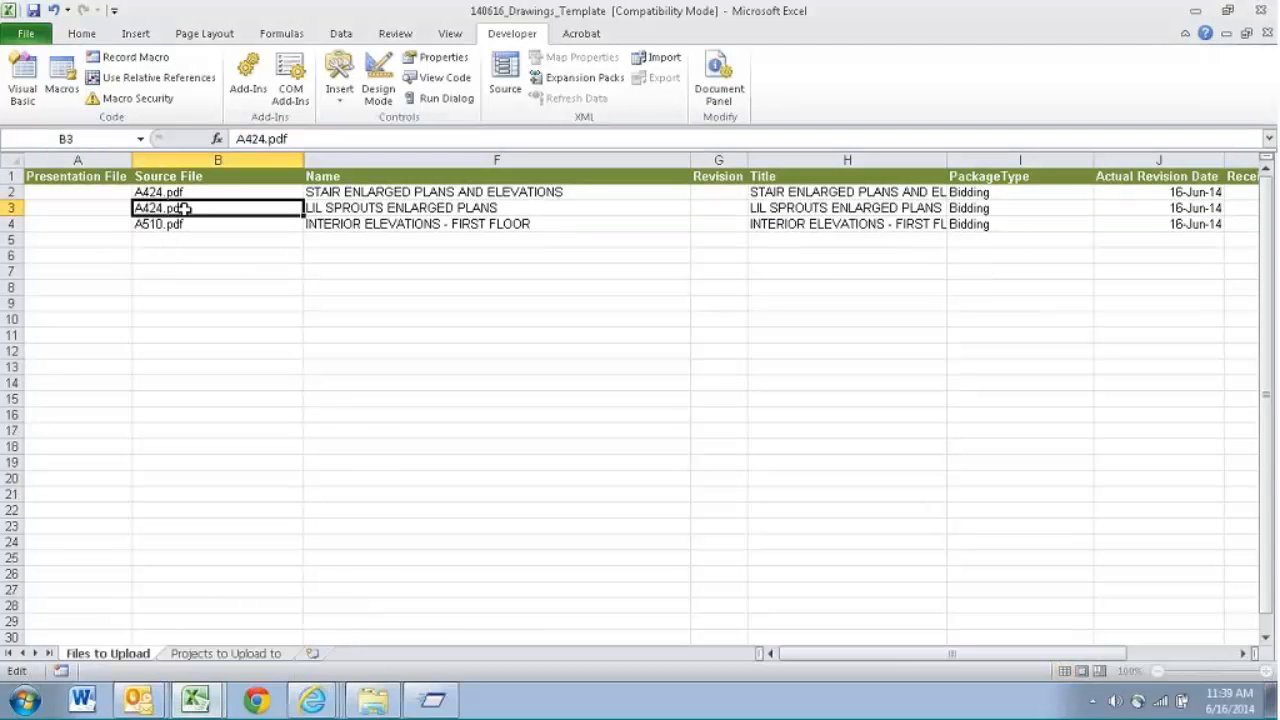
click(163, 208)
key(BackSpace)
key(BackSpace)
key(BackSpace)
text(510)
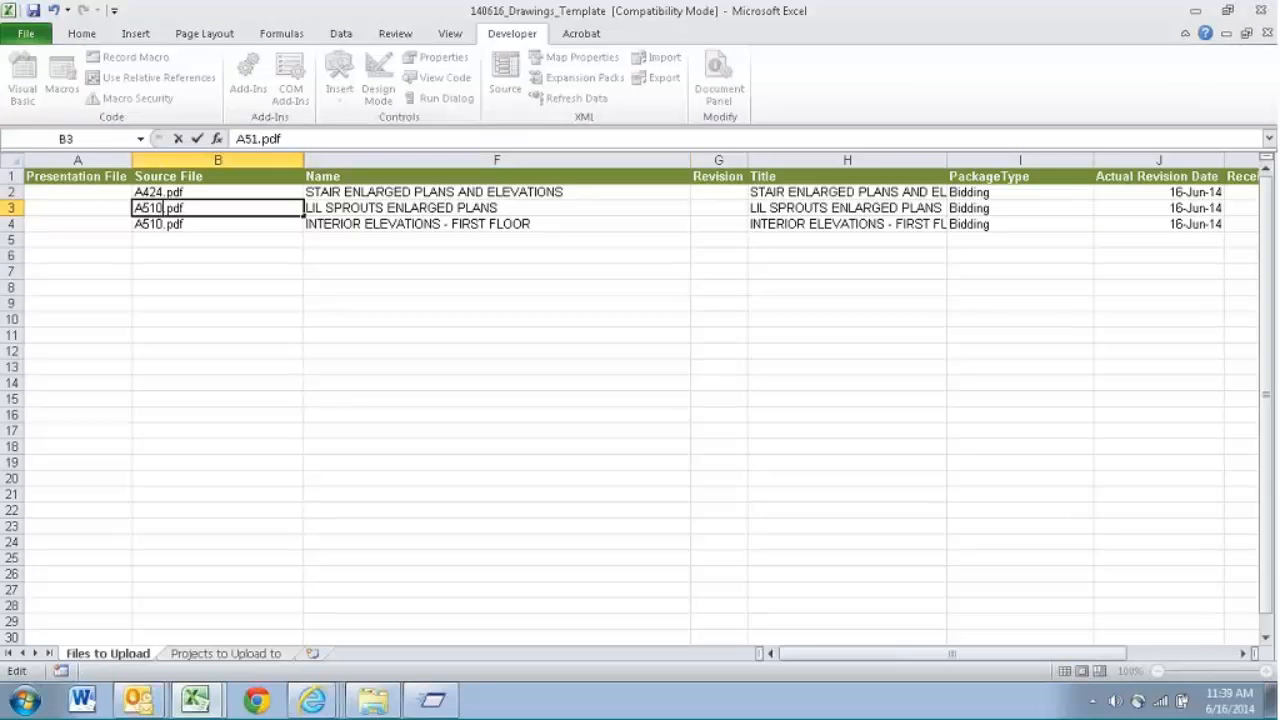
- Set the source file in cell B4 of 140616_Drawings_Template to A413.pdf
double_click(164, 224)
key(BackSpace)
key(BackSpace)
key(BackSpace)
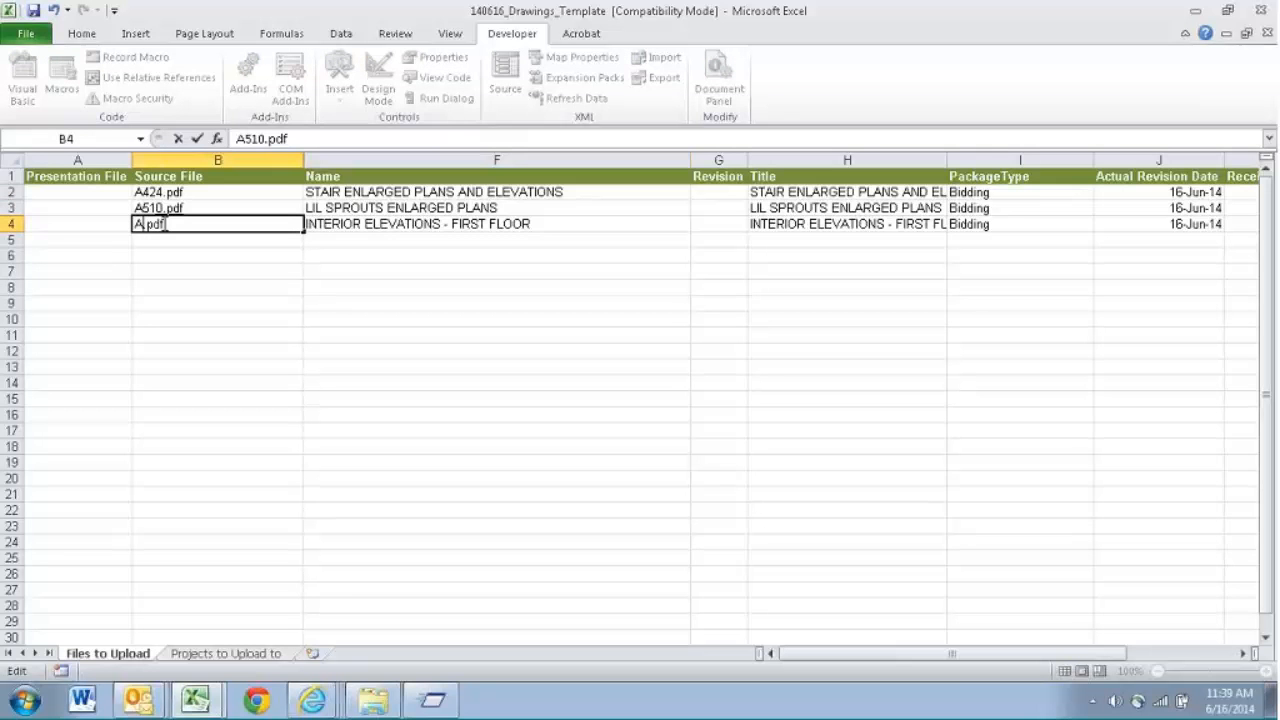
text(413)
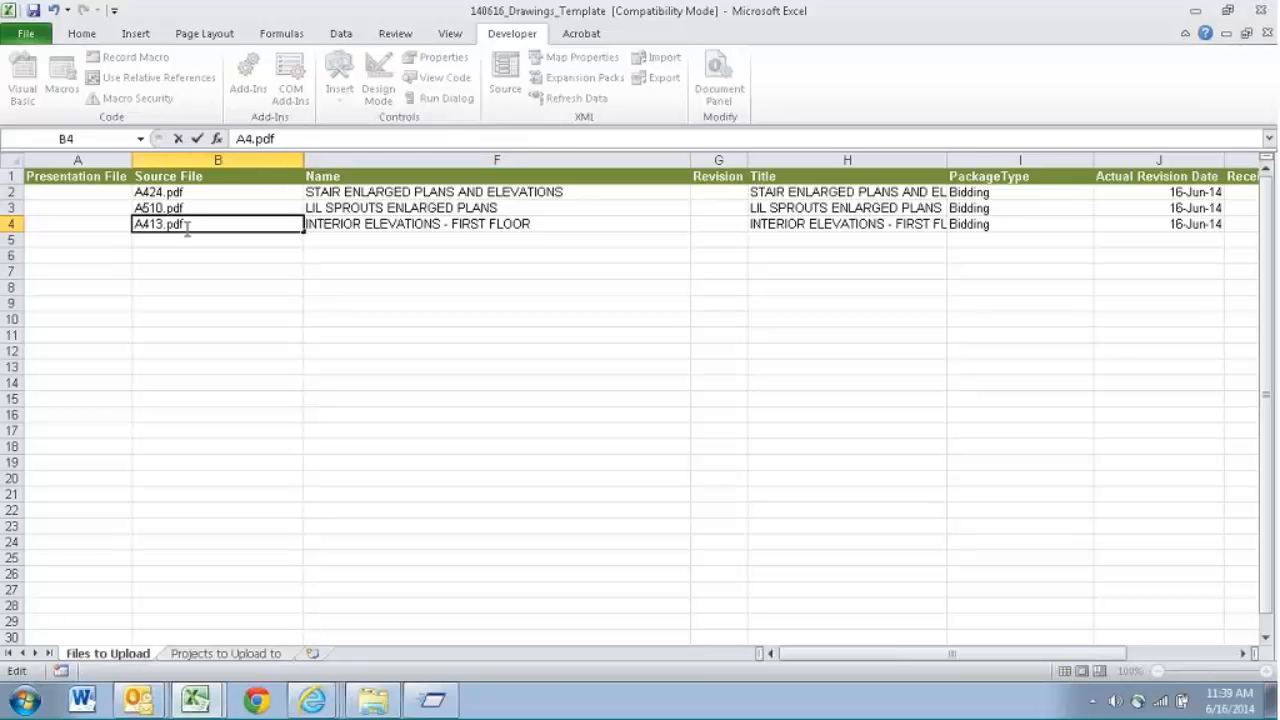
click(197, 253)
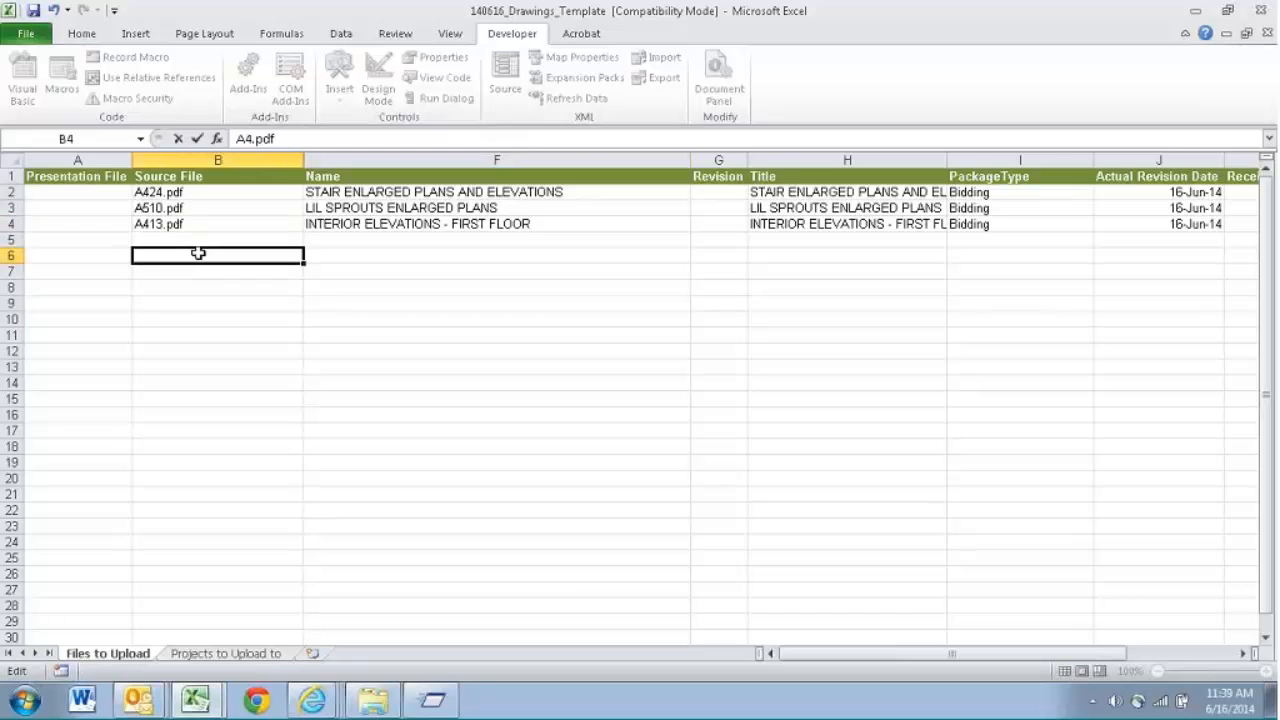
- Switch to Proliance in the browser and open the Drawings register of the Proliance TEST v5.6 project
click(312, 703)
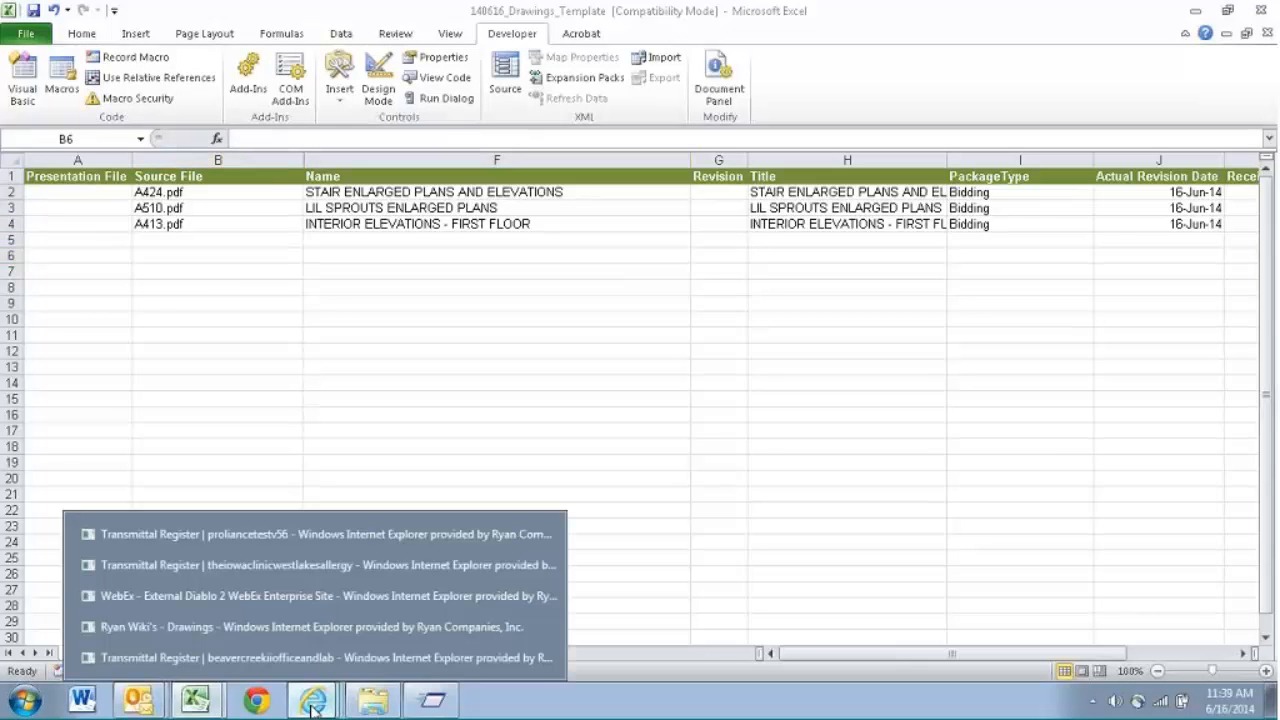
click(320, 566)
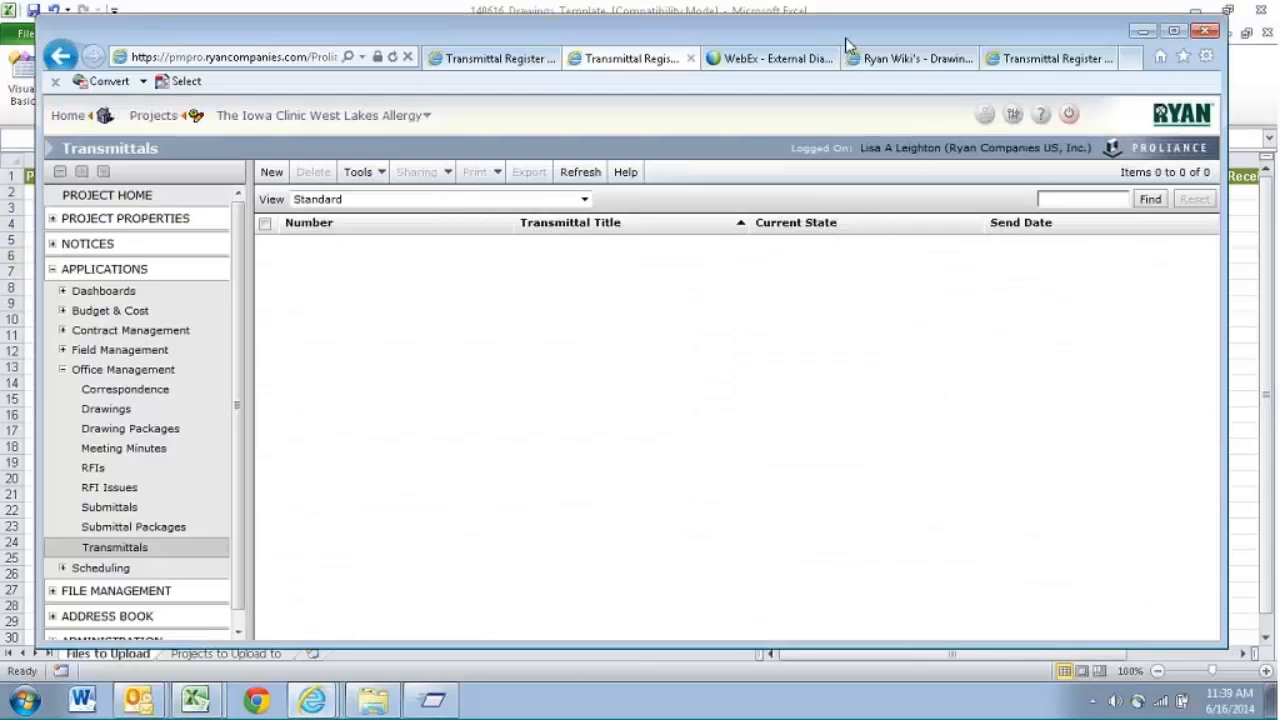
click(487, 57)
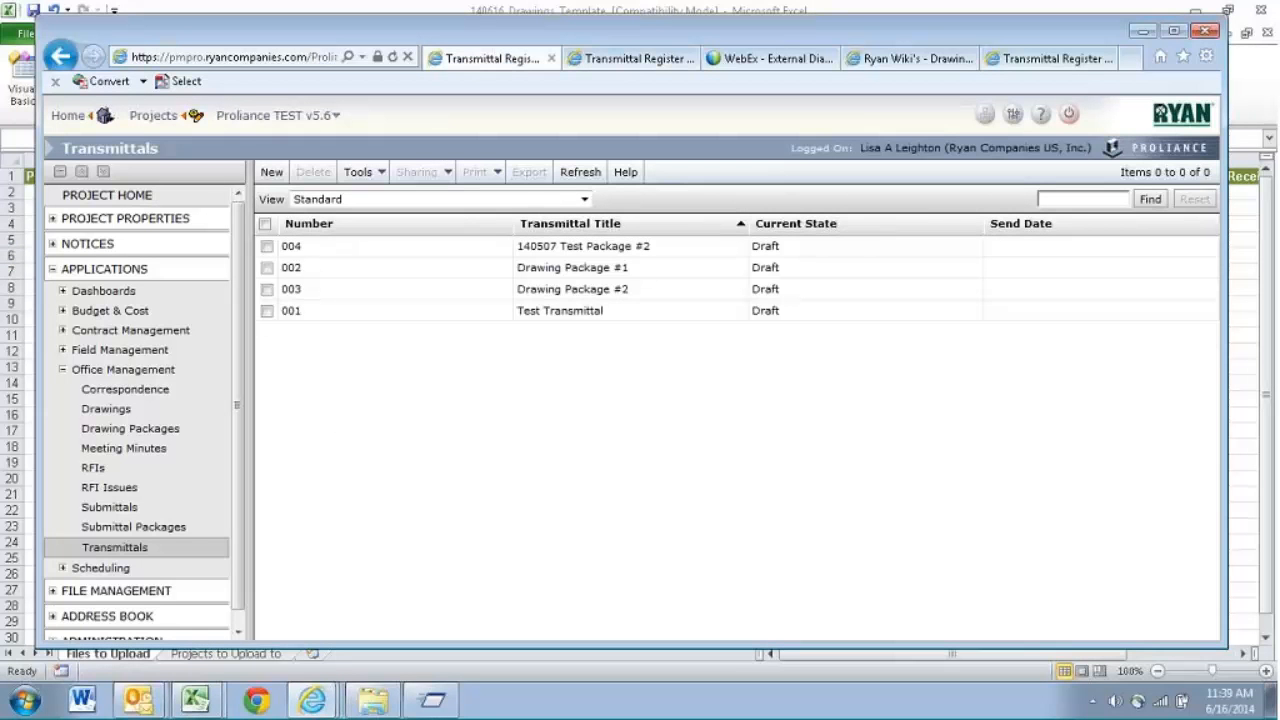
click(118, 410)
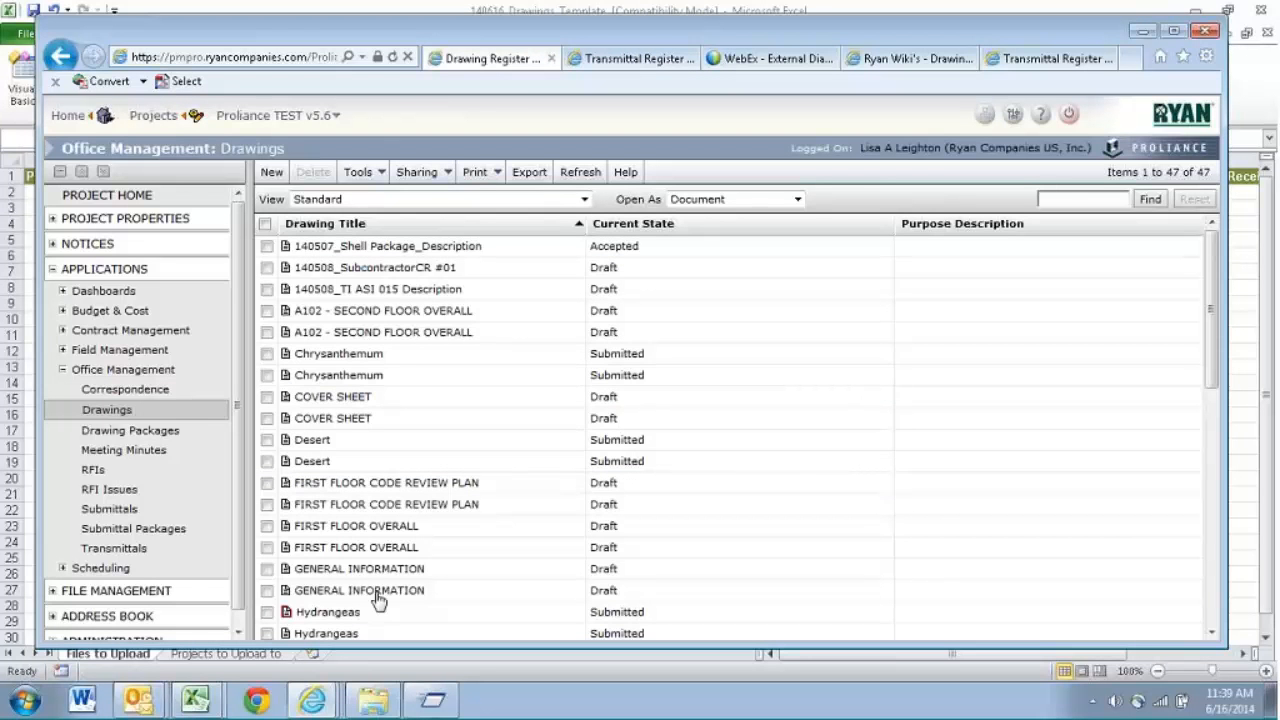
- Return to the 140616_Drawings_Template workbook and set the Revision of all three drawings to 1
click(200, 695)
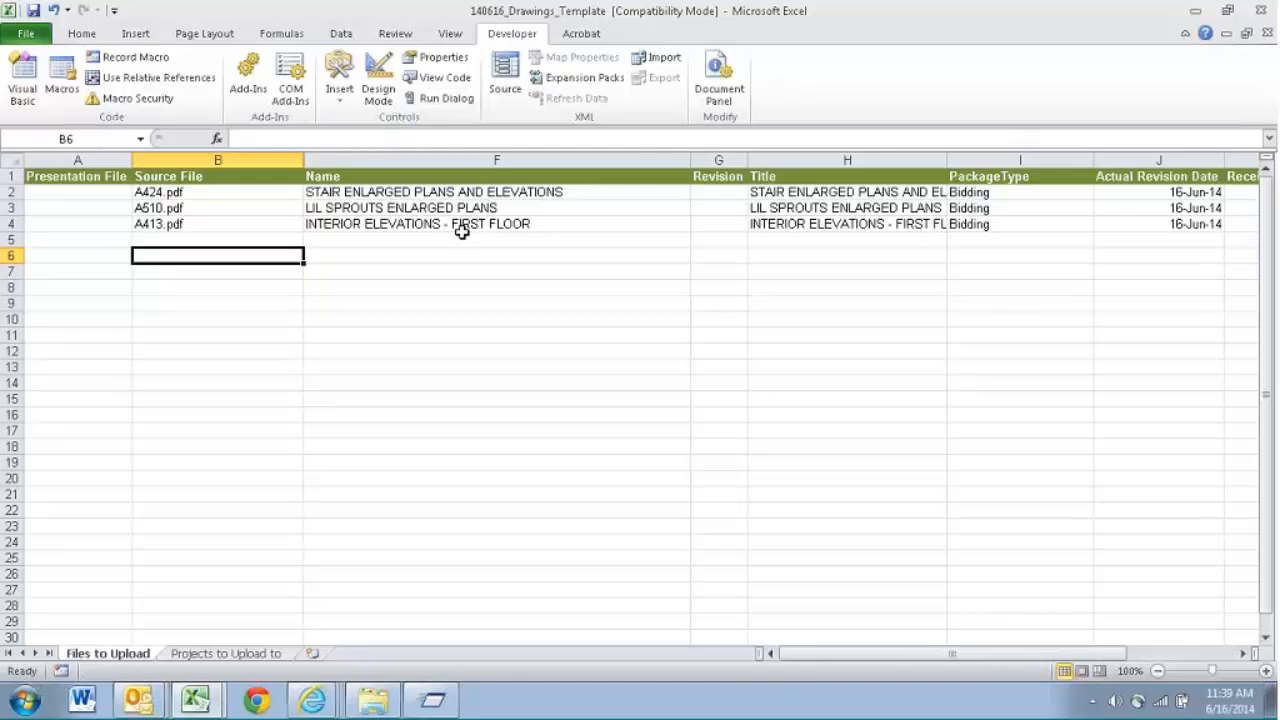
click(506, 192)
key(Tab)
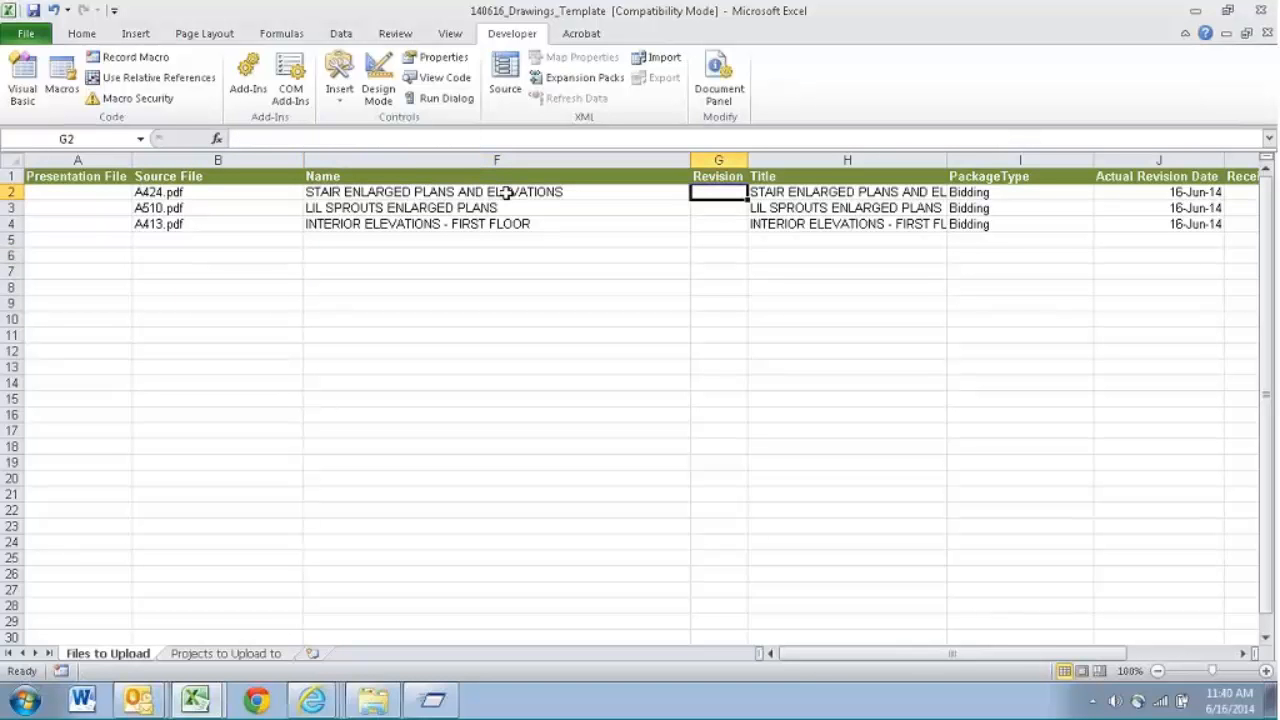
text(0)
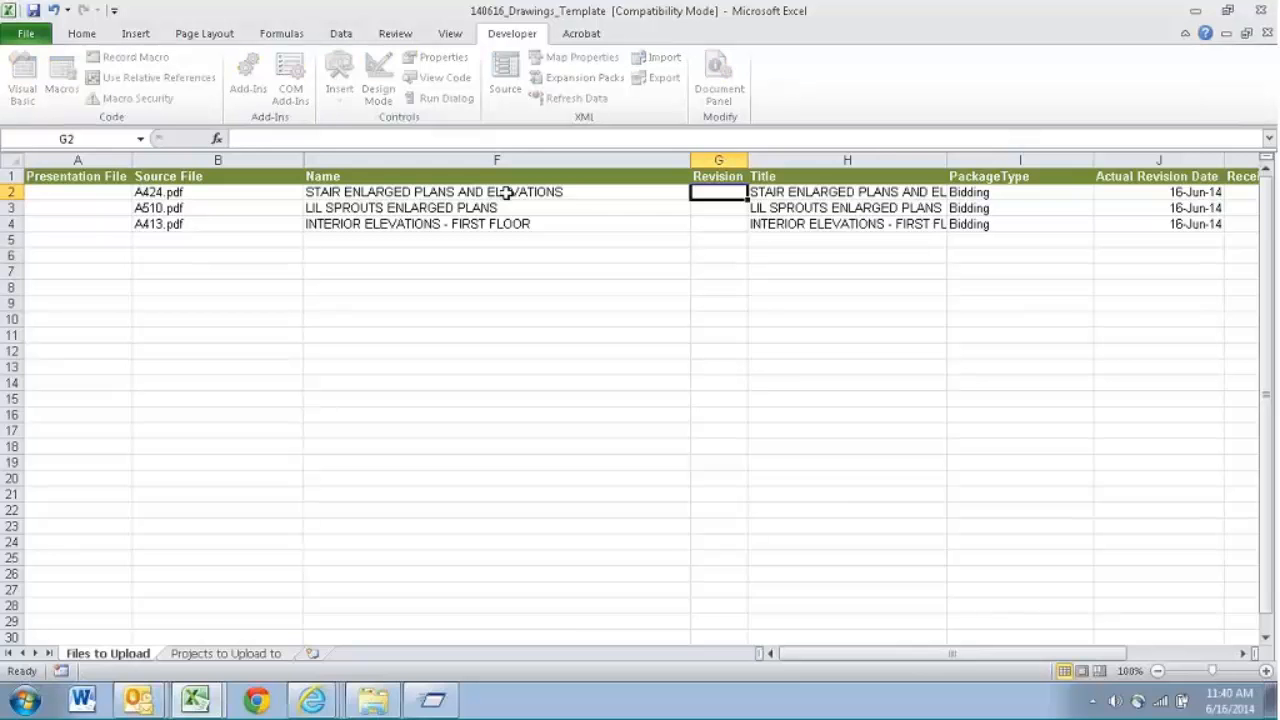
- Show the Proliance drawing register in the Exhibit B view and check the drawings' revision numbers and package types
click(312, 700)
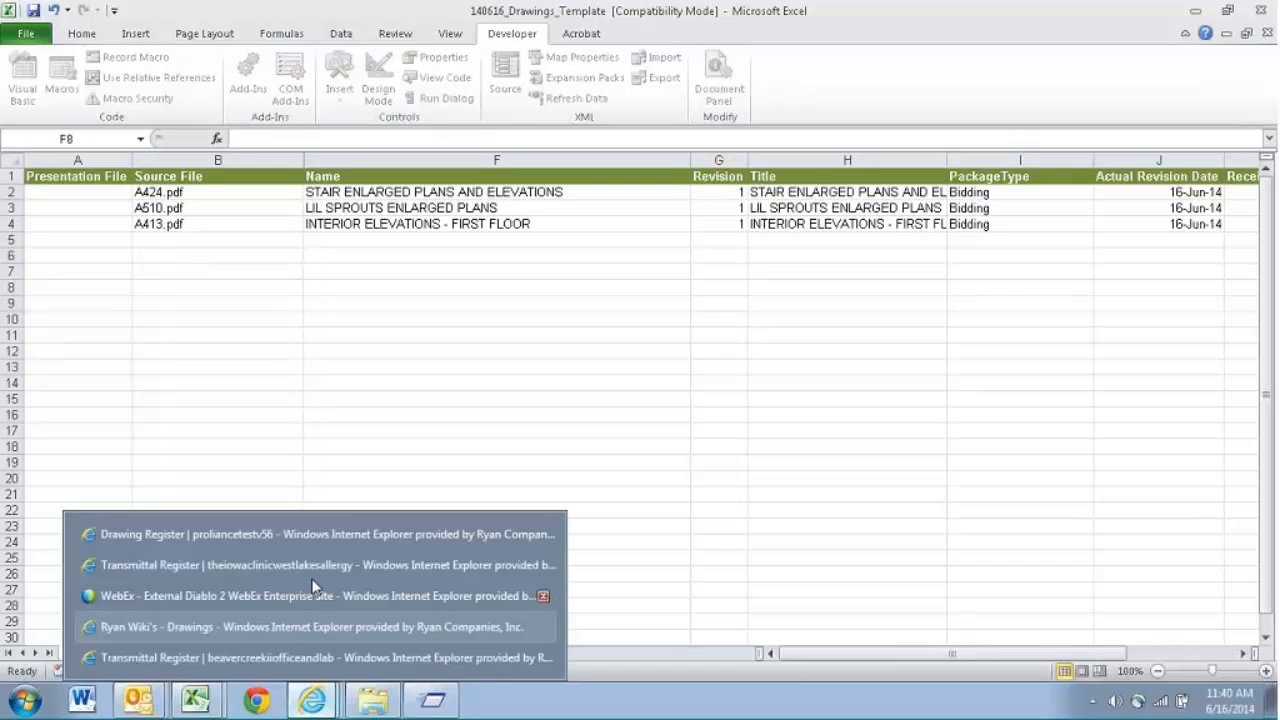
click(312, 538)
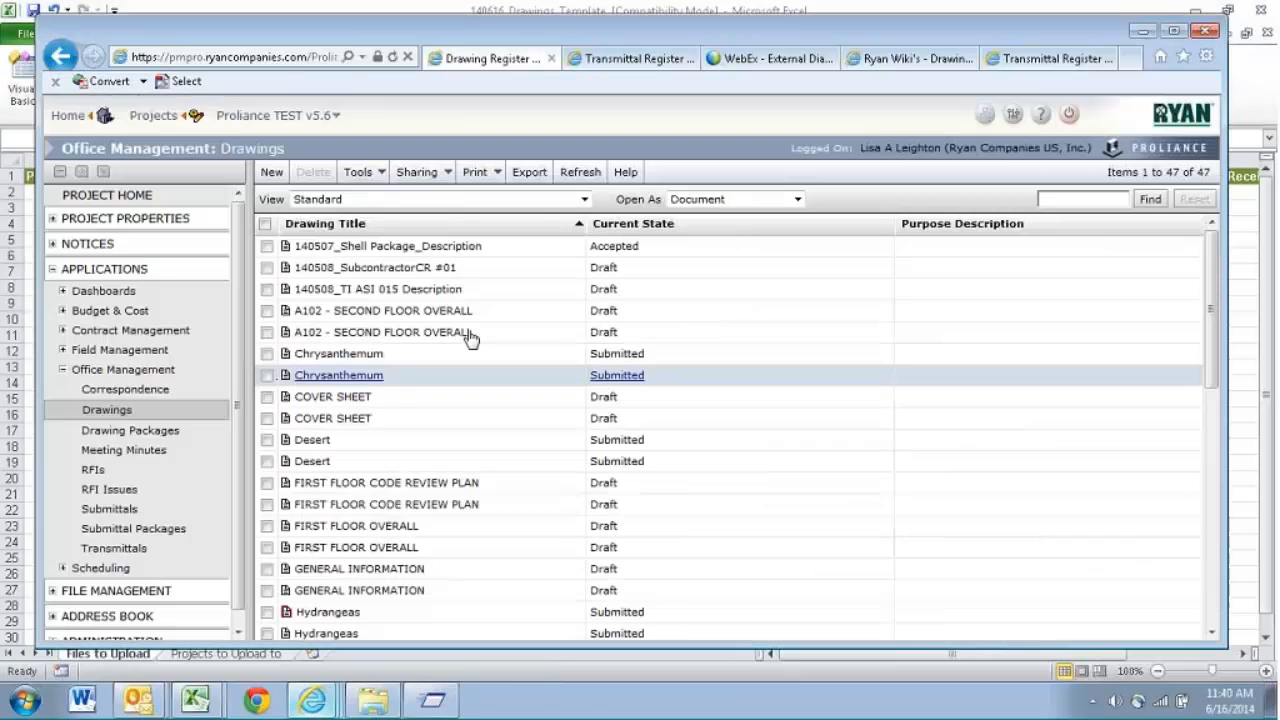
click(400, 199)
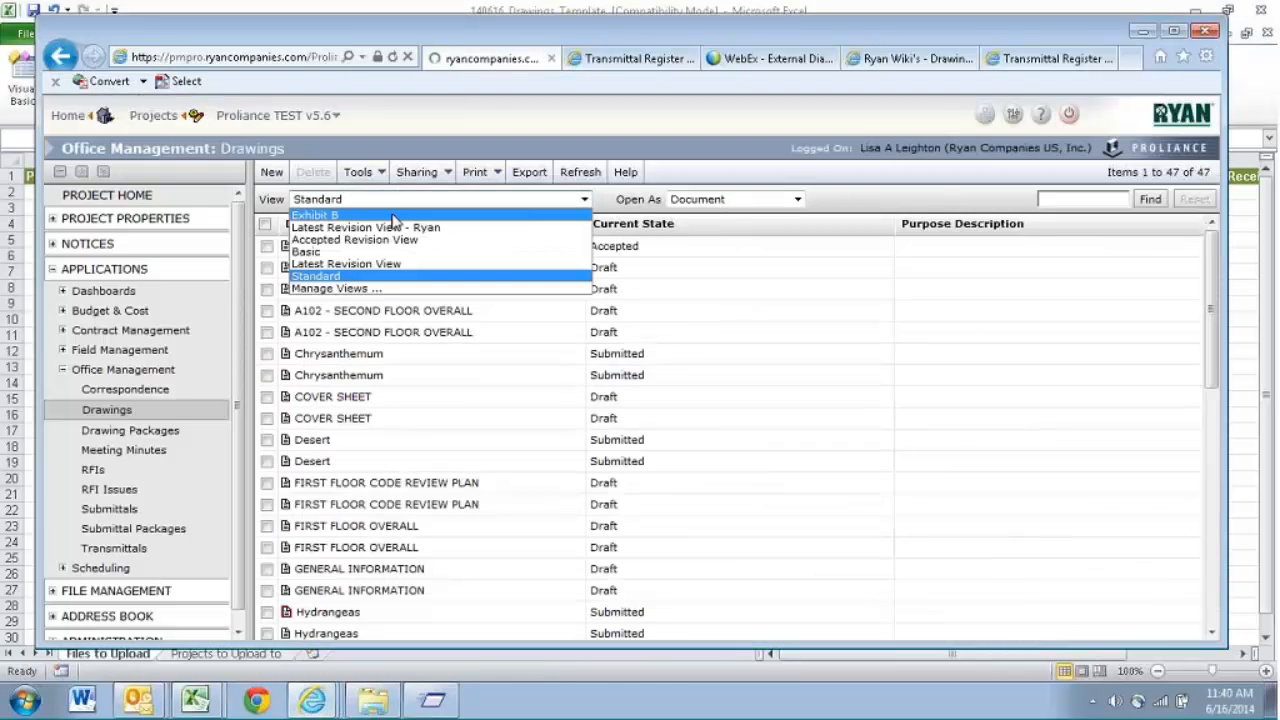
click(393, 217)
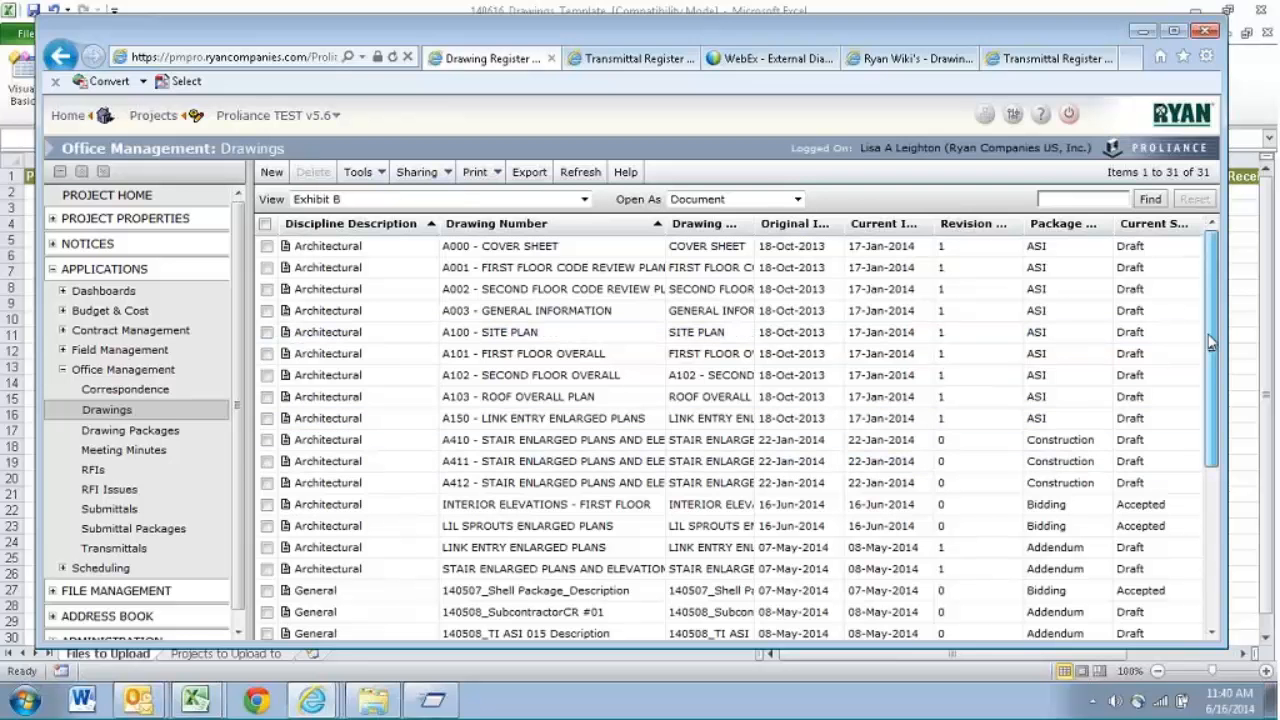
mouse_move(1210, 342)
mouse_down()
mouse_move(1212, 462)
mouse_move(1200, 402)
mouse_up()
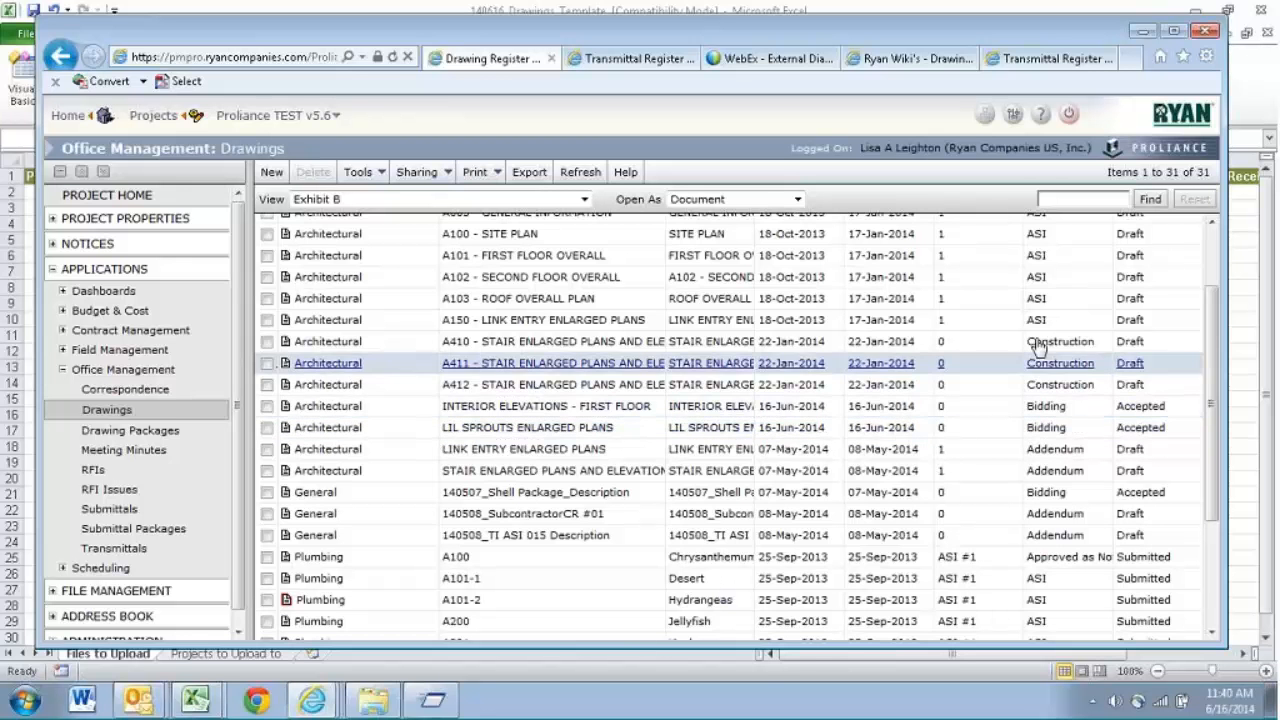
- Return to the workbook and set the PackageType of the first drawing in cell I2 to ITC
key(alt+Tab)
click(723, 192)
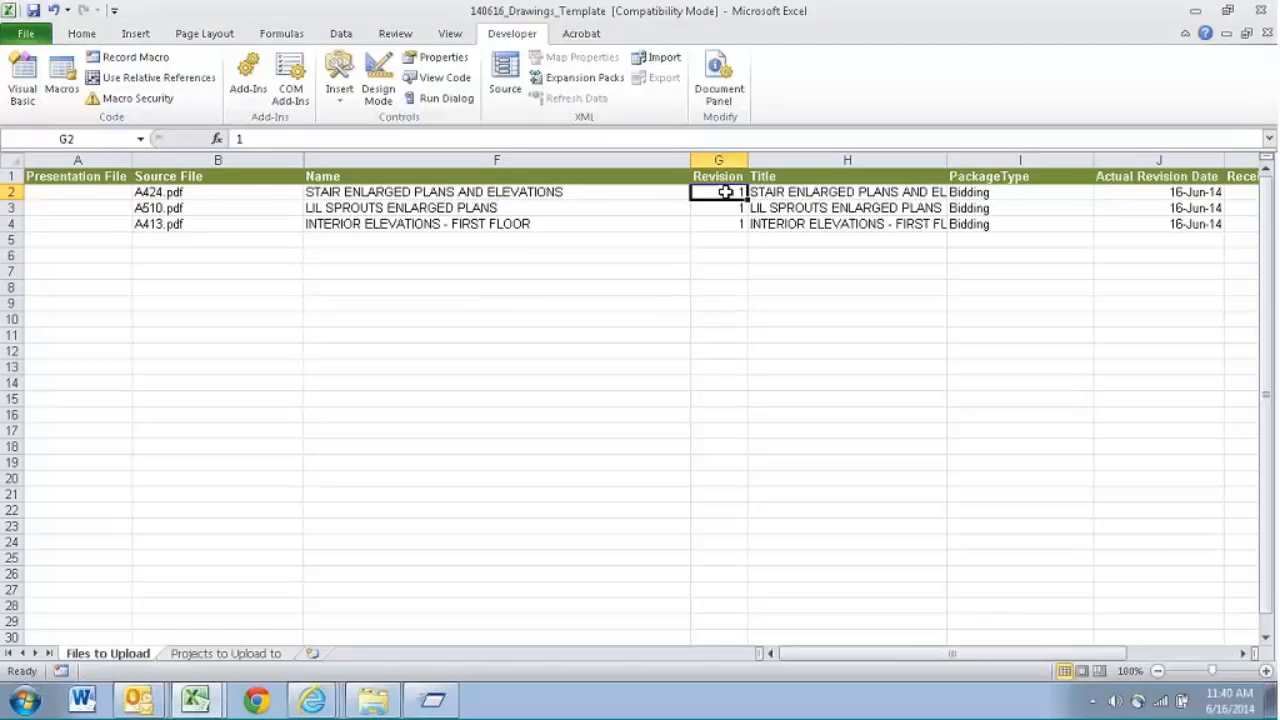
key(Right)
key(Right)
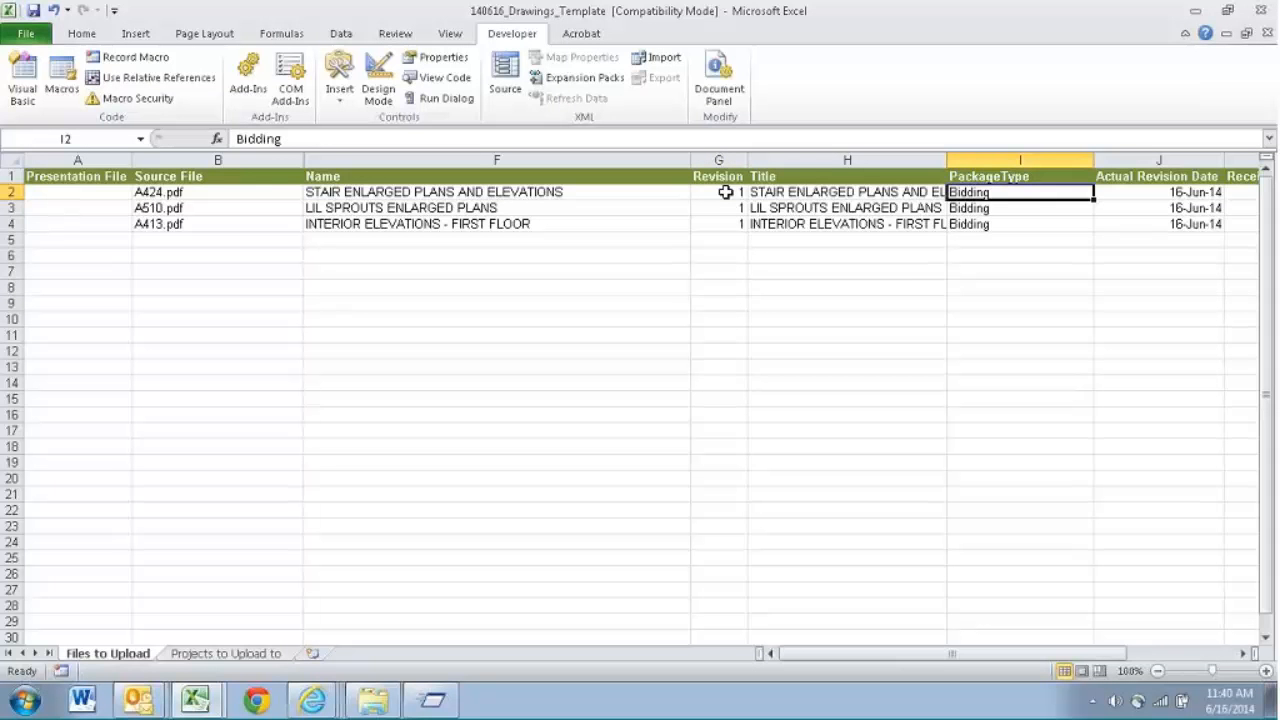
key(Left)
key(Right)
text(it)
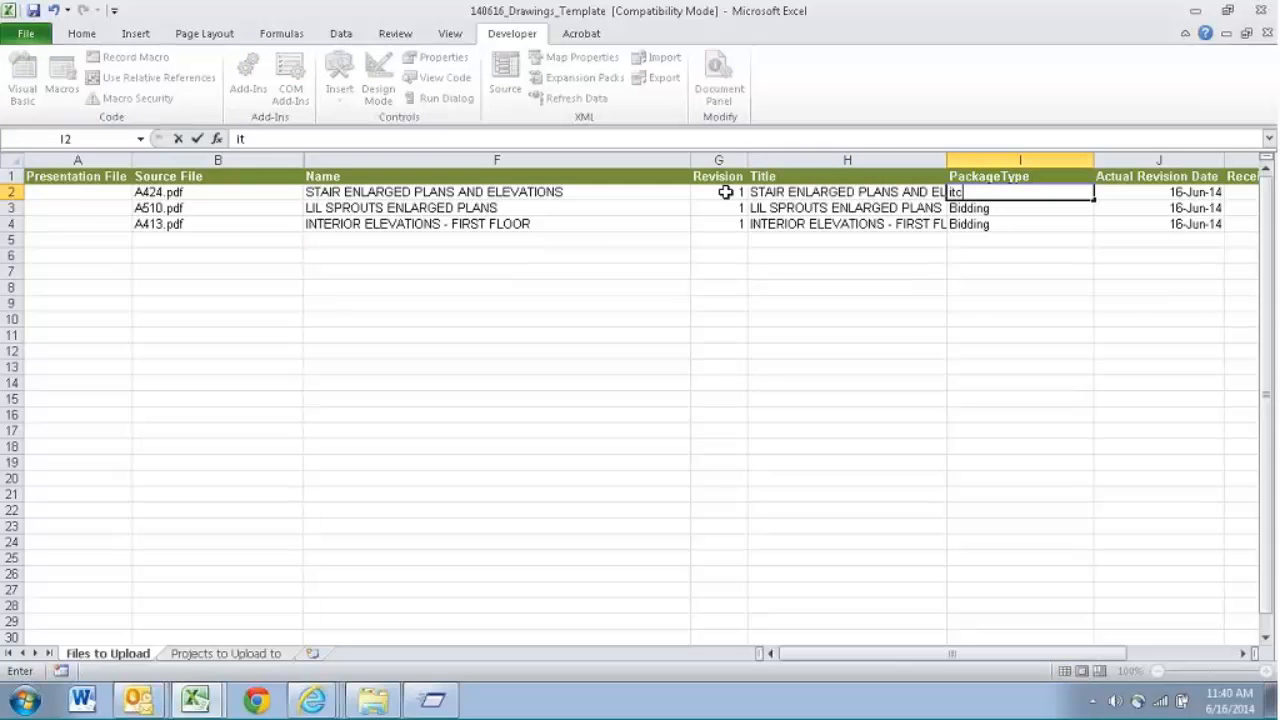
key(Up)
text(c)
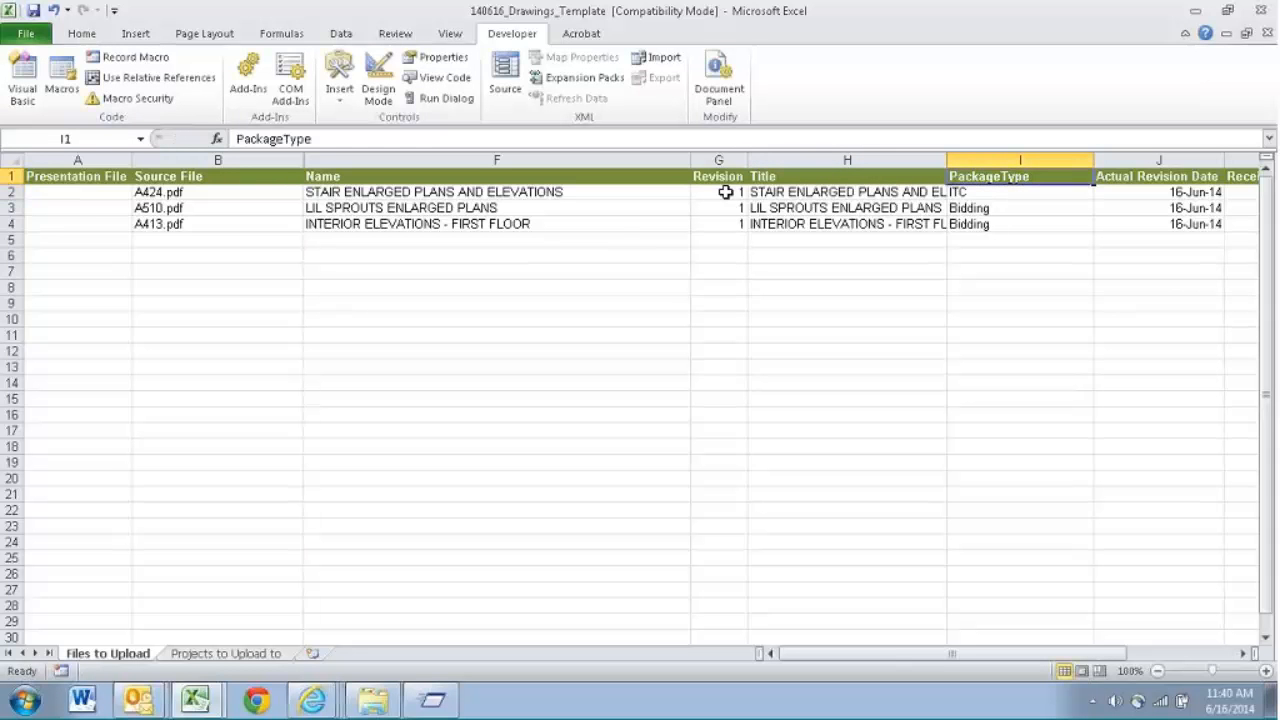
- Fill the ITC package type down to the other two drawings in cells I3 and I4
shift+click(975, 212)
drag(975, 212, 977, 222)
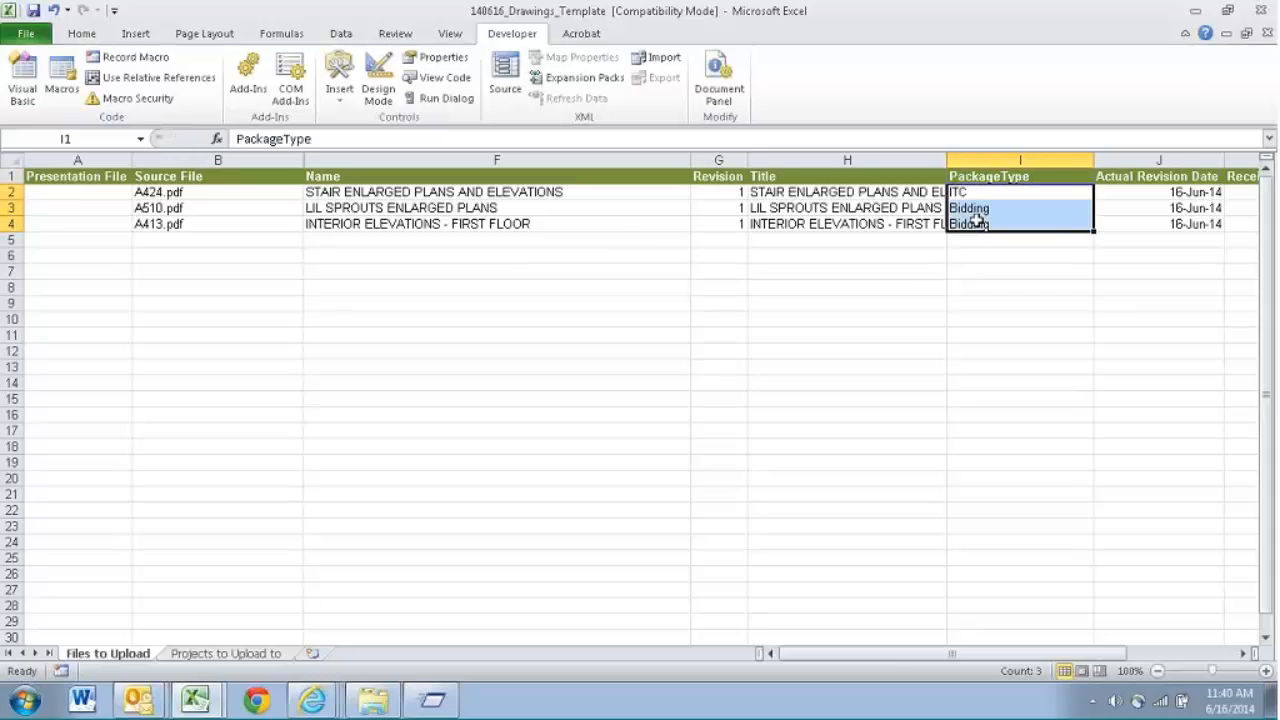
key(ctrl+d)
click(971, 244)
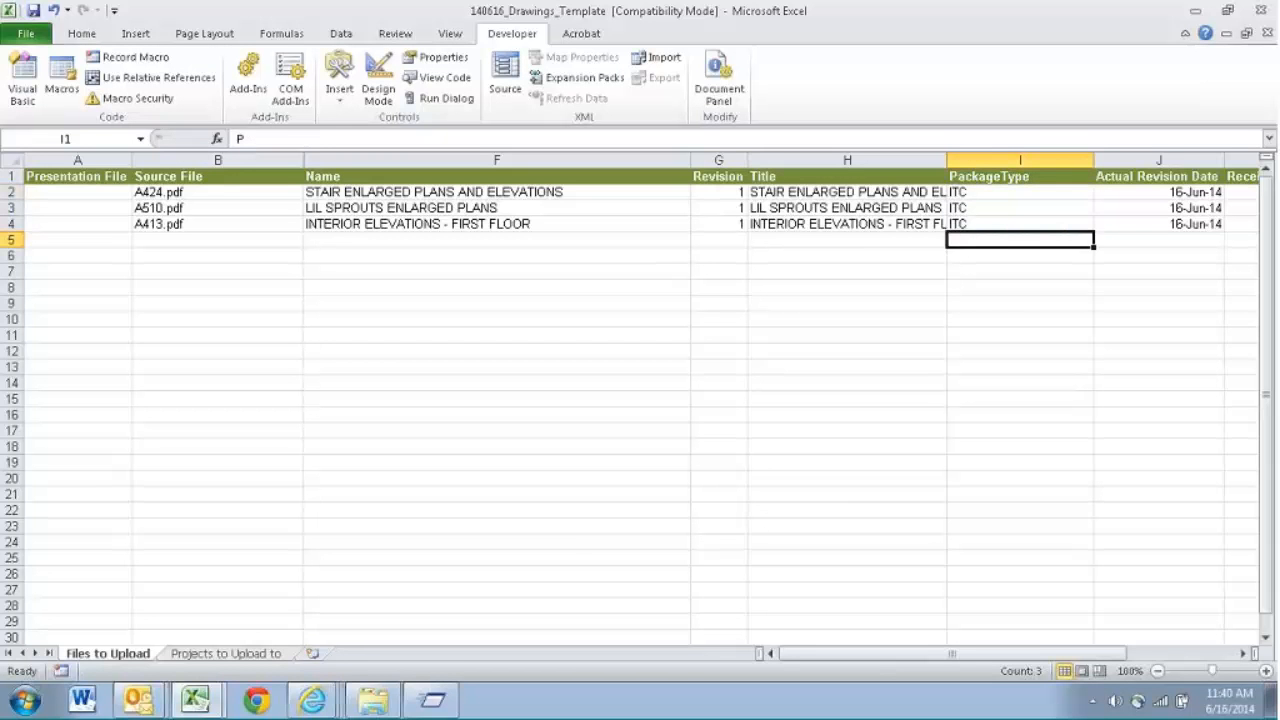
- Switch to the Proliance drawing register, create a new drawing document and look through its Package Type picklist for ITC
click(318, 700)
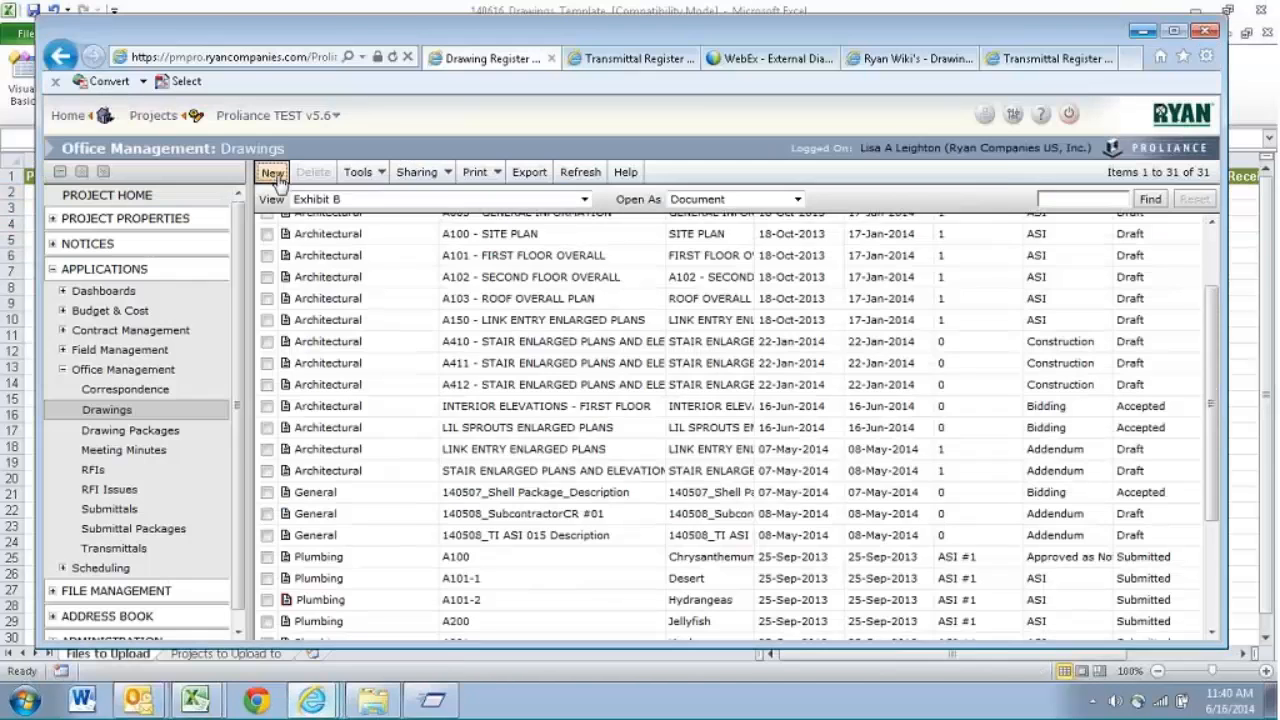
click(273, 174)
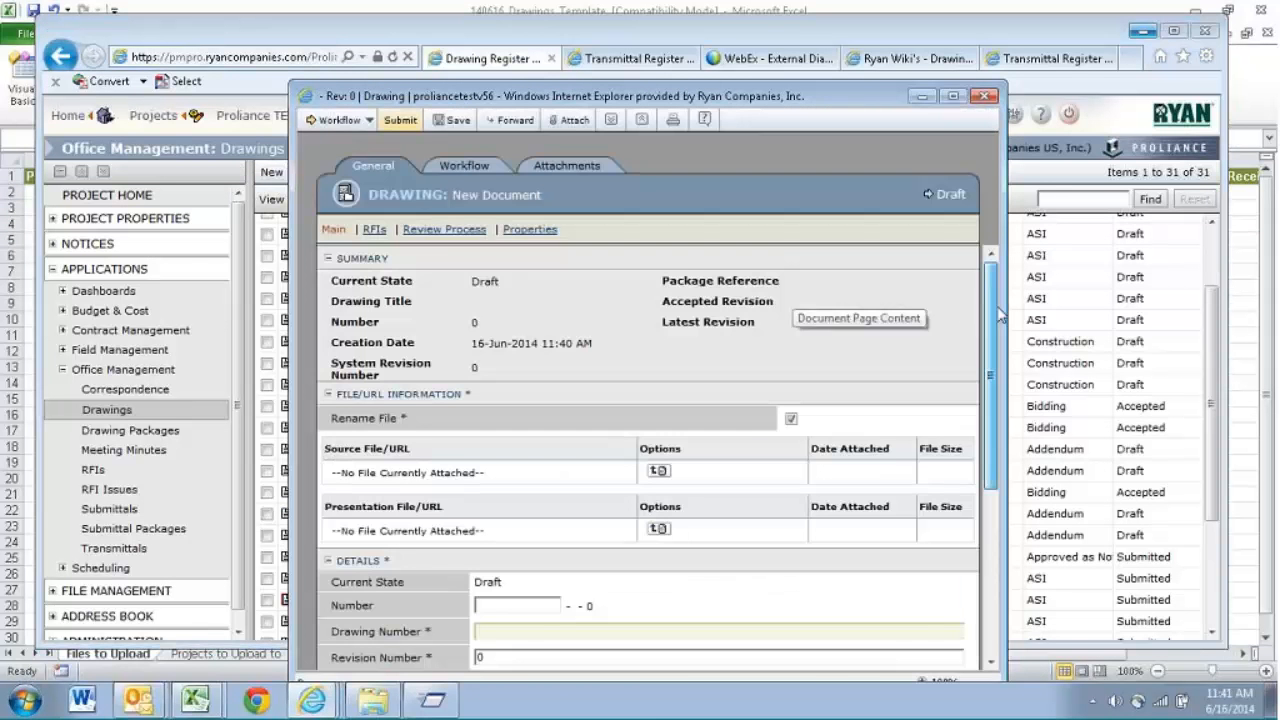
drag(990, 348, 990, 373)
scroll(990, 373, down, 4)
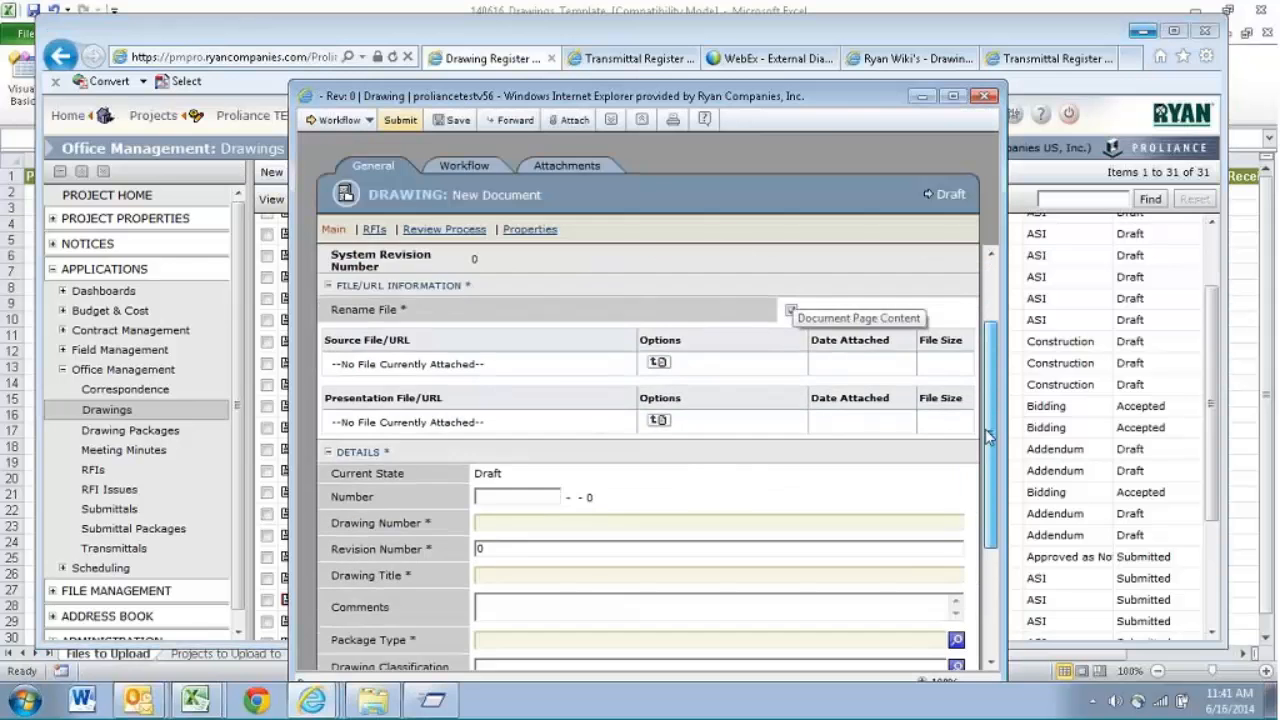
click(956, 449)
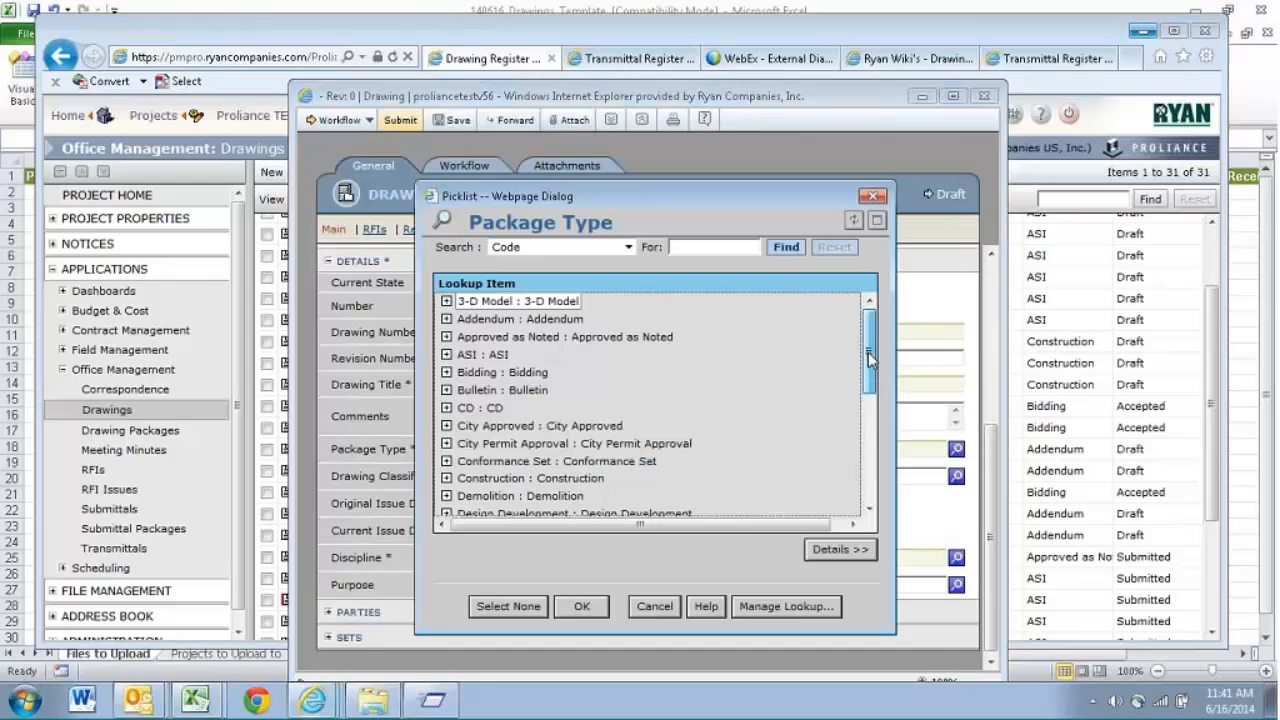
drag(868, 360, 869, 470)
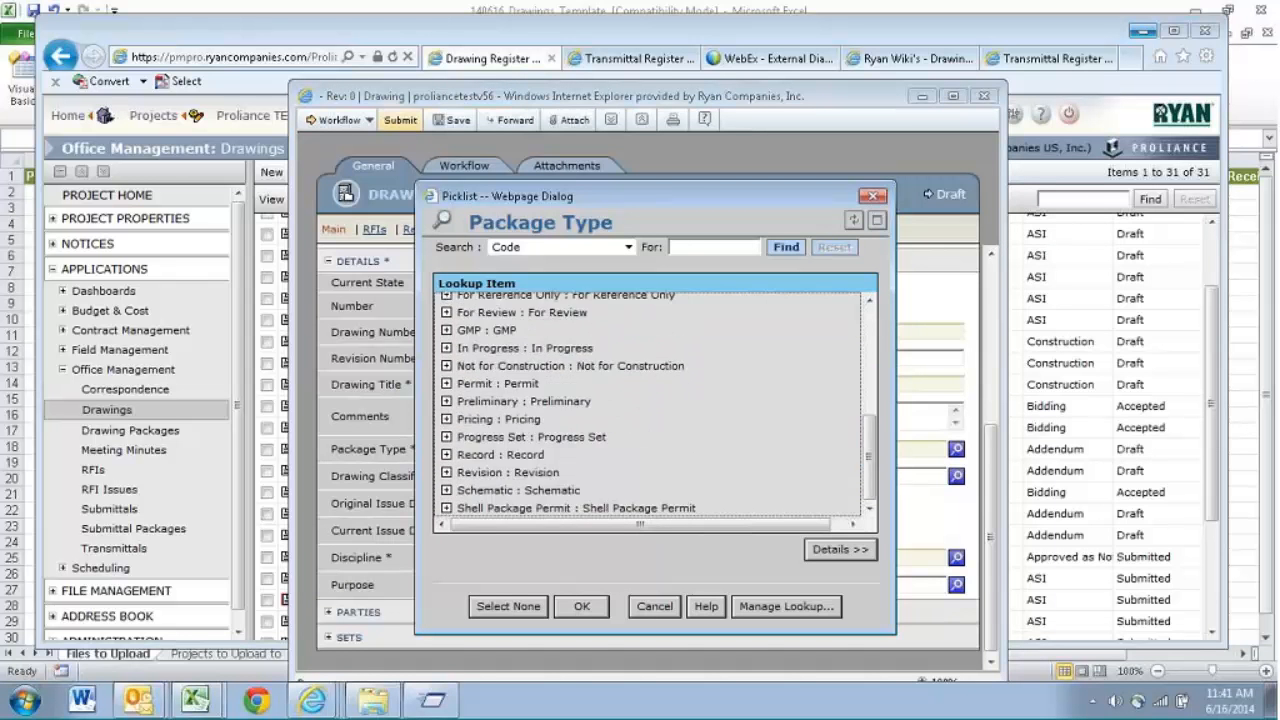
- Add a top-level item with code ITC to the Package Type lookup, then save and close the lookup editor
click(784, 606)
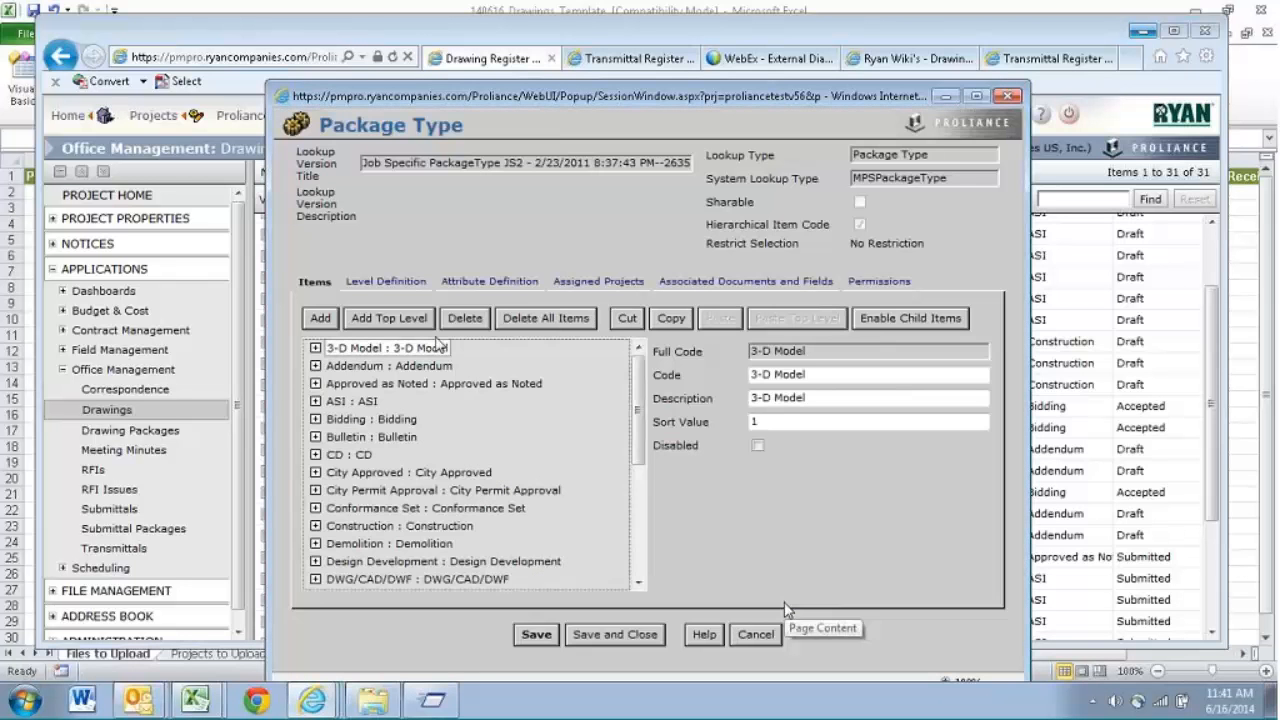
click(396, 320)
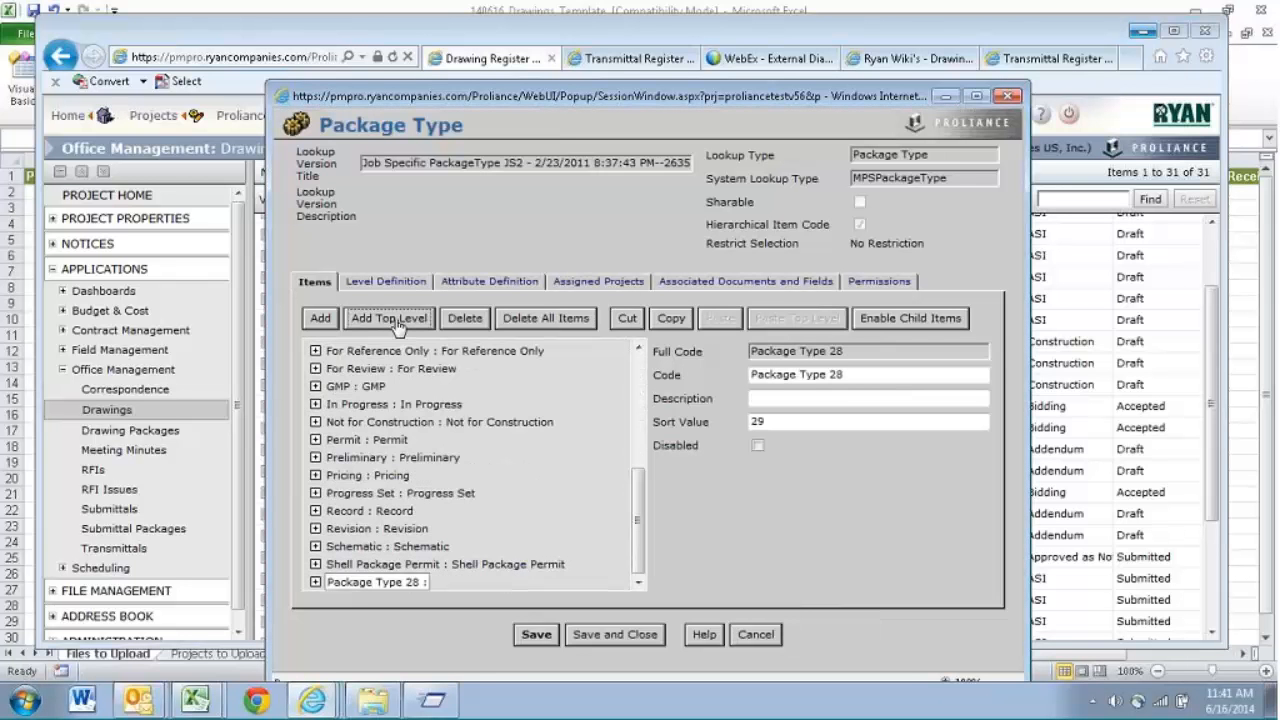
triple_click(855, 380)
text(ITC)
key(Tab)
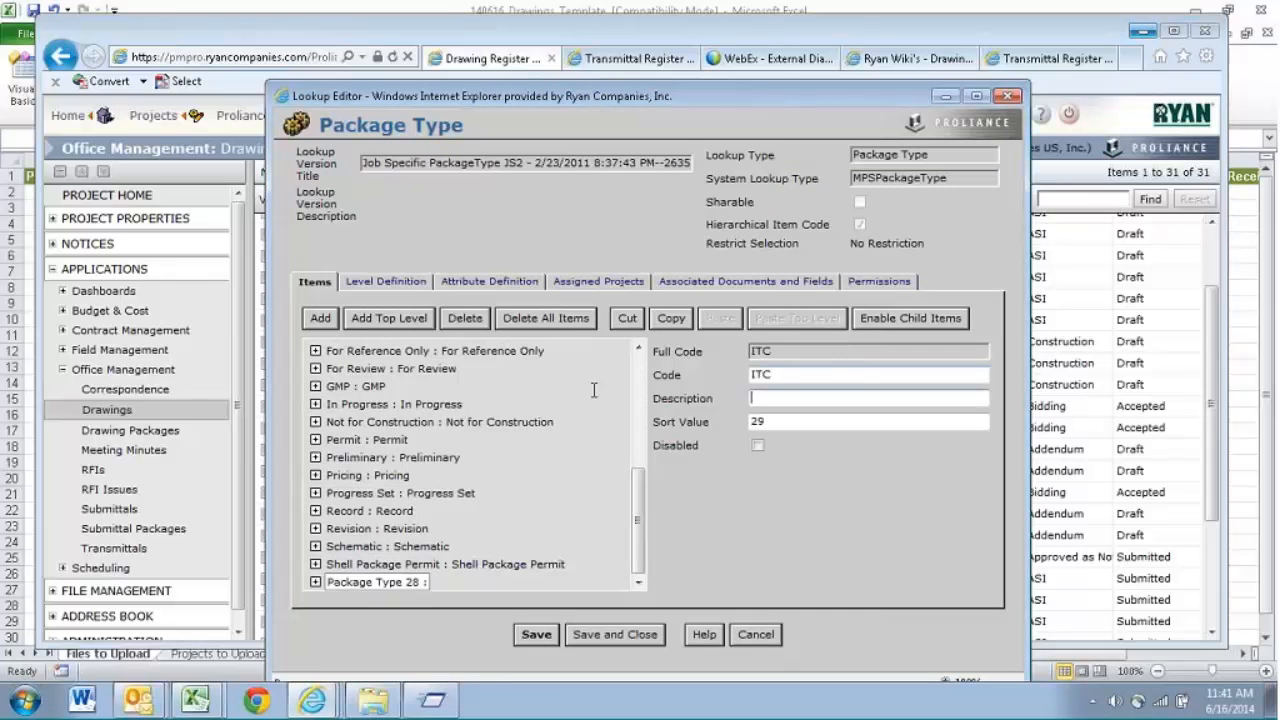
click(600, 636)
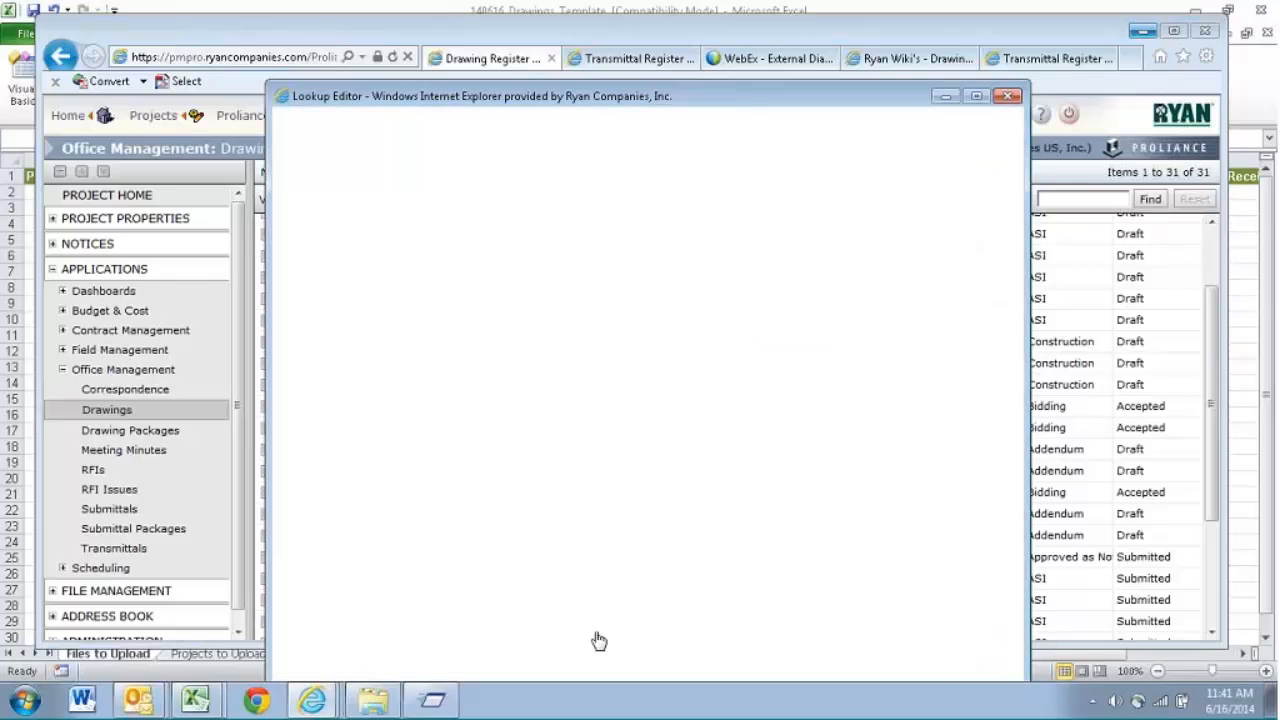
- Check the Package Type picklist for the ITC entry and close it without choosing a type
scroll(868, 437, down, 1)
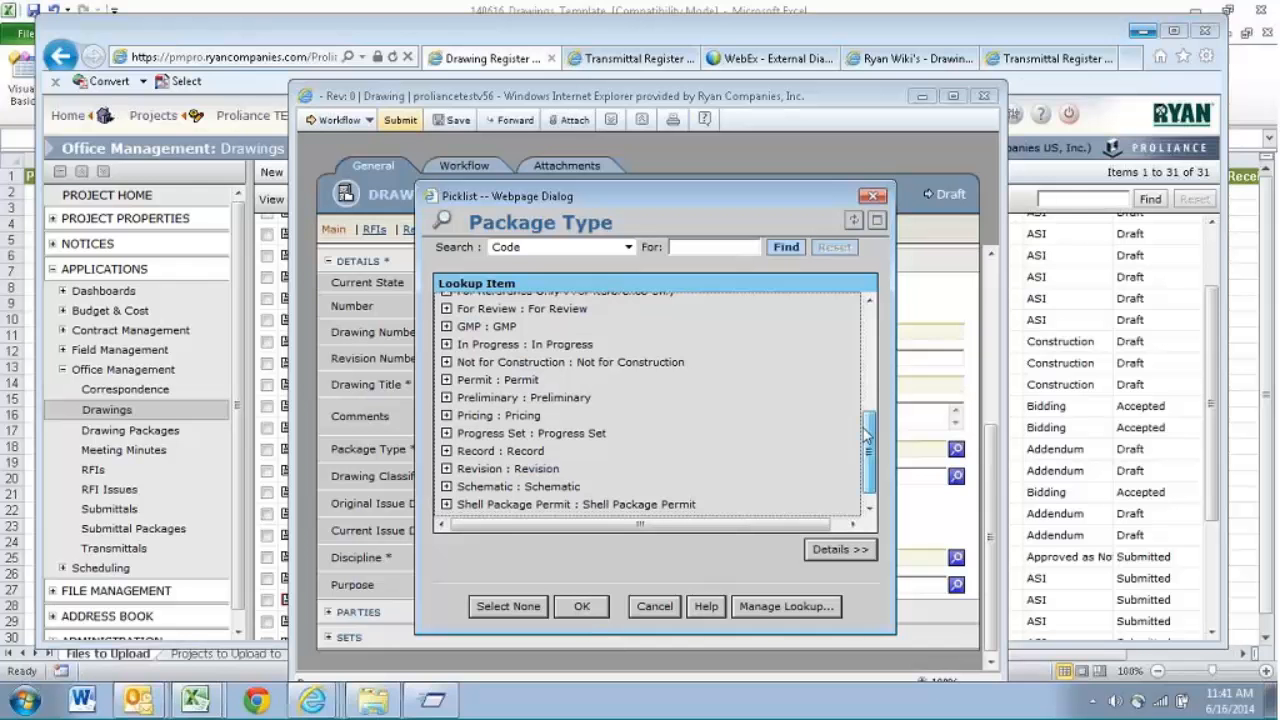
scroll(866, 435, down, 1)
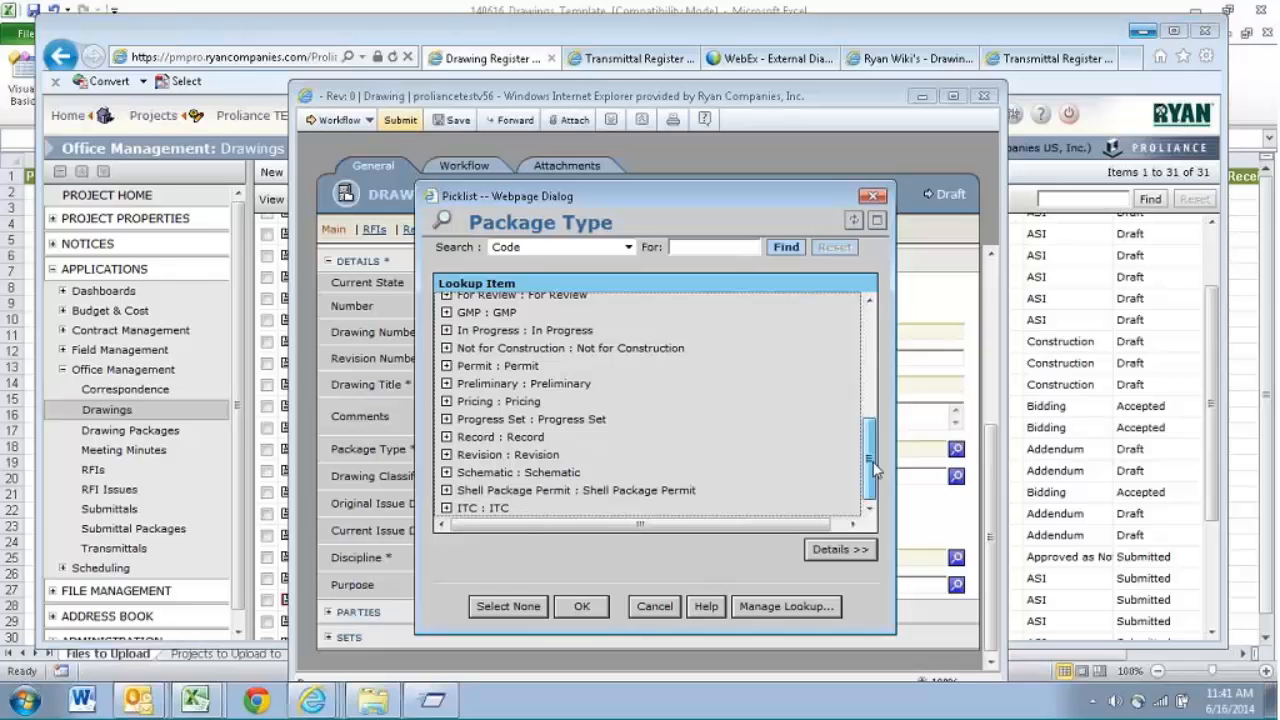
drag(873, 464, 871, 350)
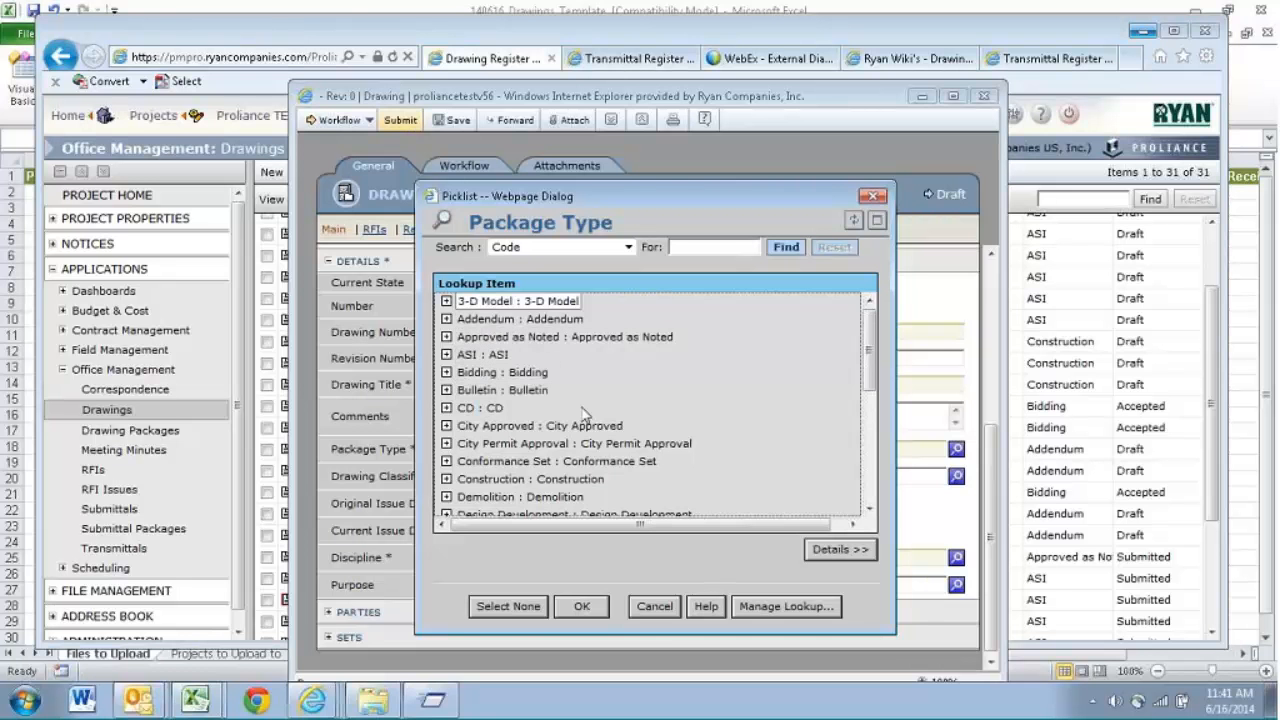
click(660, 613)
- Return to the Excel upload template and set the Received Date to 17-Jun-14 for all three drawings in K2:K4
click(1243, 194)
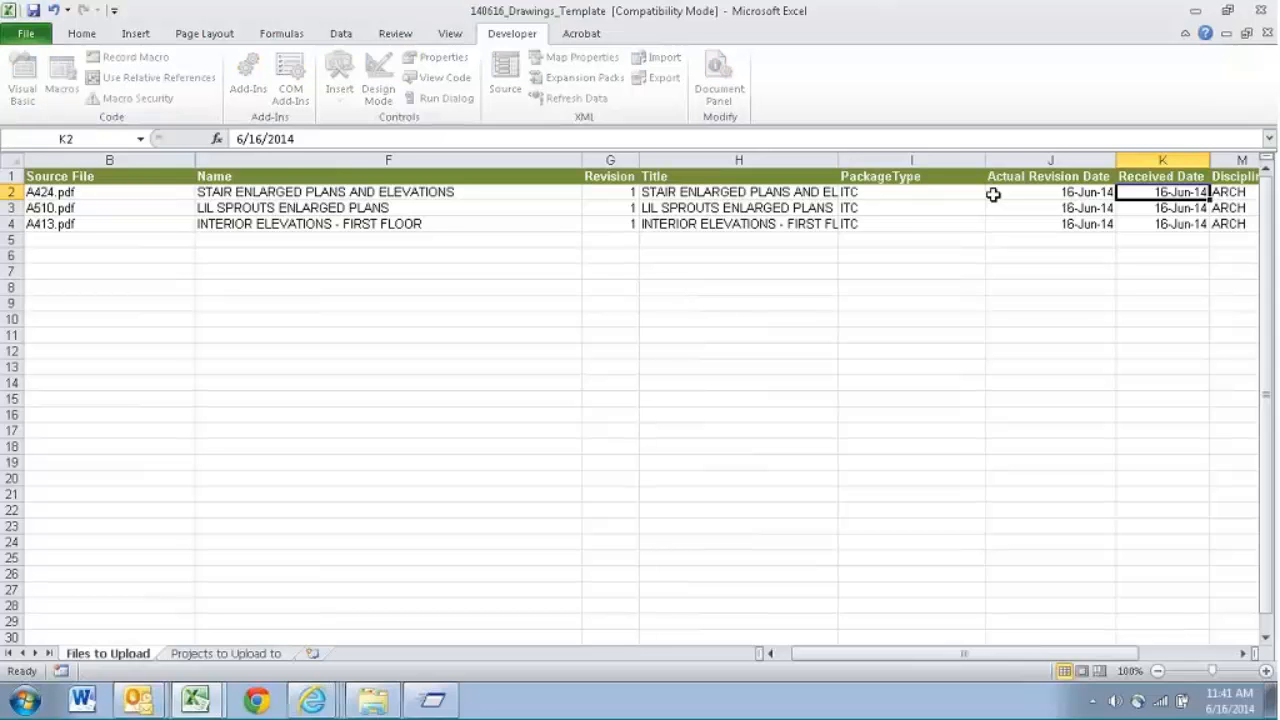
text(4/)
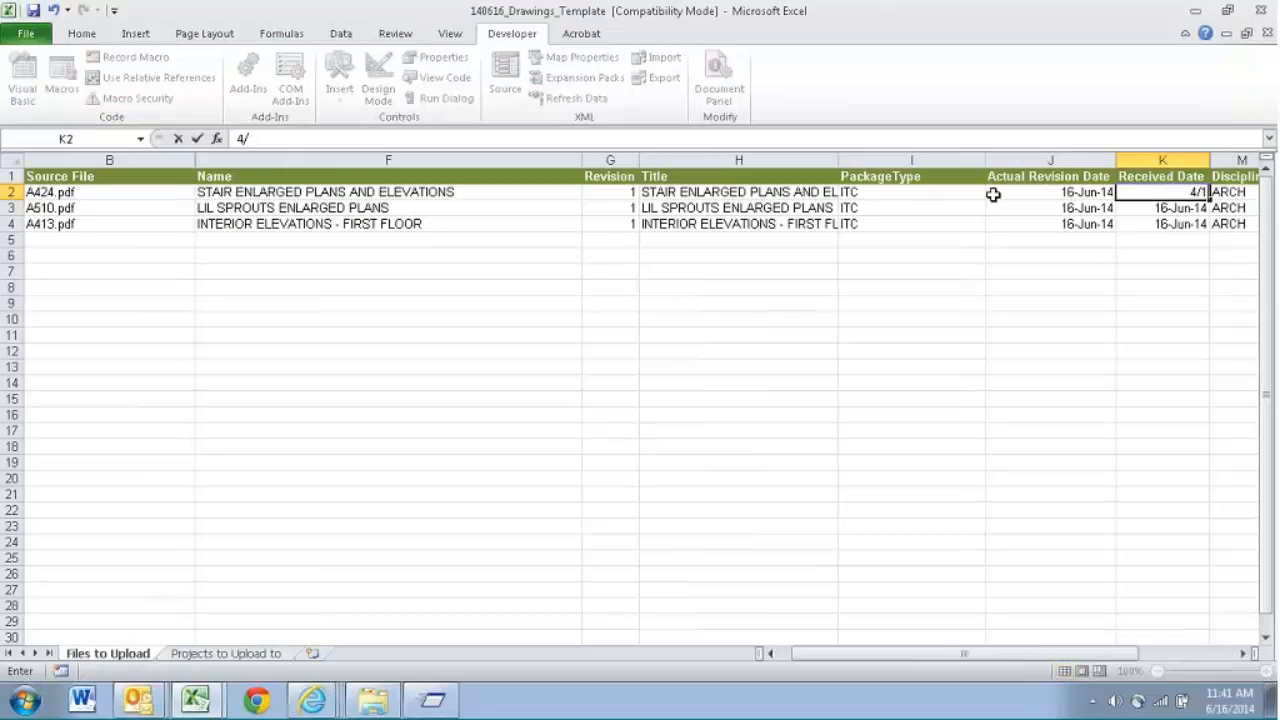
text(17)
key(Return)
drag(1160, 208, 1160, 224)
key(ctrl+d)
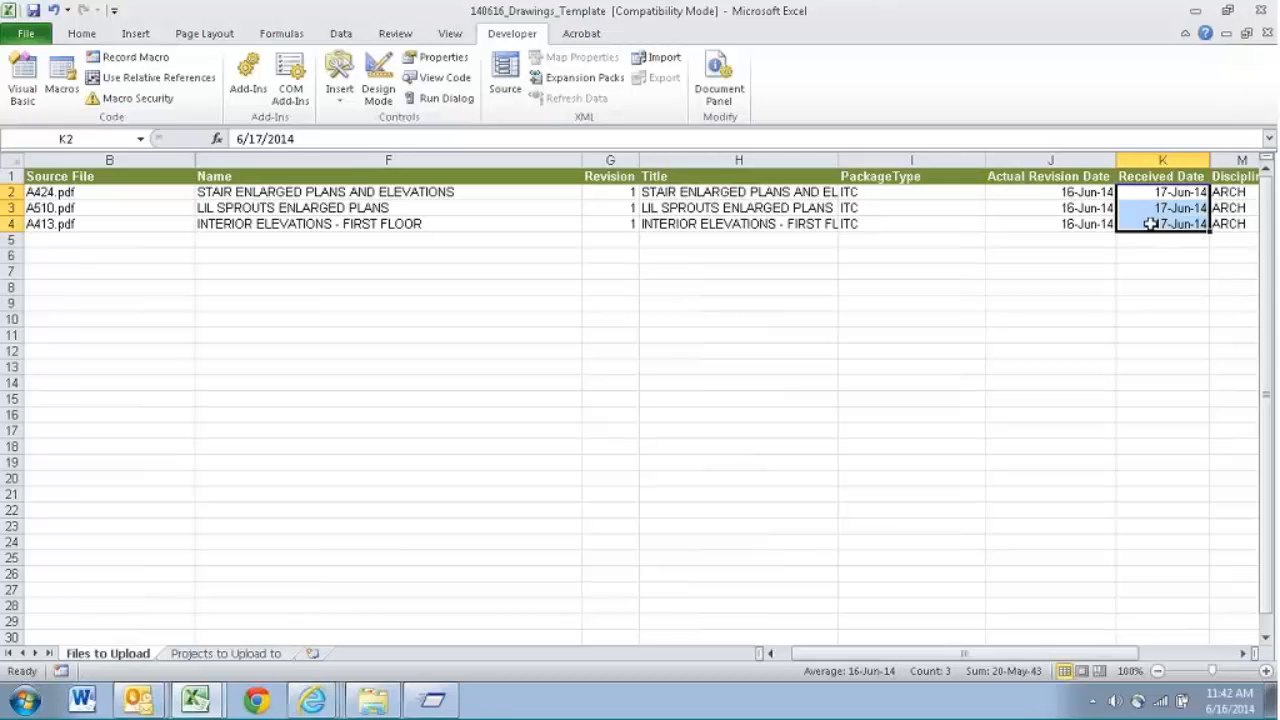
- Compare the template's Actual Revision Date in J2 with the issue date columns of the Proliance drawing register
click(1098, 192)
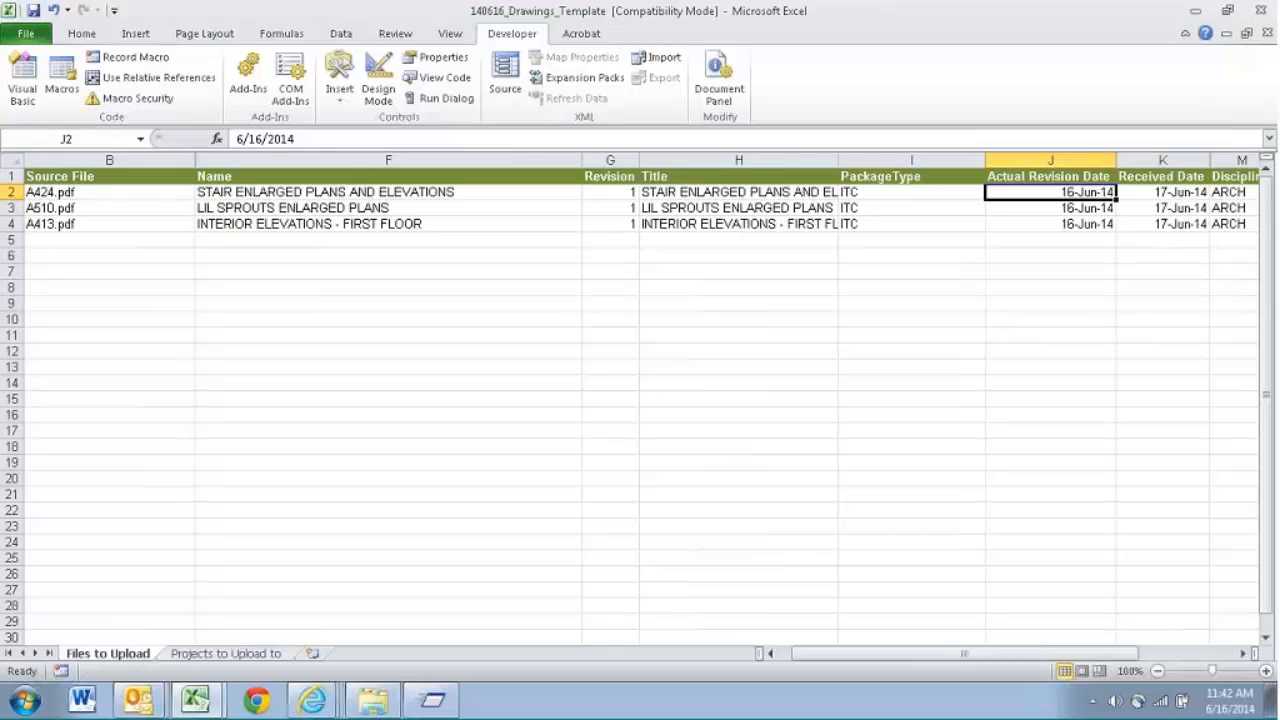
mouse_move(311, 706)
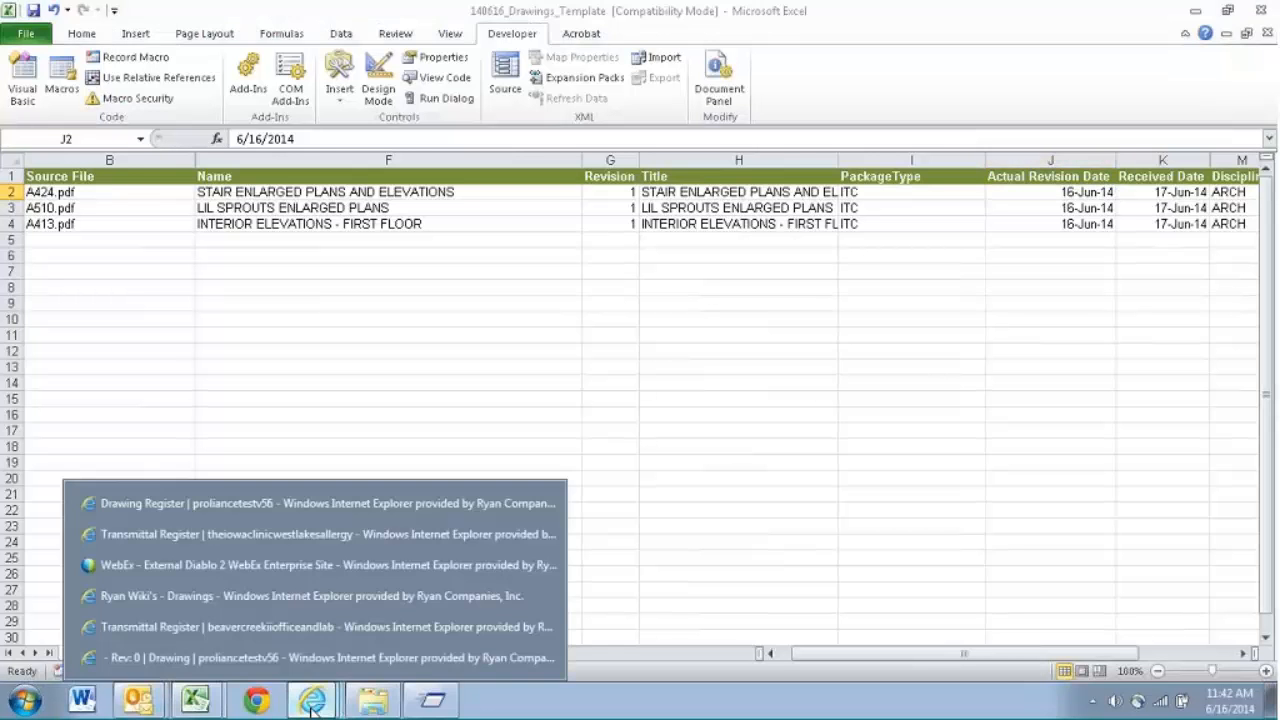
click(380, 497)
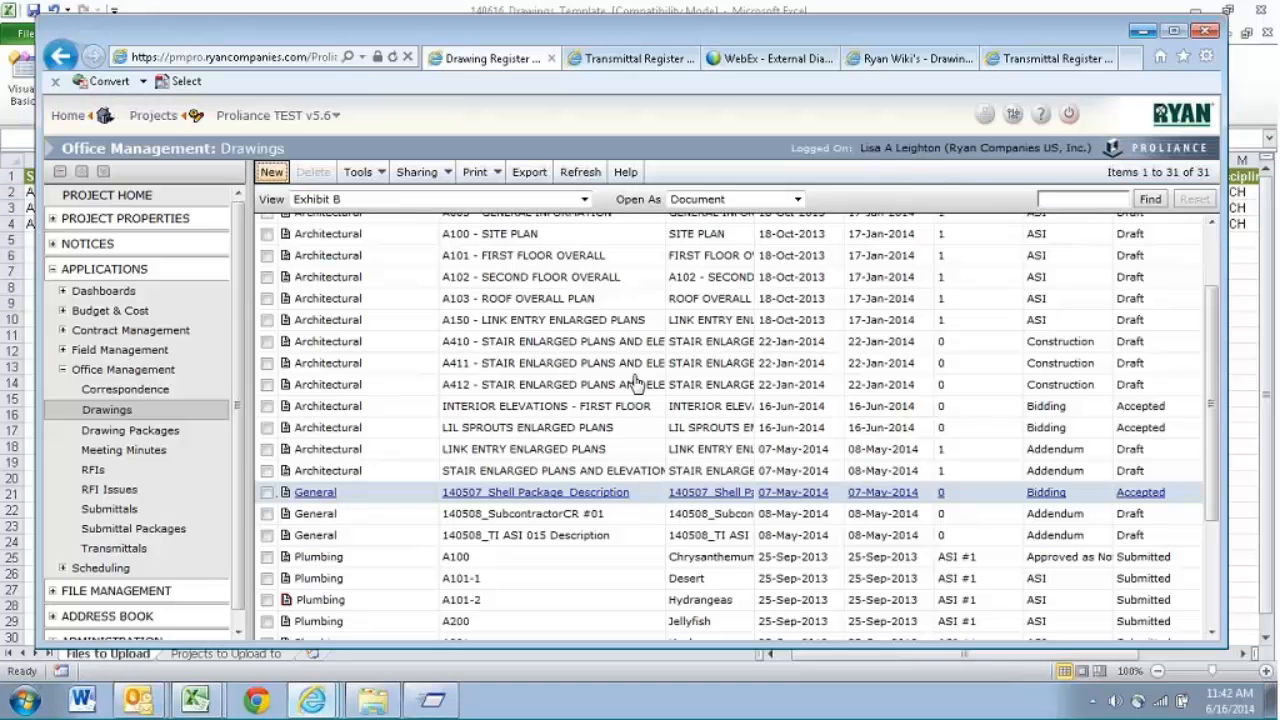
scroll(700, 330, up, 2)
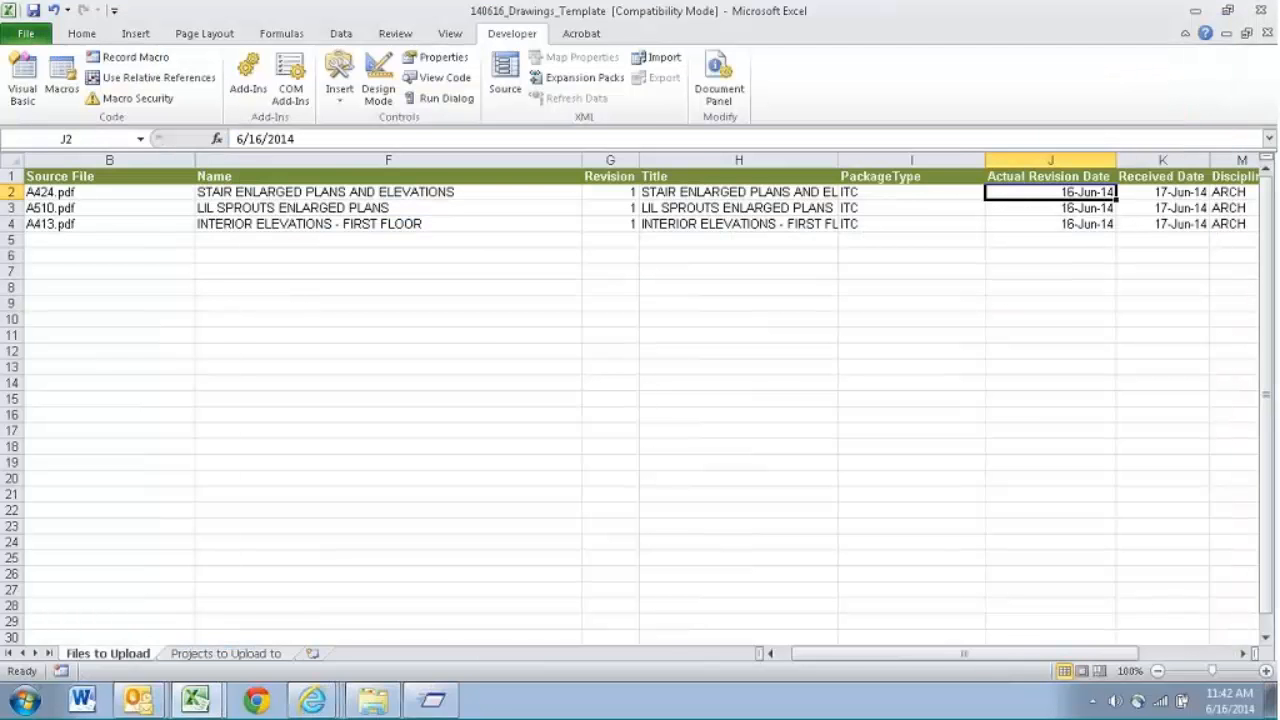
- Check the Discipline entries in the template and save the workbook in its current Excel 97-2003 format
key(Right)
key(Right)
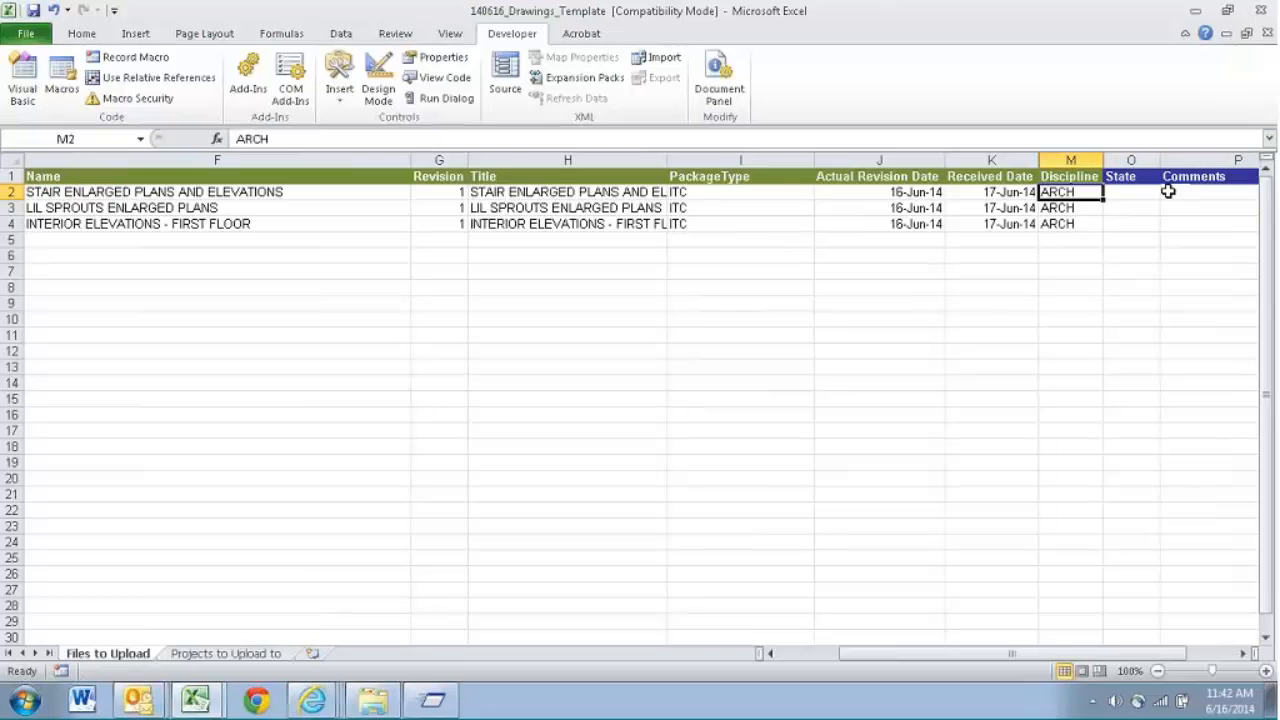
key(Home)
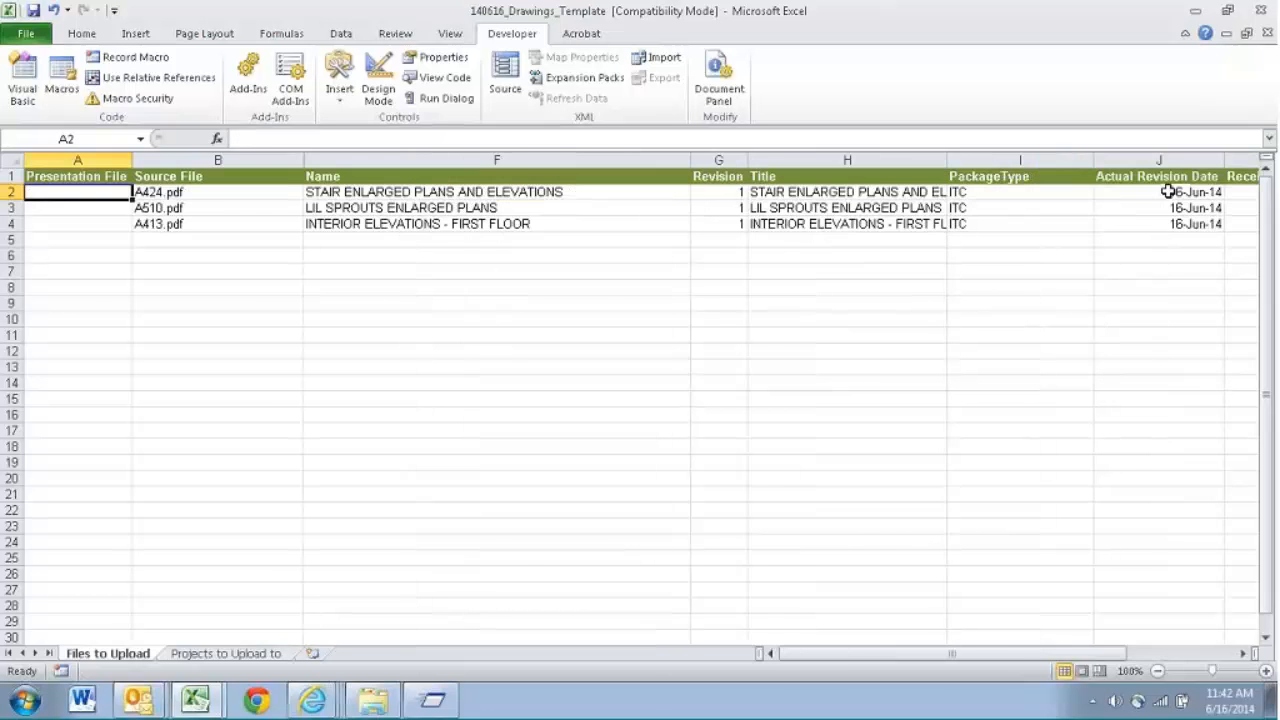
click(36, 12)
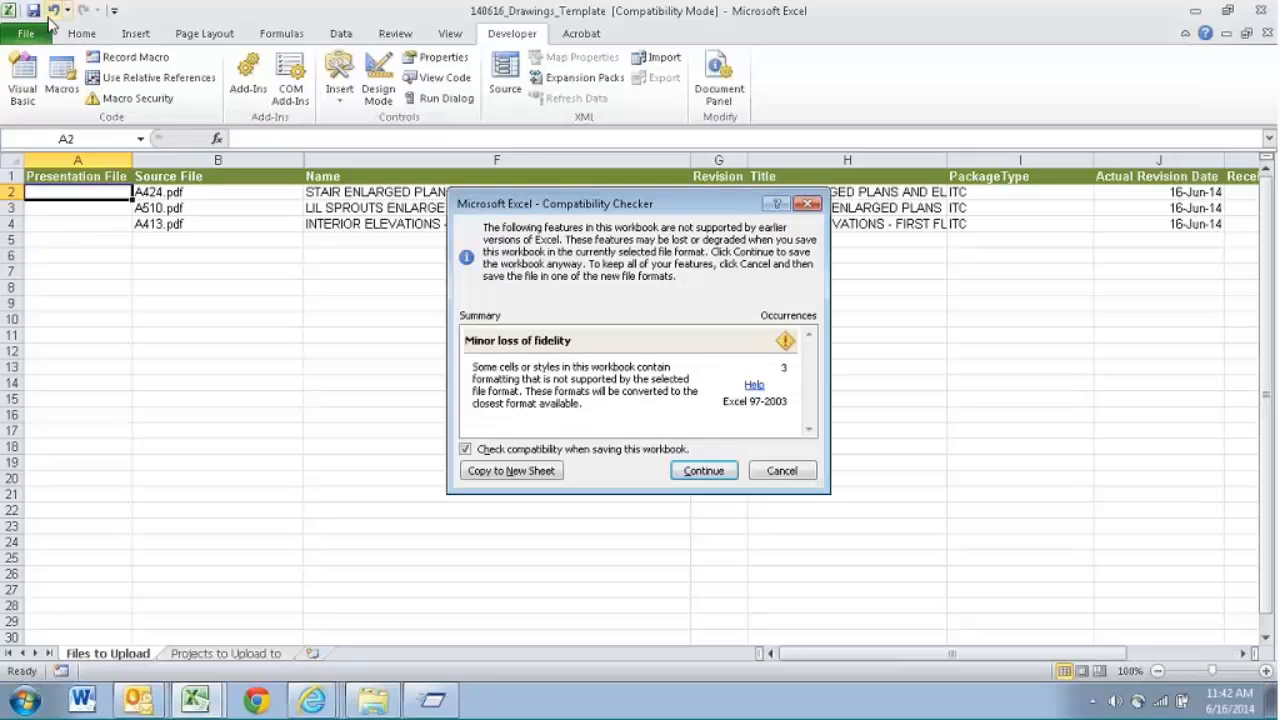
click(709, 479)
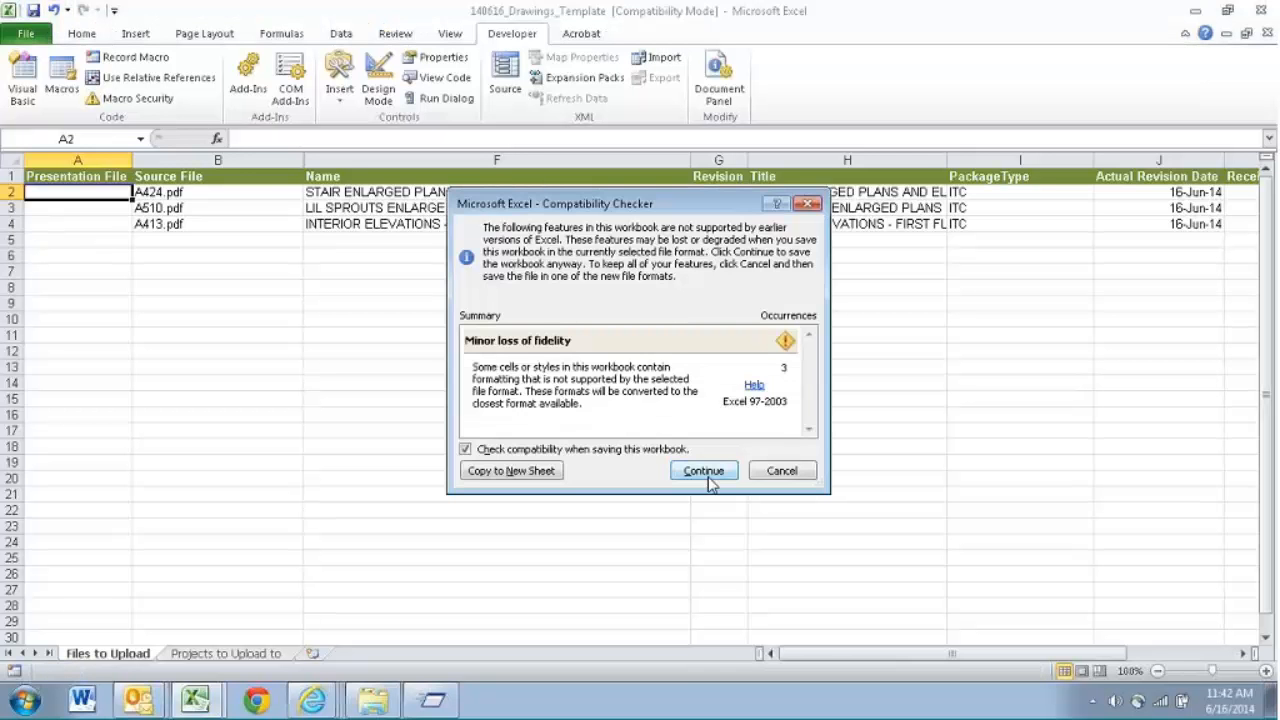
click(704, 471)
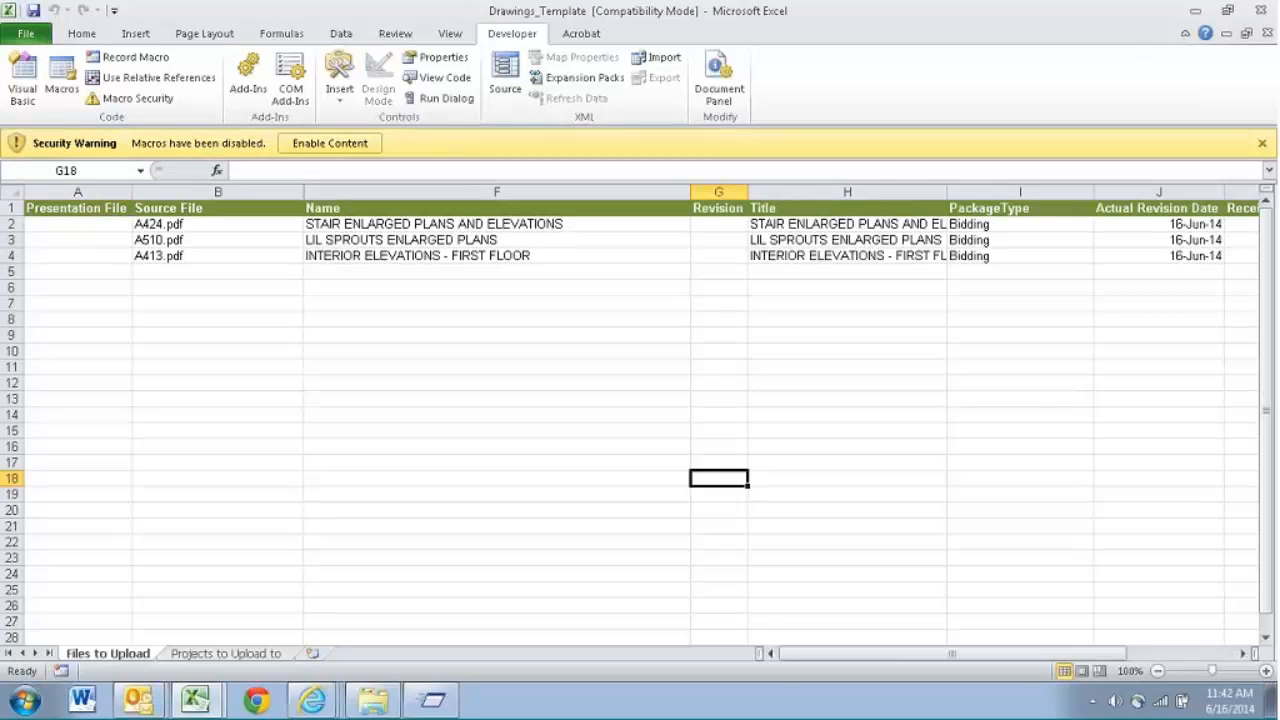
- Clear the desktop by closing the old Drawings_Template workbook, the blank drawing document and the finished File Uploader, and minimising the remaining windows
click(1262, 11)
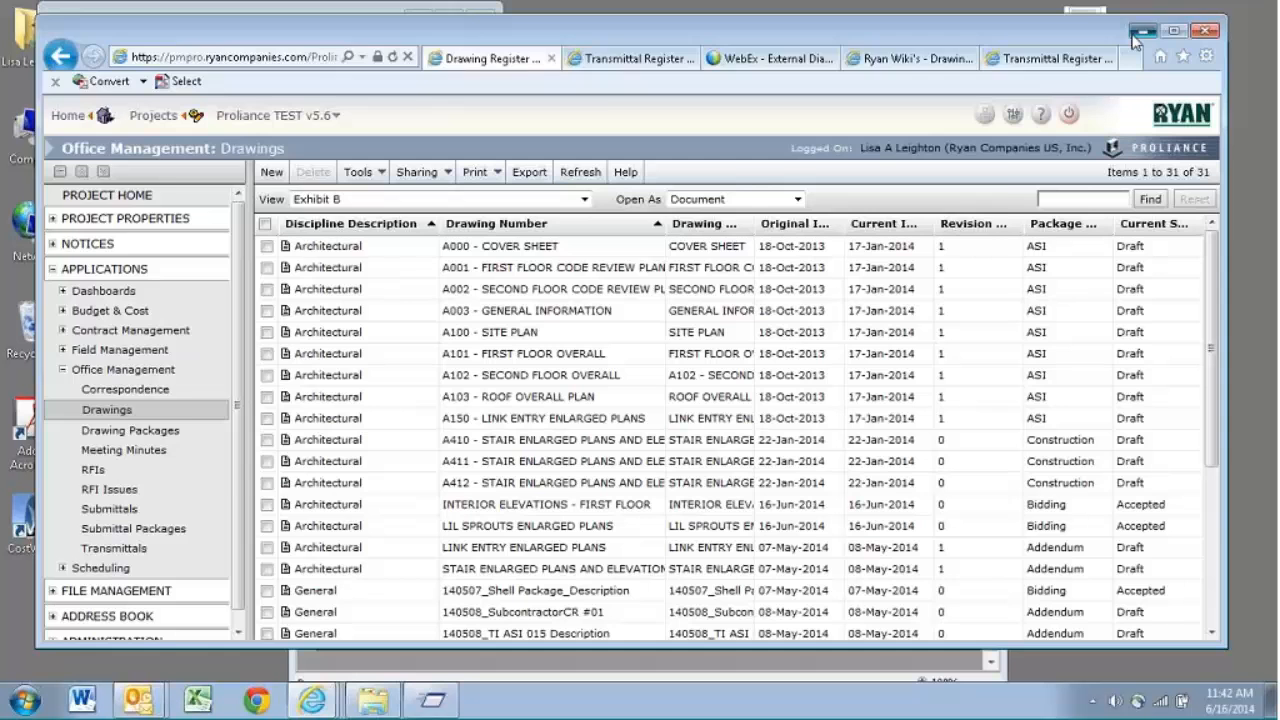
click(1138, 33)
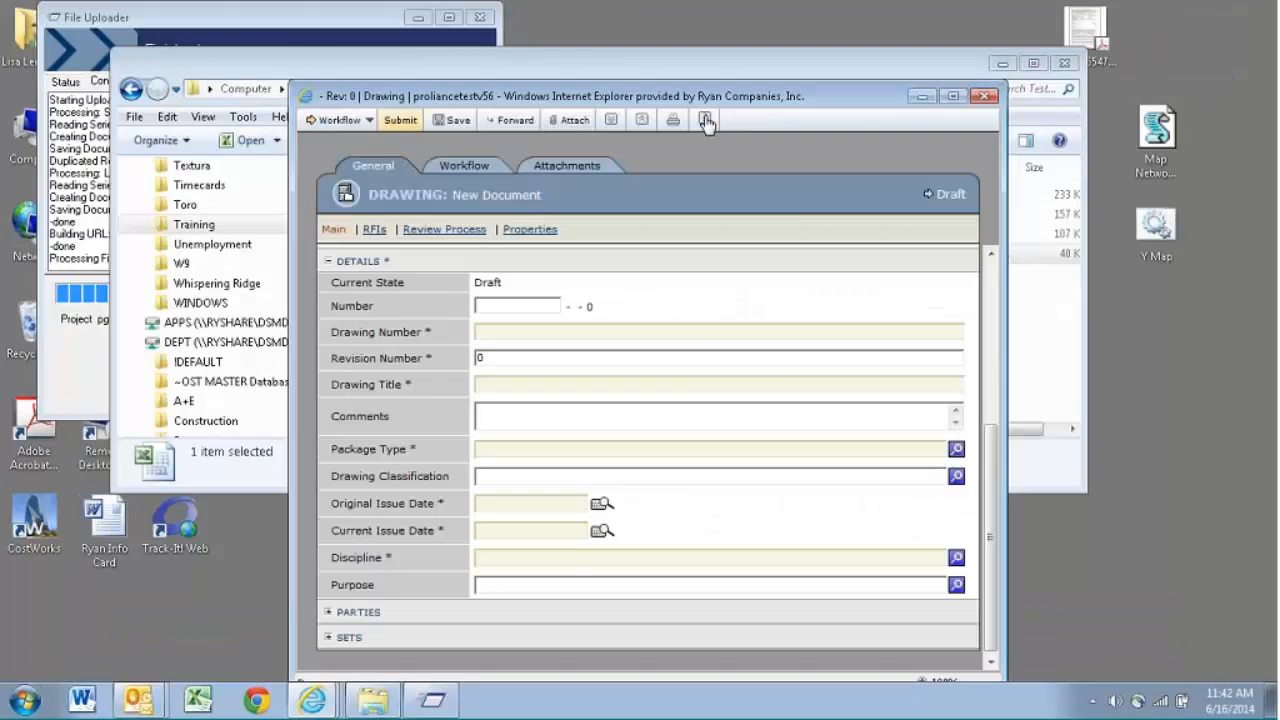
click(985, 97)
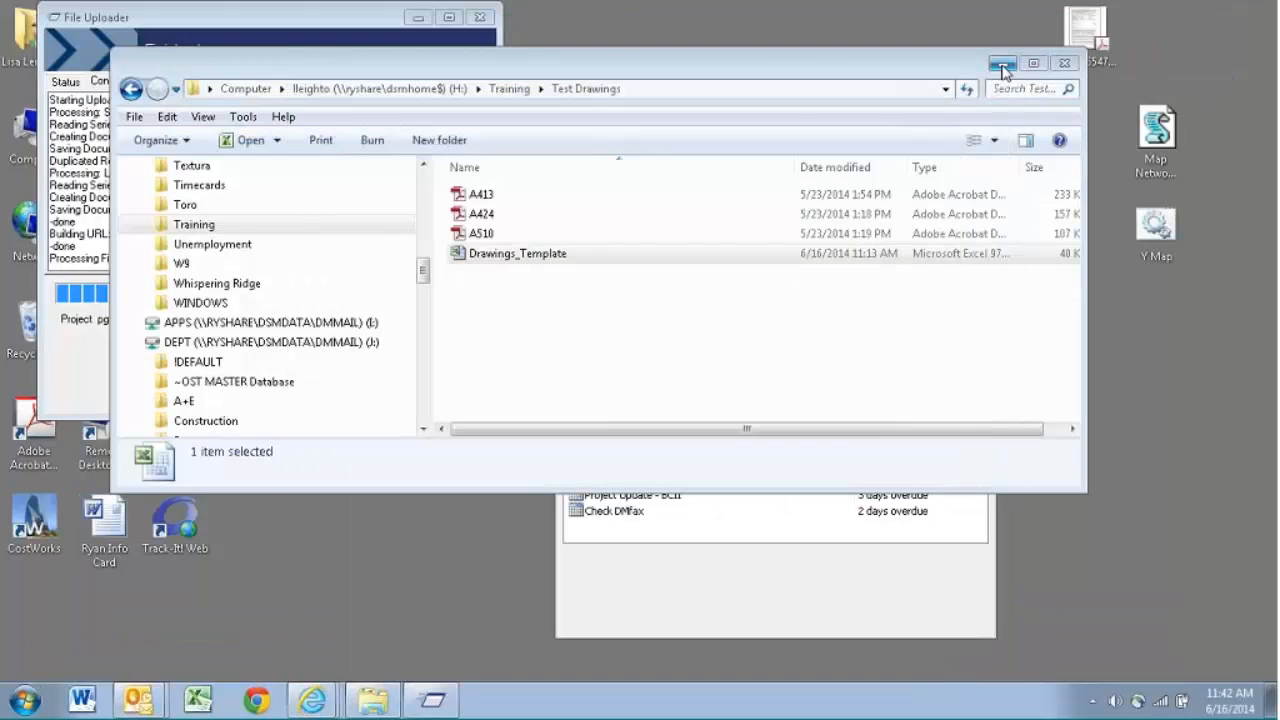
click(1002, 65)
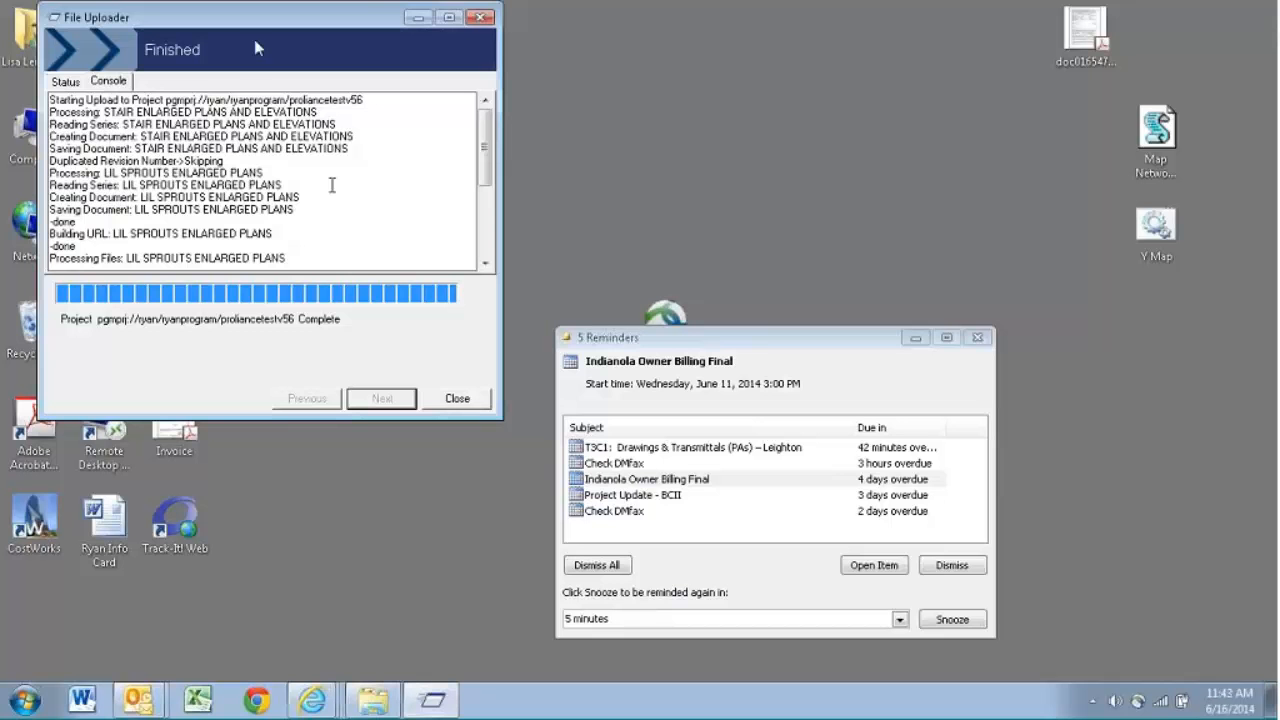
click(455, 399)
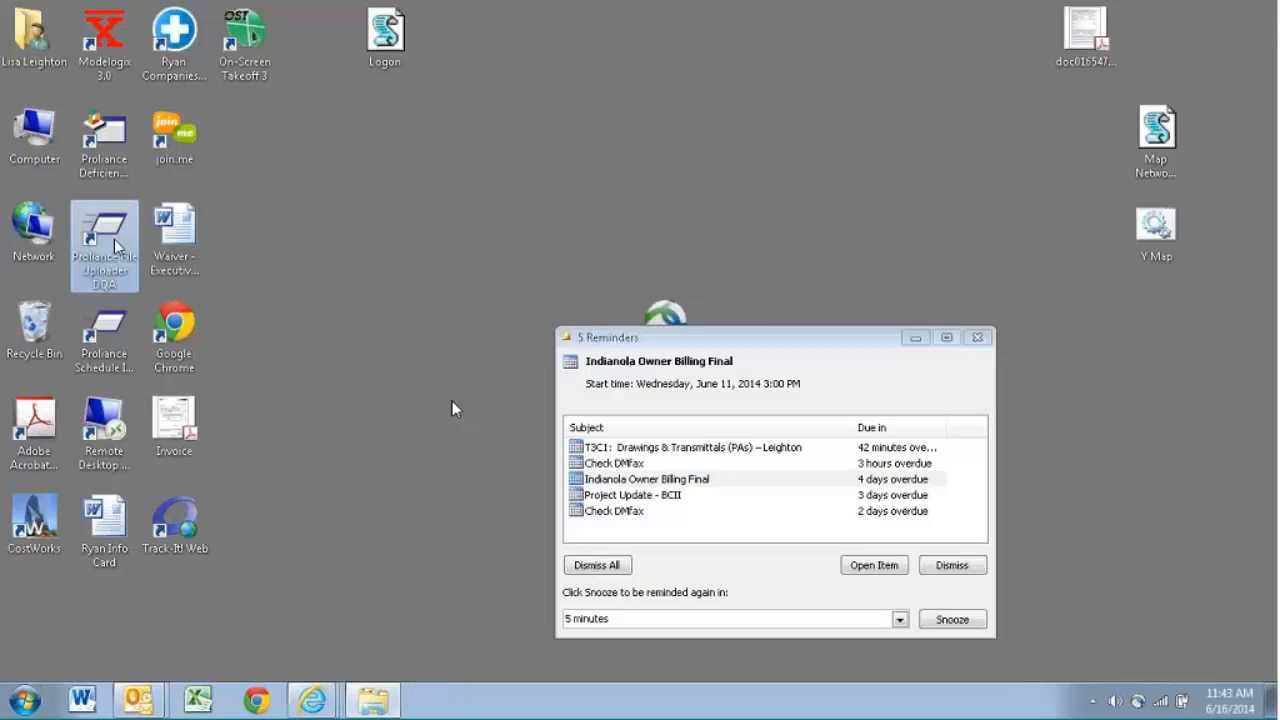
- Launch the Proliance File Uploader, log in with the saved details and select the Proliance TEST v5.6 project as destination
double_click(115, 246)
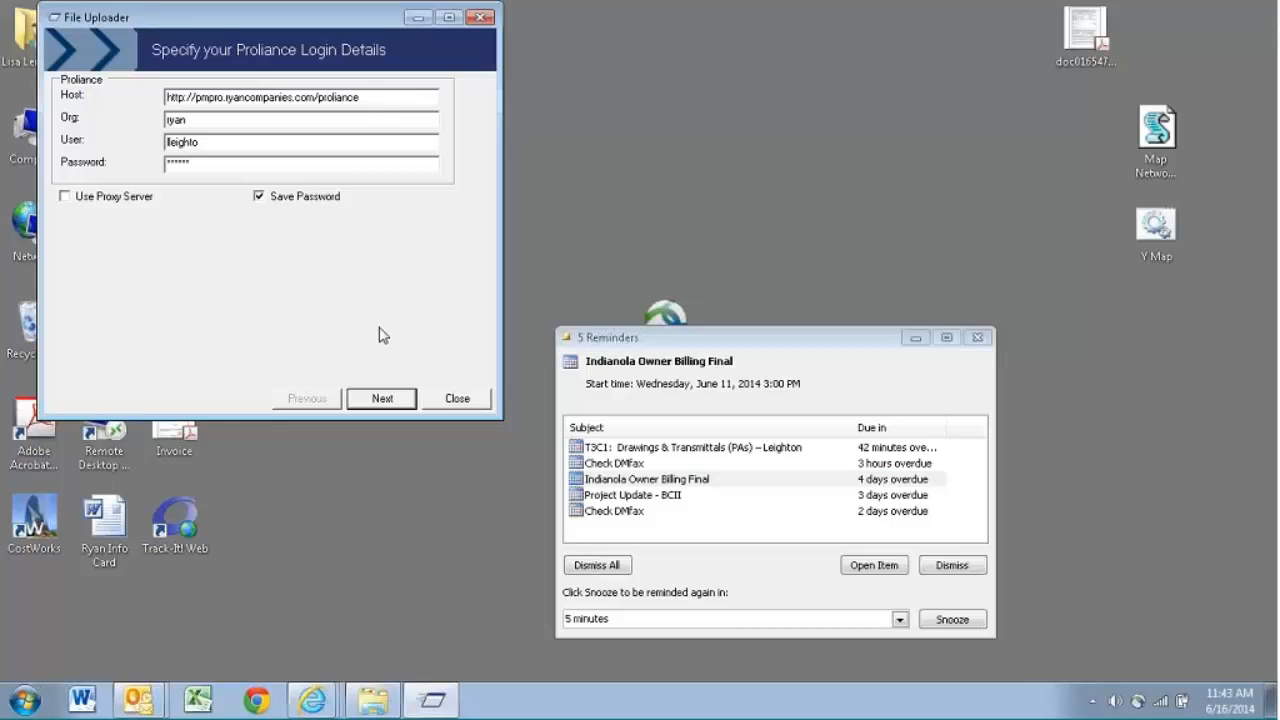
key(Return)
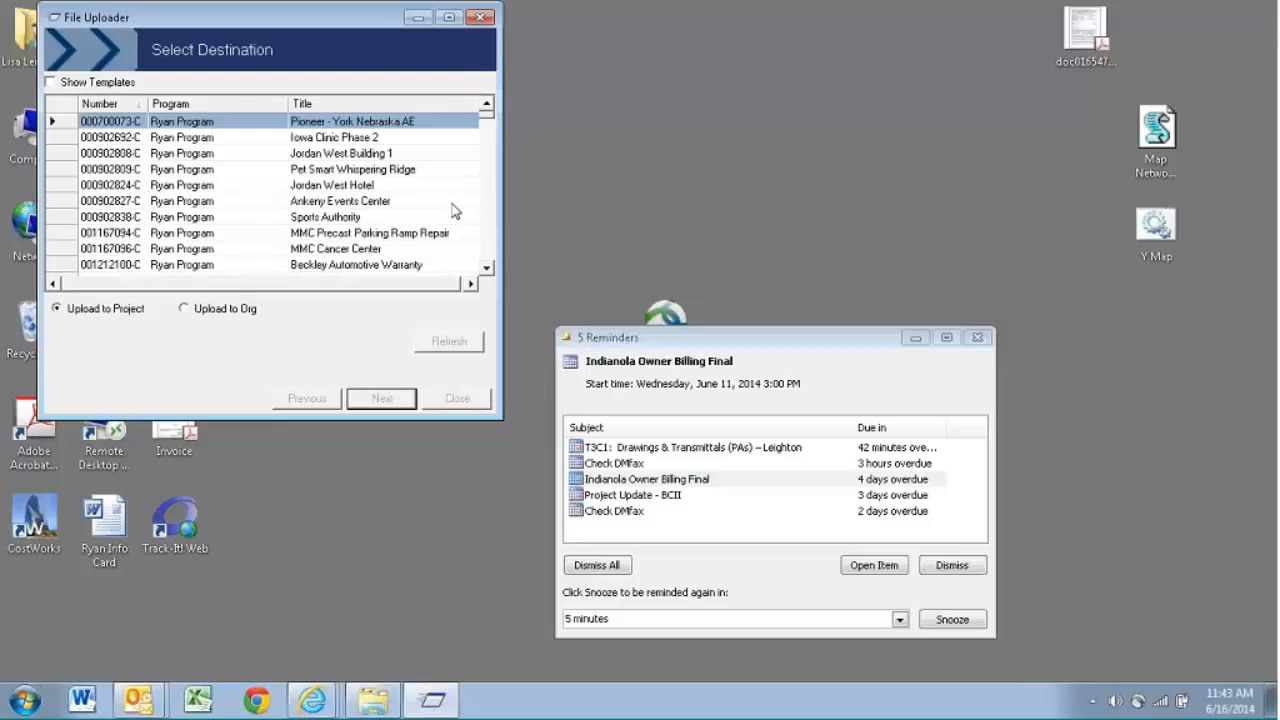
drag(493, 122, 493, 258)
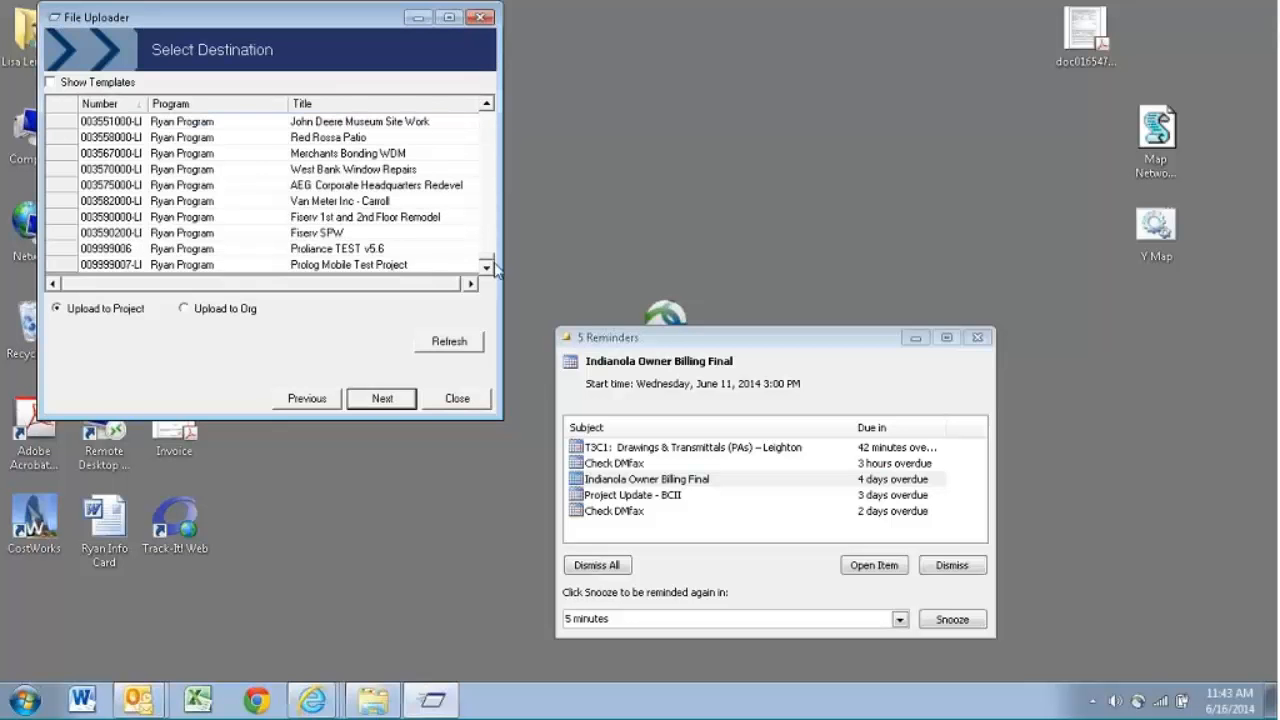
click(385, 249)
click(380, 399)
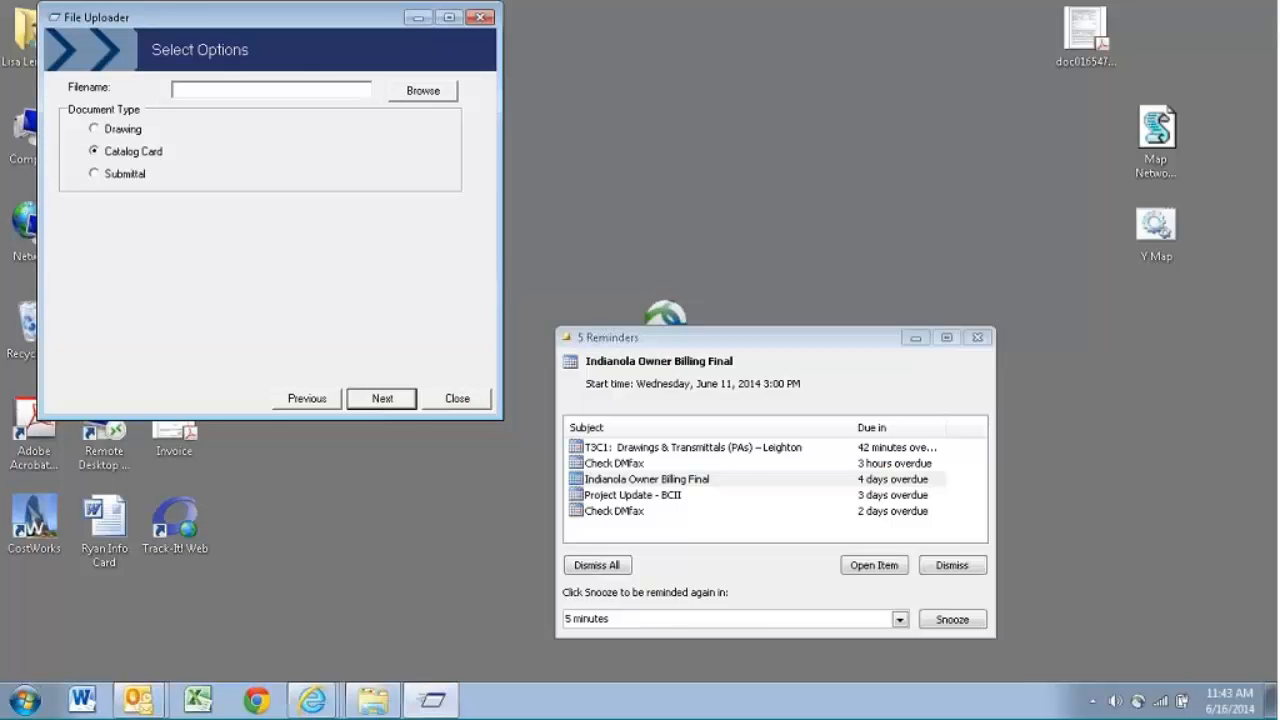
- Upload as document type Drawing using 140616_Drawings_Template.xls from the Training folder's Test Drawings_Revision subfolder
click(133, 136)
click(437, 95)
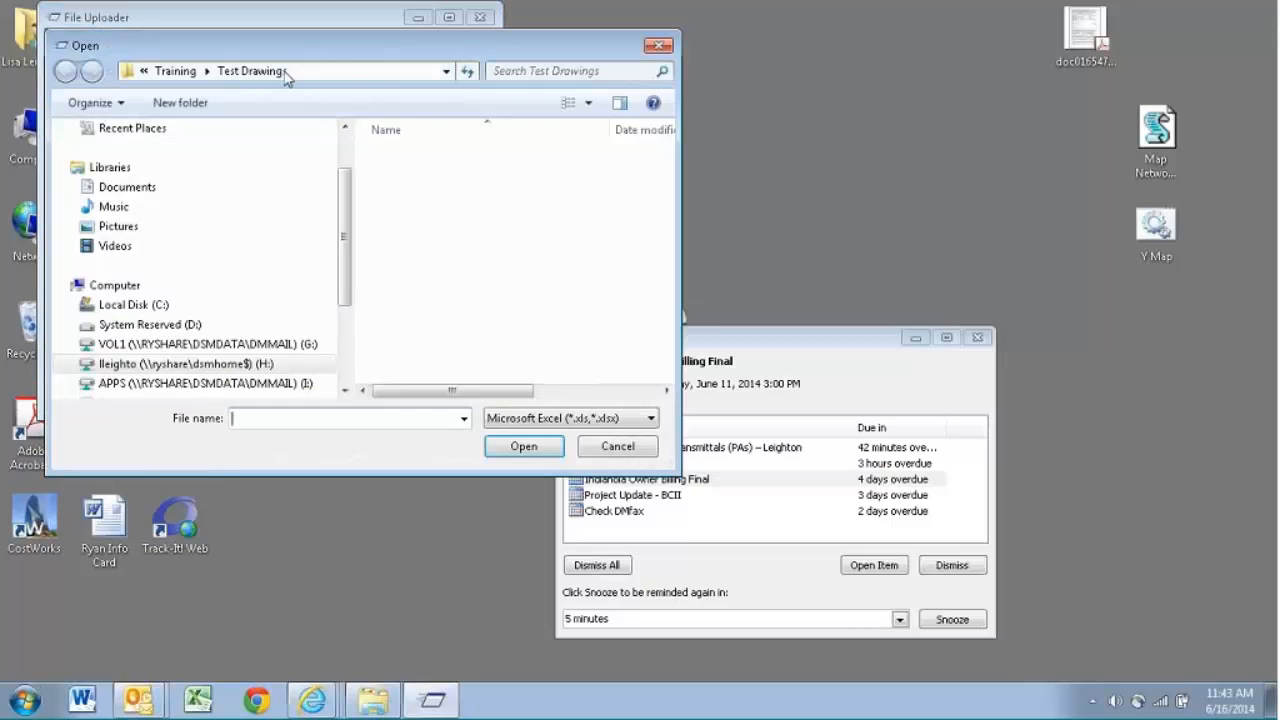
click(175, 71)
double_click(470, 177)
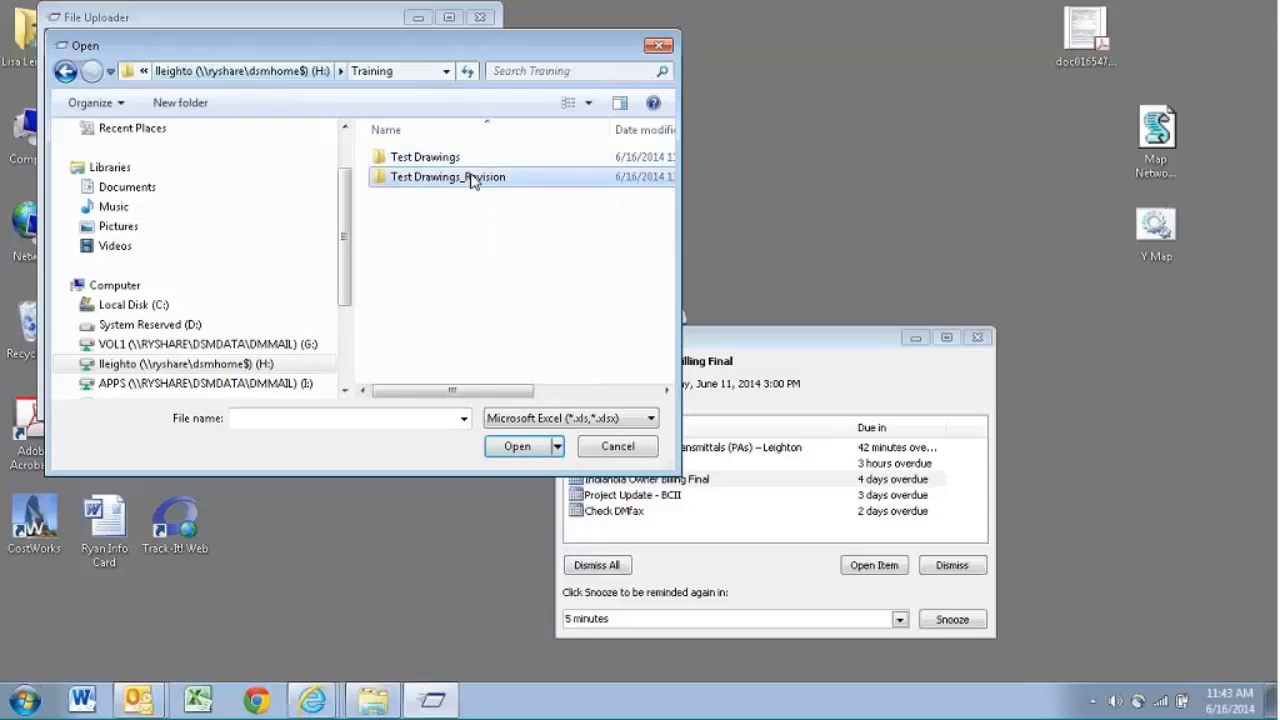
double_click(468, 160)
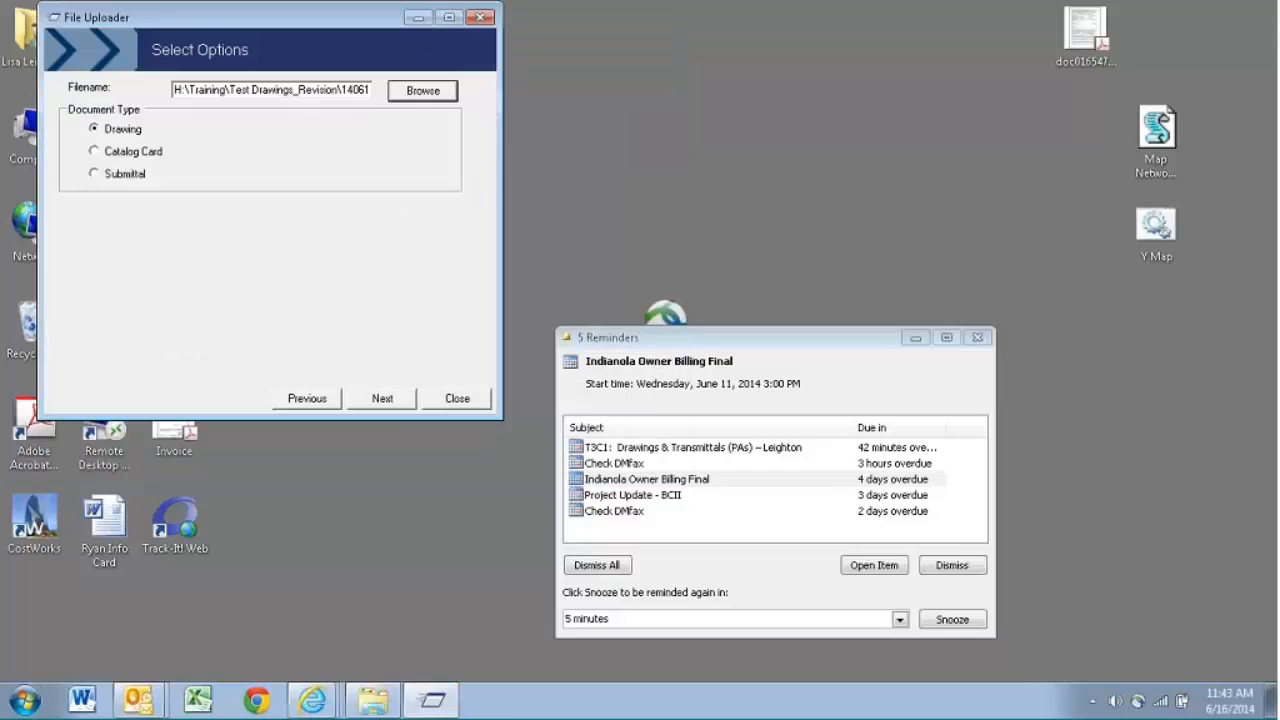
click(382, 398)
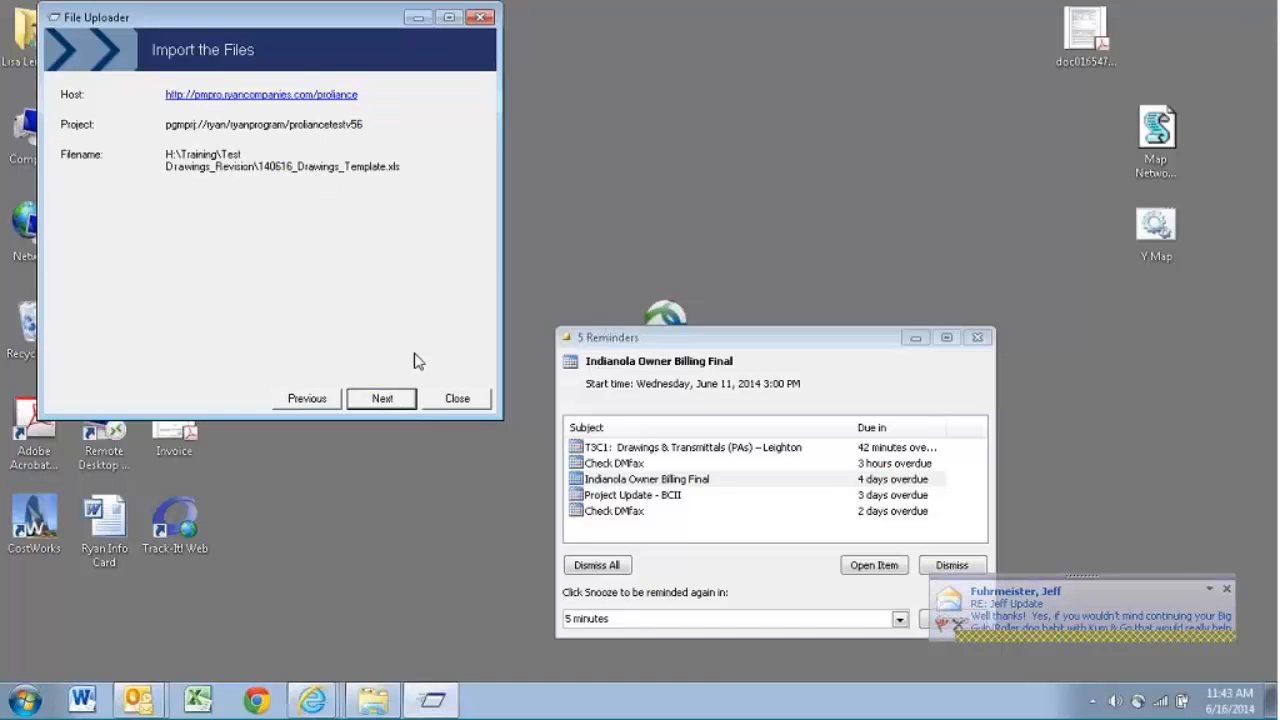
click(384, 400)
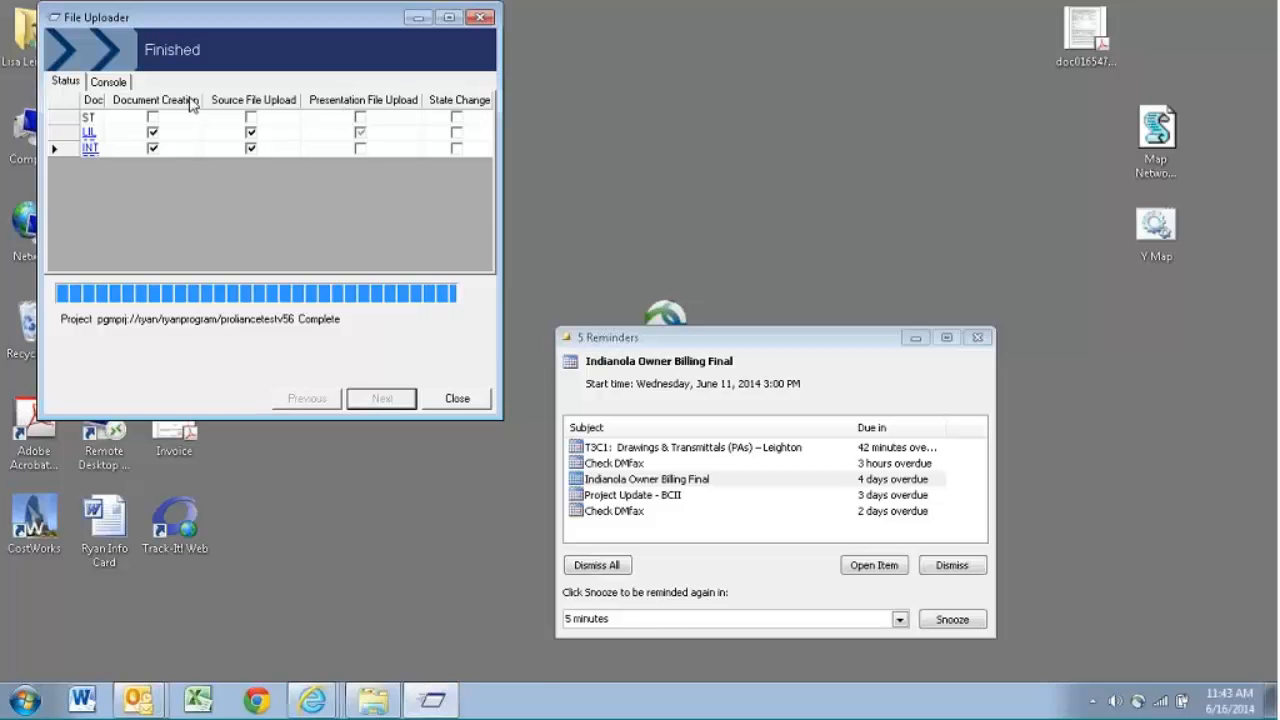
- Review the upload's console log and per-document status, then close the File Uploader
click(118, 85)
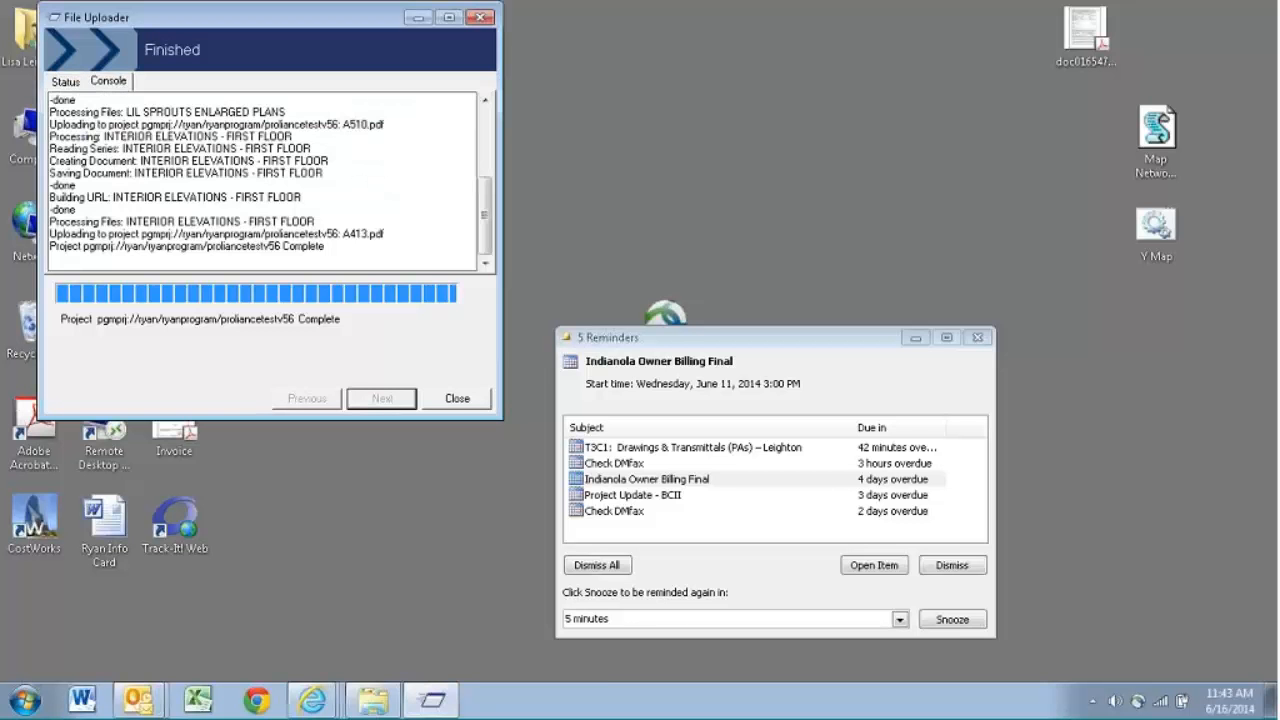
drag(487, 203, 487, 130)
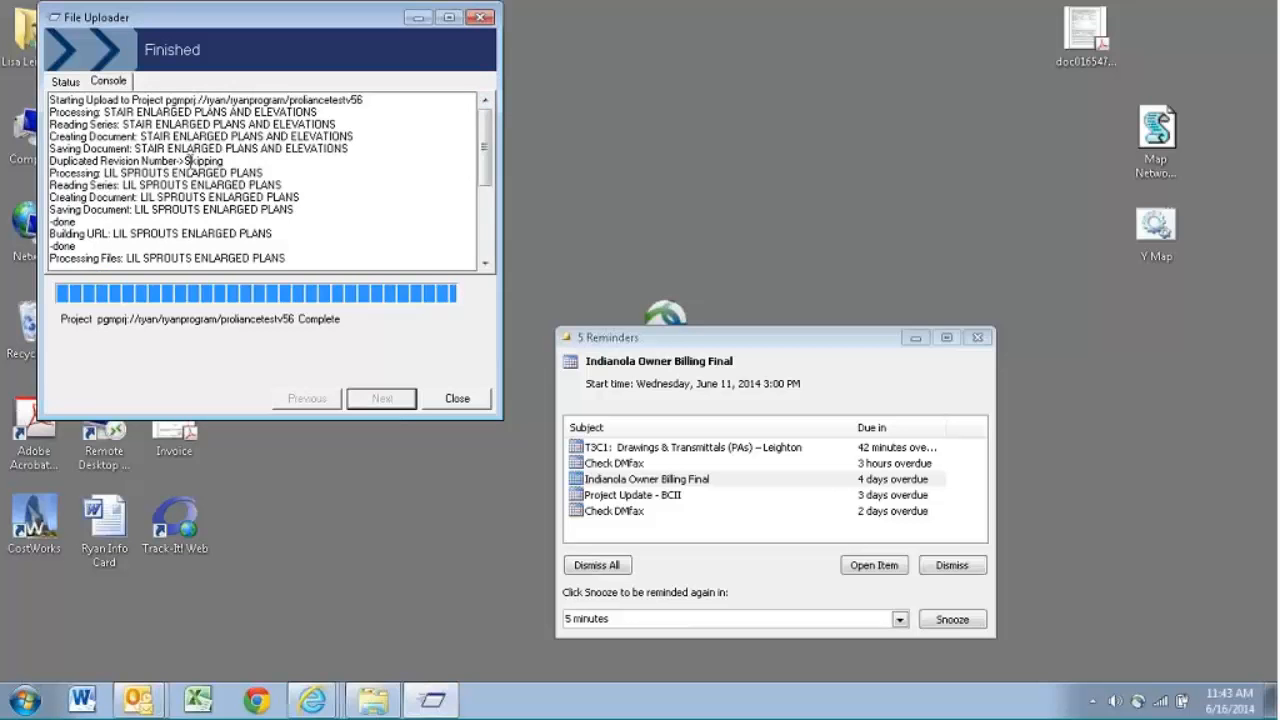
click(65, 81)
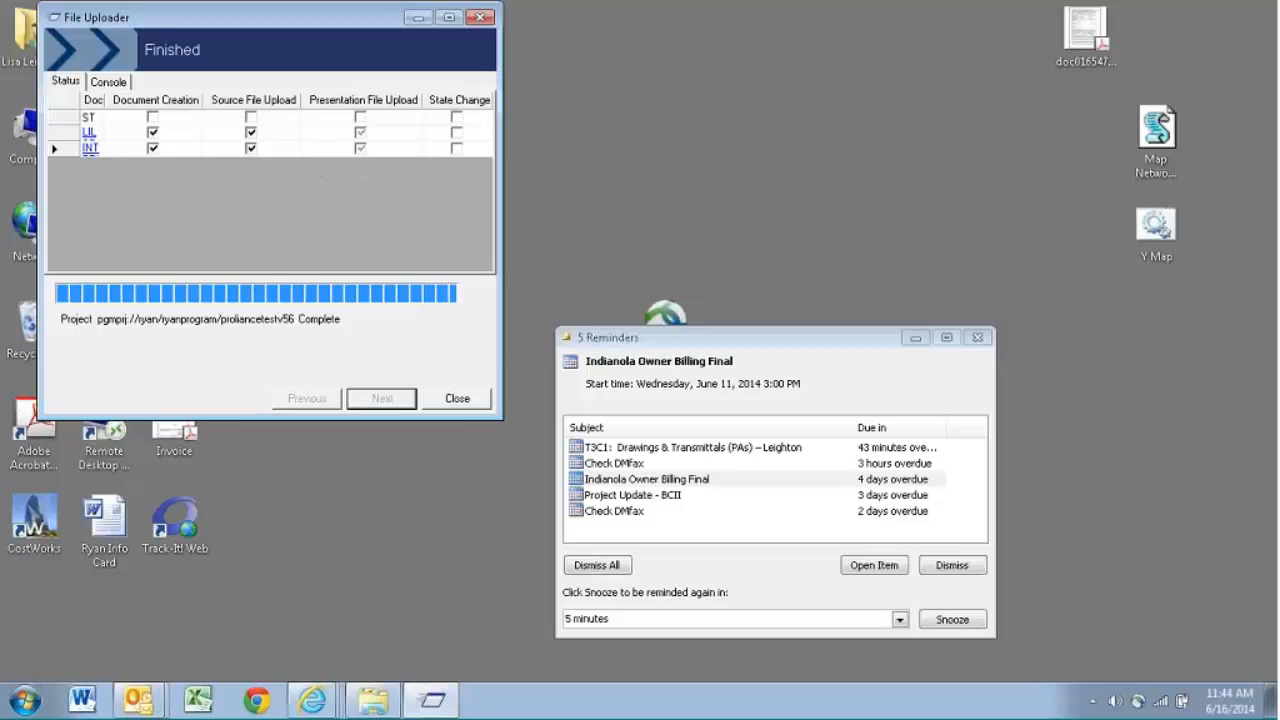
click(458, 399)
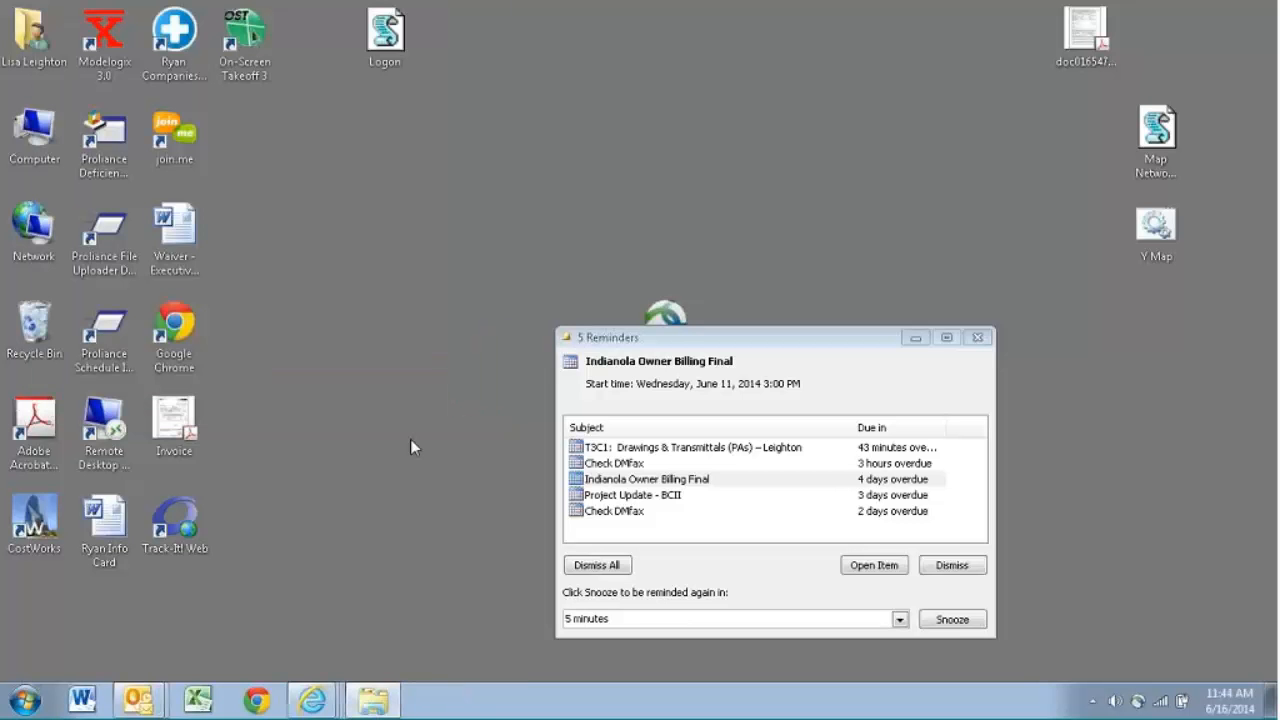
- Switch to the Proliance drawing register in Internet Explorer, go to Drawing Packages and create a new package document
click(312, 700)
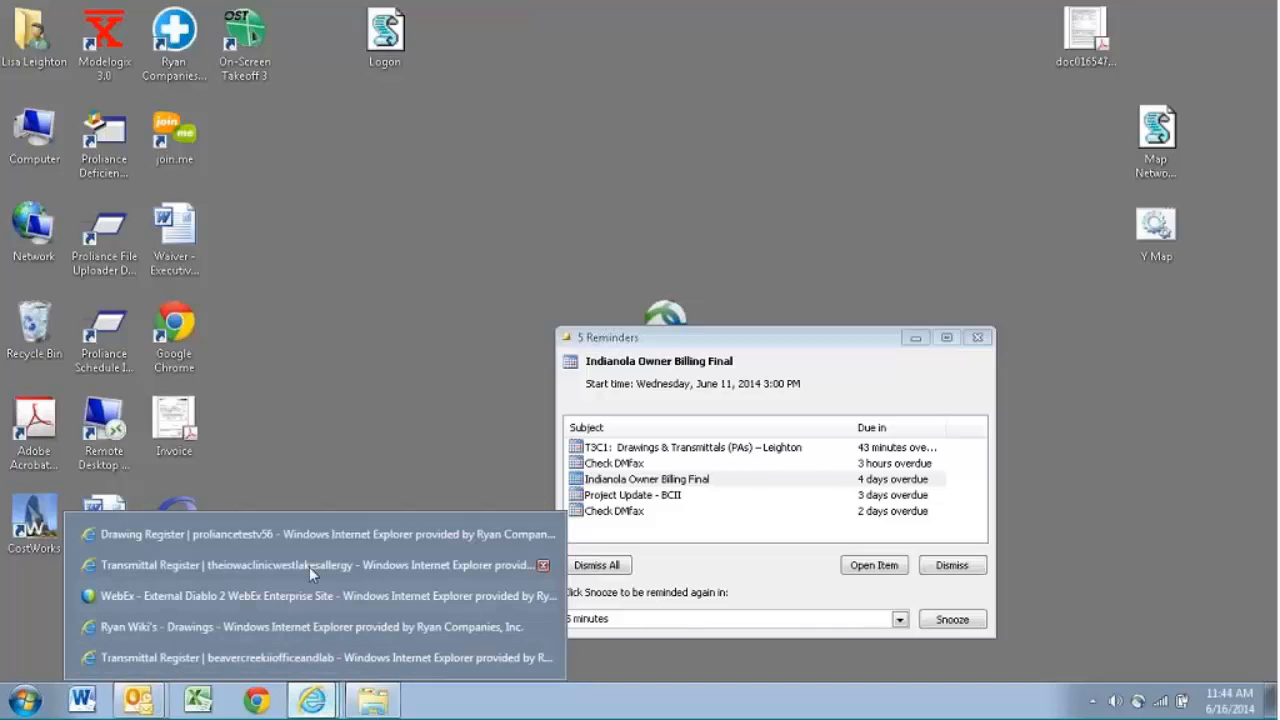
click(312, 536)
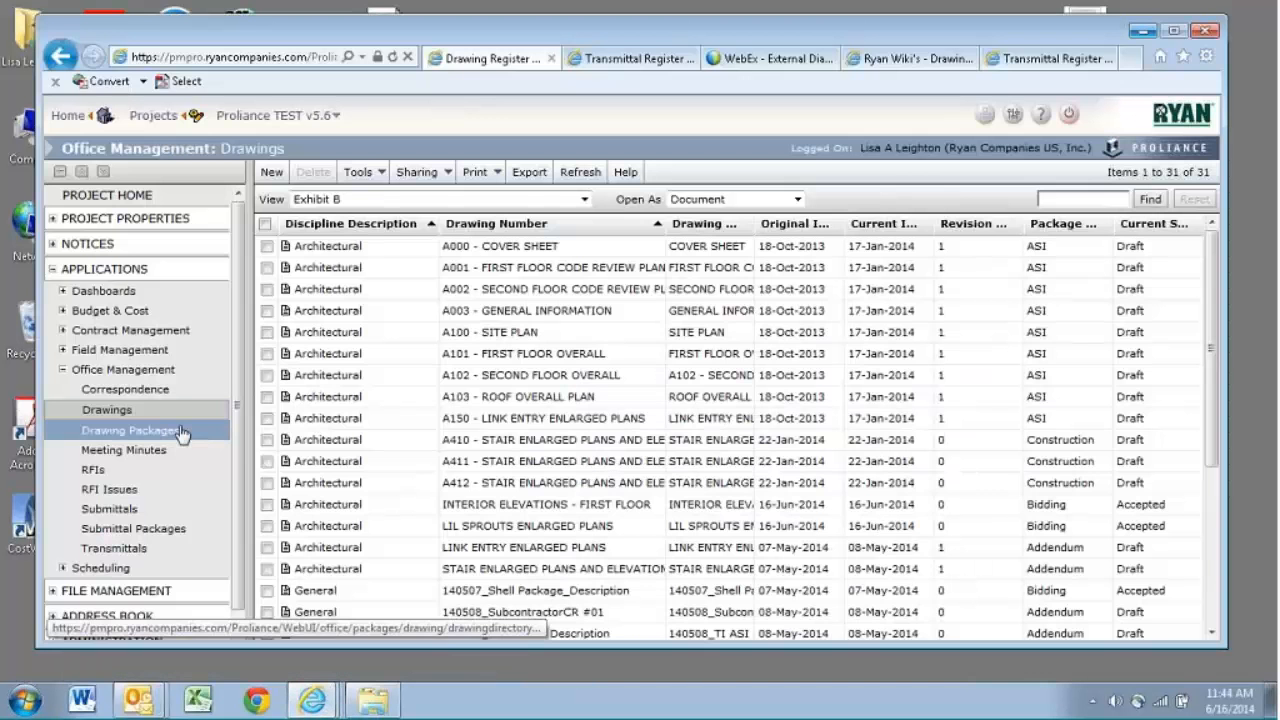
click(181, 431)
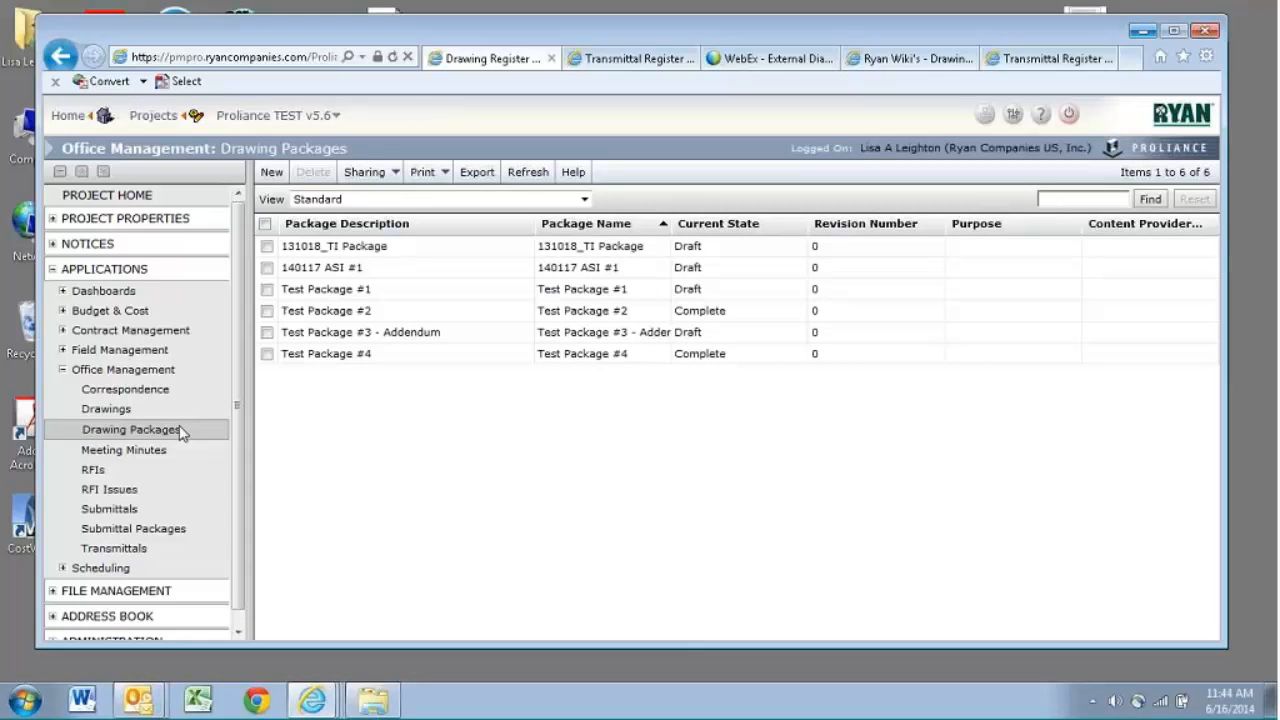
click(275, 175)
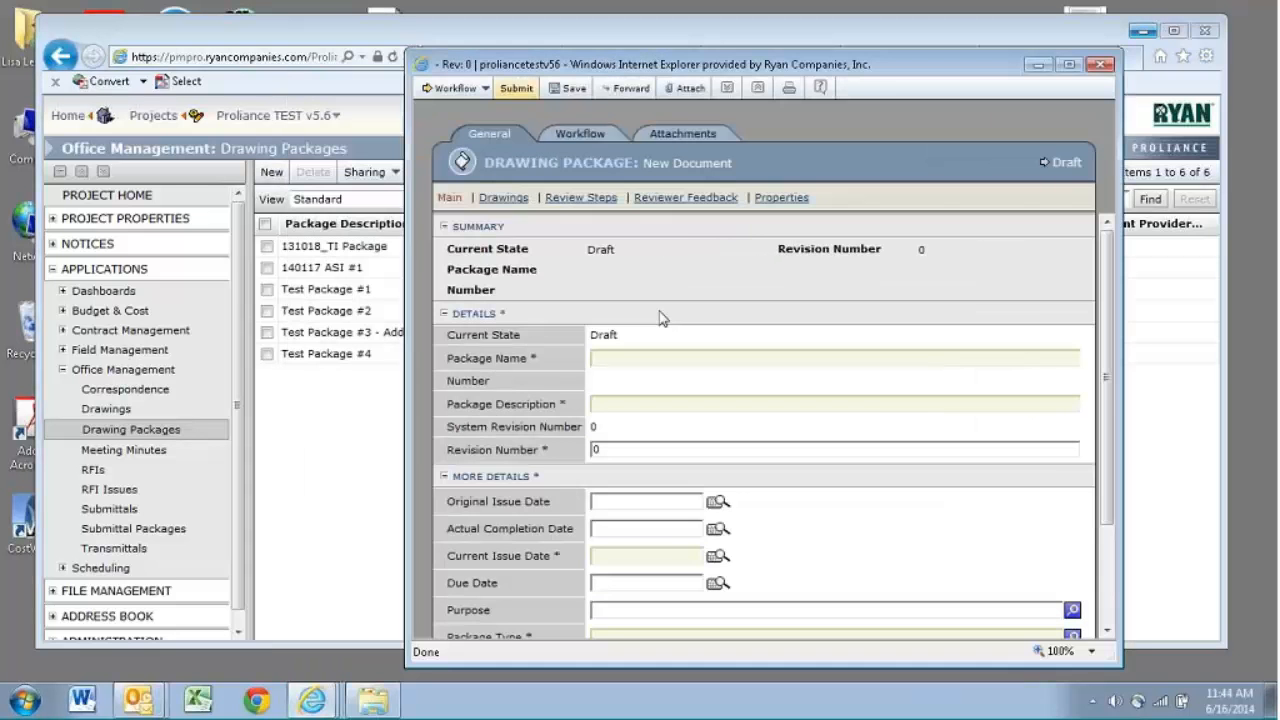
- Enter "Test Package #5 - ITC" as both the package name and the package description
click(631, 355)
text(Test Package #5 - ITC)
click(666, 404)
text(Test Package #5 - IT)
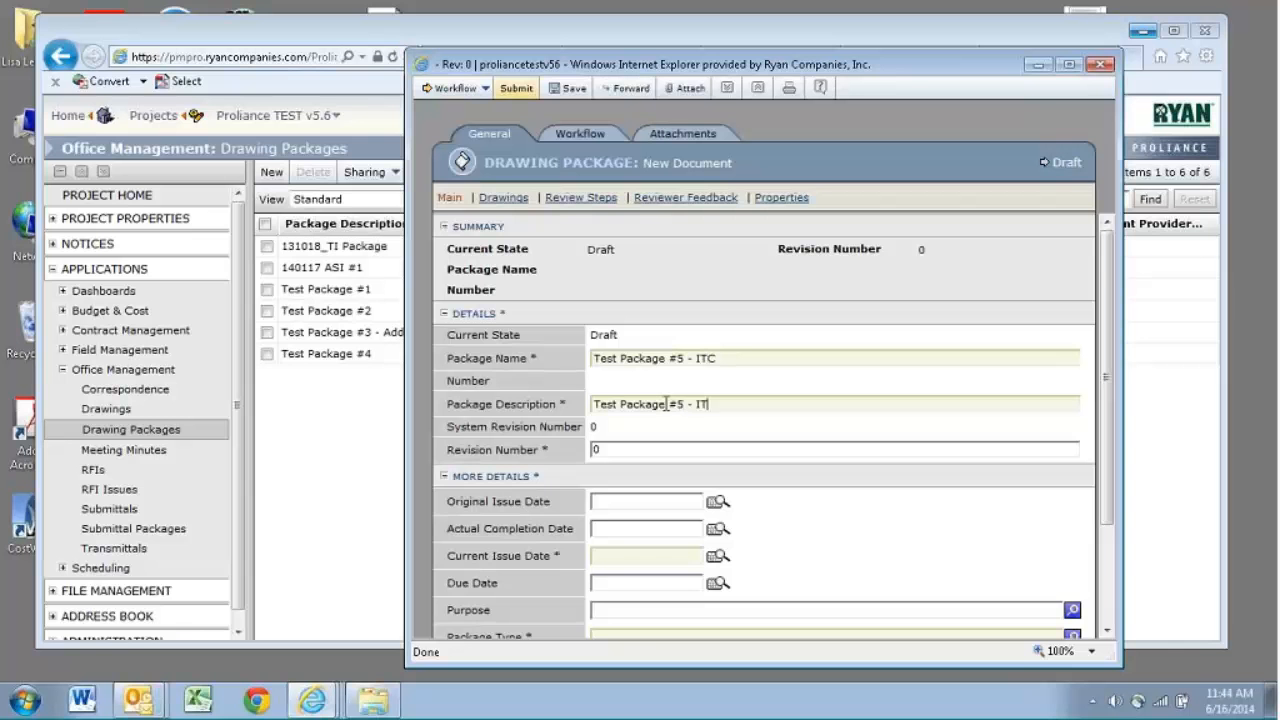
- Set the drawing package's Current Issue Date to 17-Jun-2014
click(628, 549)
text(6/17)
key(Tab)
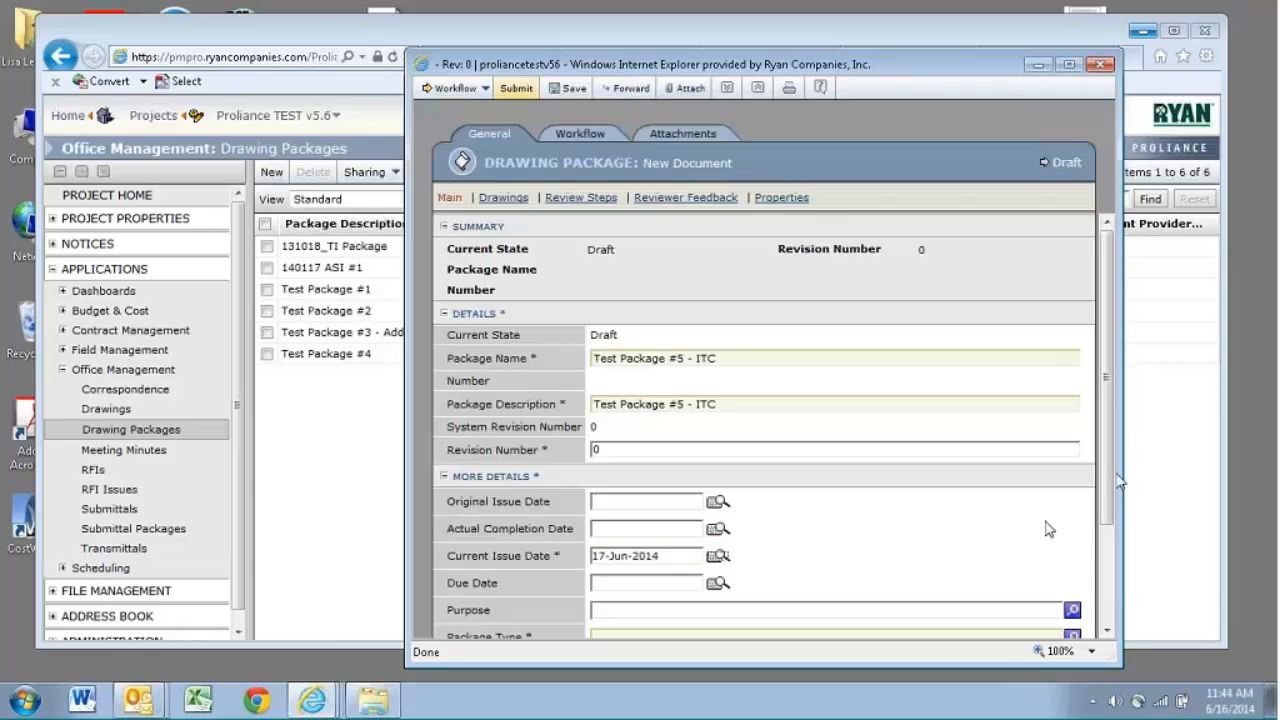
- Assign the PA/PM (Notified Review Complete) contact and set the drawing package's Package Type to ITC
drag(1104, 483, 1106, 591)
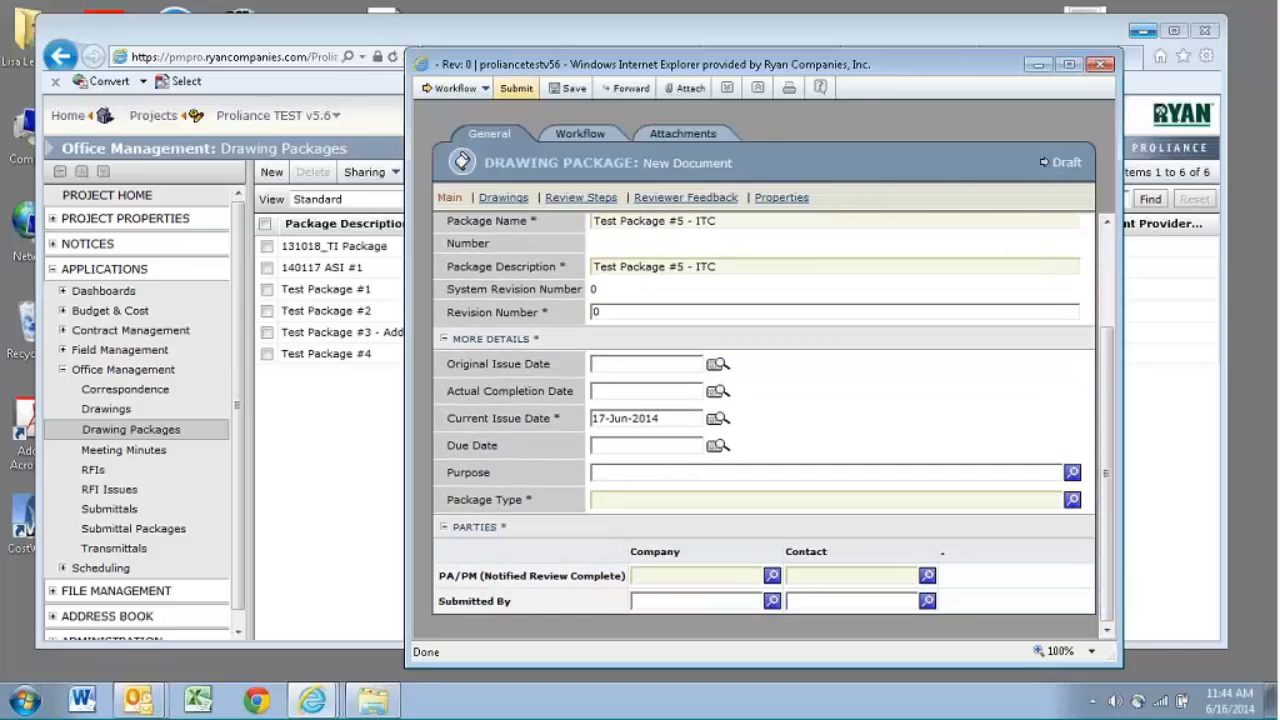
click(882, 576)
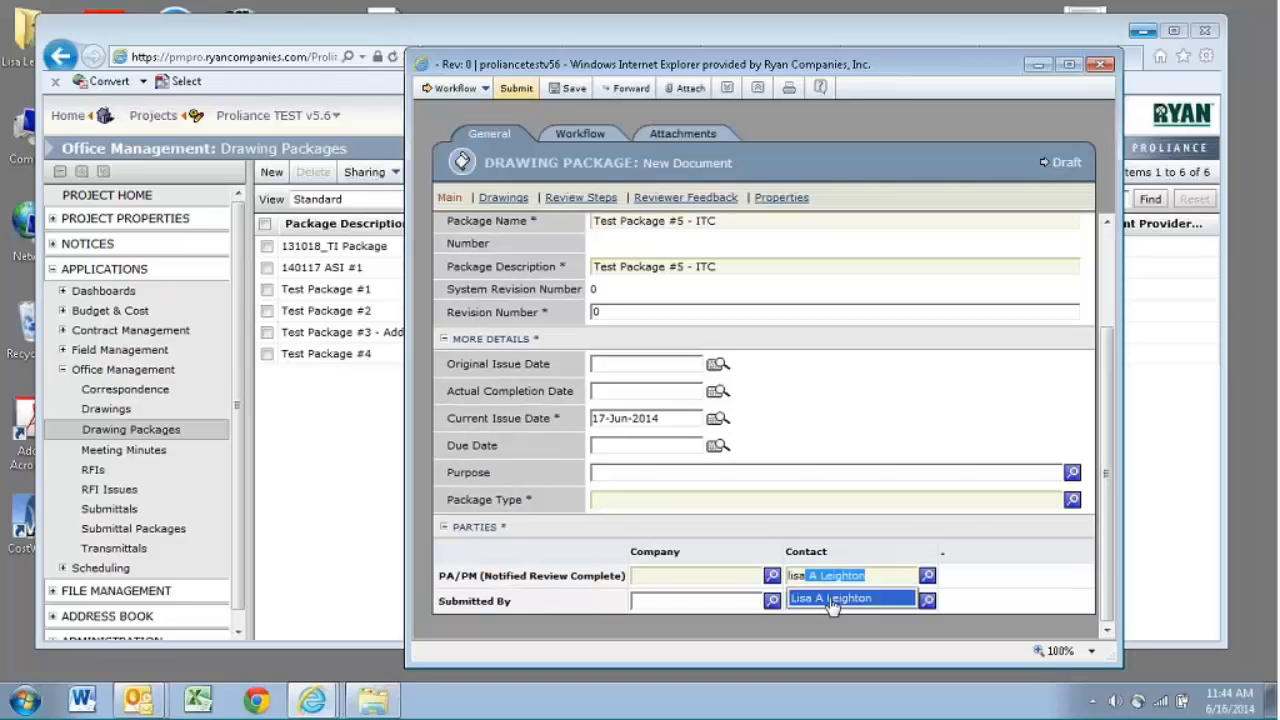
click(832, 599)
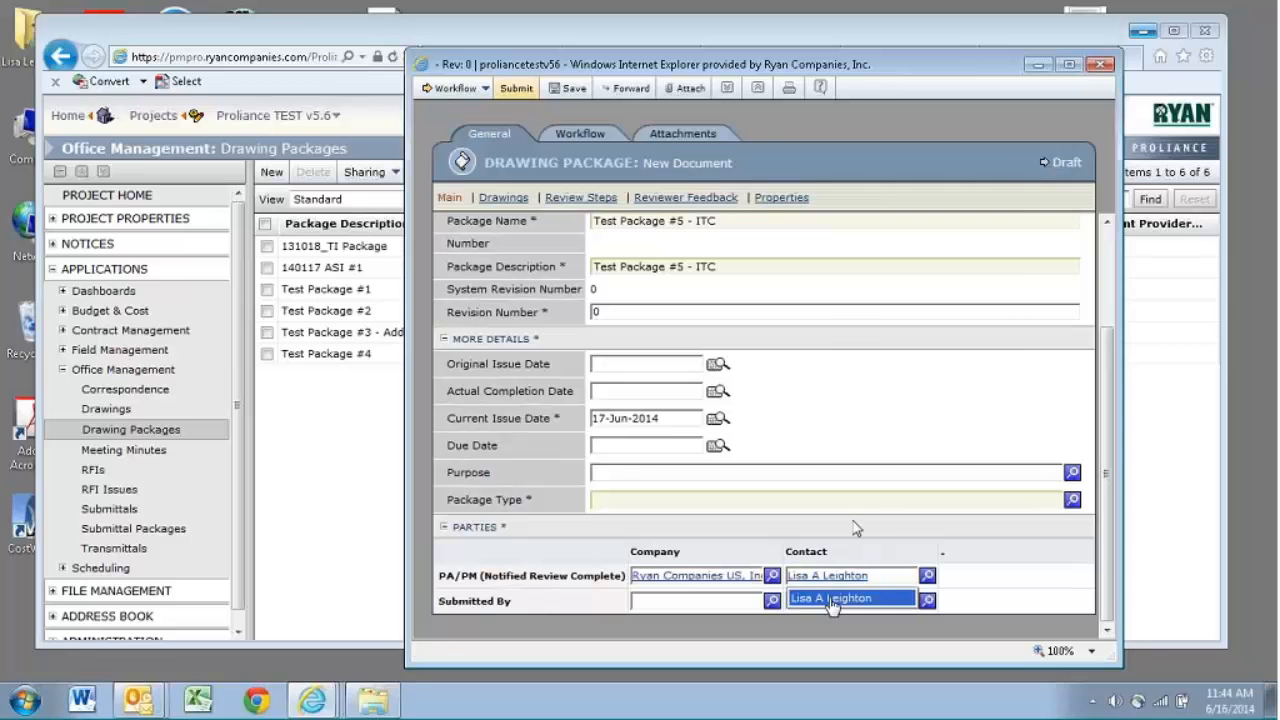
click(1072, 500)
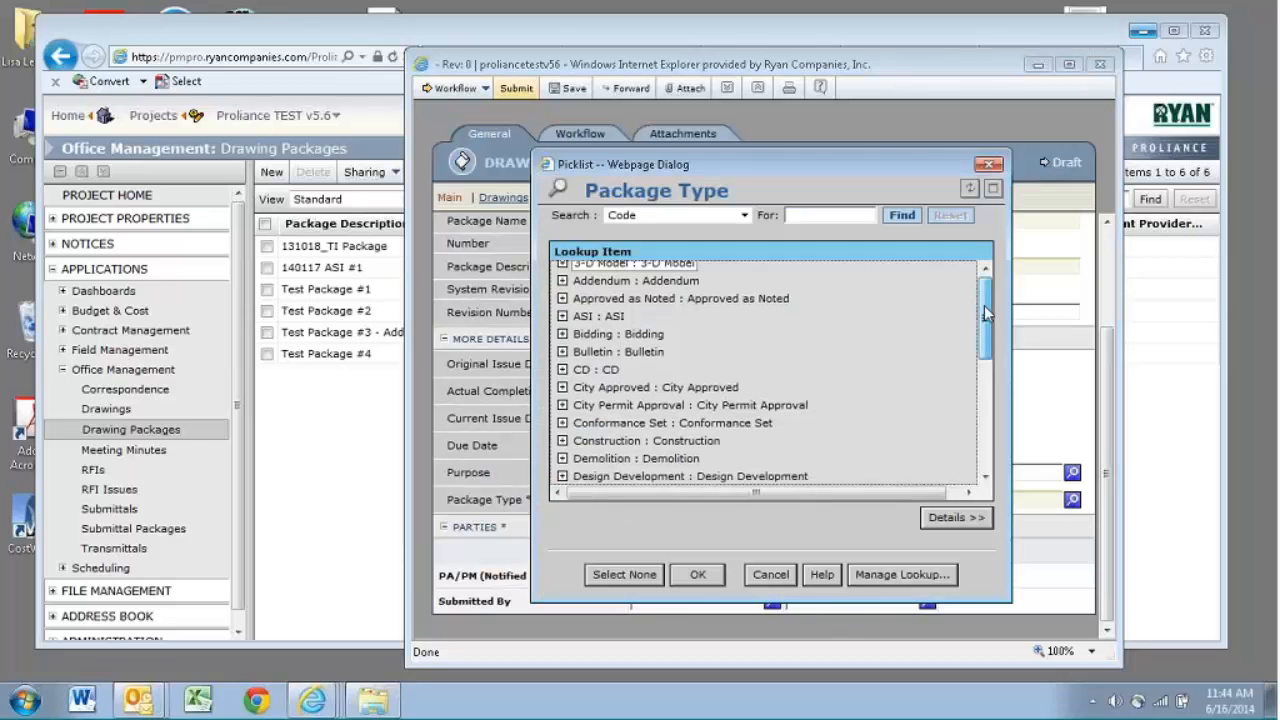
scroll(700, 400, down, 5)
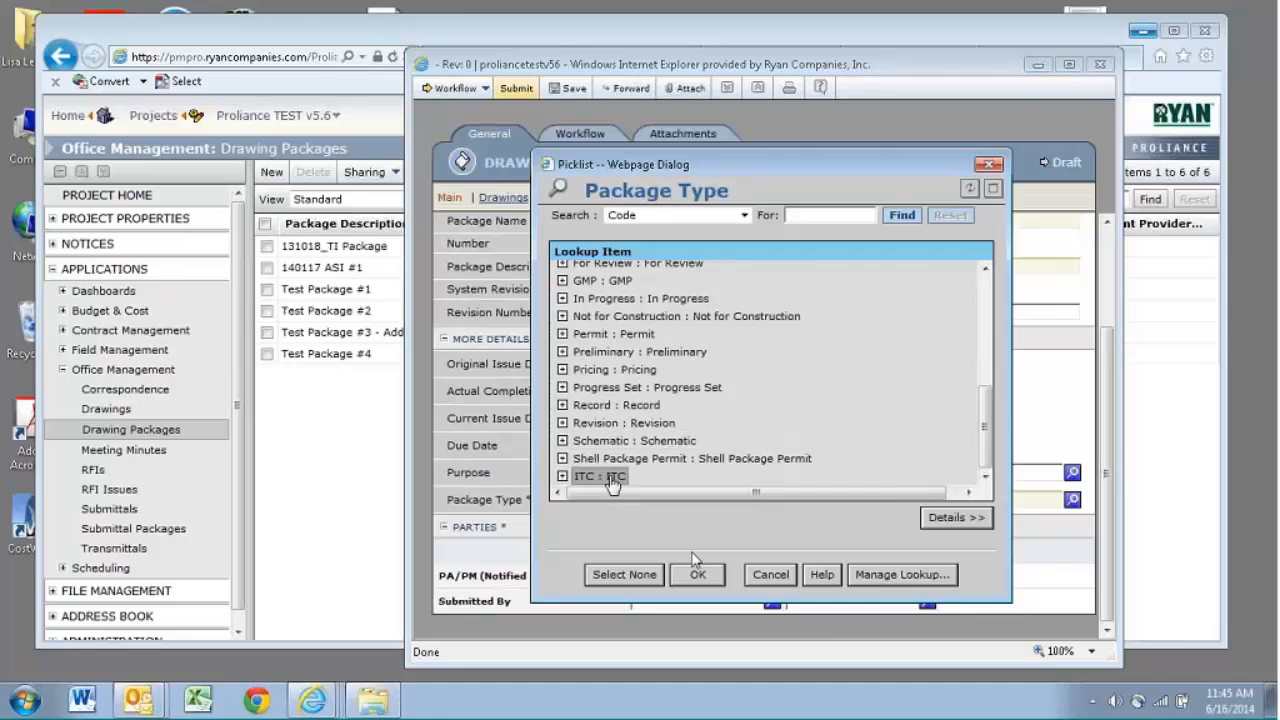
click(697, 573)
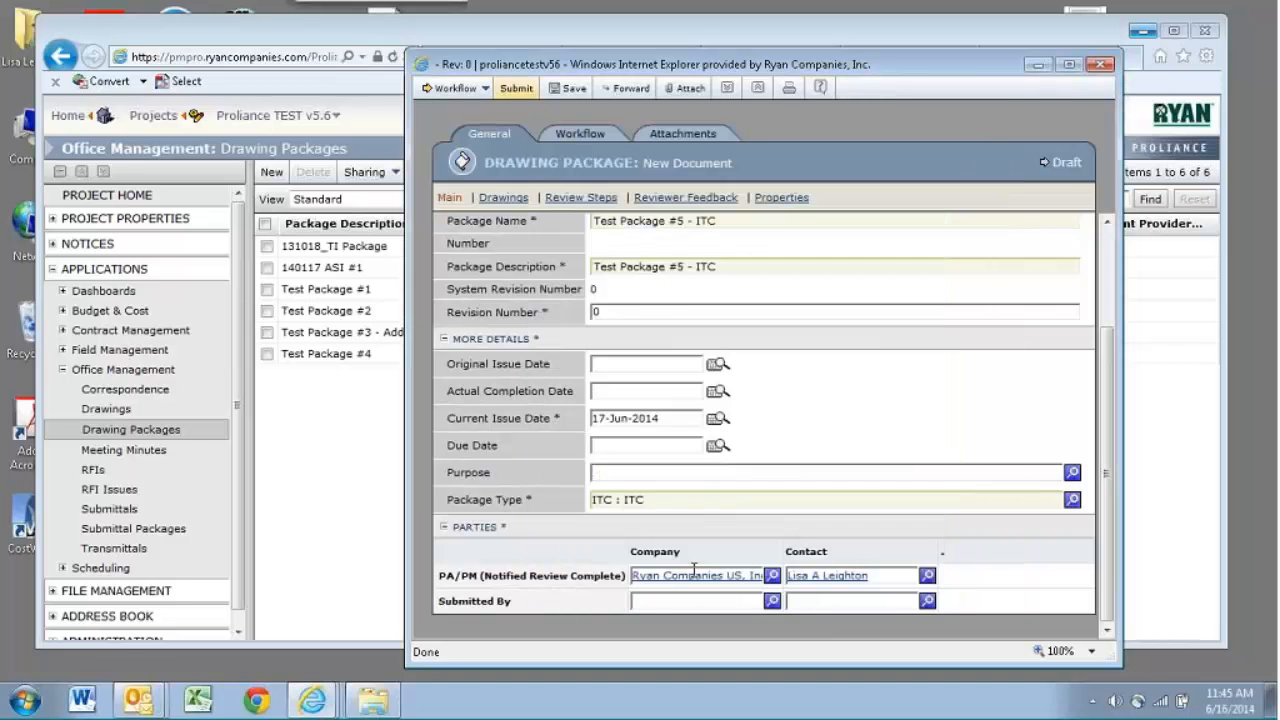
- Add the existing INTERIOR ELEVATIONS - FIRST FLOOR and LIL SPROUTS ENLARGED PLANS drawings to the package and save it
click(515, 200)
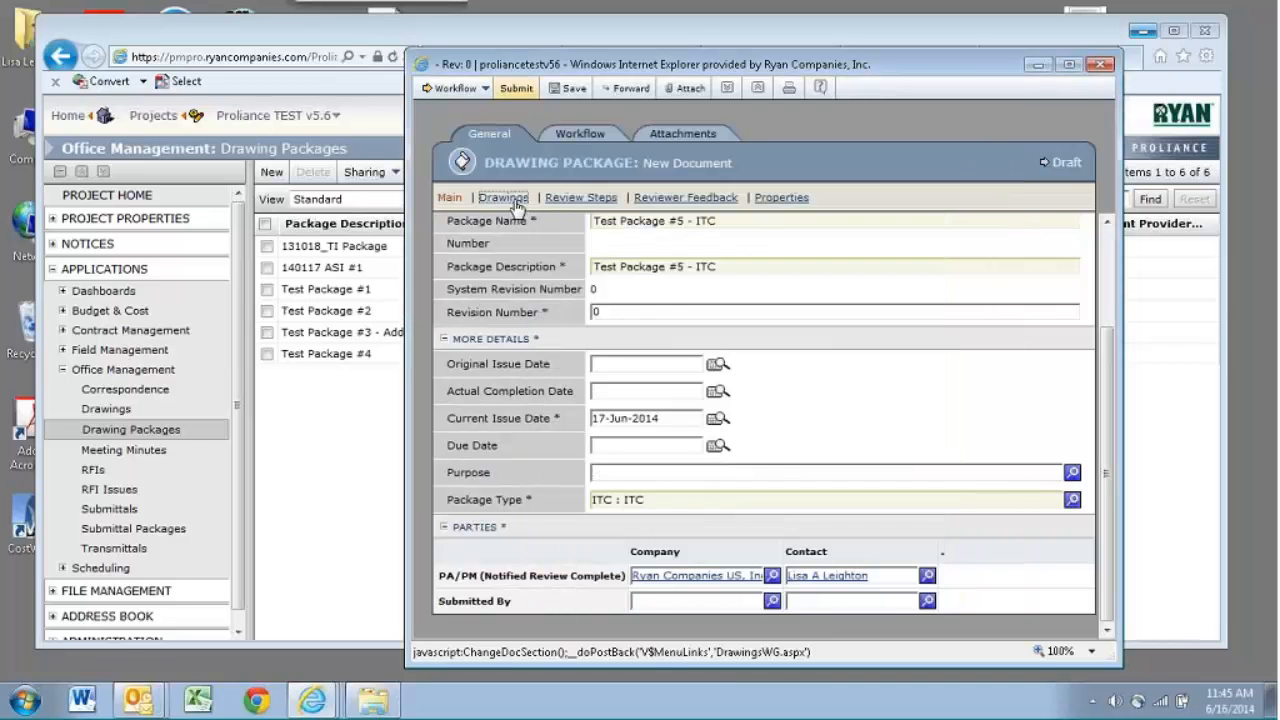
click(540, 253)
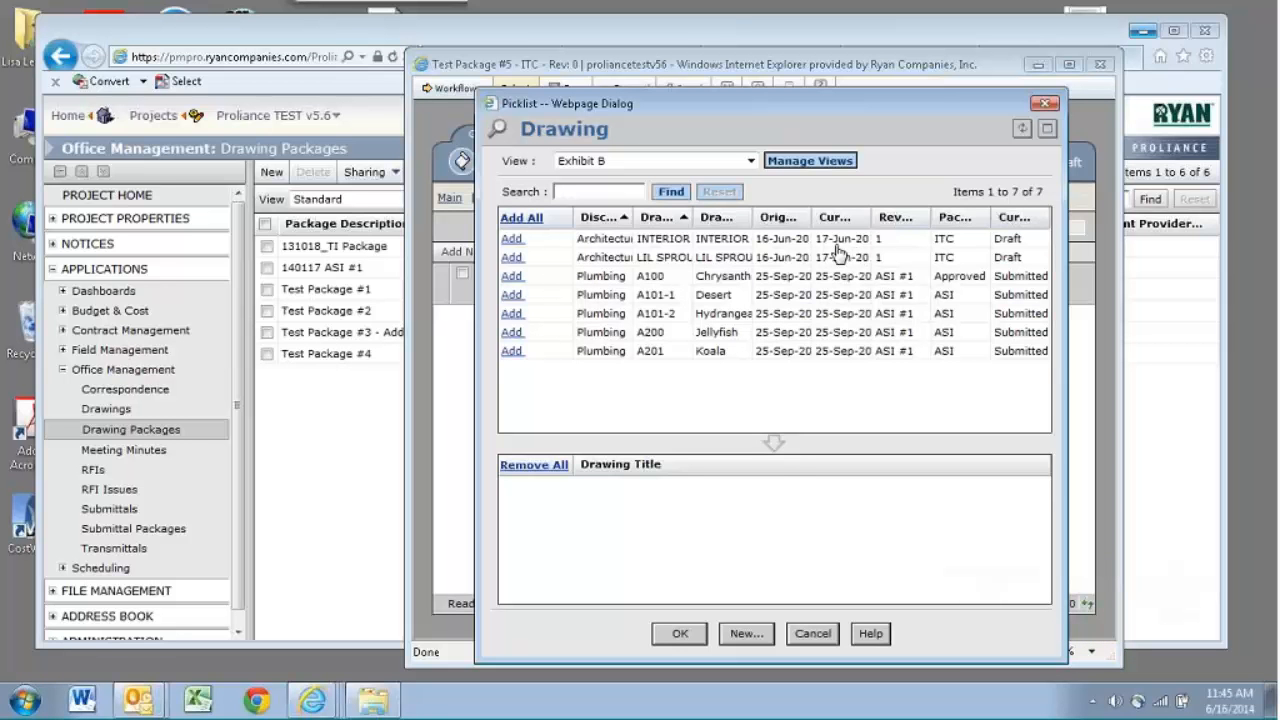
click(511, 239)
click(511, 258)
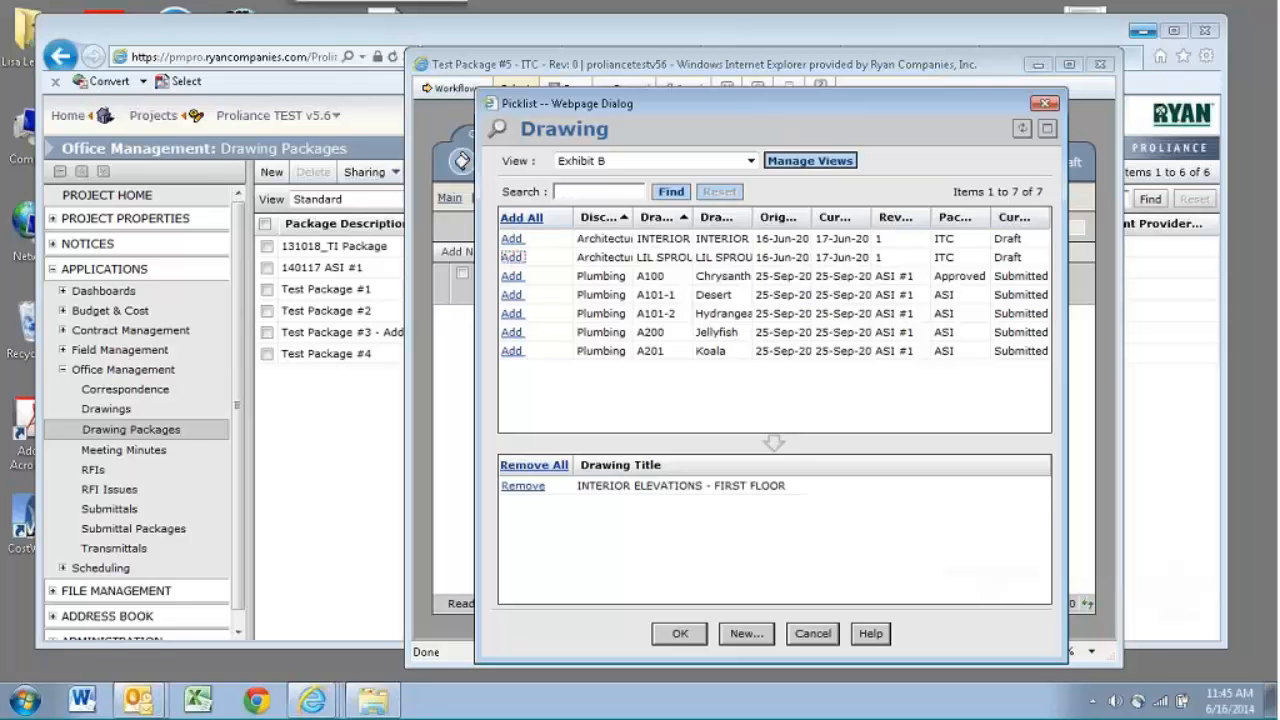
click(680, 633)
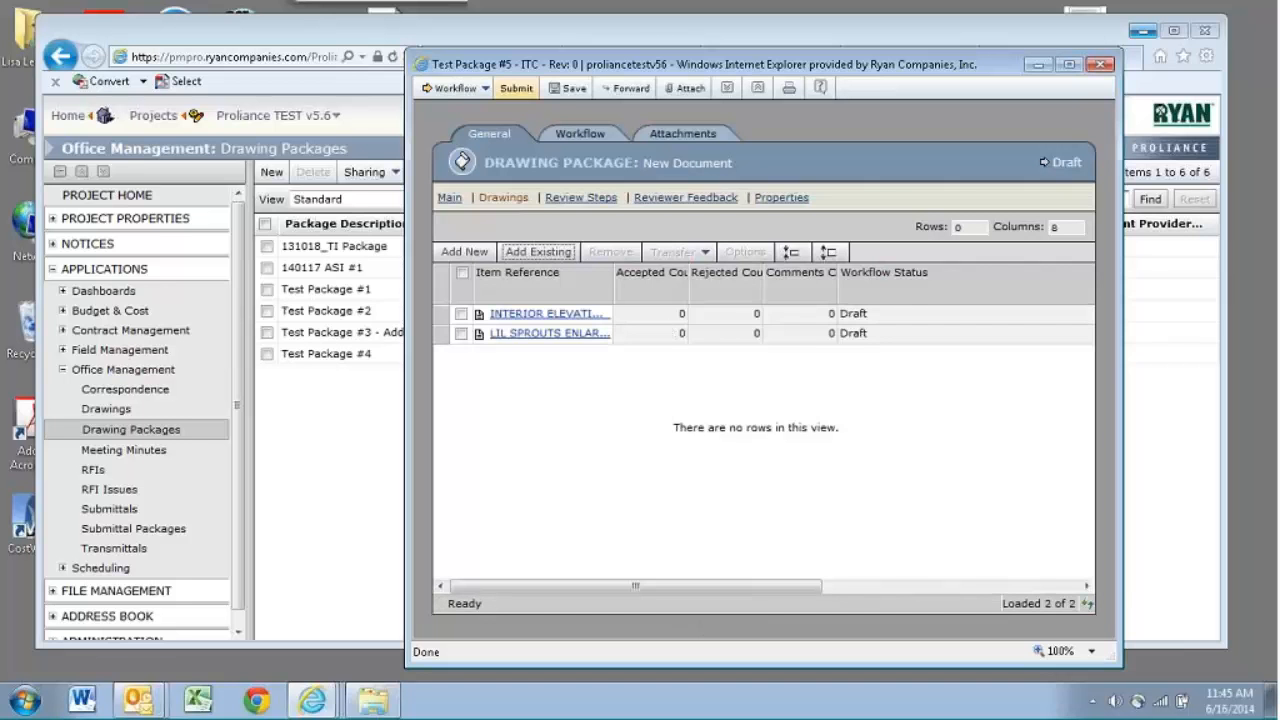
click(572, 92)
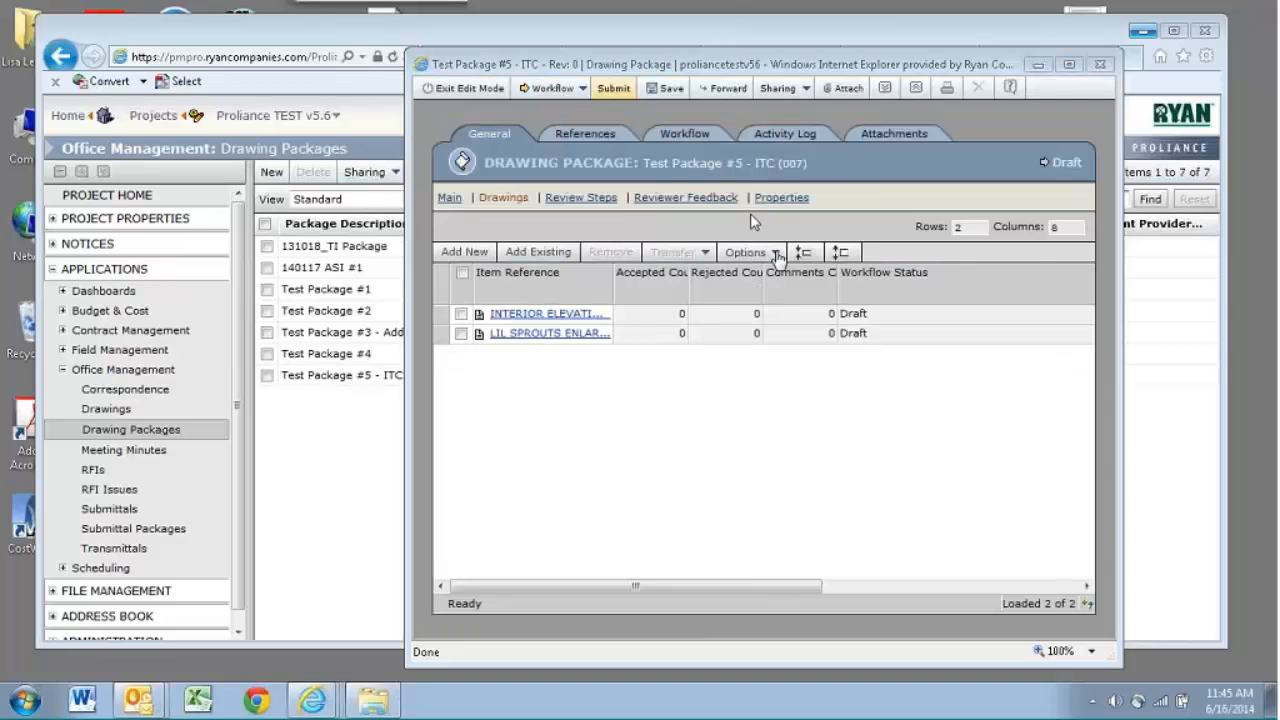
- Set Change Status On Completion to Accepted for both packaged drawings and save the package
click(1069, 64)
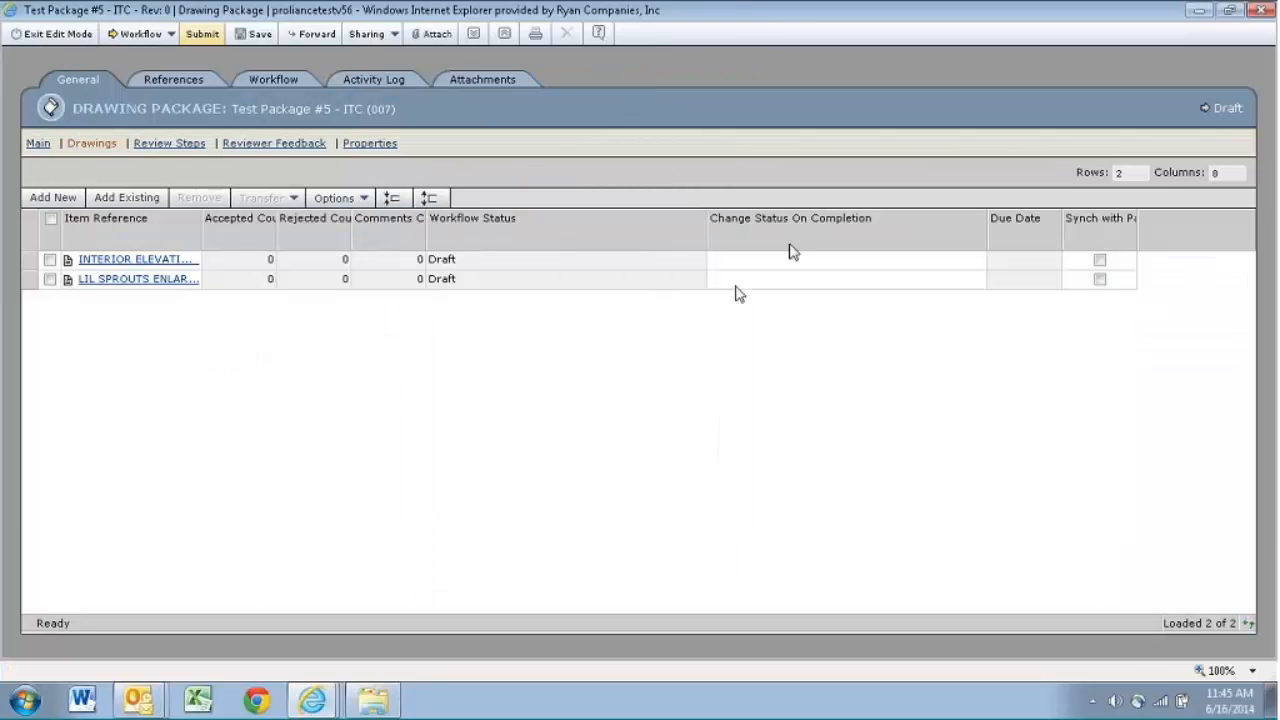
click(363, 198)
click(340, 218)
click(254, 37)
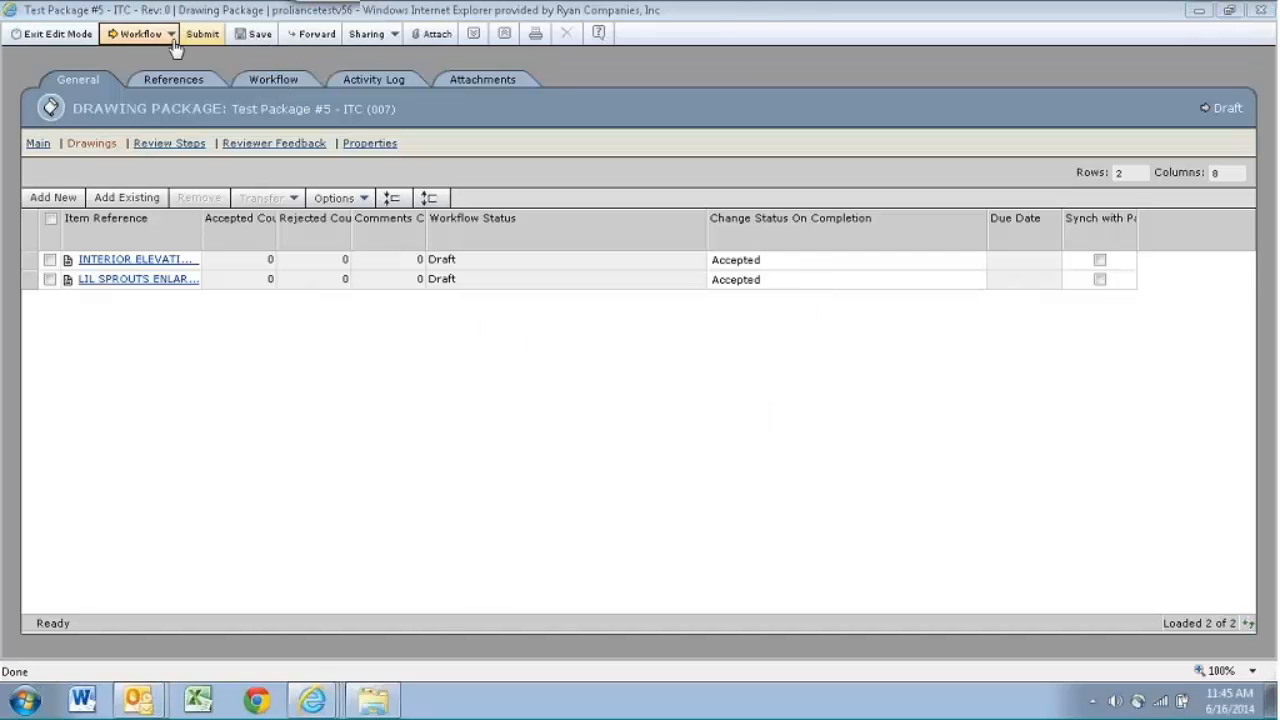
- Execute the Complete workflow action on the drawing package and return to the register
click(171, 36)
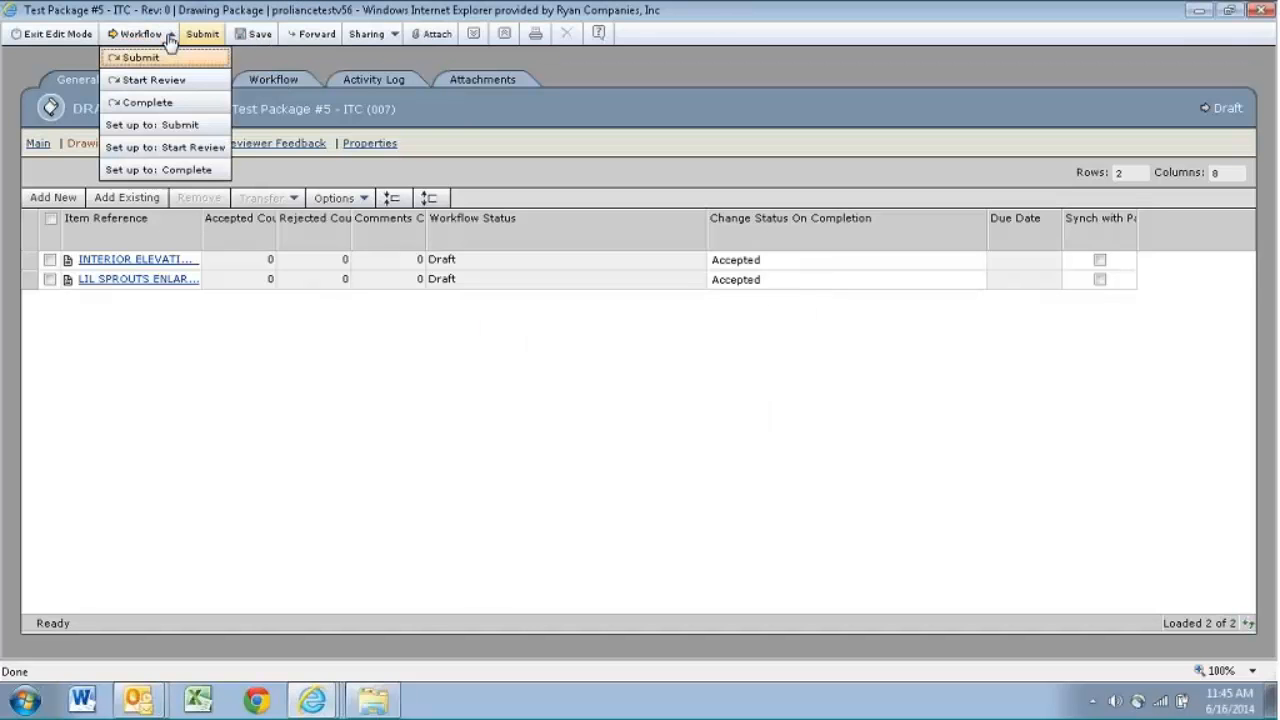
click(152, 103)
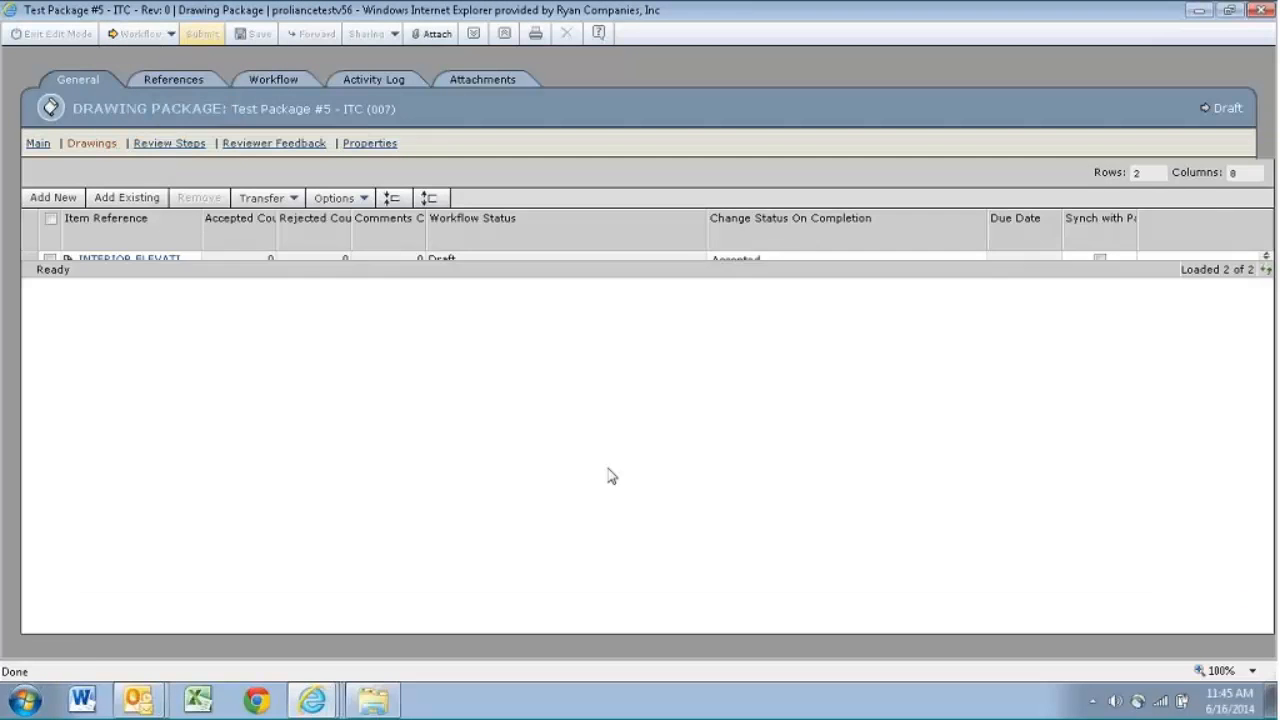
click(573, 590)
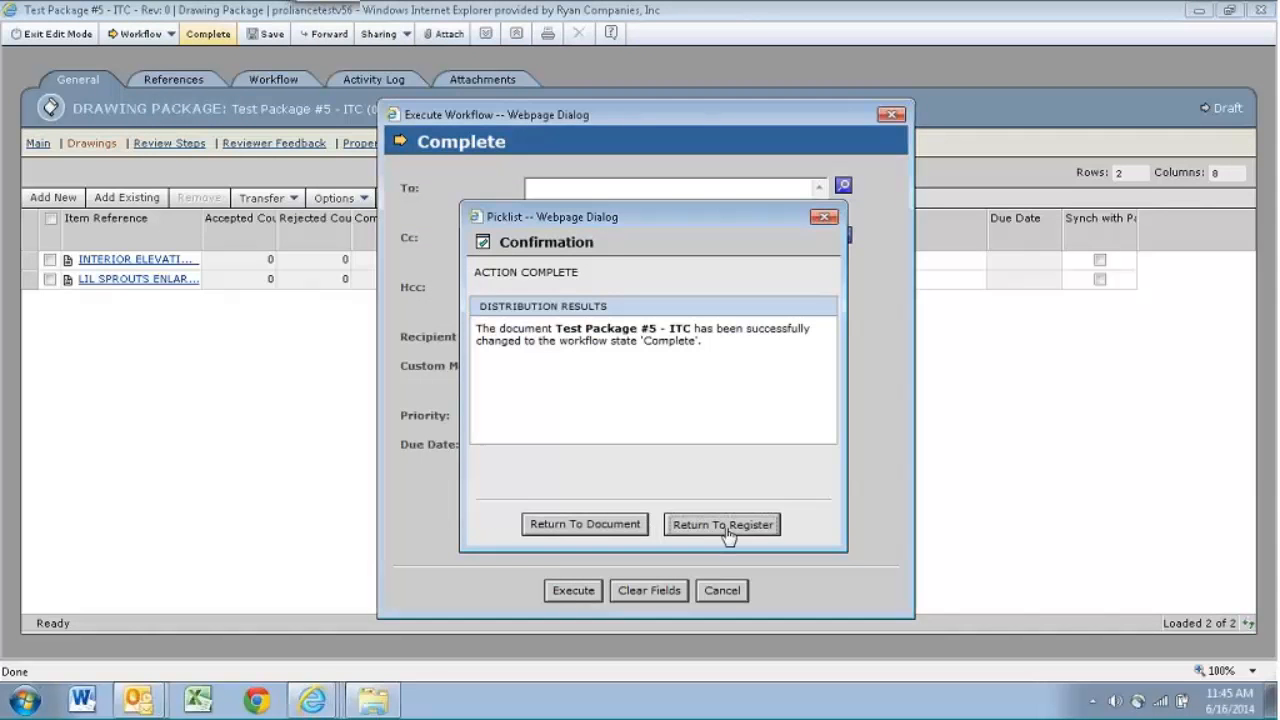
click(722, 525)
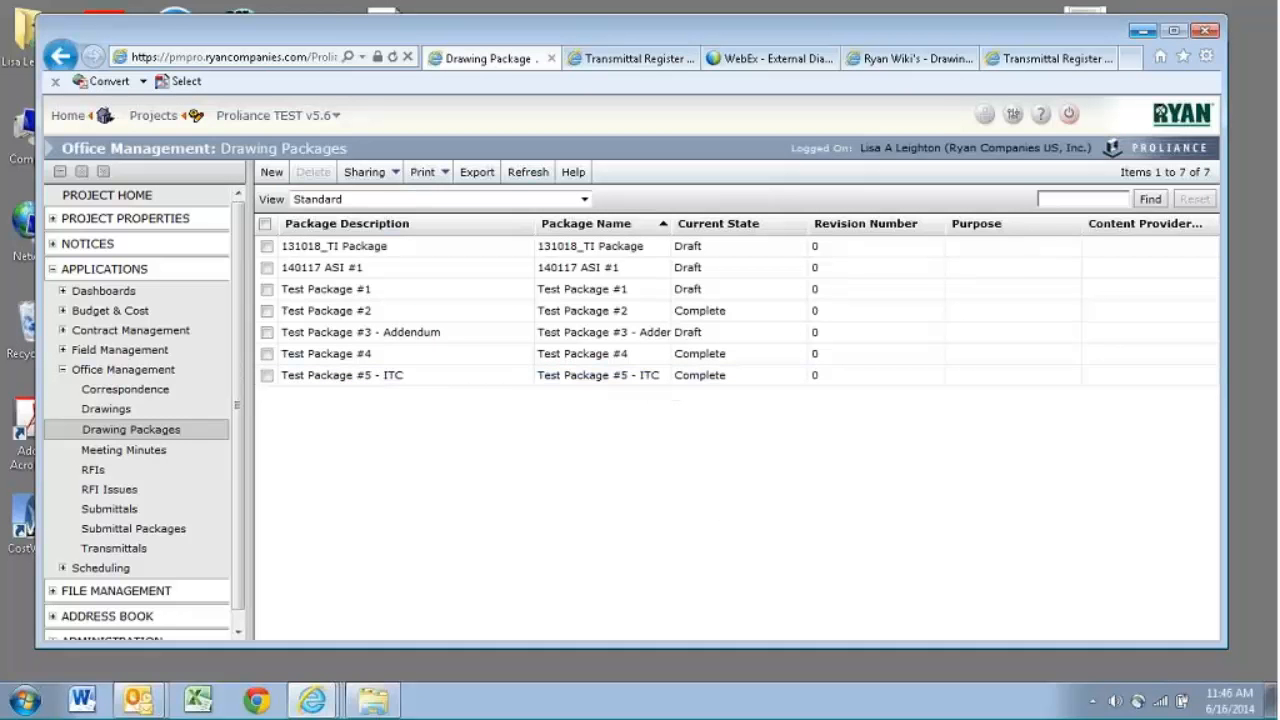
- Create a new transmittal titled "Test Package #5 - ITC"
click(152, 550)
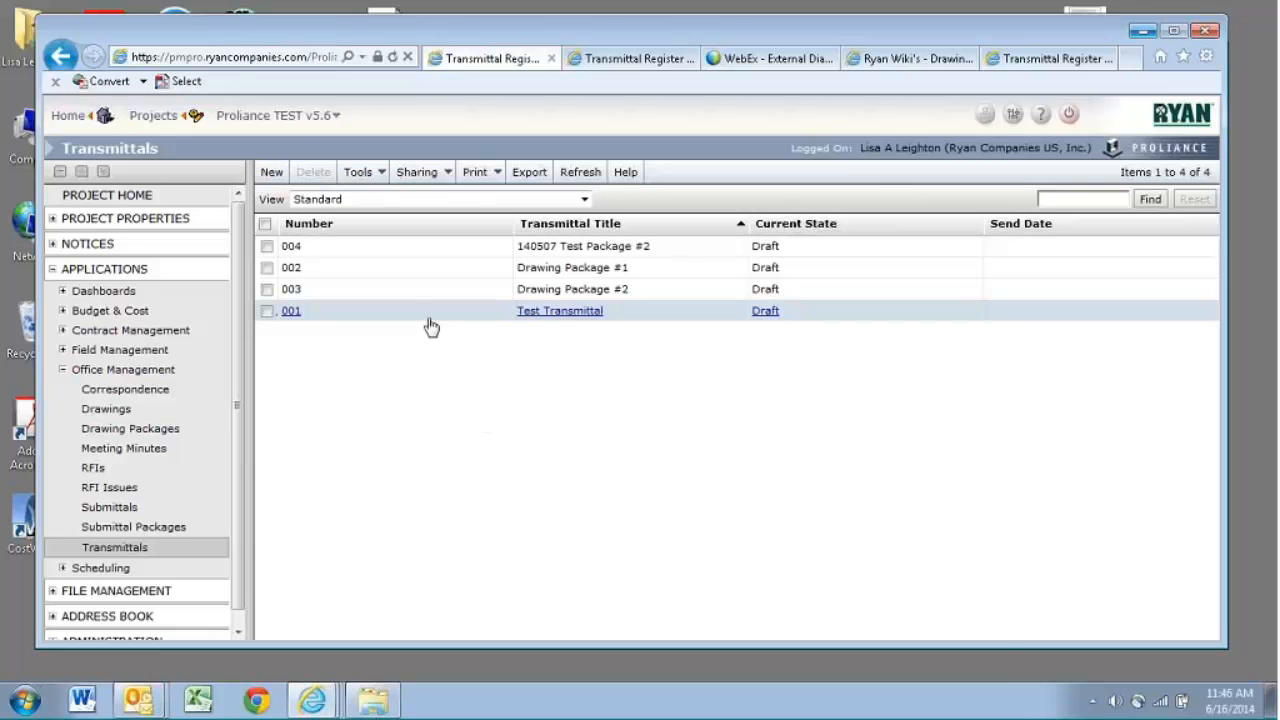
click(271, 172)
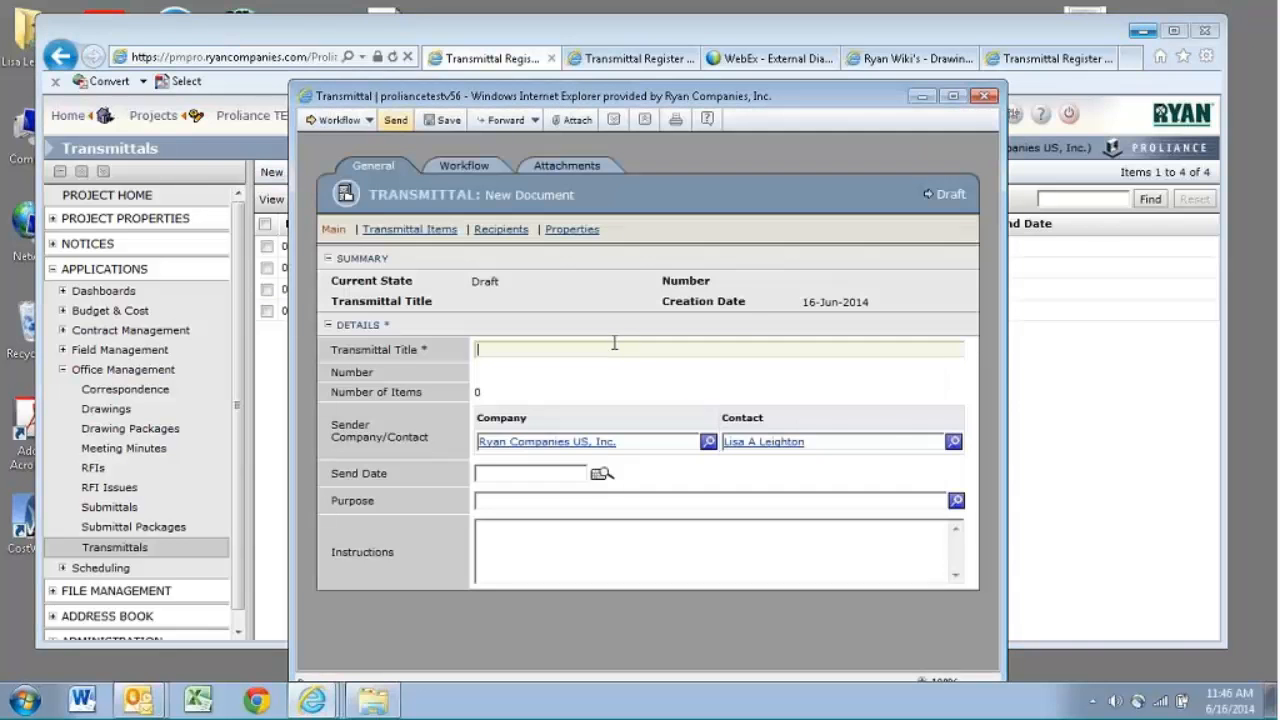
text(Test Package #5 - ITC)
- Add the drawings from drawing package Test Package #5 - ITC as transmittal items, then close the transmittal without saving
click(410, 229)
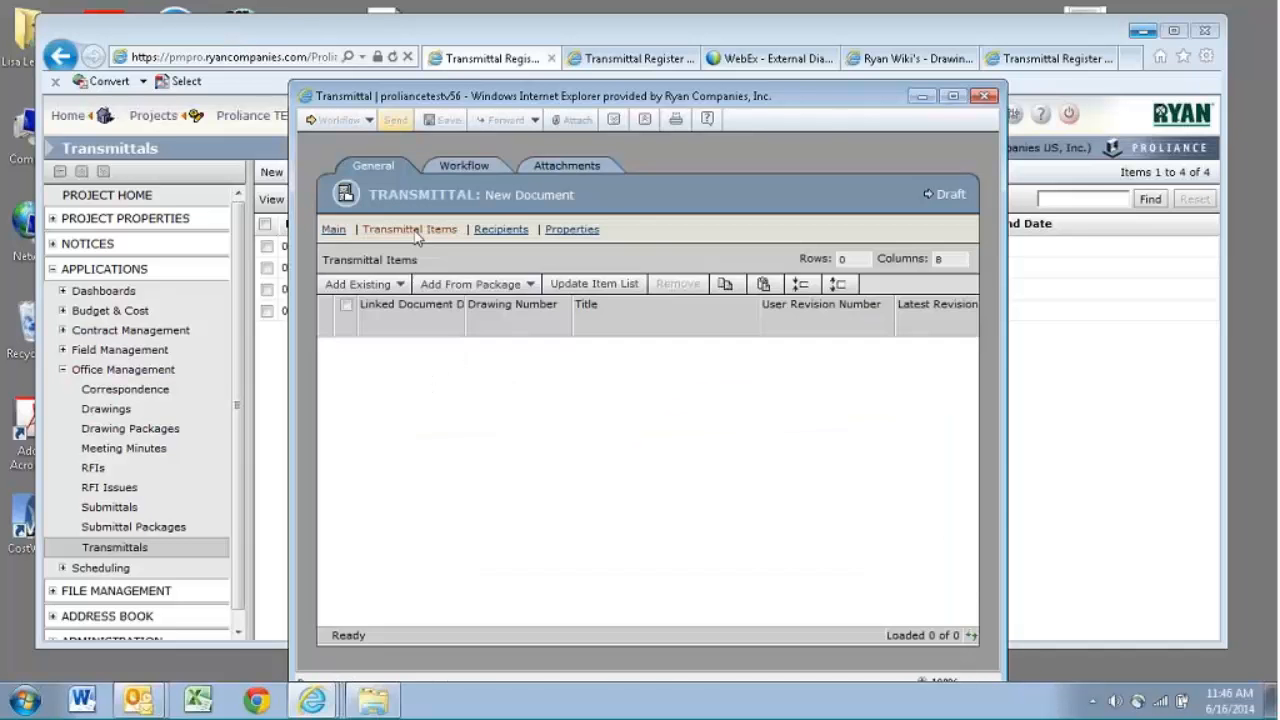
click(530, 285)
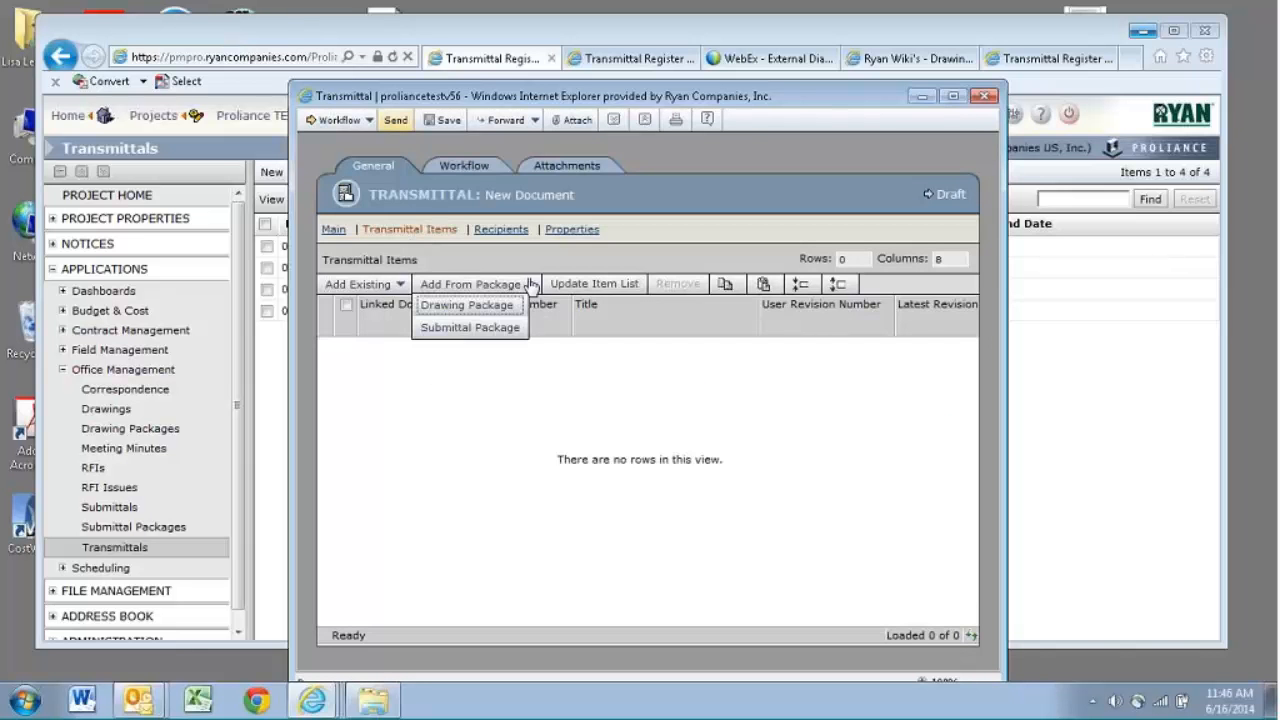
click(497, 306)
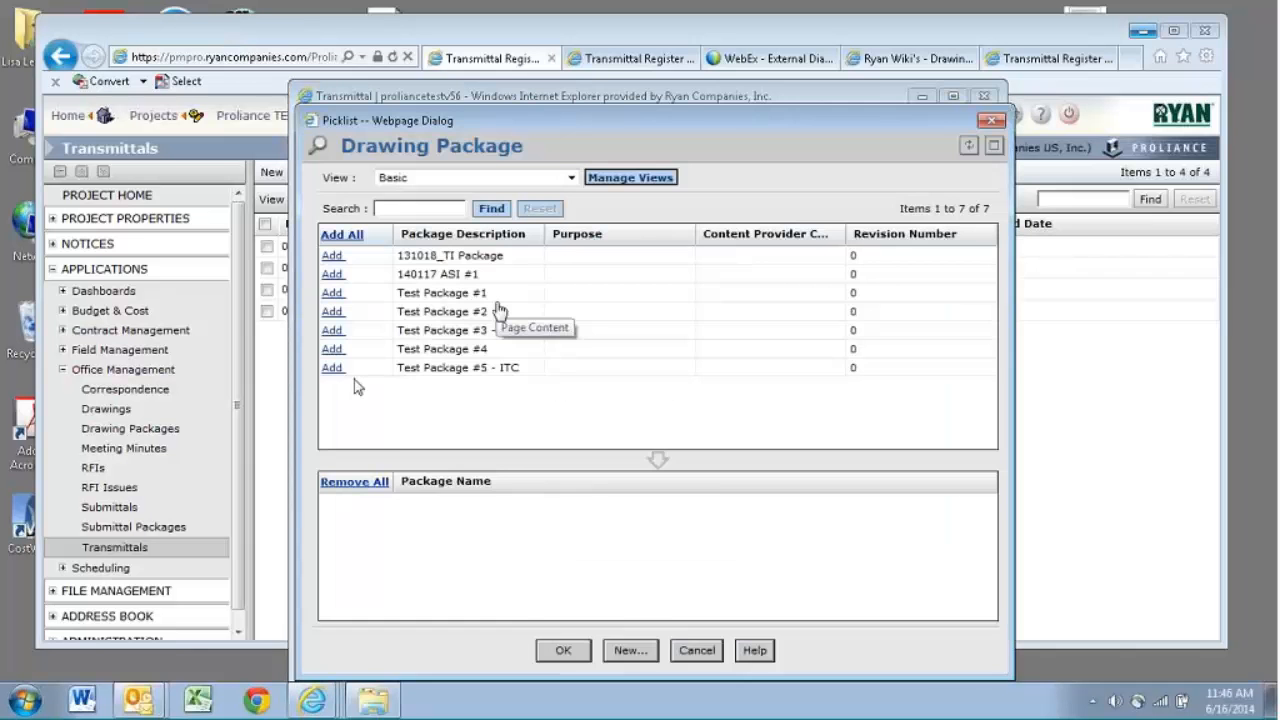
click(332, 367)
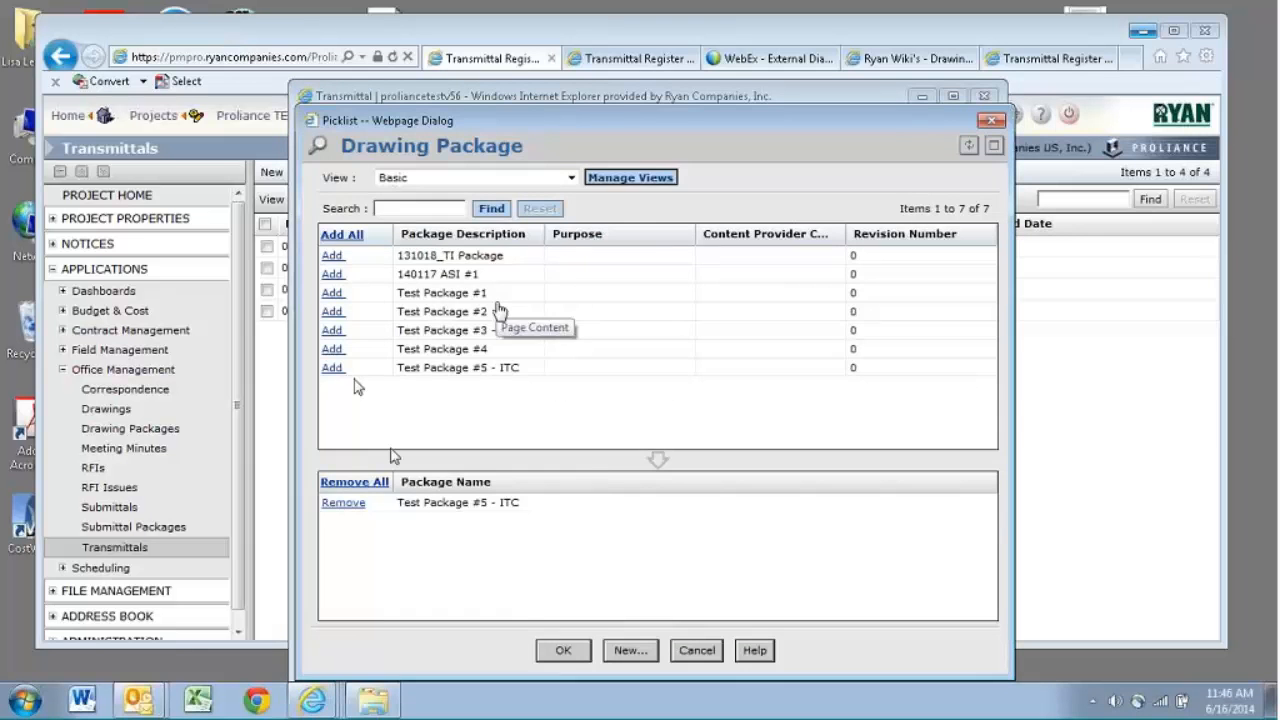
click(563, 651)
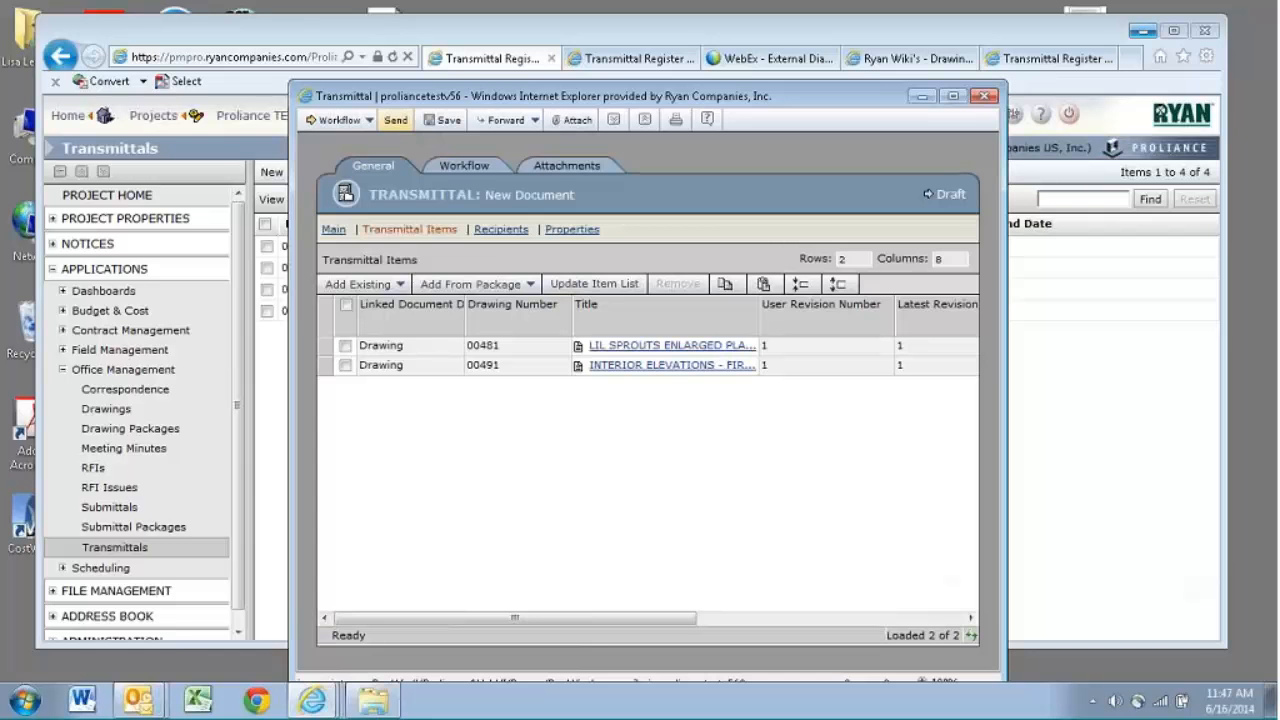
click(985, 96)
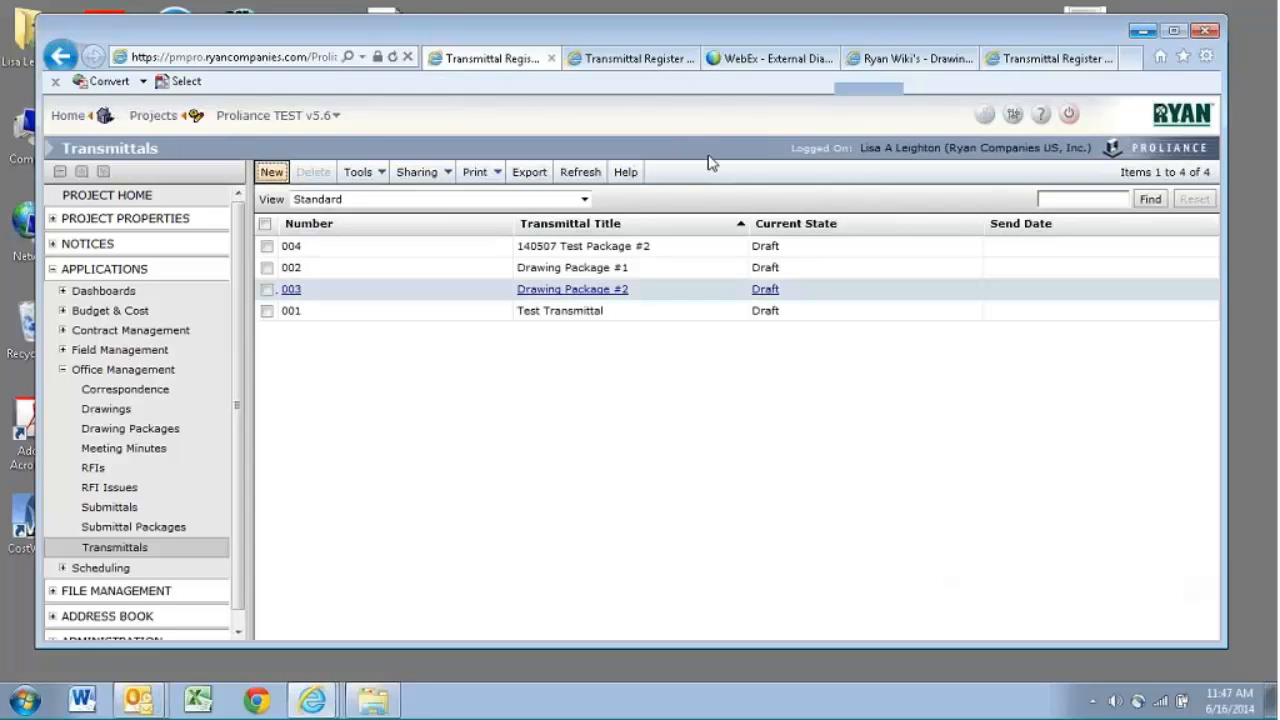
- Open the Drawings register and switch it to the Exhibit B view
click(157, 414)
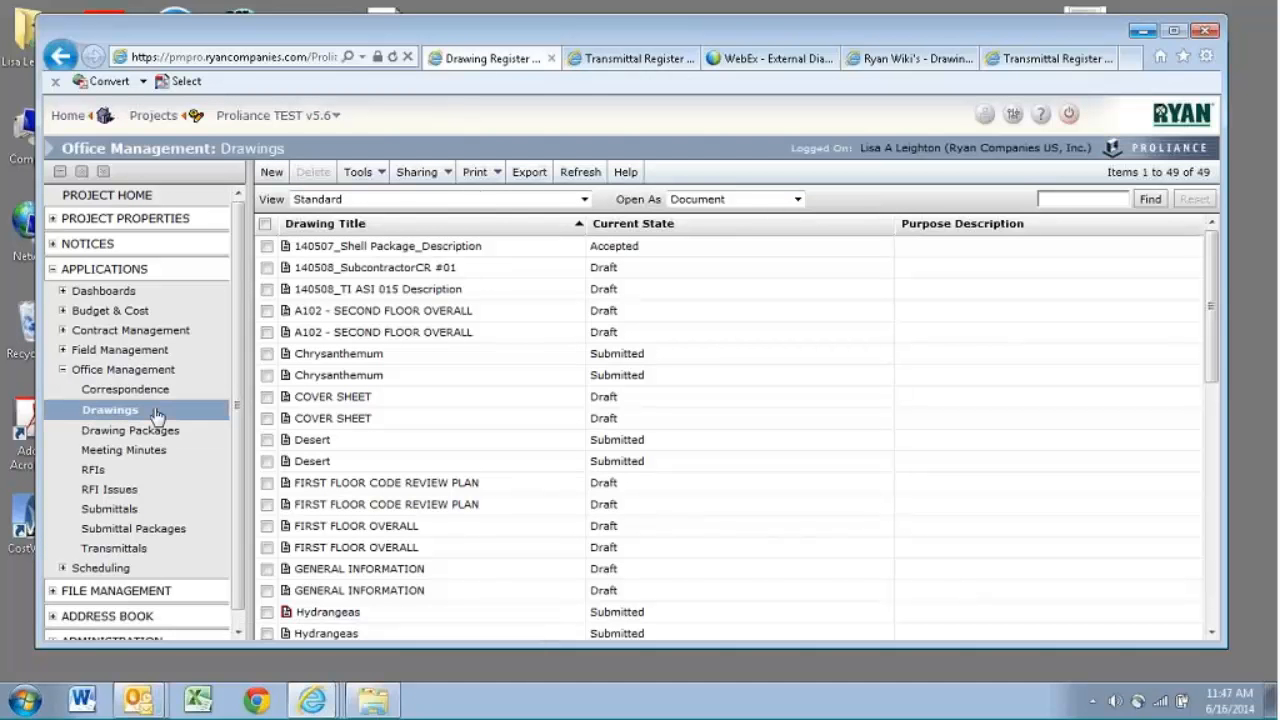
click(548, 199)
click(548, 213)
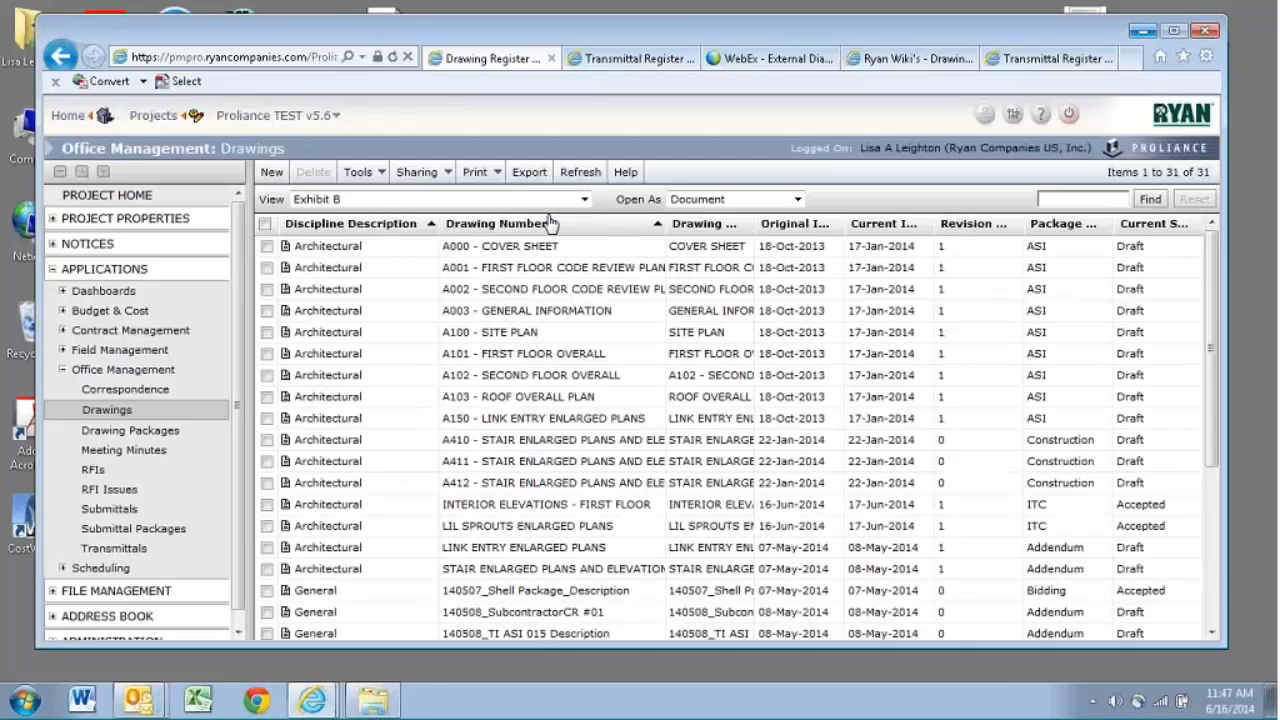
- Generate the custom Exhibit B report of the drawings, open it in Excel and enable editing
click(476, 173)
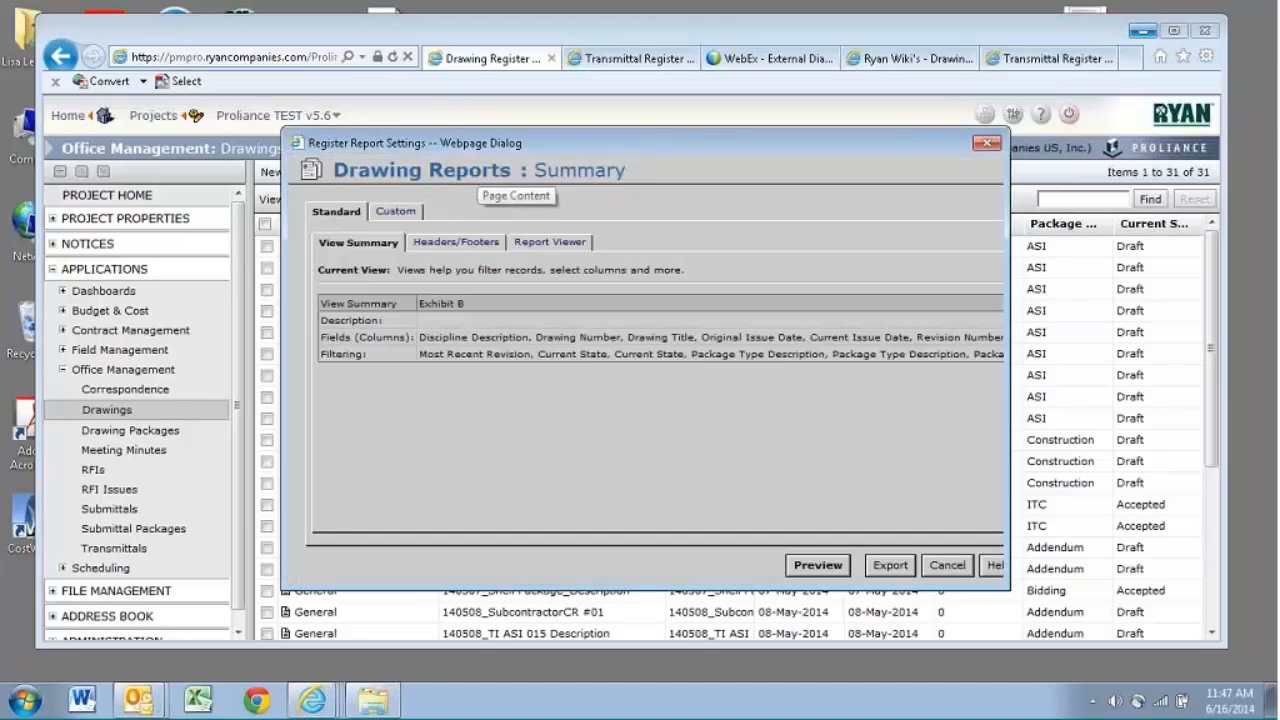
click(395, 212)
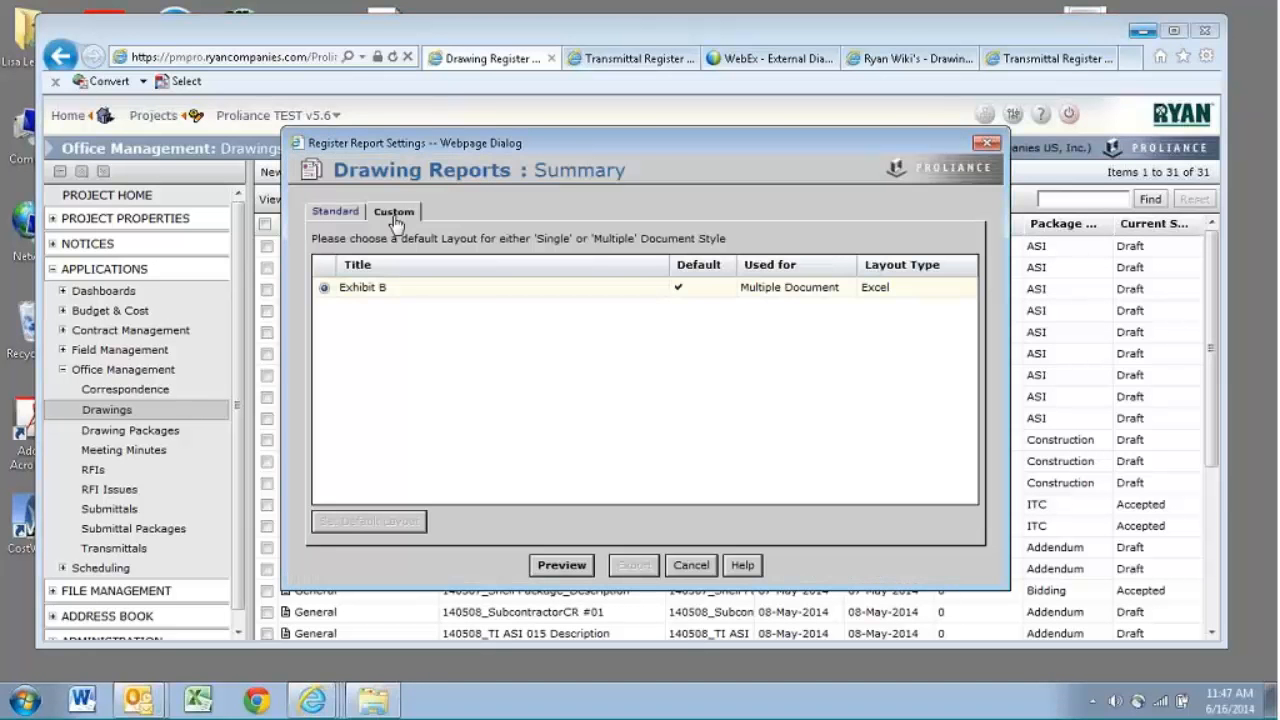
click(561, 565)
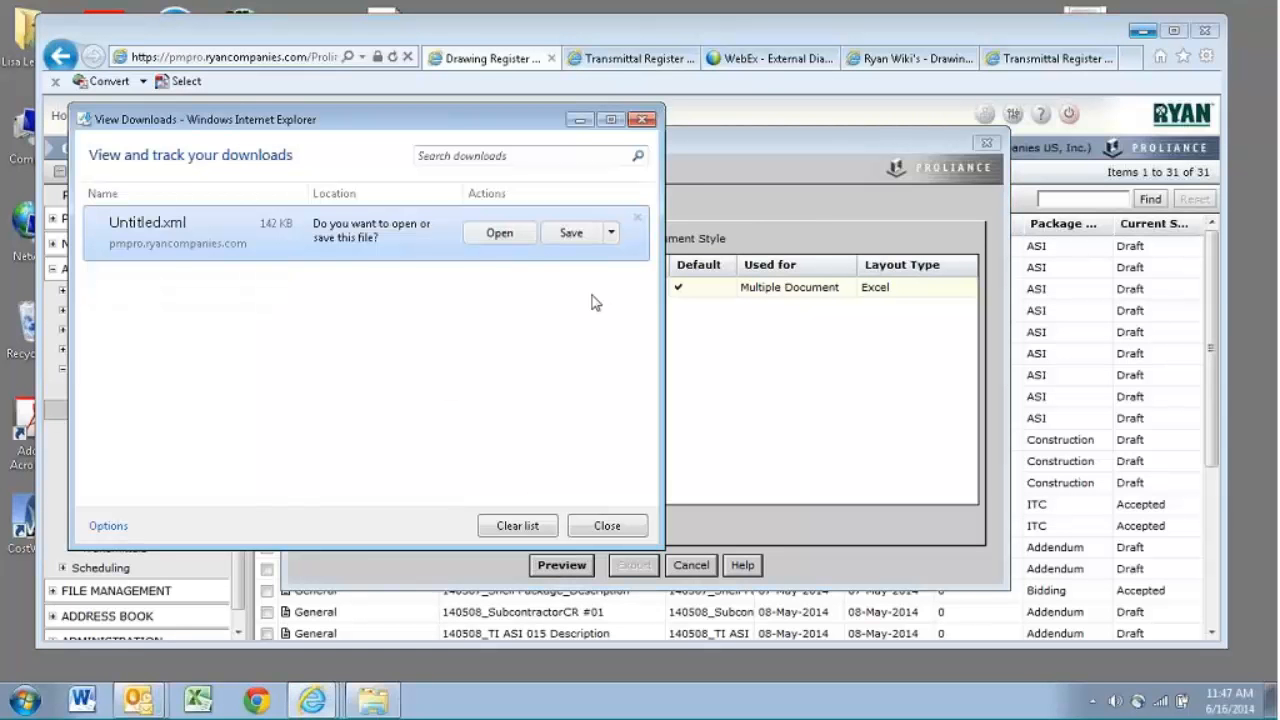
click(519, 247)
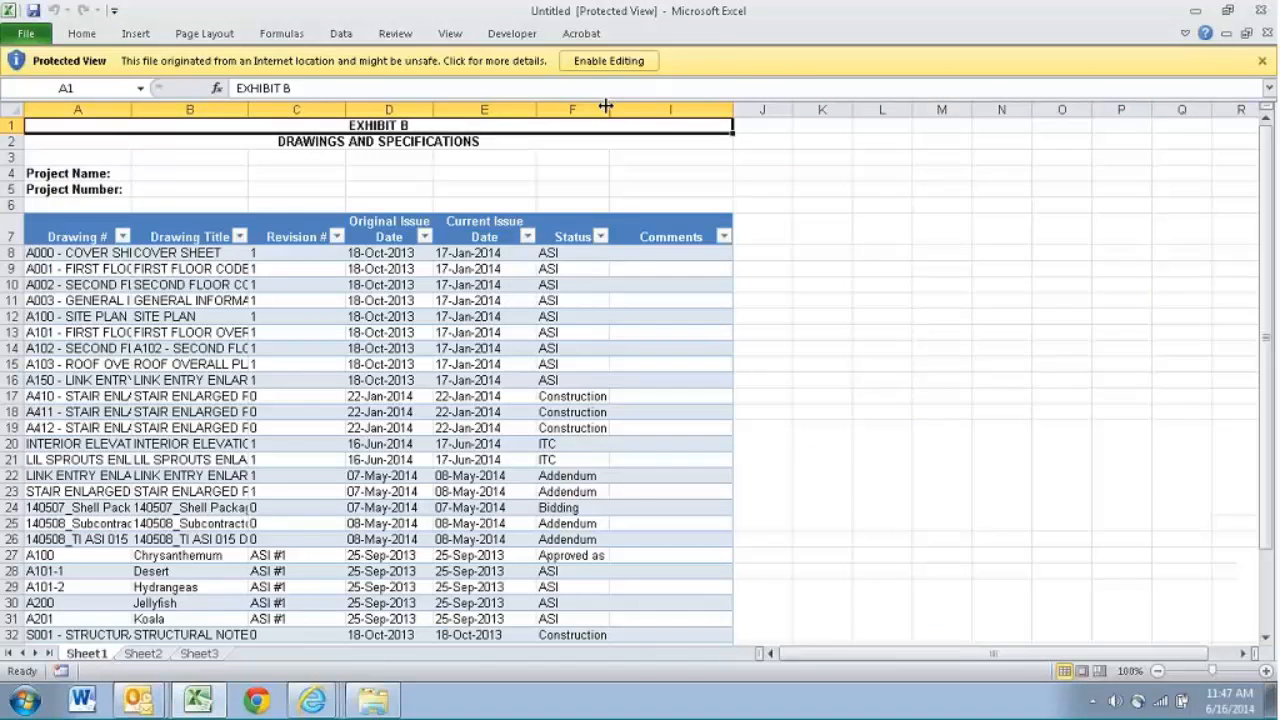
click(608, 61)
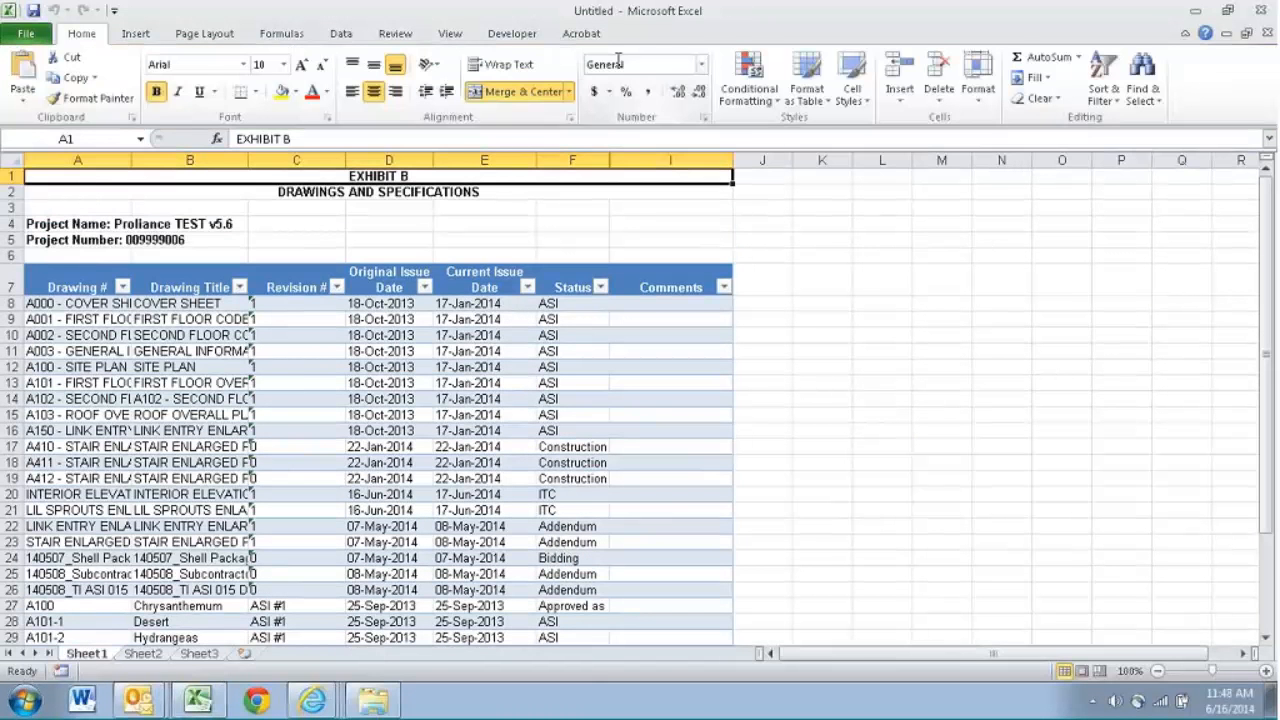
- Auto-fit the Drawing # column in the Exhibit B sheet to its contents
click(472, 248)
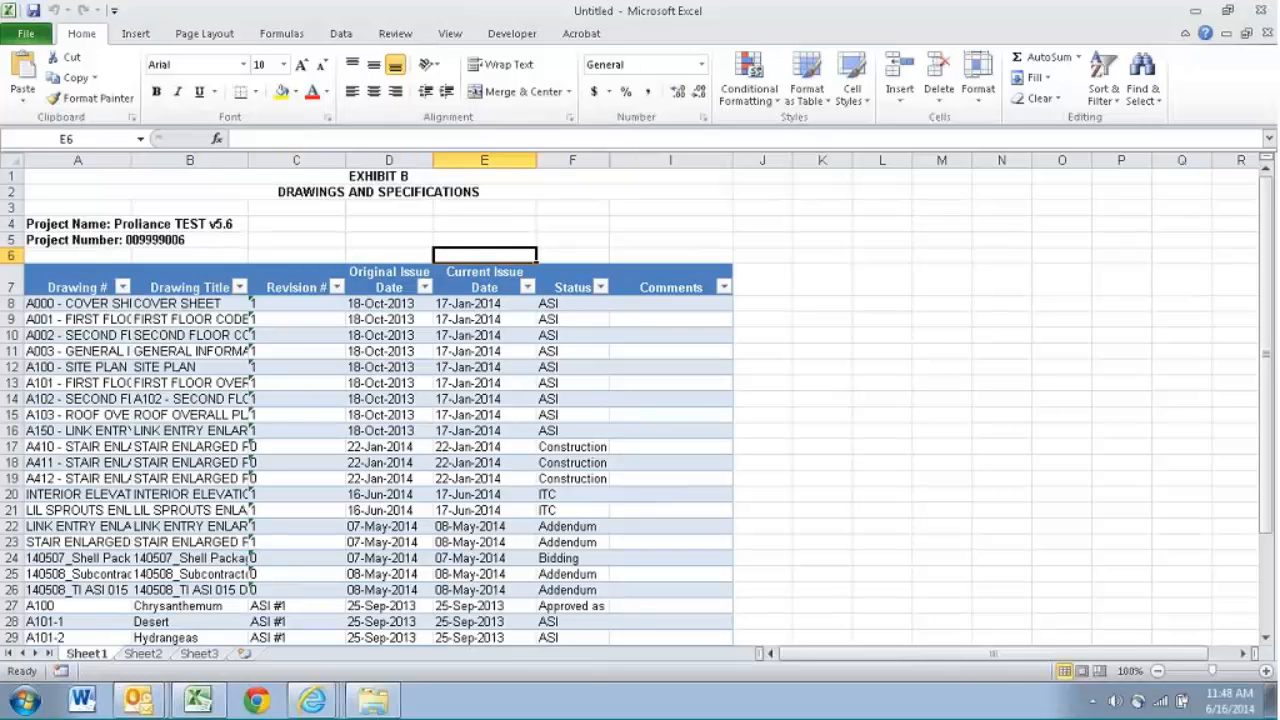
drag(129, 160, 129, 160)
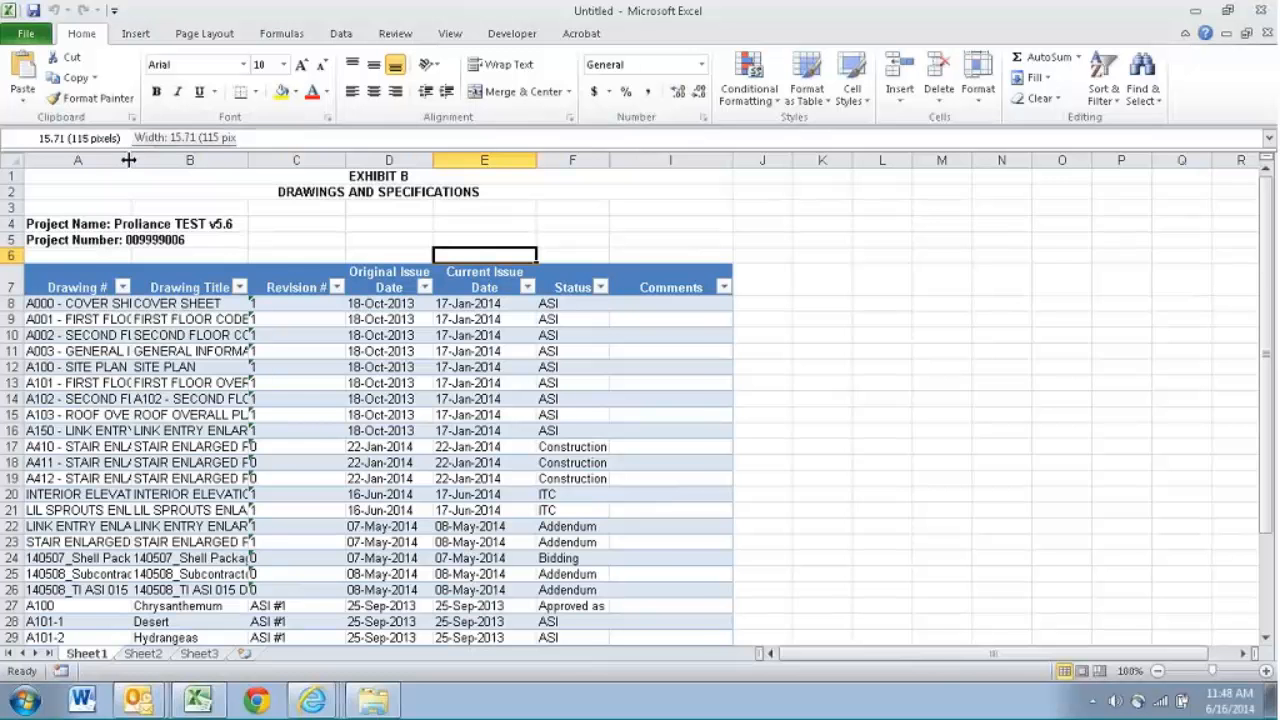
double_click(129, 160)
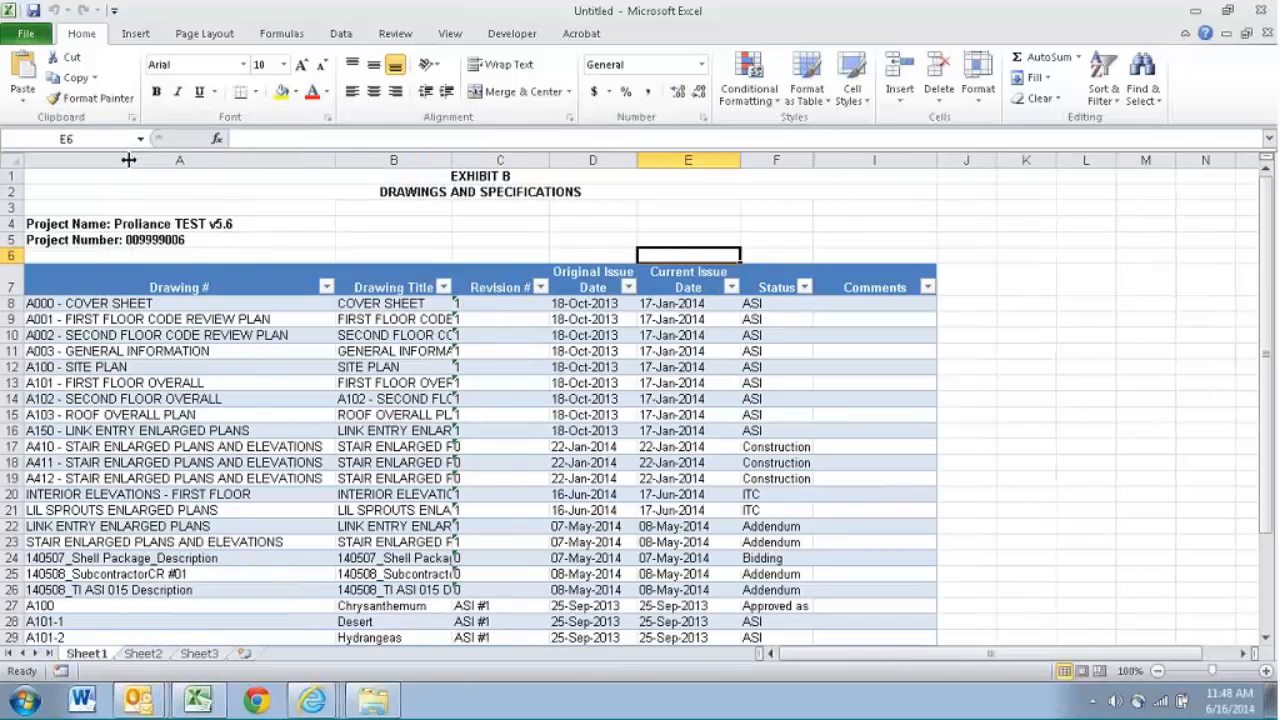
- Auto-fit the Drawing Title column to its contents, and narrow the Drawing # and Drawing Title columns so their text is cut off
double_click(454, 160)
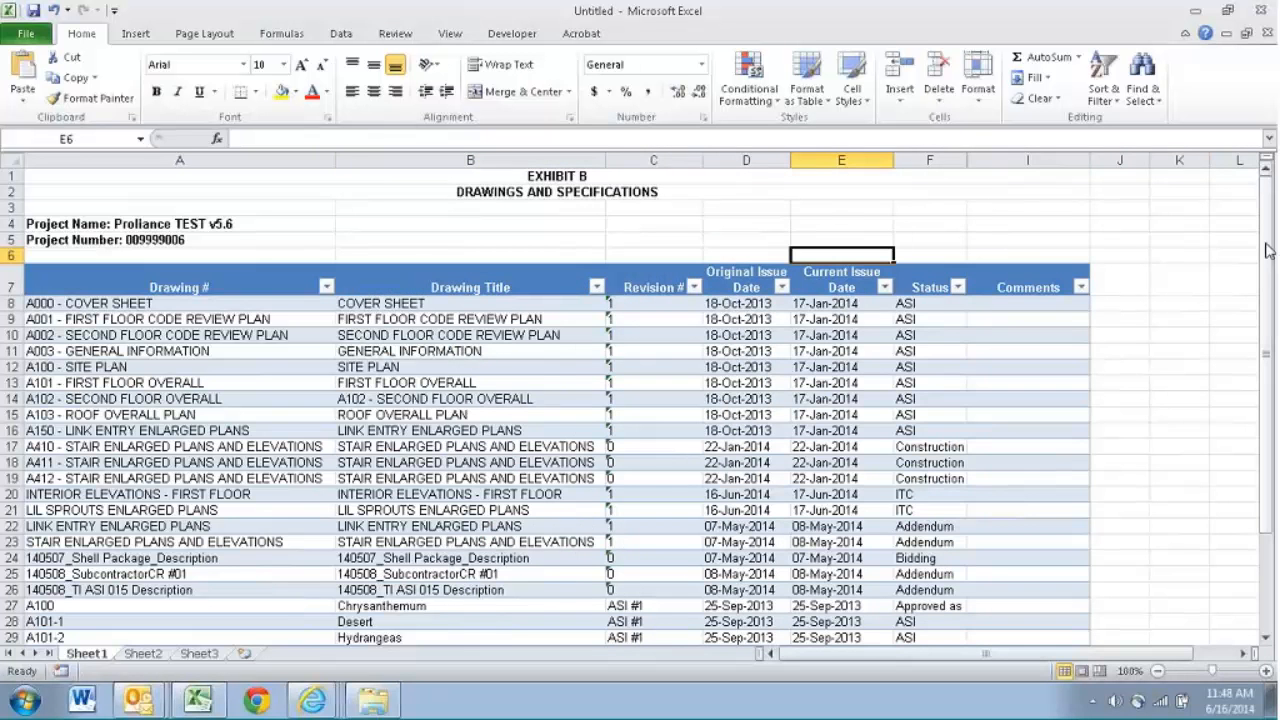
drag(1265, 250, 1268, 337)
drag(335, 161, 150, 165)
drag(423, 160, 260, 217)
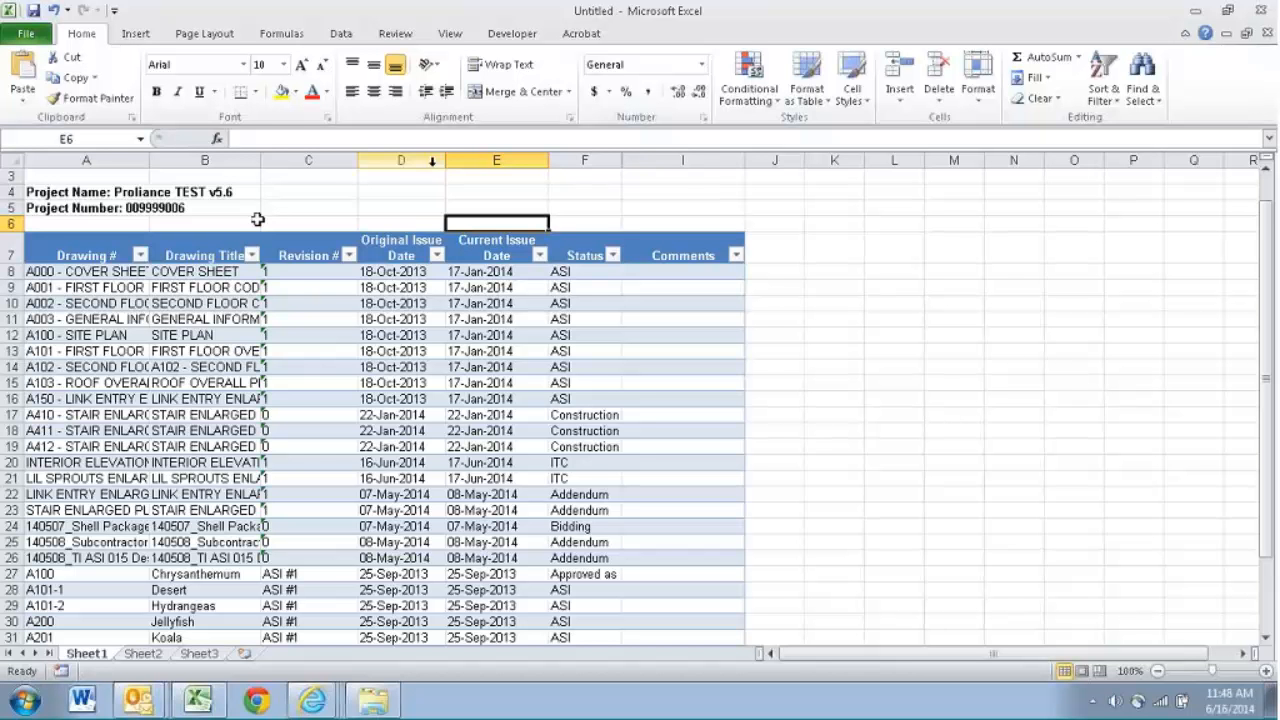
- Close the Exhibit B workbook without saving, and close the downloads list and the drawing report settings in the browser
click(1261, 11)
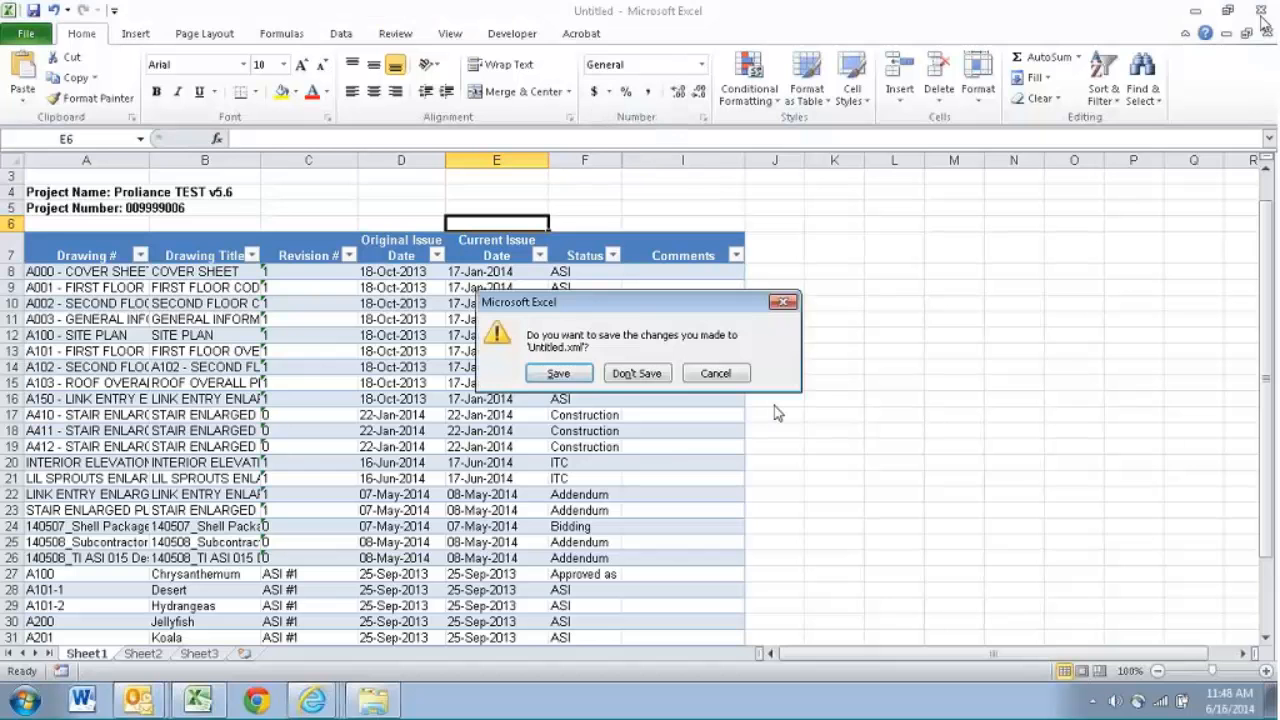
click(643, 376)
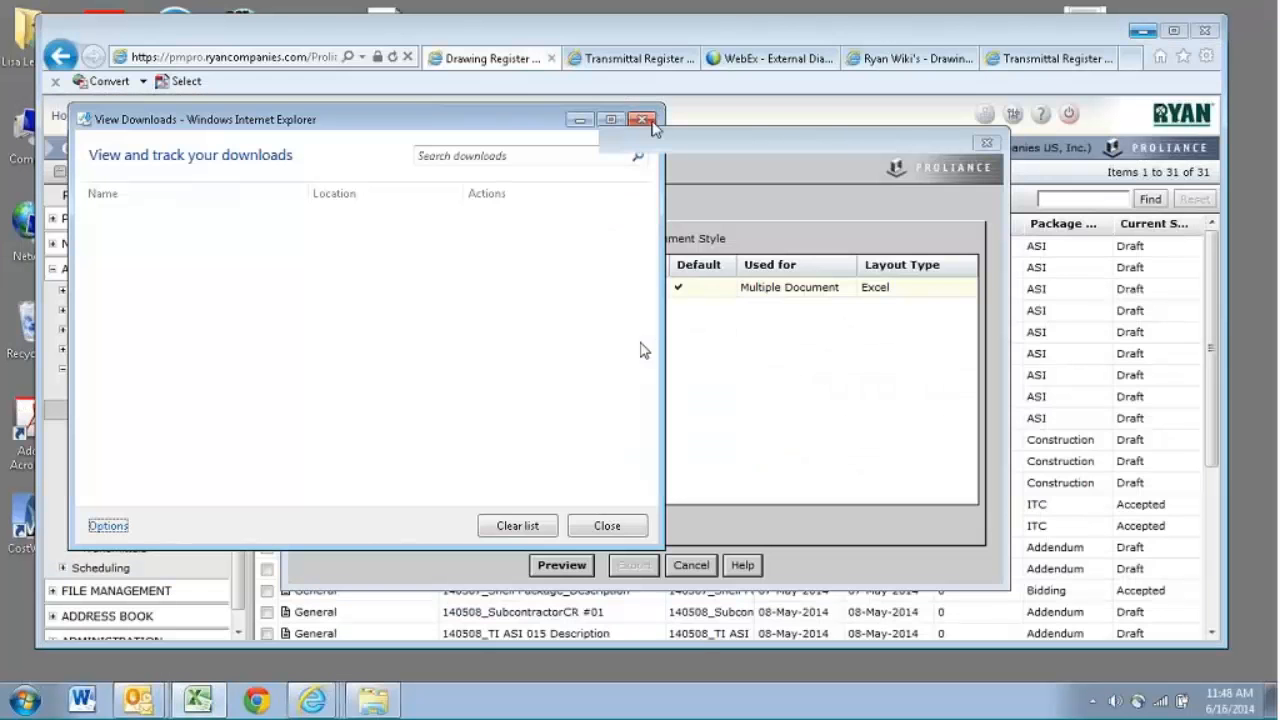
click(648, 121)
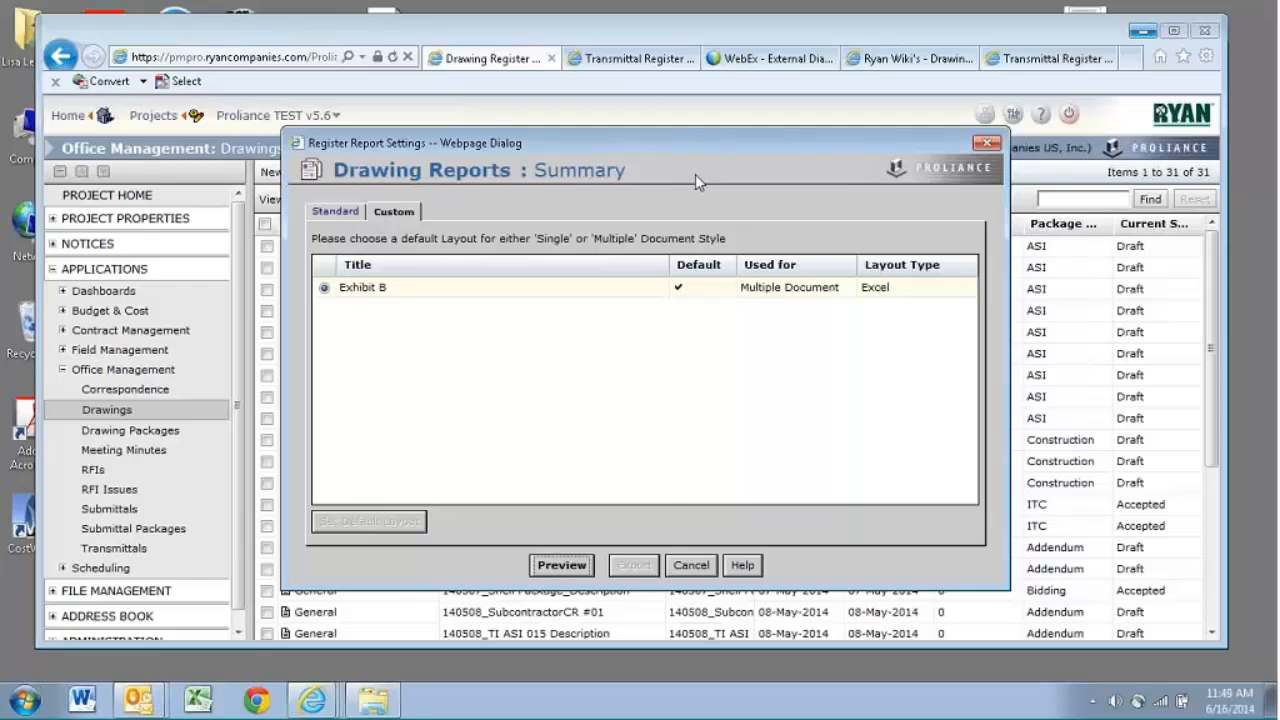
click(987, 145)
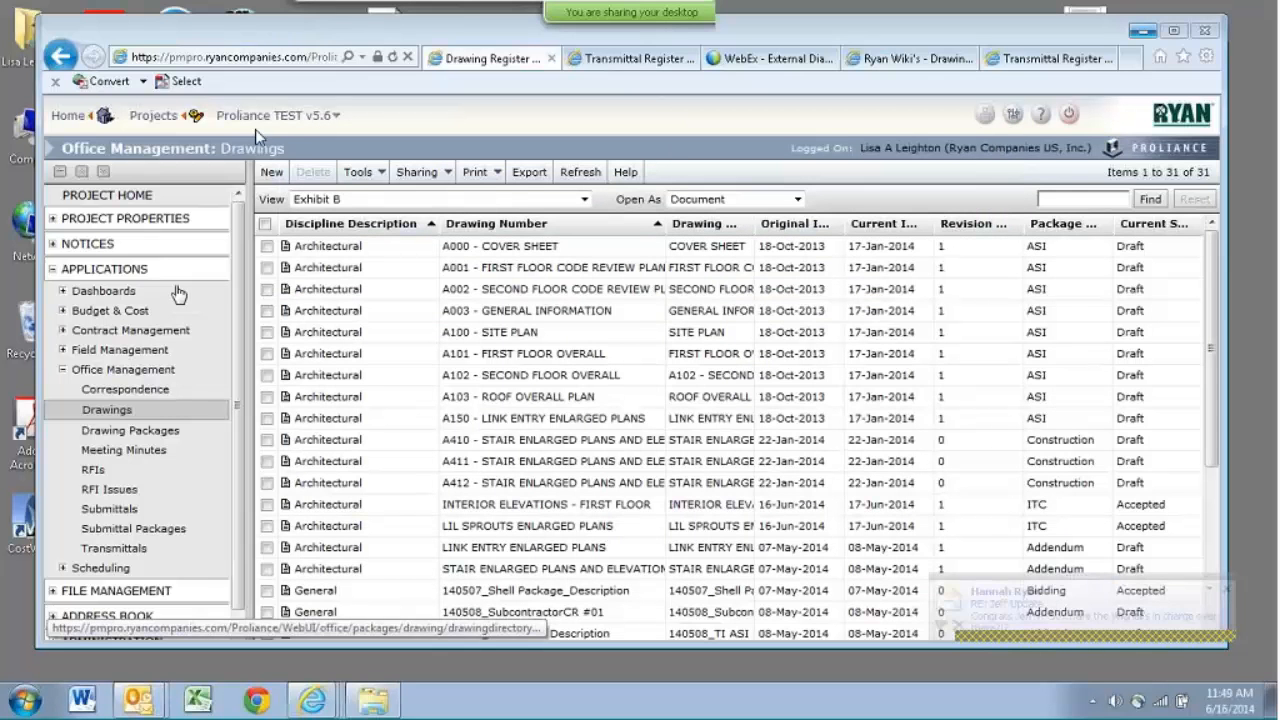
- Open the Project Dashboard of the Proliance TEST v5.6 project and allow all of its content to display
click(168, 291)
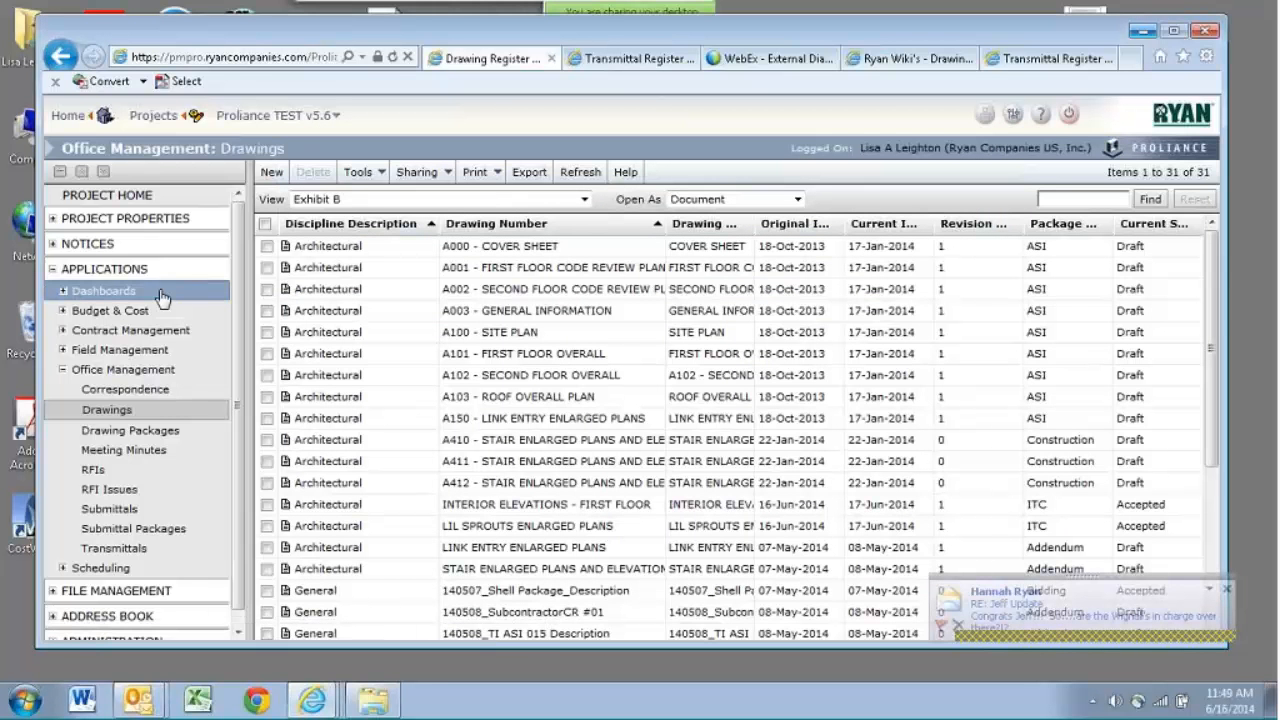
click(131, 311)
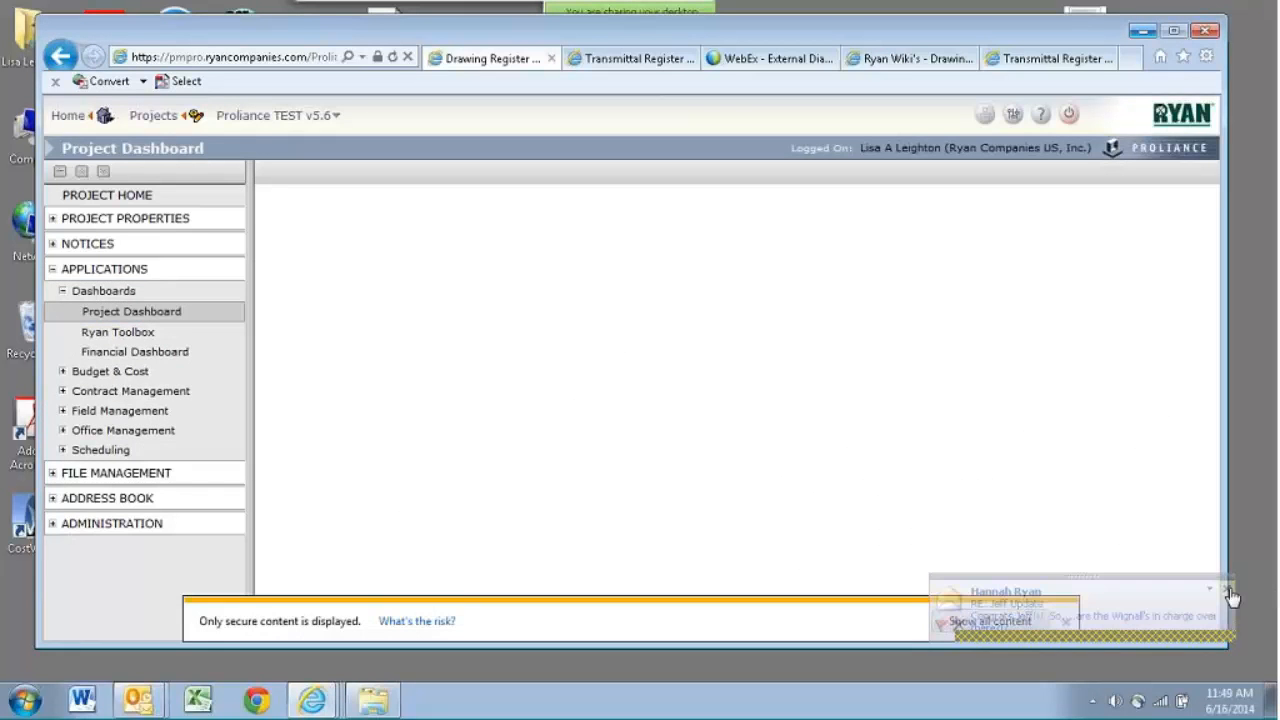
click(1018, 622)
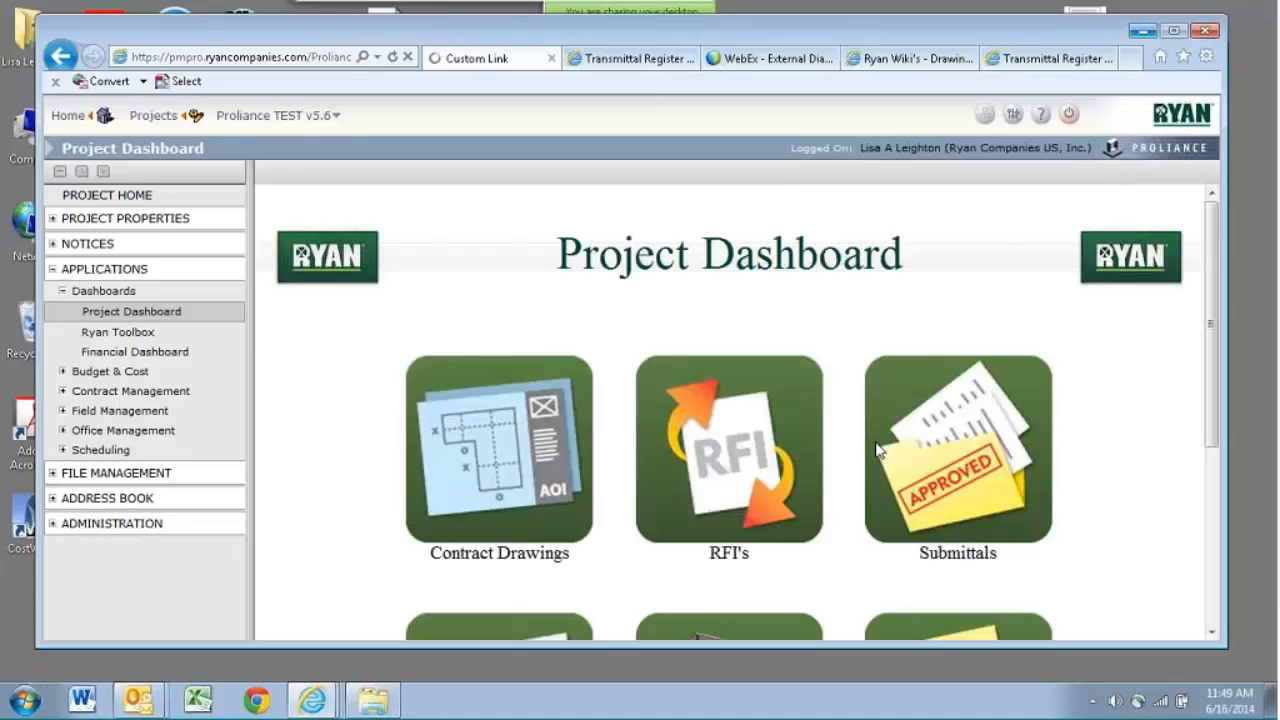
- Open Contract Drawings from the Project Dashboard
drag(1213, 354, 1213, 399)
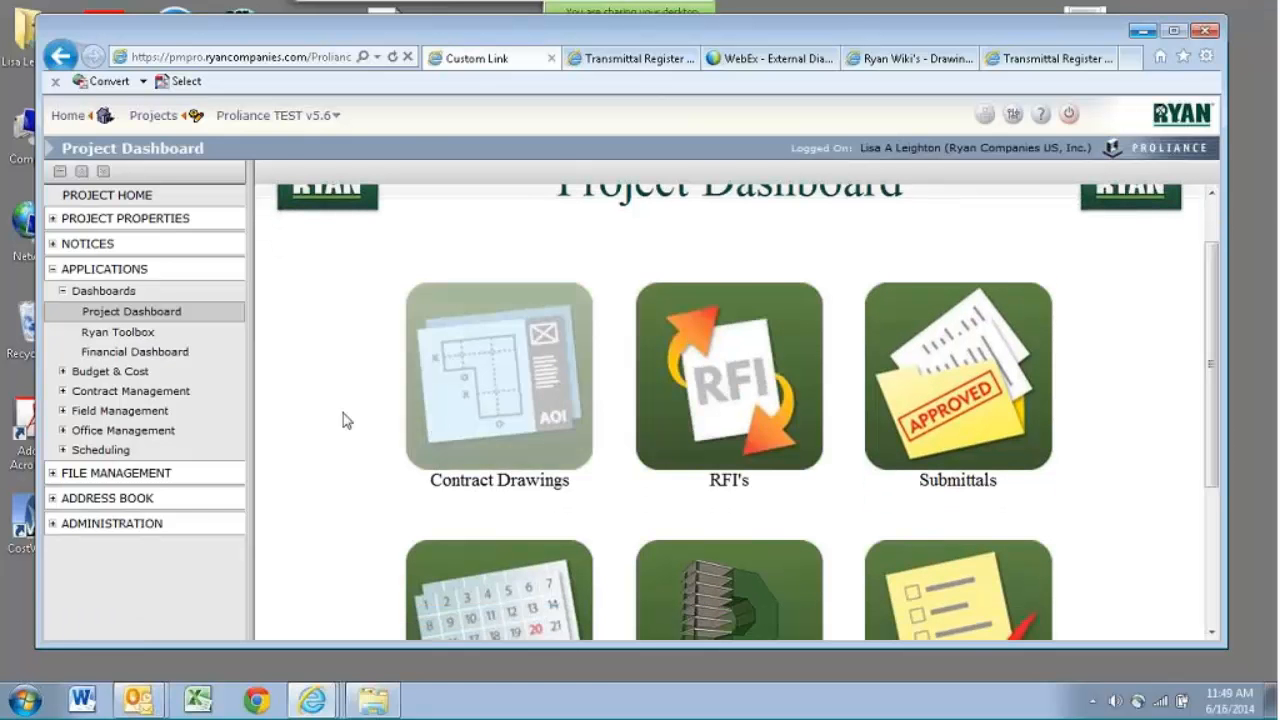
click(520, 381)
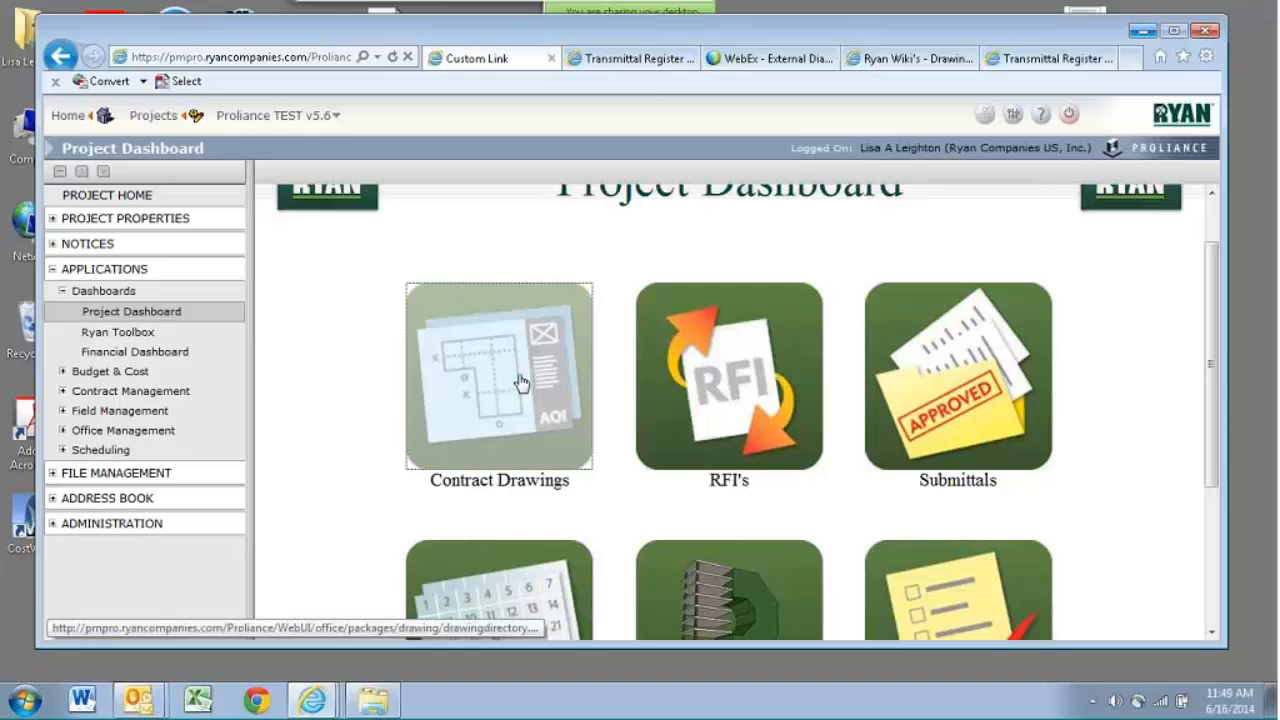